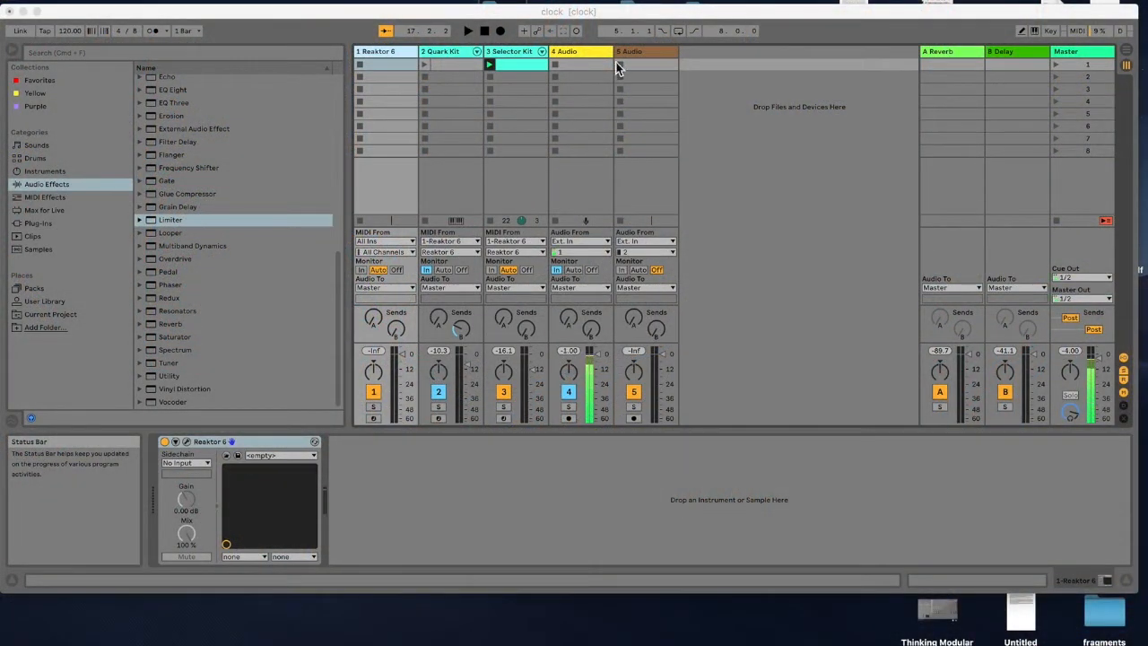
drag(604, 16, 603, 2)
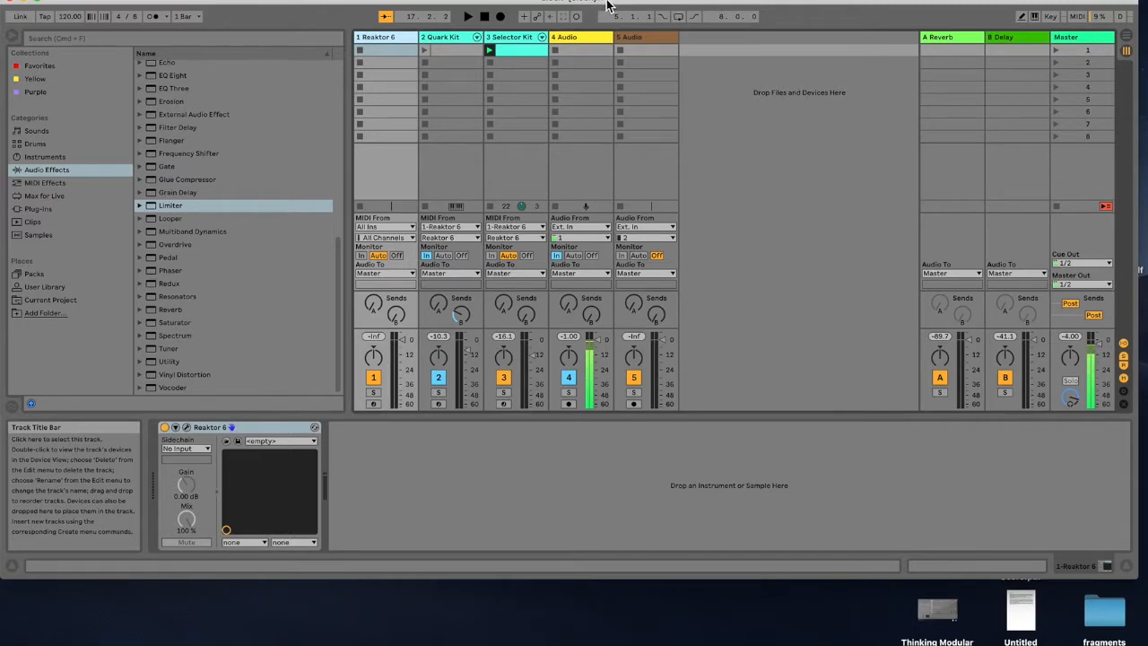
drag(607, 5, 614, 7)
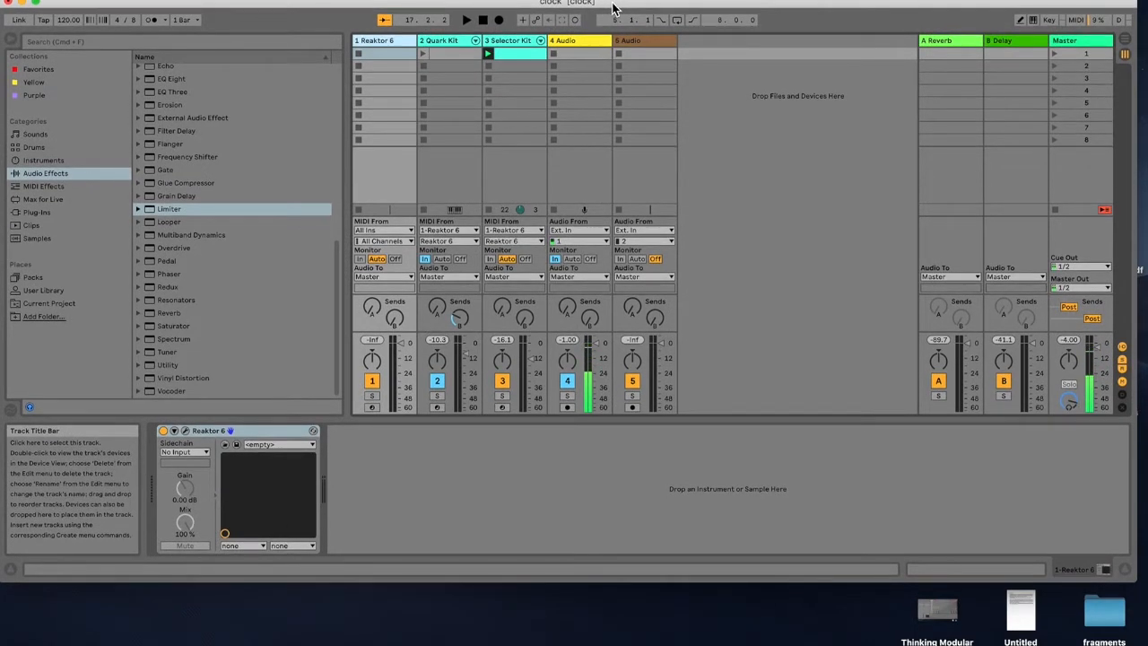
drag(613, 7, 617, 5)
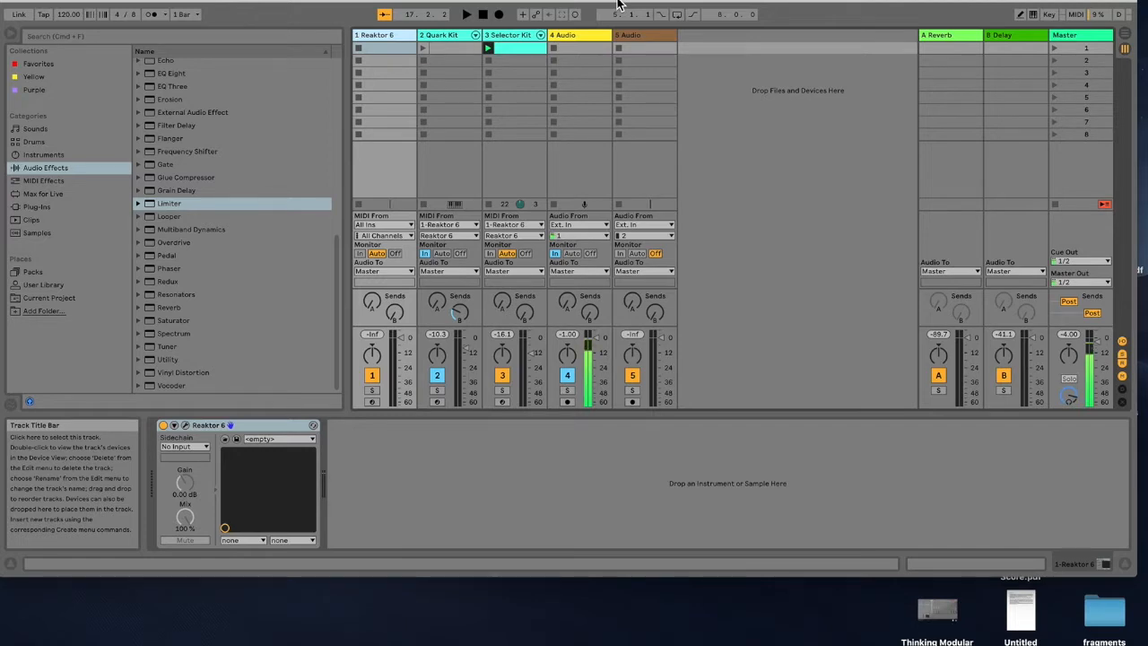
mouse_move(604, 4)
mouse_down()
mouse_move(617, 3)
mouse_move(607, 4)
mouse_up()
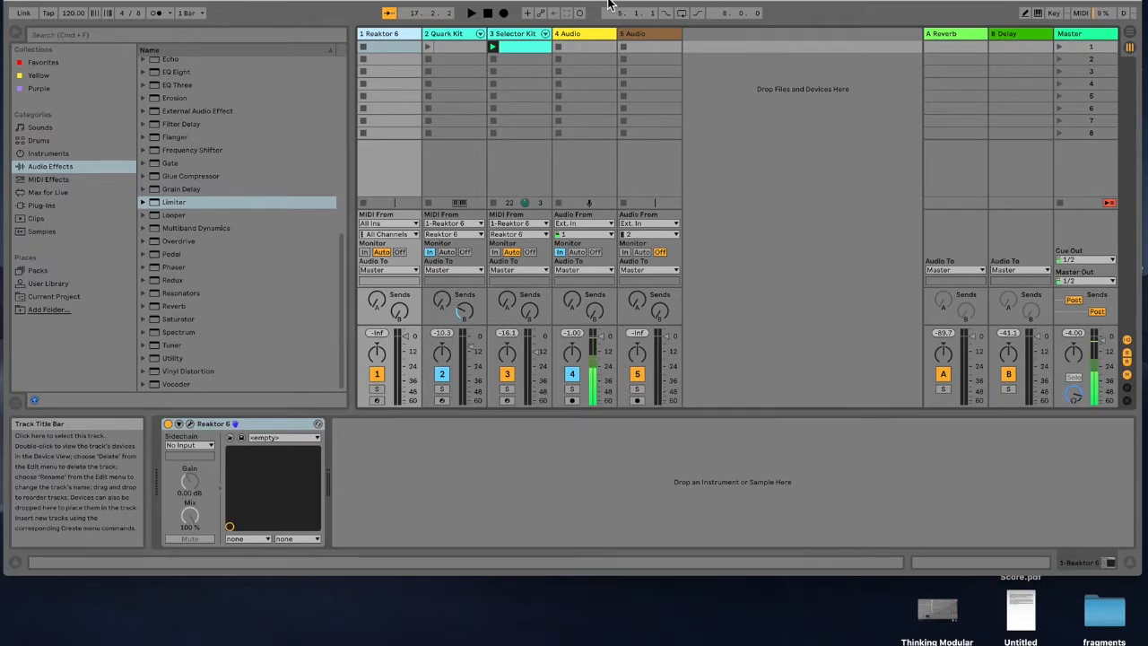
drag(633, 5, 640, 5)
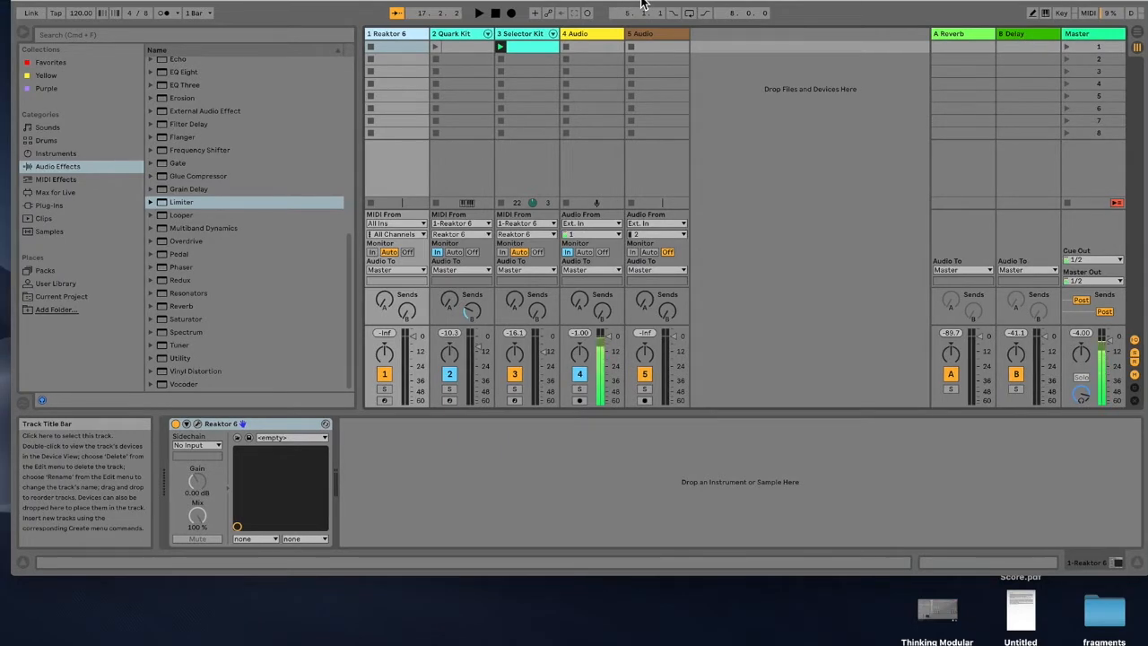
Step: Open the Selector Kit track's clip in the MIDI note editor and launch it
click(525, 37)
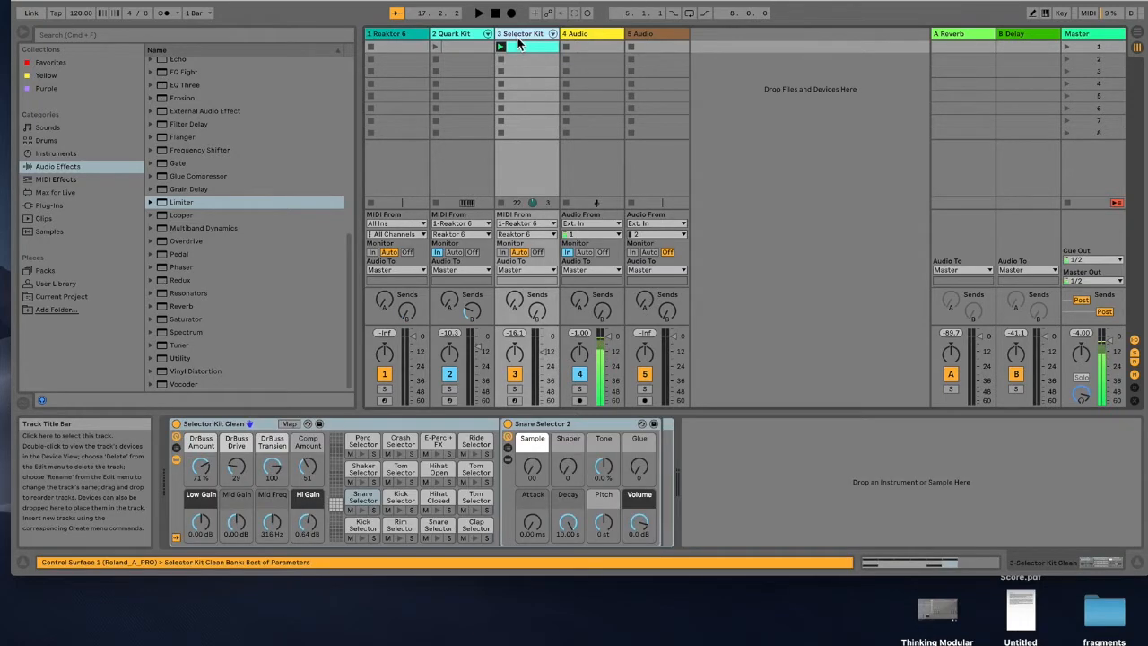
double_click(524, 47)
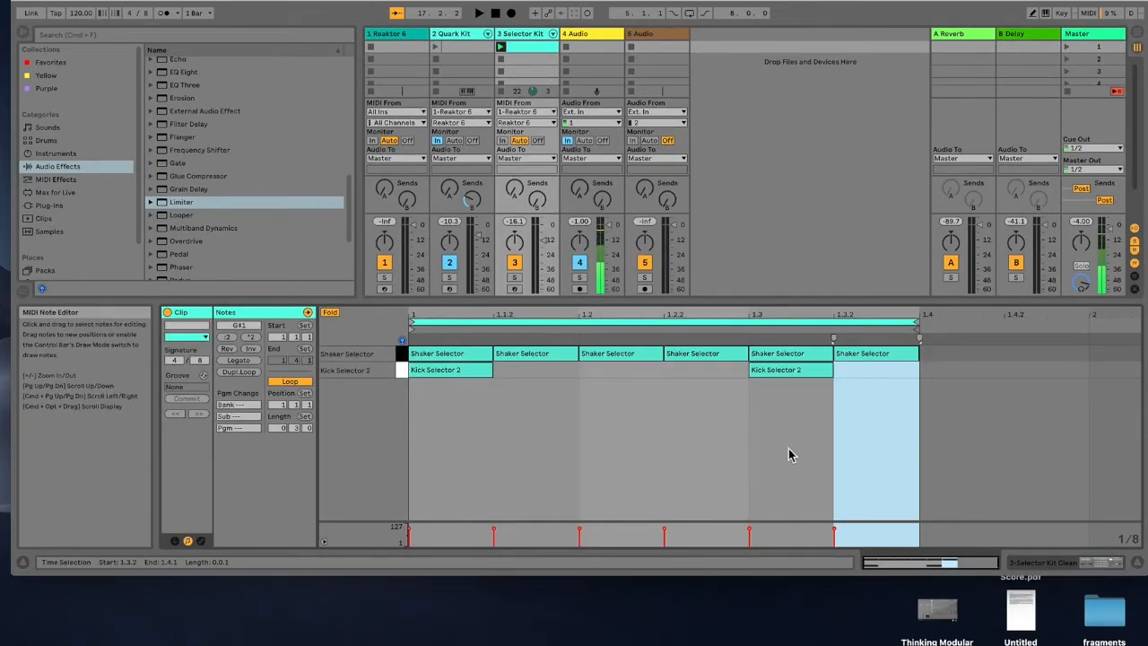
click(450, 262)
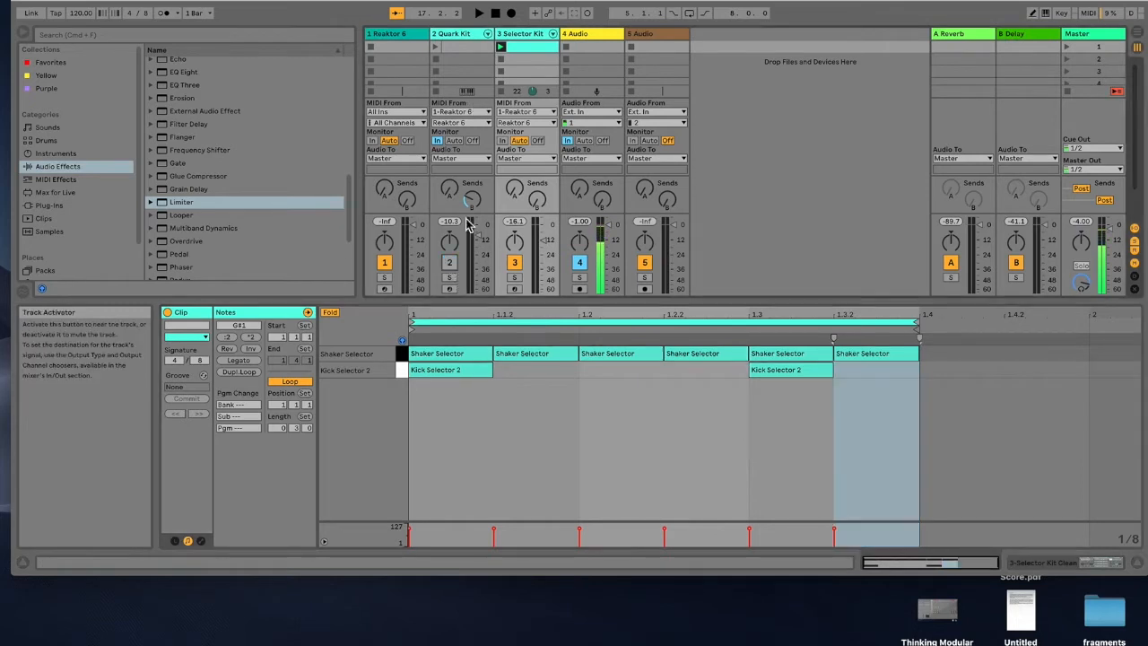
click(500, 47)
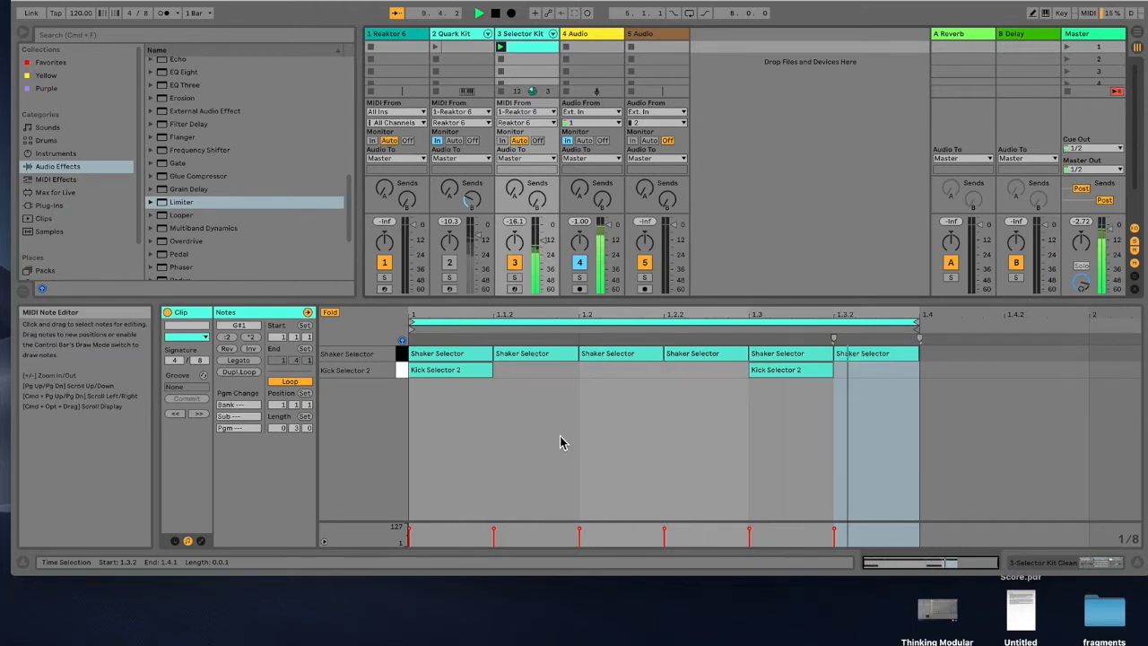
Step: Try shortening the clip's loop end to 1.3, then restore it to 1.4
drag(917, 324, 728, 328)
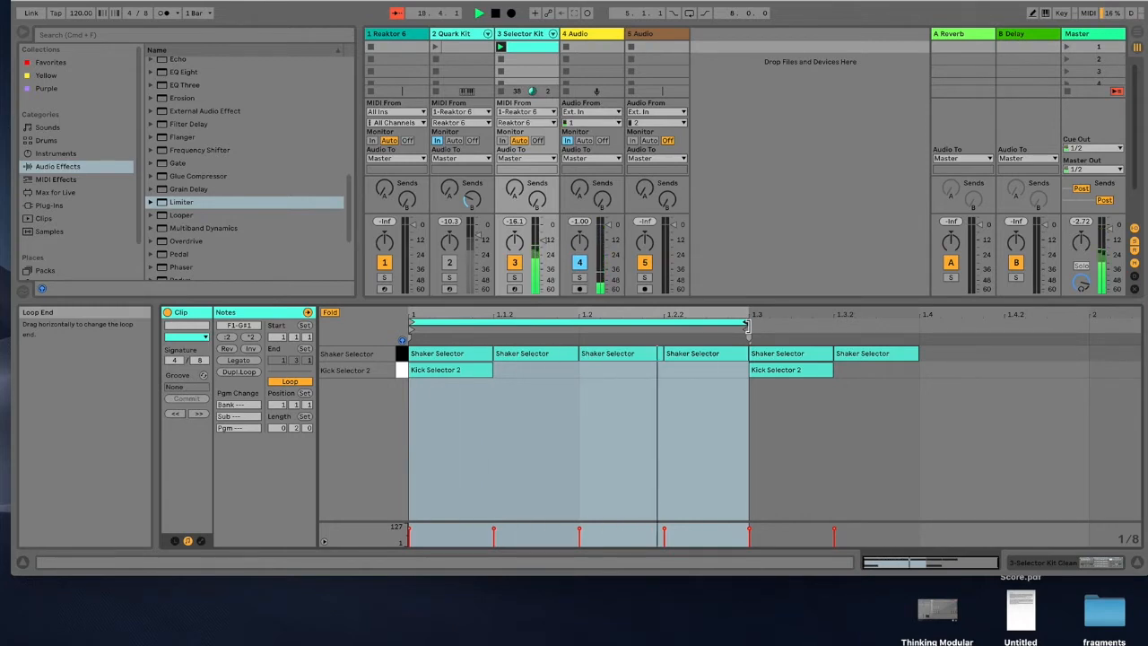
drag(746, 325, 910, 328)
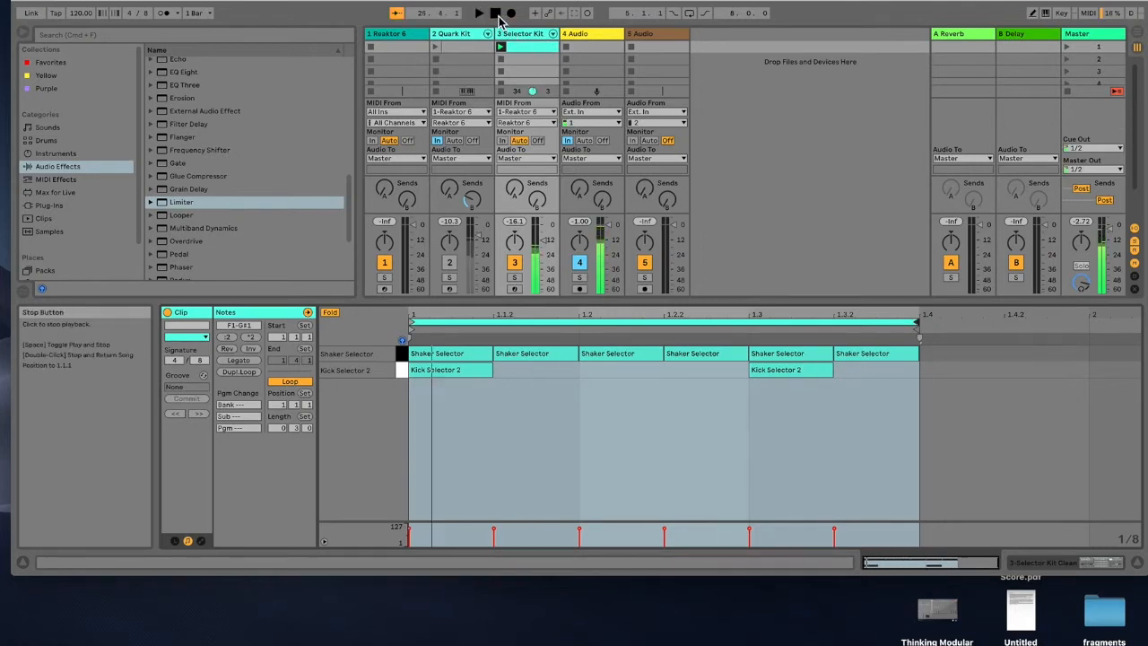
Step: Open the Reaktor 6 plug-in window from the Reaktor 6 track's device
drag(739, 2, 739, 0)
drag(905, 288, 906, 400)
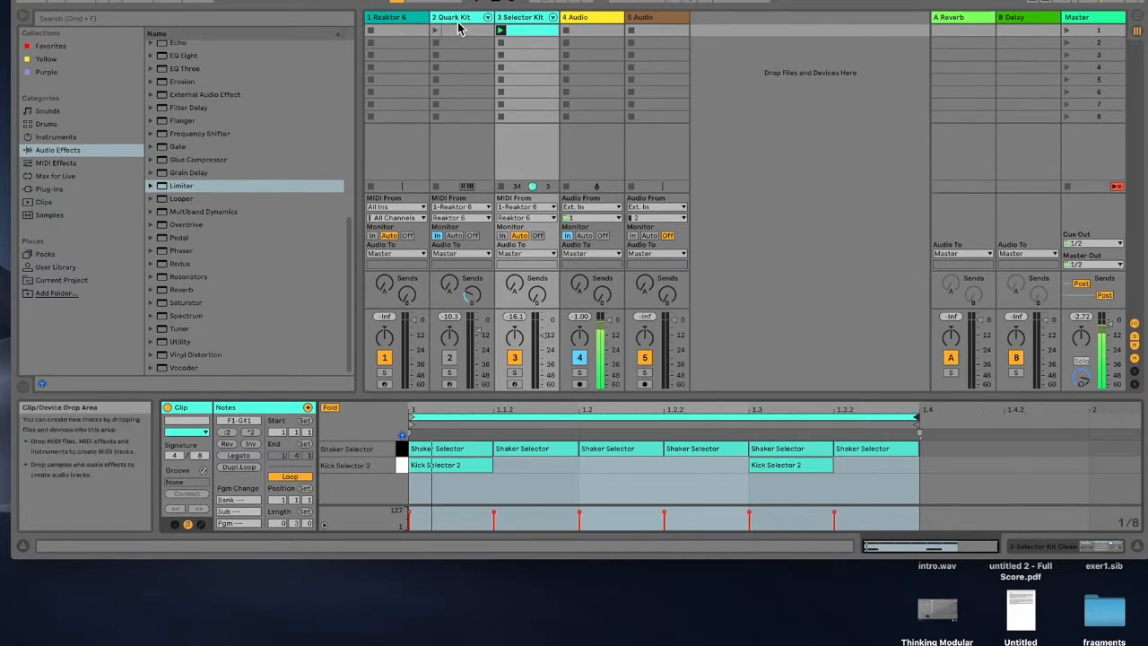
click(404, 25)
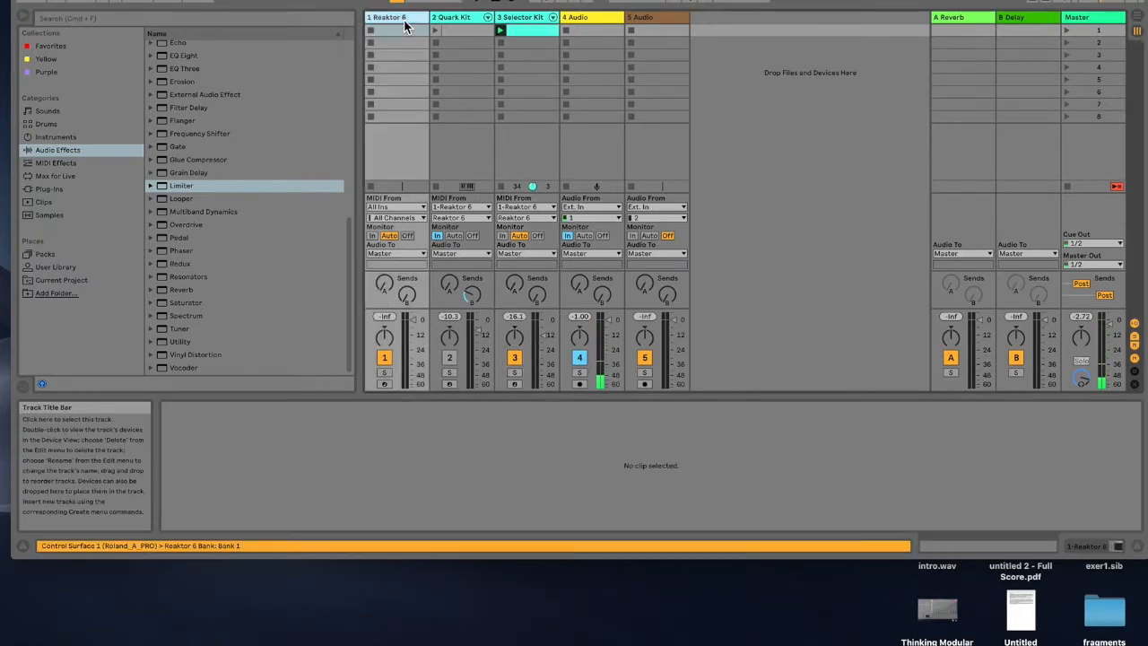
double_click(403, 25)
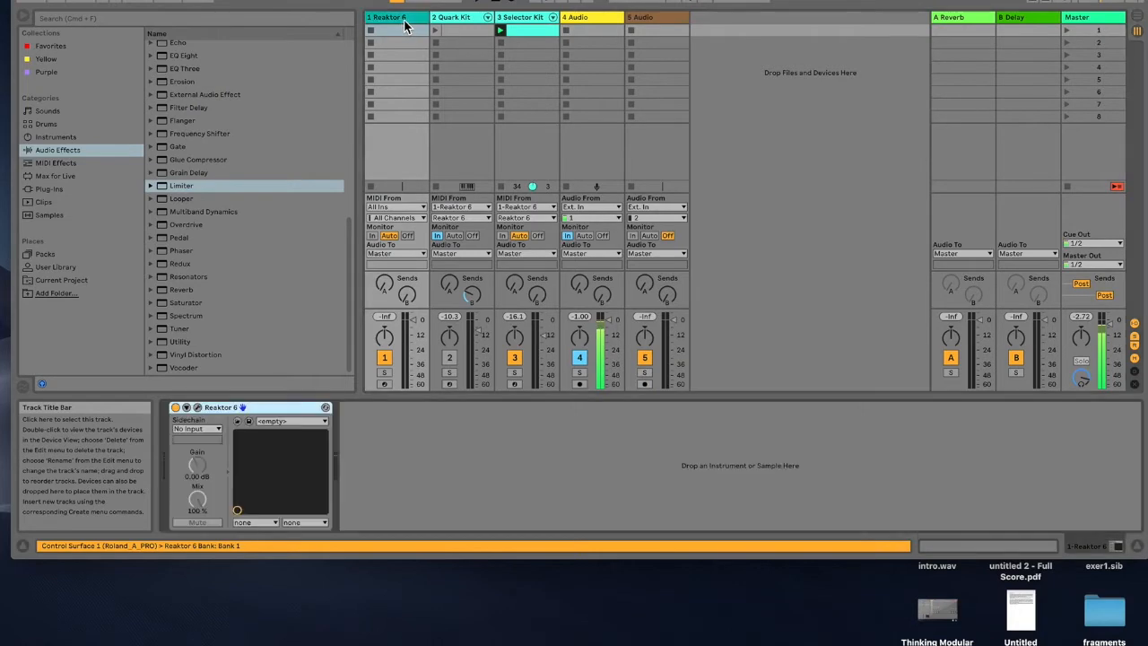
click(198, 409)
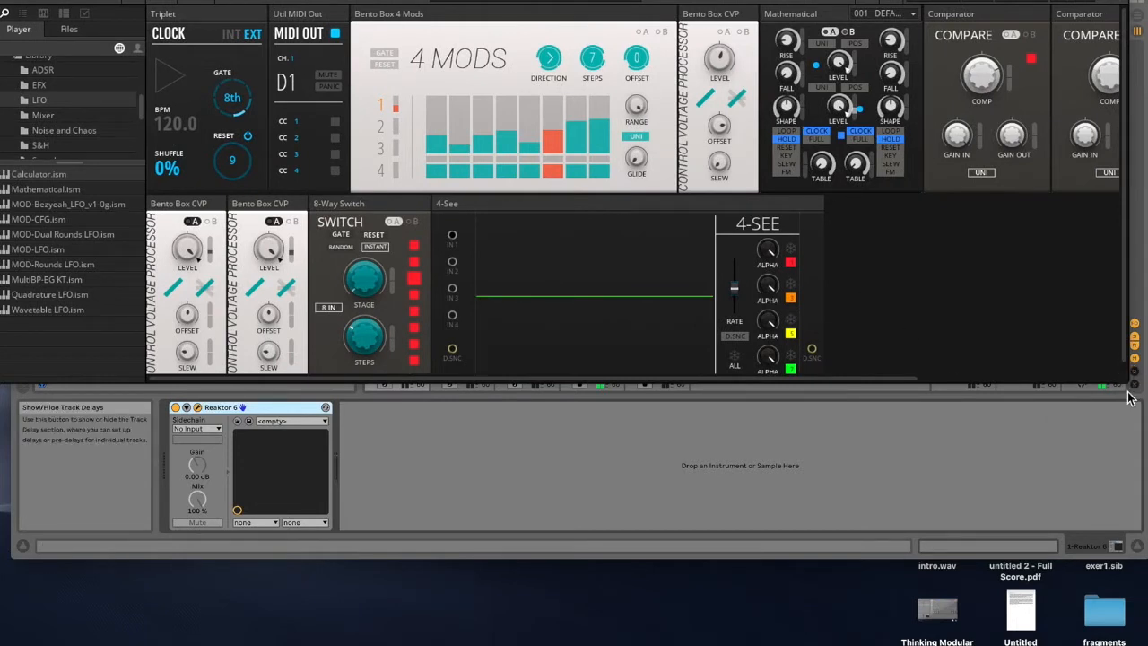
Step: Show the Reaktor ensemble's structure view beneath the panel view
scroll(1043, 274, right, 5)
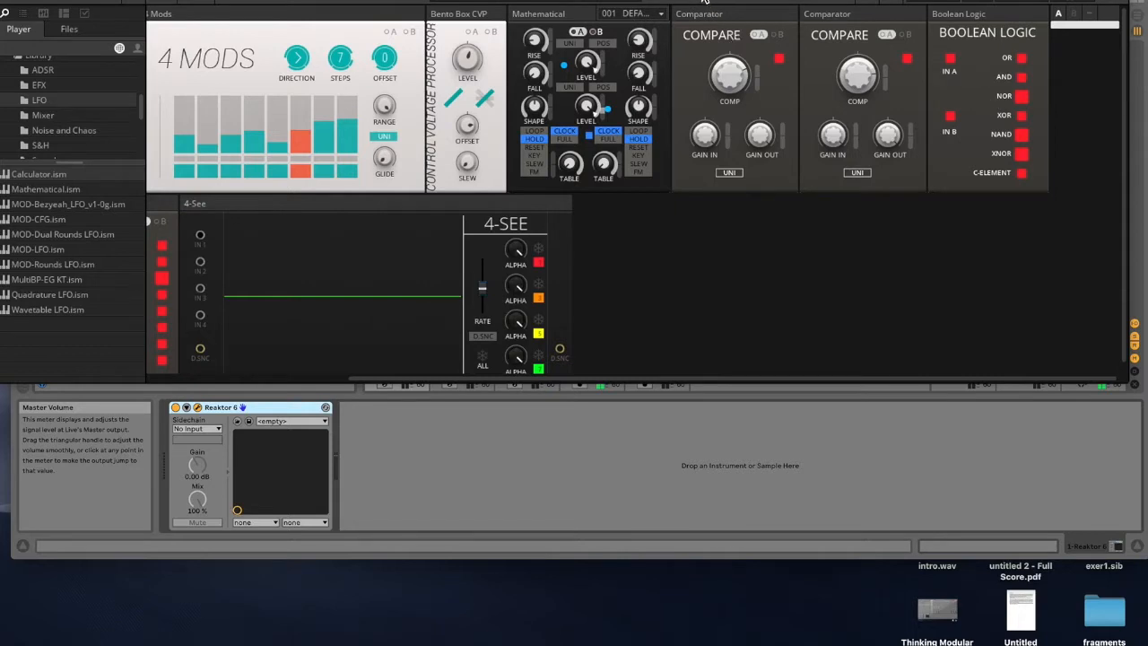
mouse_move(717, 2)
mouse_down()
mouse_move(789, 2)
mouse_move(724, 2)
mouse_up()
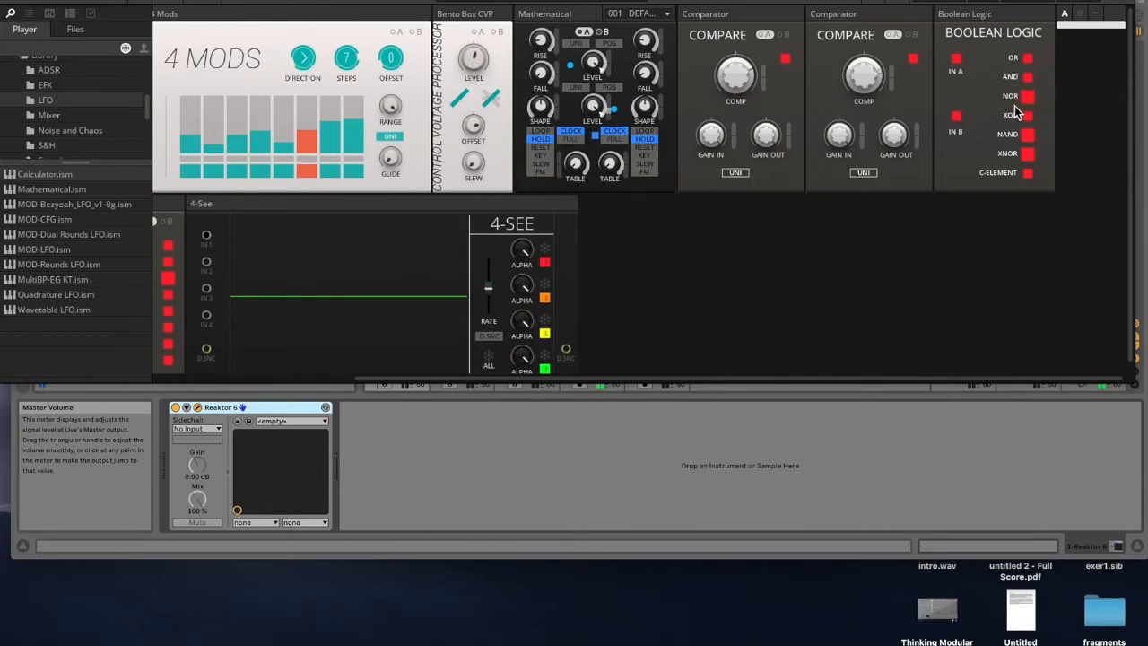
drag(594, 2, 749, 1)
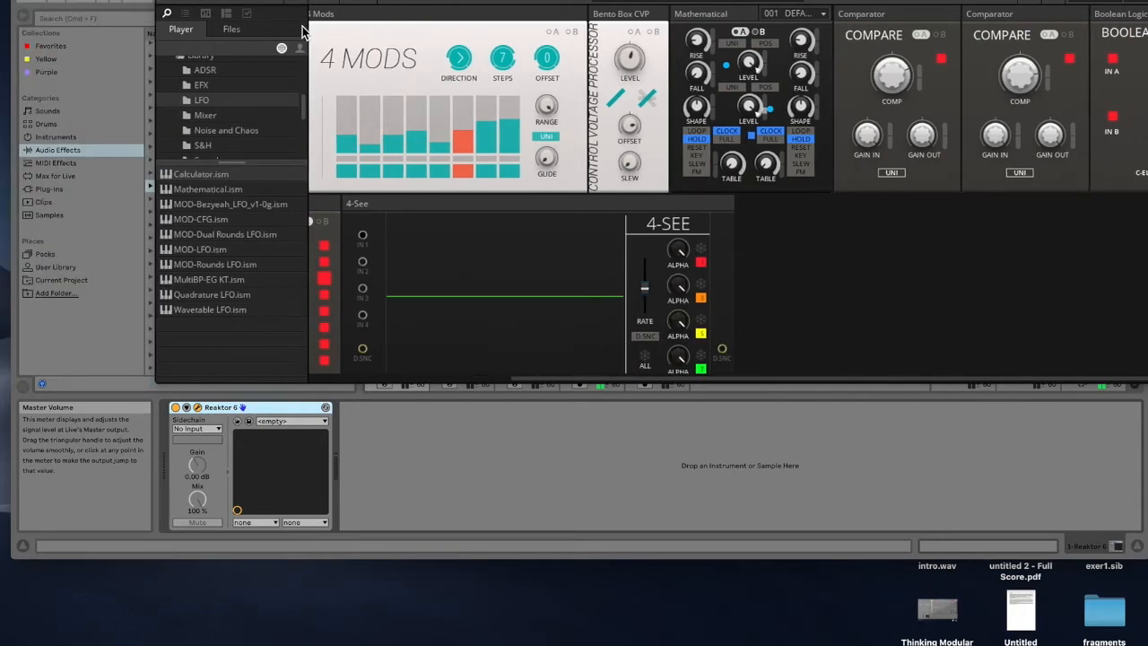
click(327, 2)
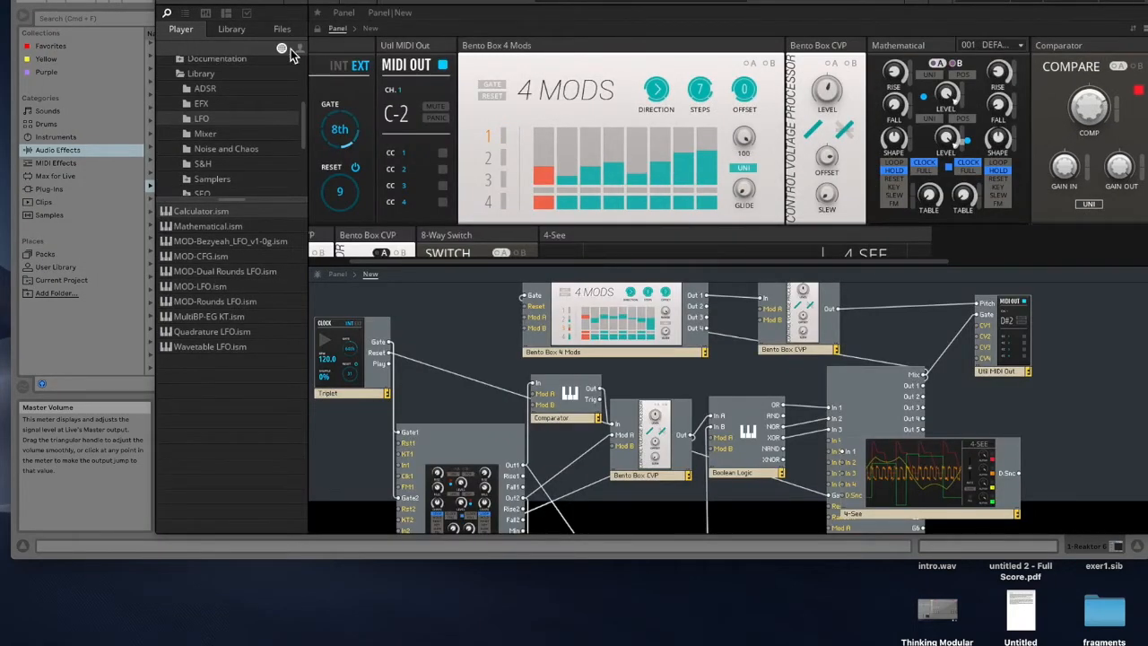
Step: Open the Boolean Logic block's properties sidebar and read its View and Info pages
click(246, 15)
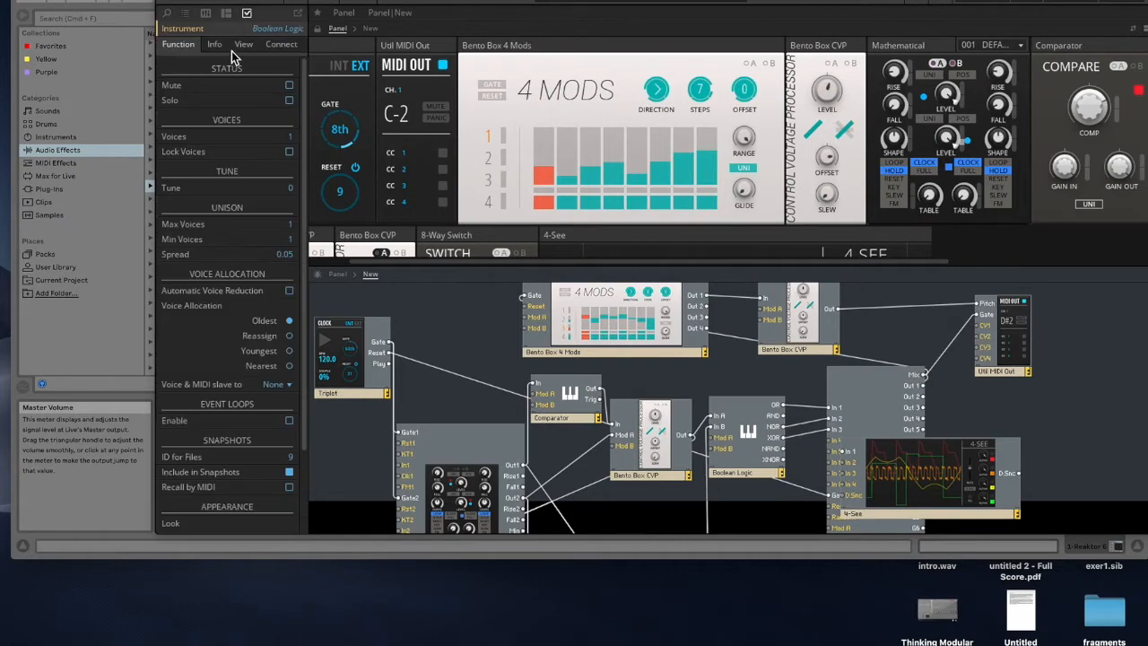
click(242, 46)
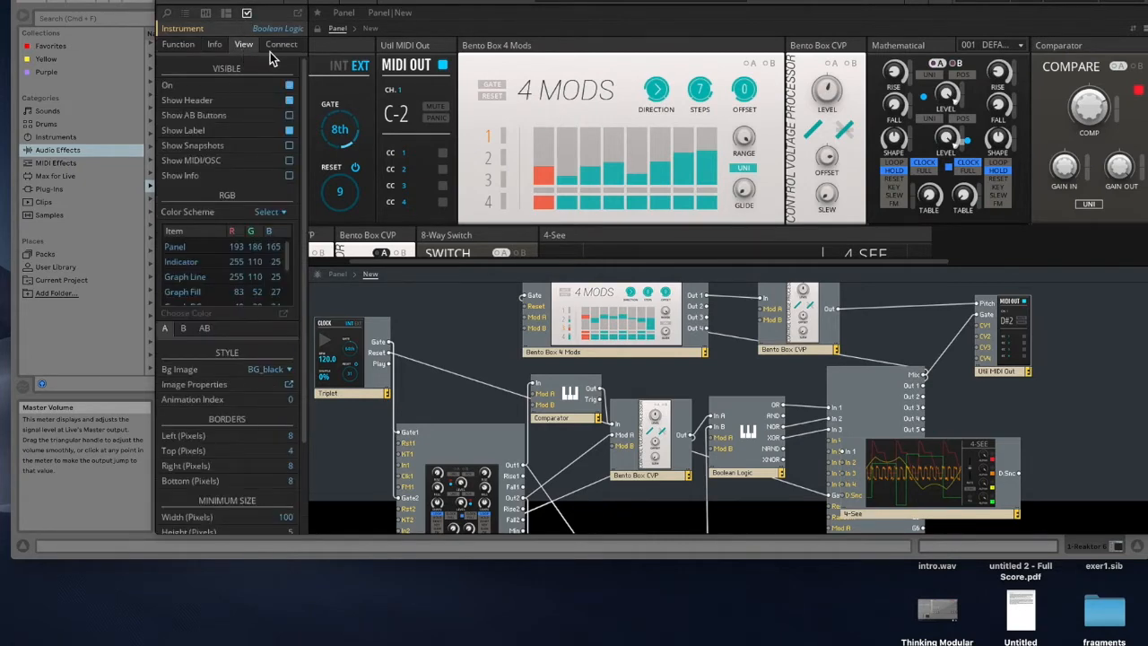
click(214, 44)
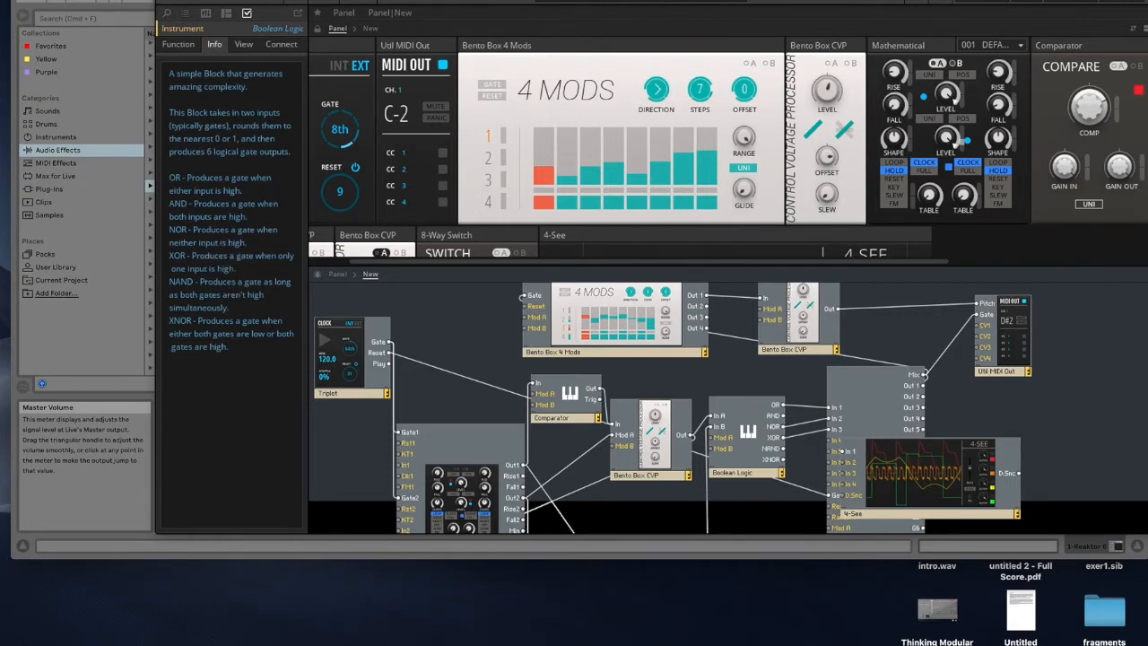
Step: Move the Reaktor window and resize the split between the panel and structure views
drag(455, 0, 319, 2)
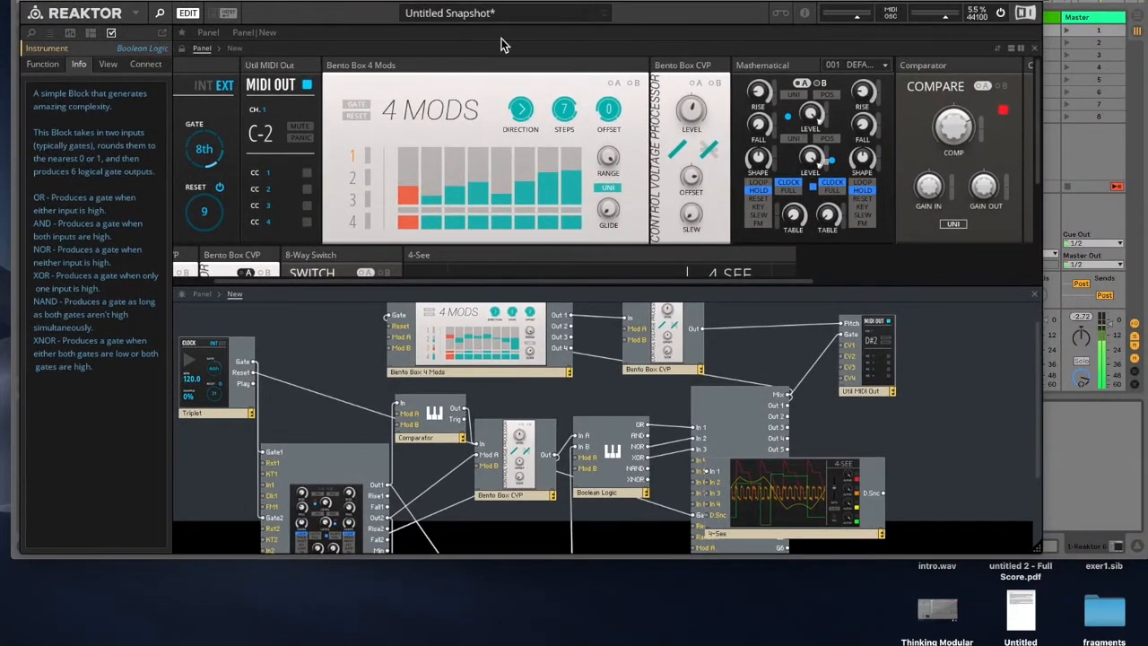
drag(486, 1, 500, 0)
drag(777, 271, 805, 365)
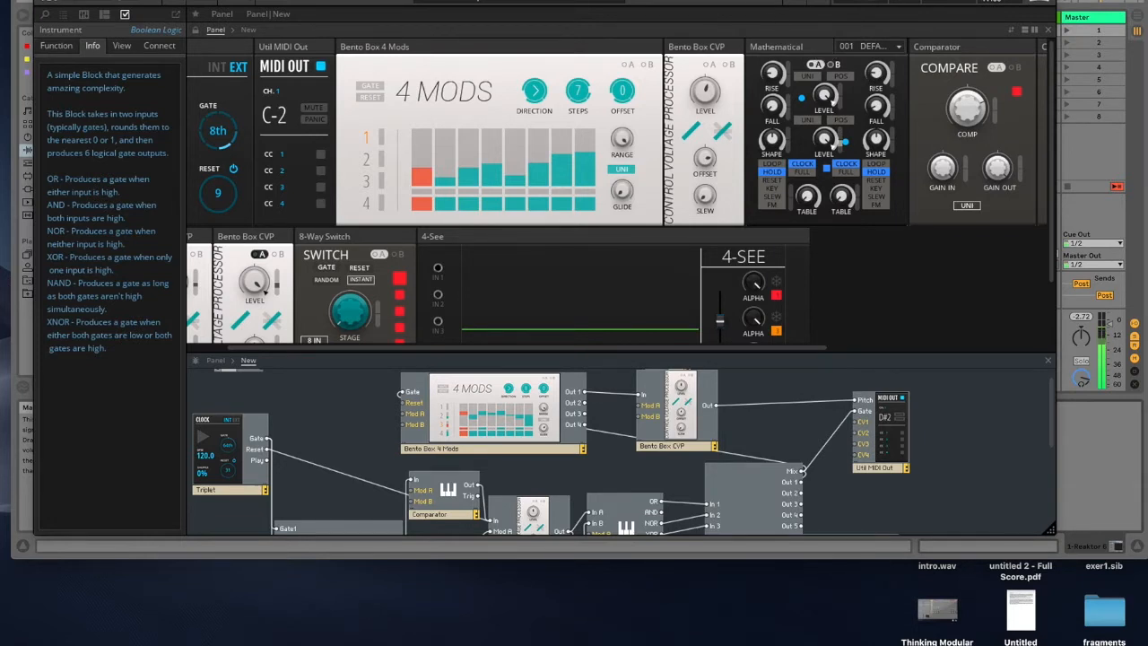
drag(757, 0, 713, 9)
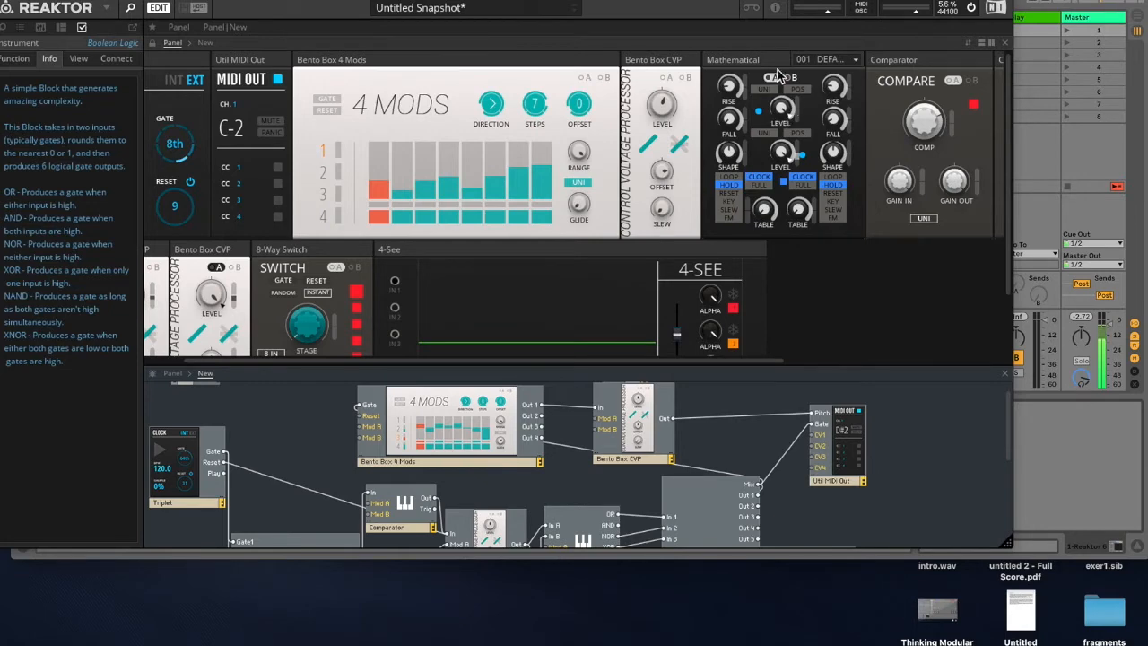
mouse_move(734, 2)
mouse_down()
mouse_move(763, 0)
mouse_move(738, 2)
mouse_up()
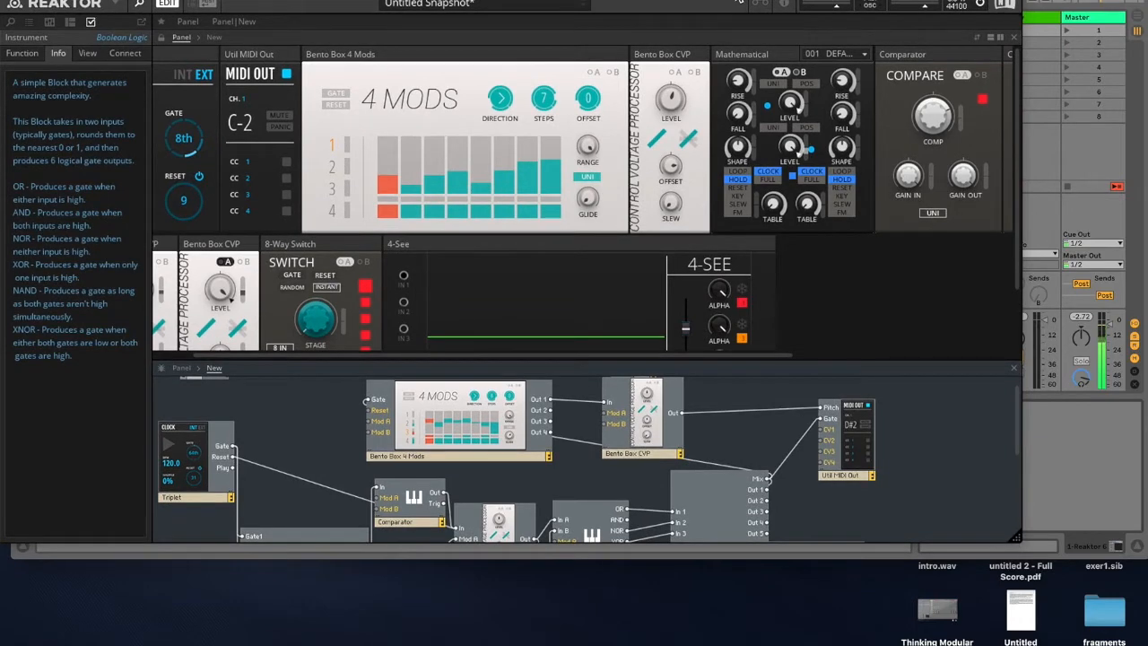
drag(749, 3, 732, 5)
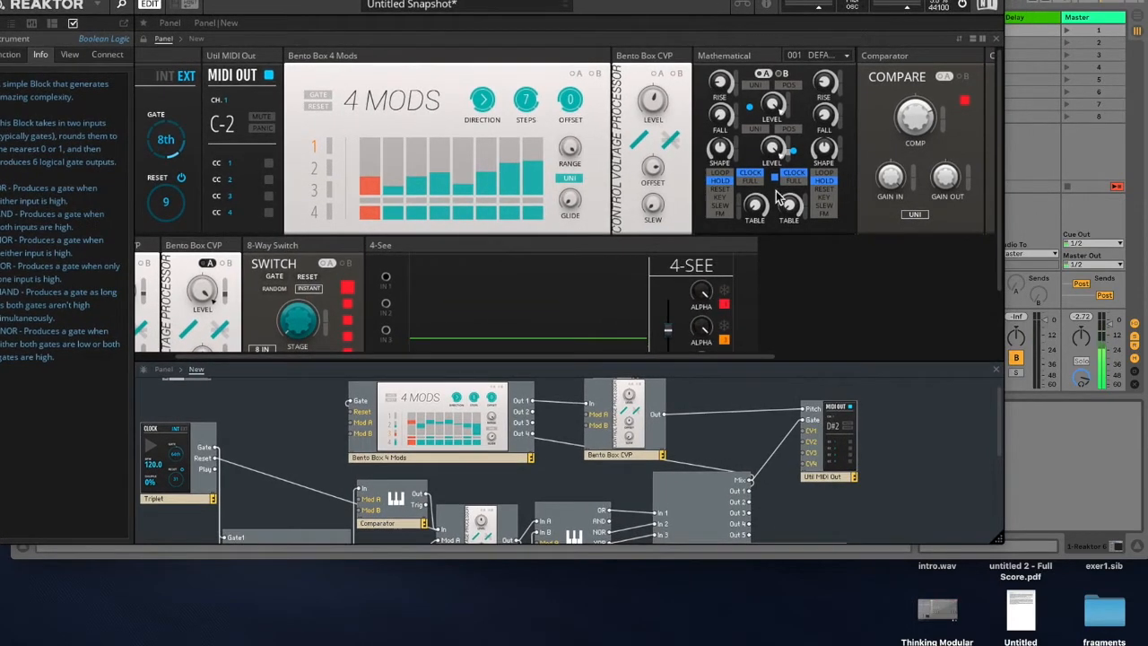
drag(753, 363, 753, 158)
Step: Reposition the Reaktor window and enlarge the structure view to show the whole patch
drag(433, 3, 507, 405)
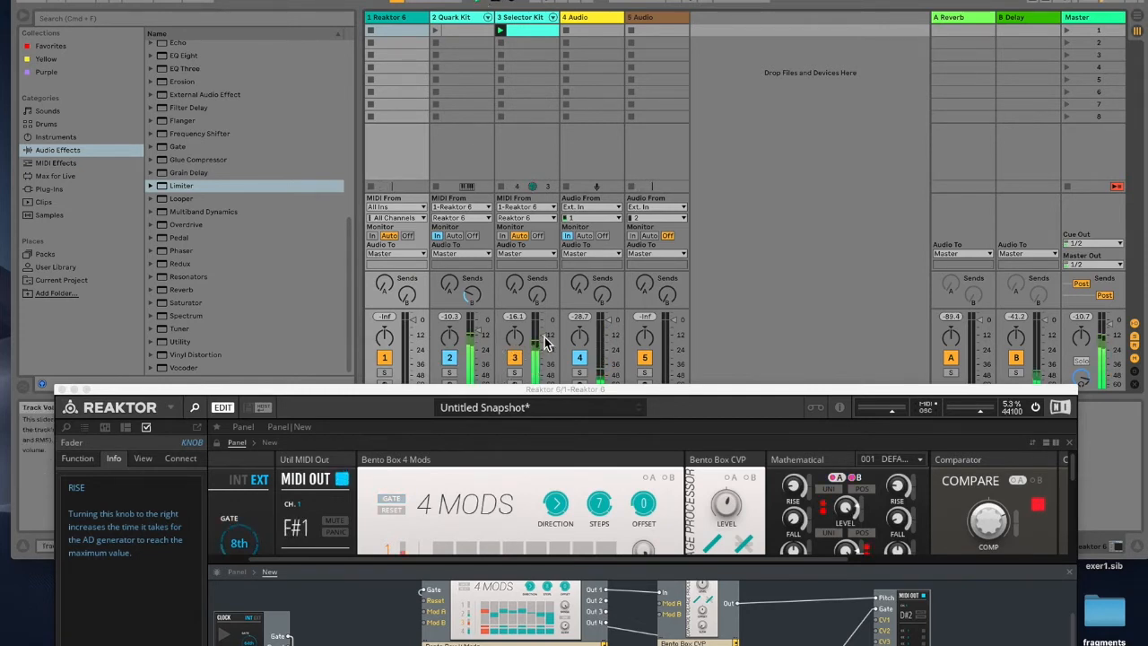
click(553, 391)
drag(553, 388, 559, 83)
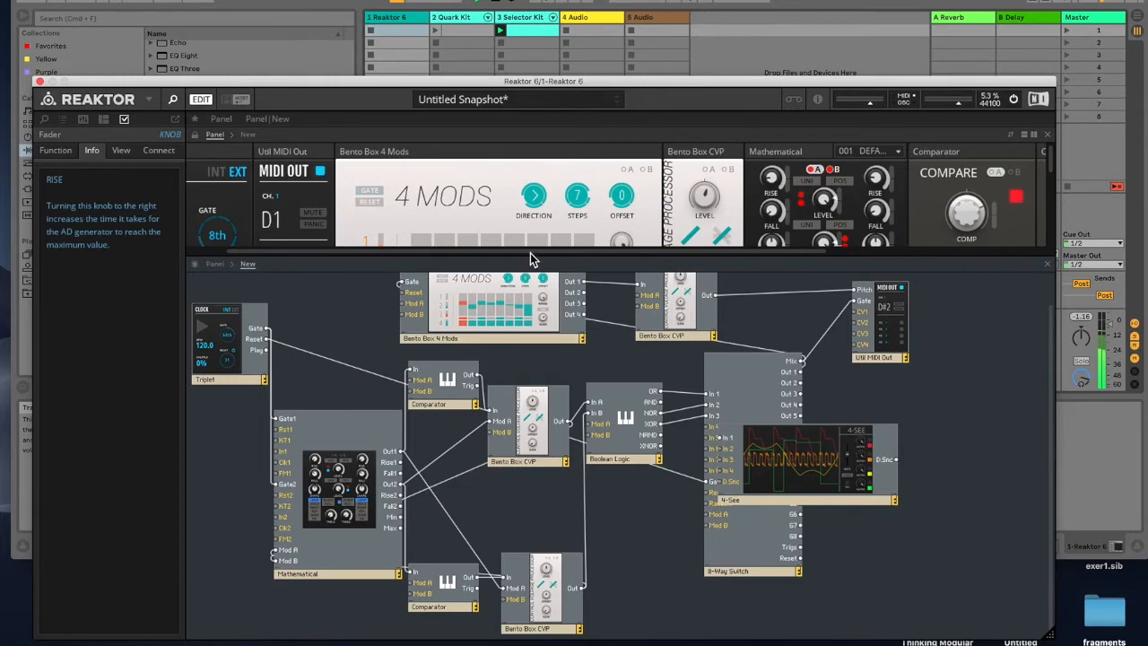
drag(534, 260, 522, 459)
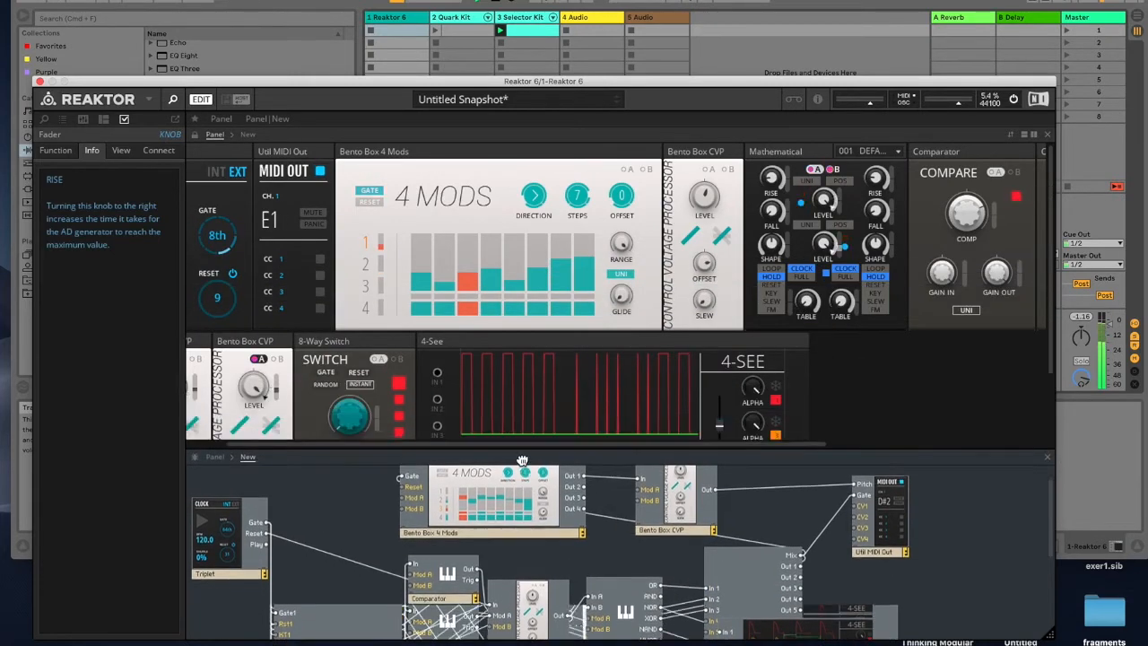
drag(725, 81, 716, 47)
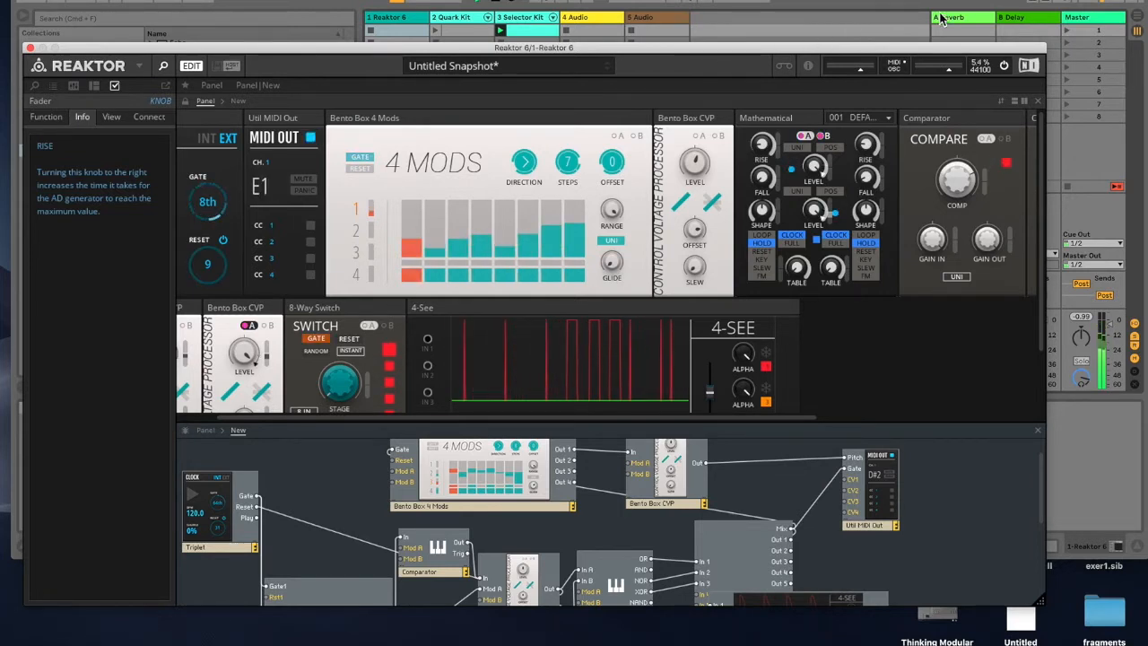
drag(916, 50, 848, 49)
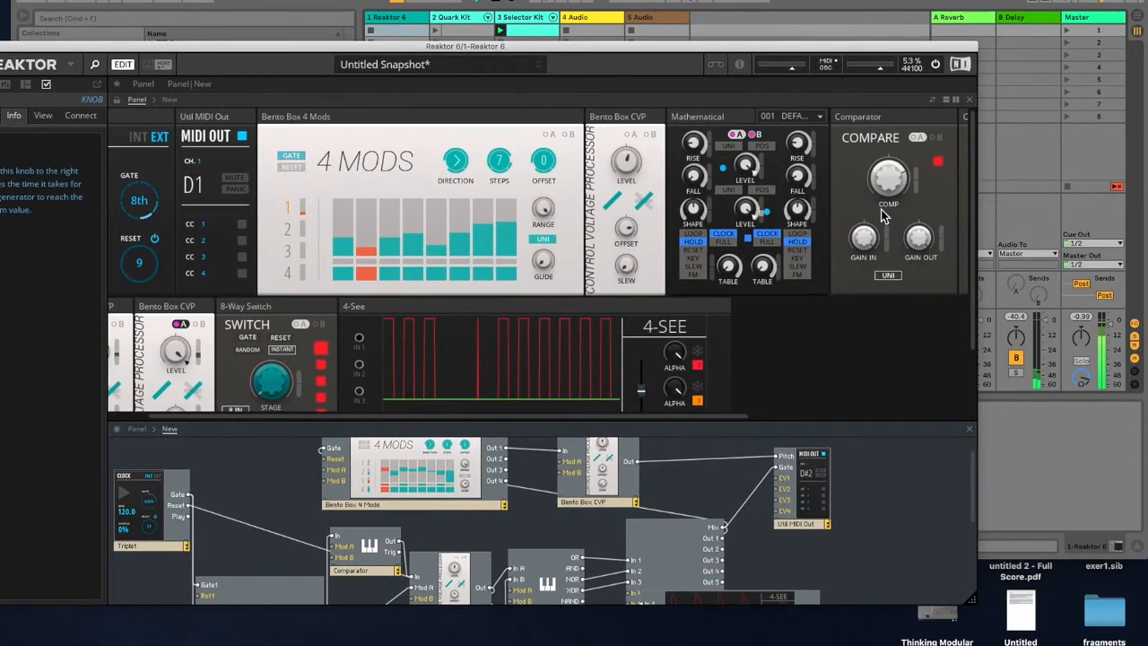
drag(525, 418, 574, 118)
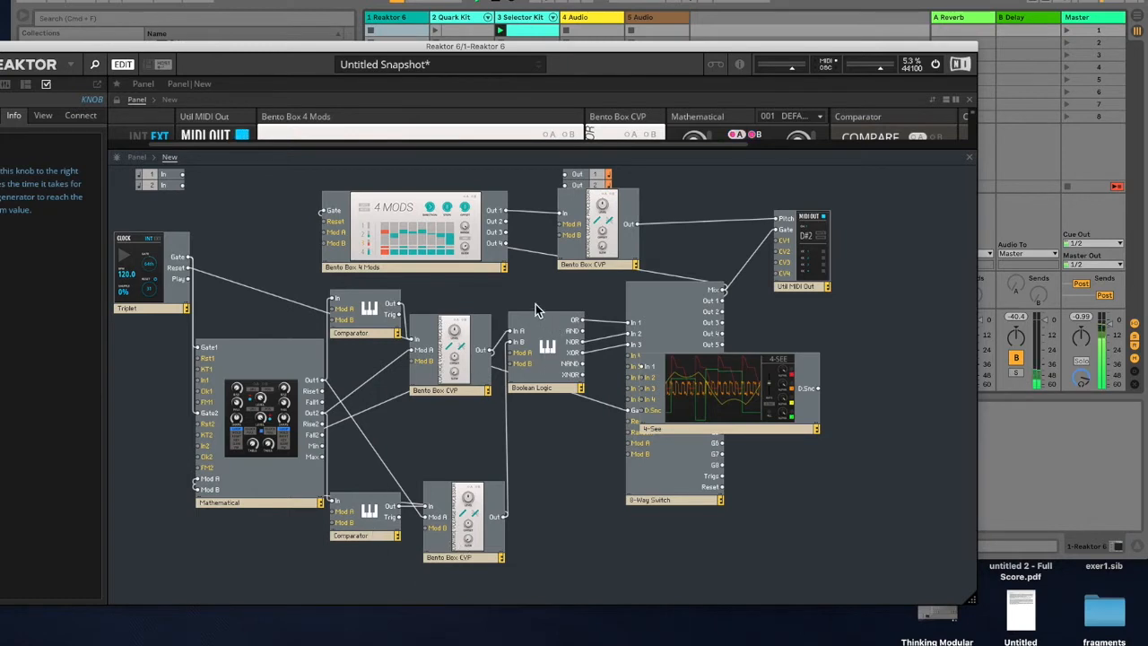
Step: Select the structure's modules to highlight their wiring, then deselect them
drag(215, 300, 550, 562)
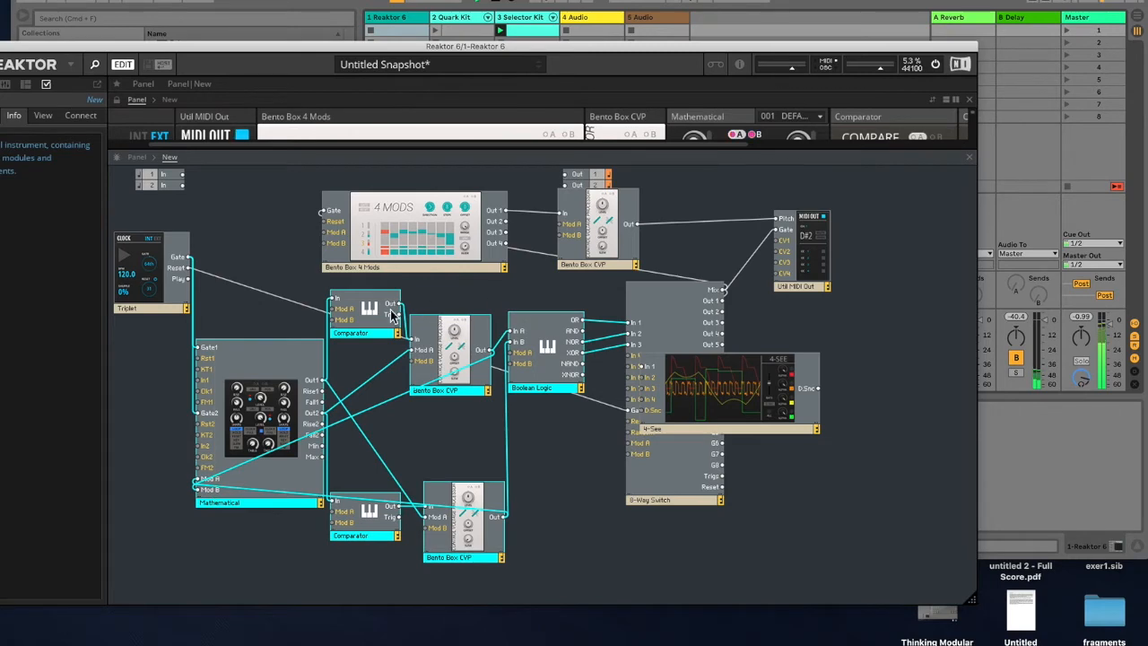
click(552, 508)
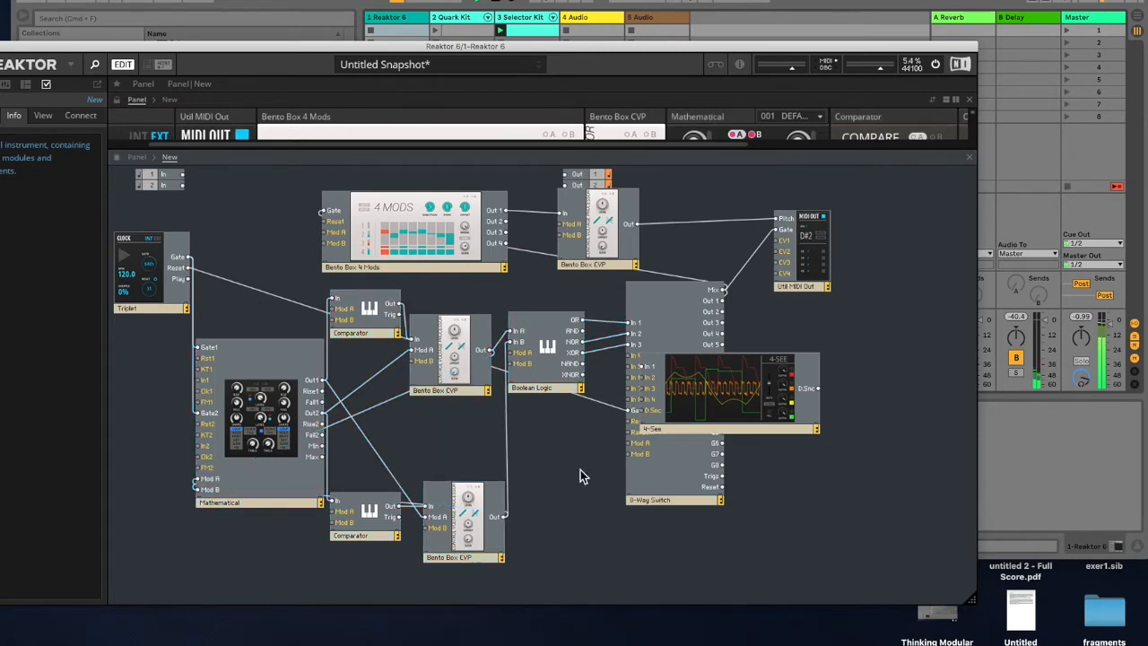
Step: Enlarge the panel view and scroll it to show the Comparator and Boolean Logic block panels
drag(725, 152, 732, 323)
drag(865, 46, 724, 46)
scroll(628, 189, right, 5)
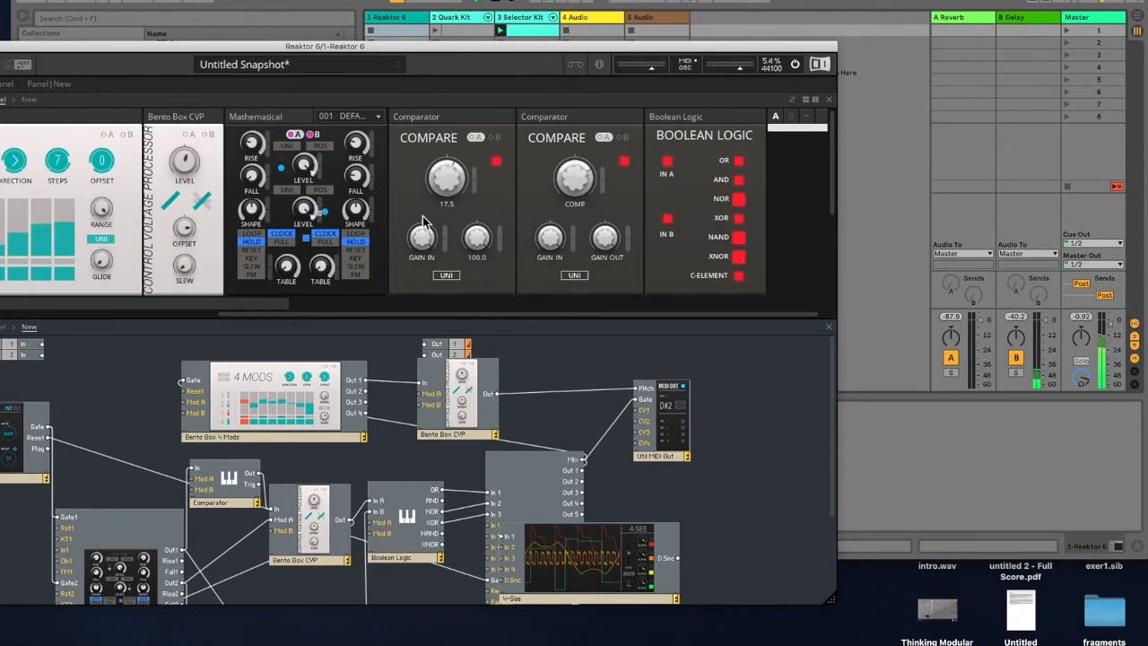
drag(359, 167, 361, 128)
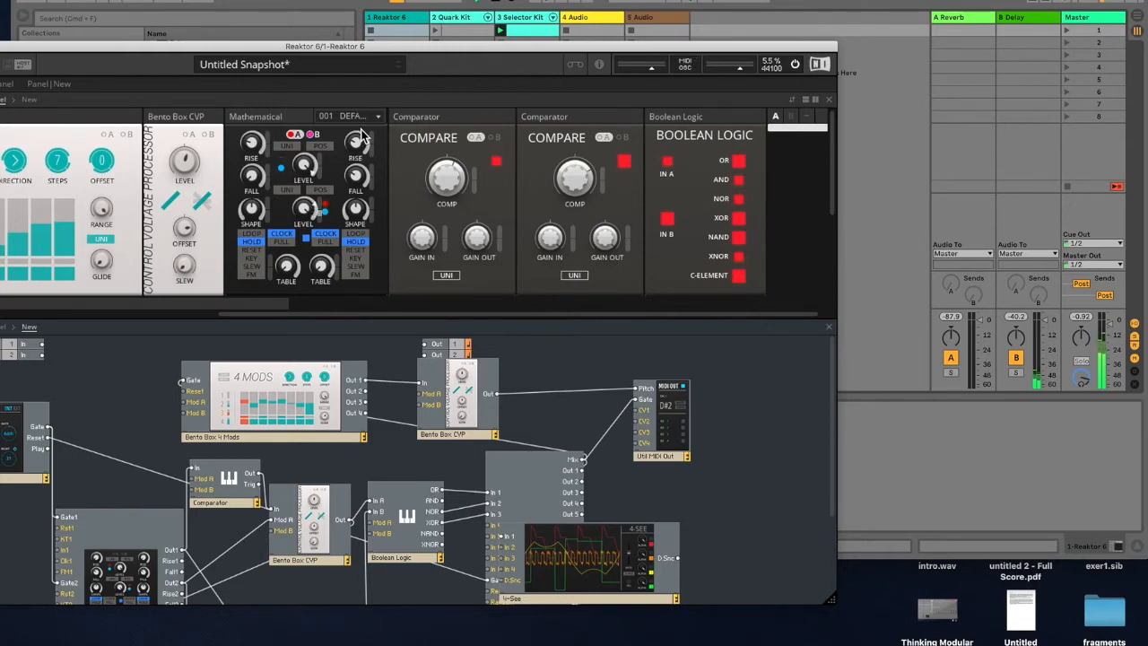
Step: Move the Reaktor window up and enlarge the structure view over the panel area
drag(485, 57, 684, 59)
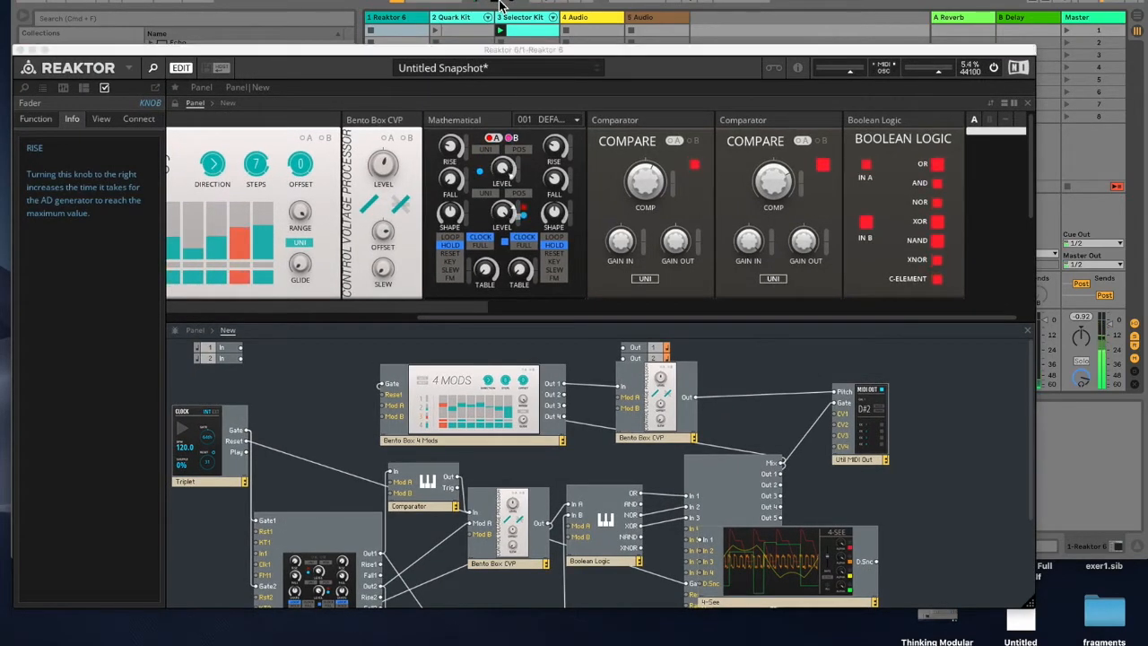
drag(502, 51, 509, 0)
drag(525, 248, 568, 46)
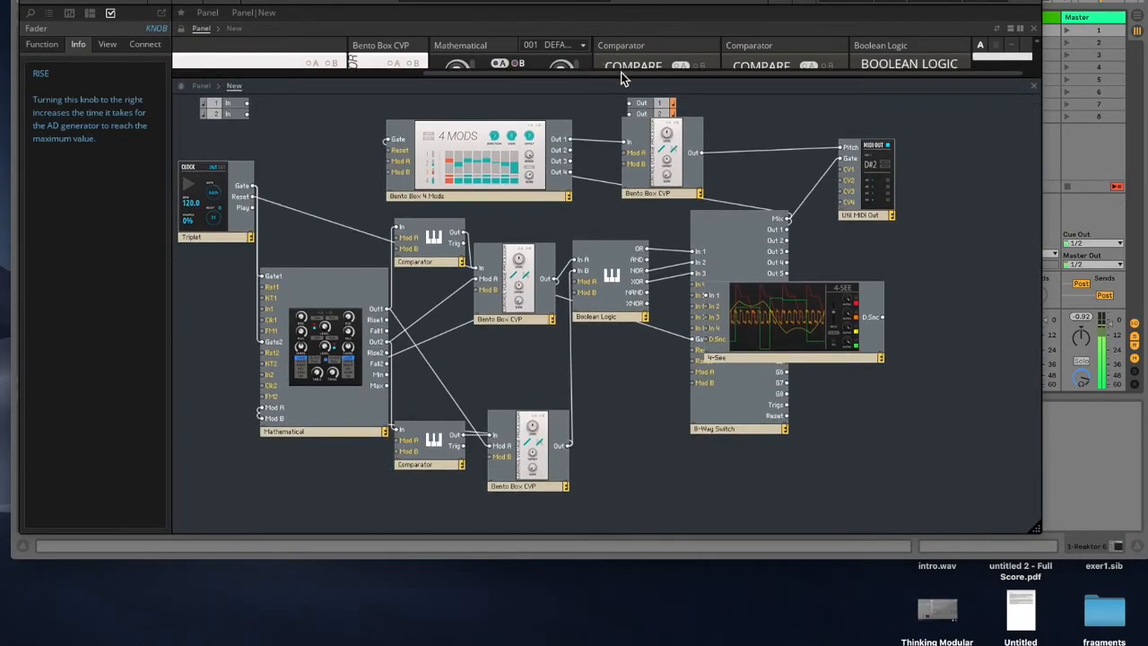
Step: Move the 4-See block aside and delete the 8-Way Switch, Boolean Logic, Comparators, Mathematical and two CVP blocks
drag(776, 326, 866, 323)
click(746, 378)
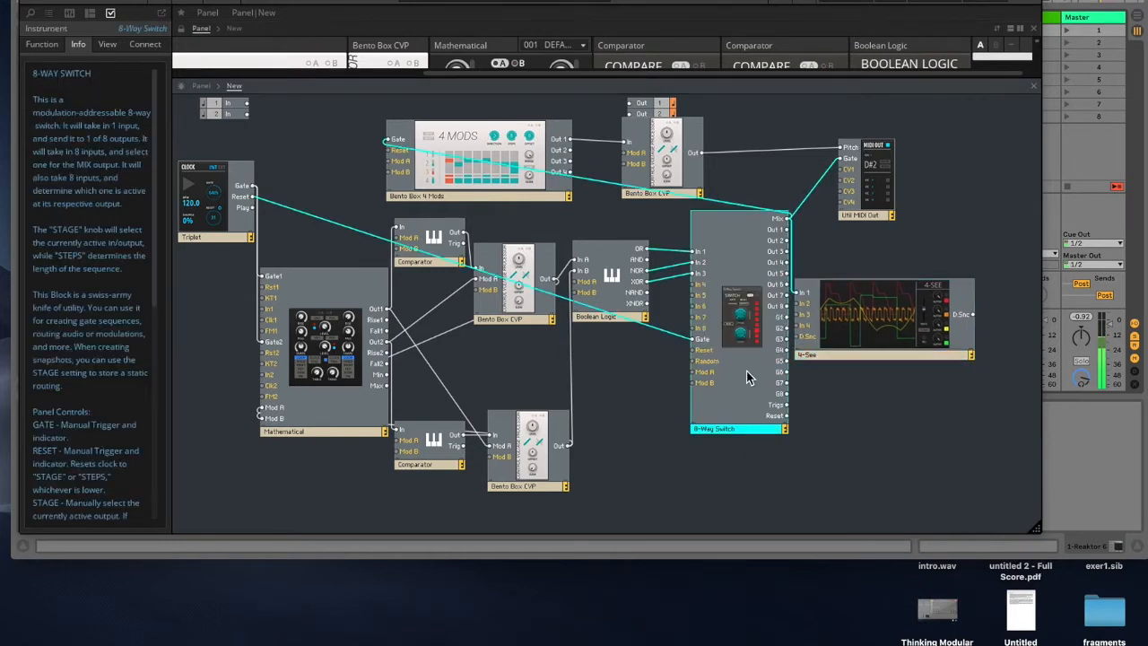
key(Delete)
drag(707, 259, 352, 506)
key(Delete)
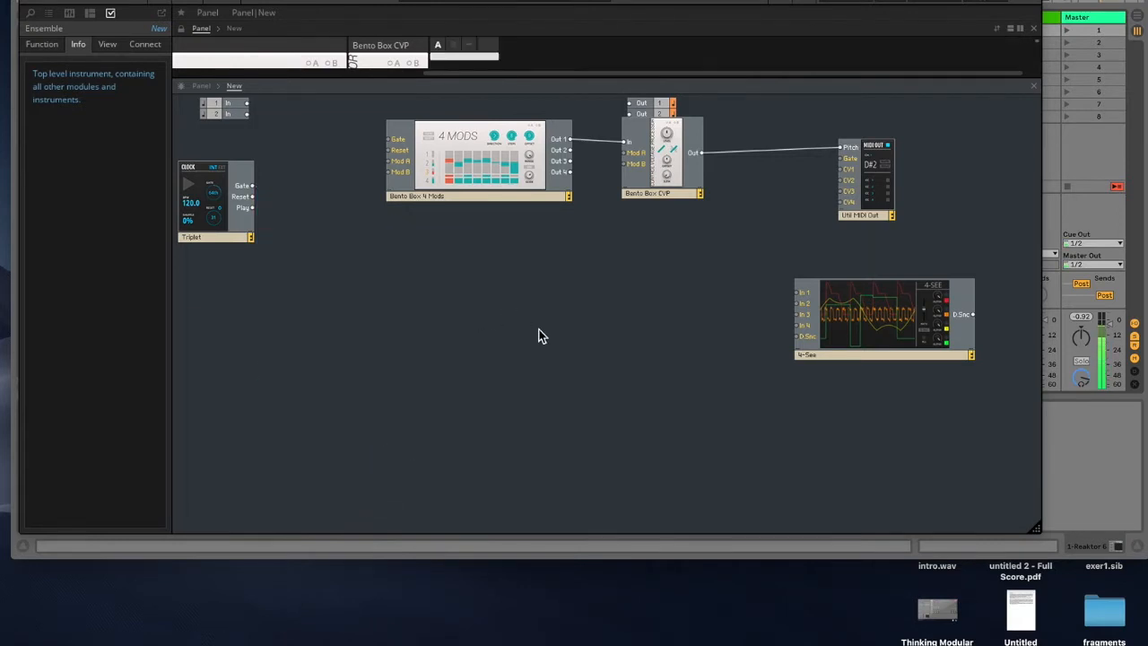
Step: Rearrange the remaining 4 Mods, Bento Box CVP and Util MIDI Out blocks closer together
drag(545, 163, 531, 172)
drag(688, 177, 666, 193)
drag(888, 193, 787, 197)
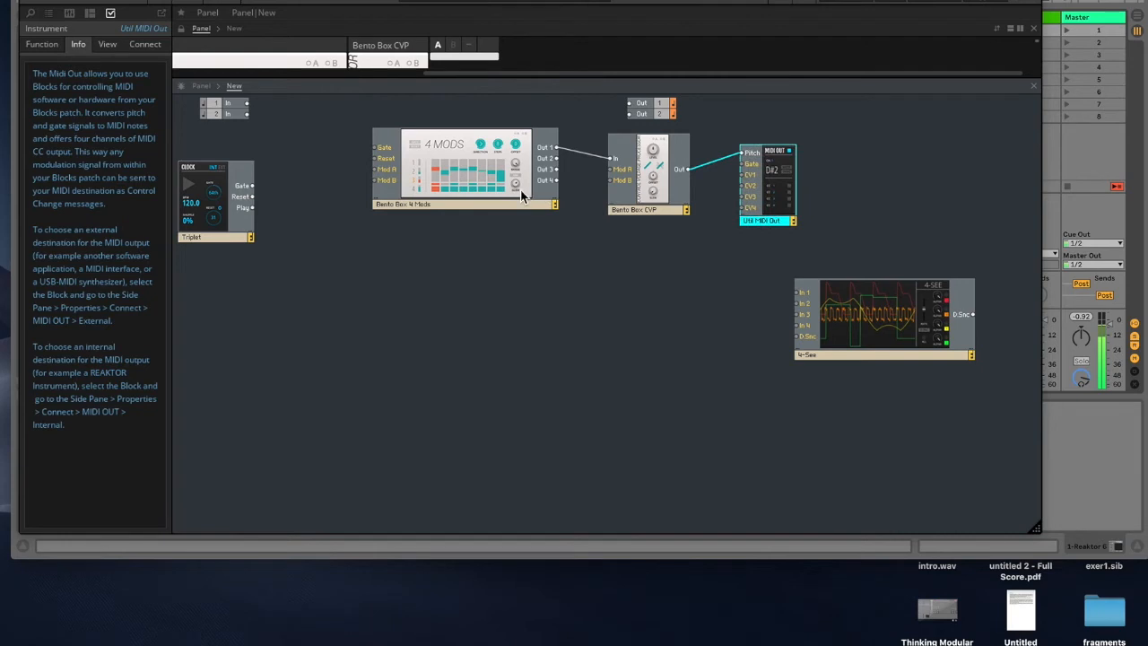
drag(521, 196, 539, 209)
Step: Enlarge the panel view and open the ensemble's View and Info properties pages
drag(567, 79, 568, 222)
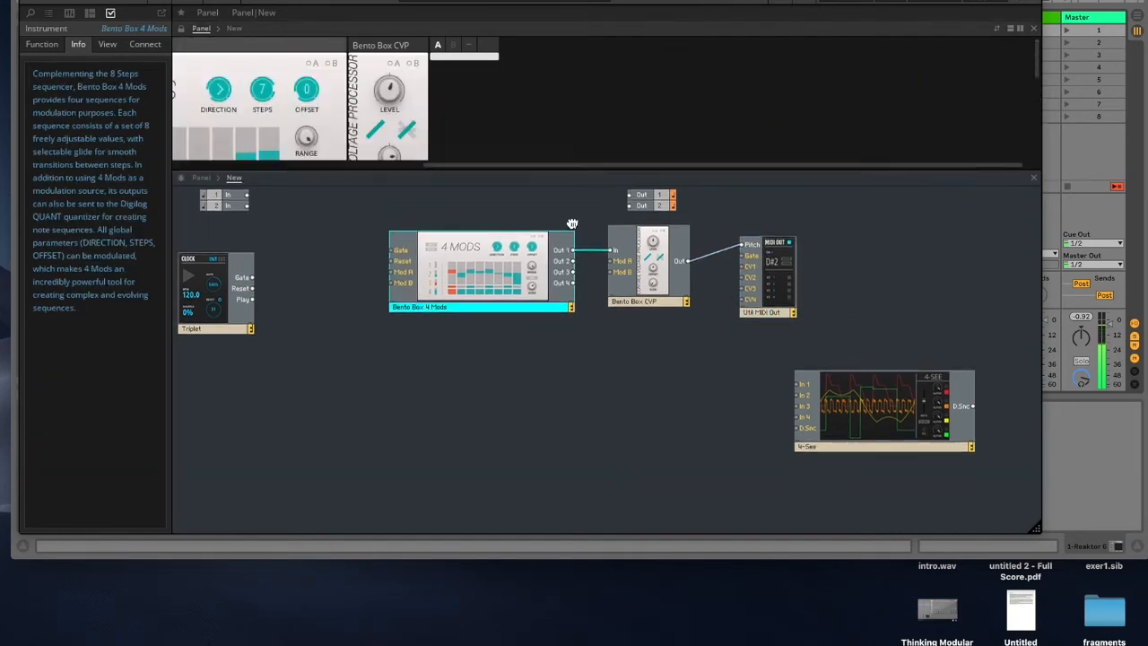
click(496, 57)
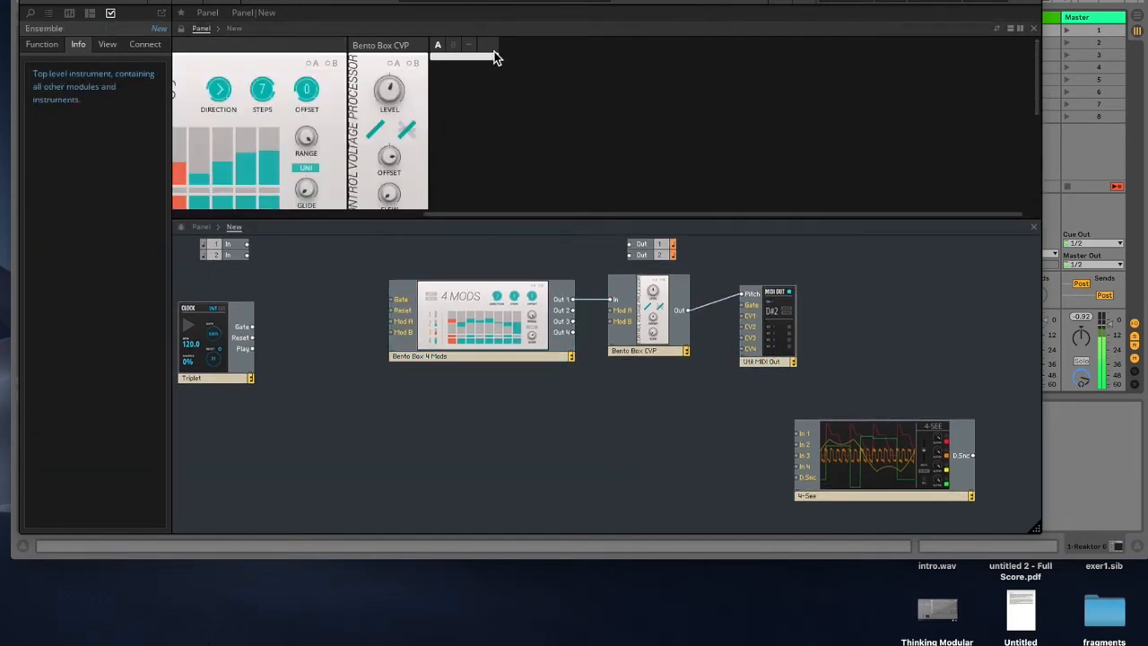
click(106, 47)
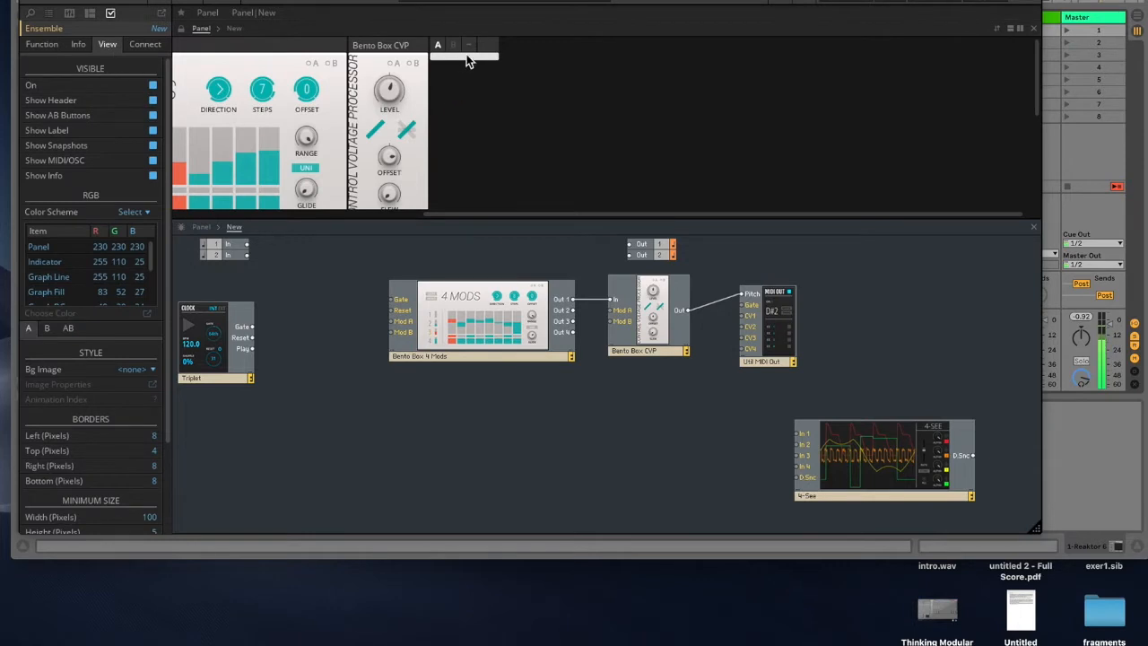
click(79, 45)
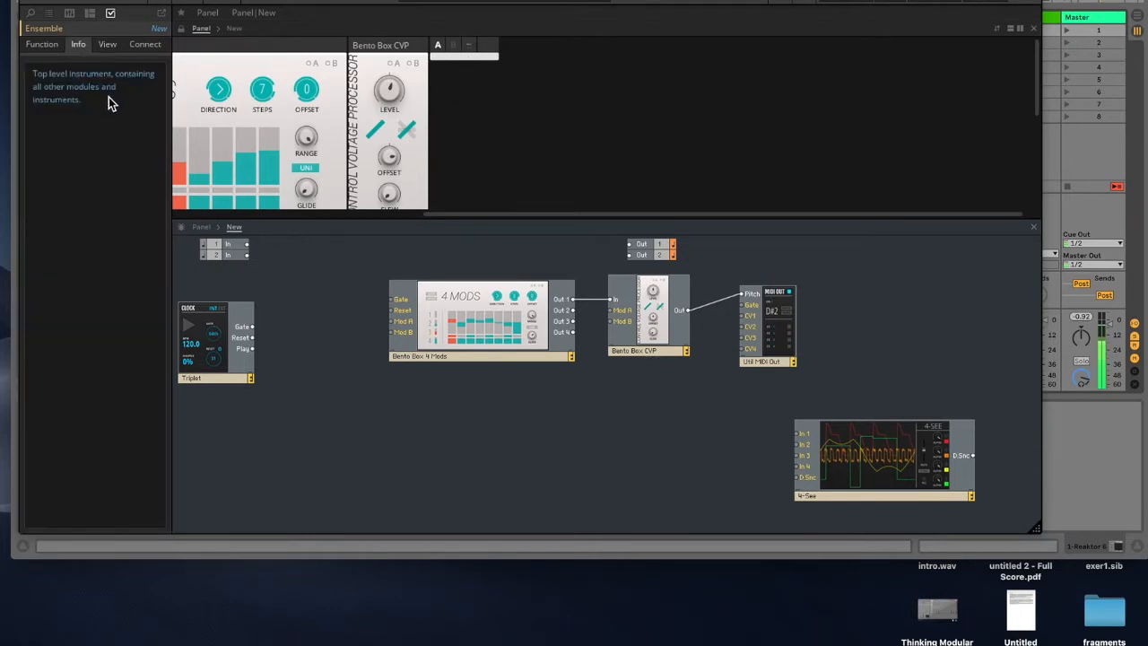
click(108, 47)
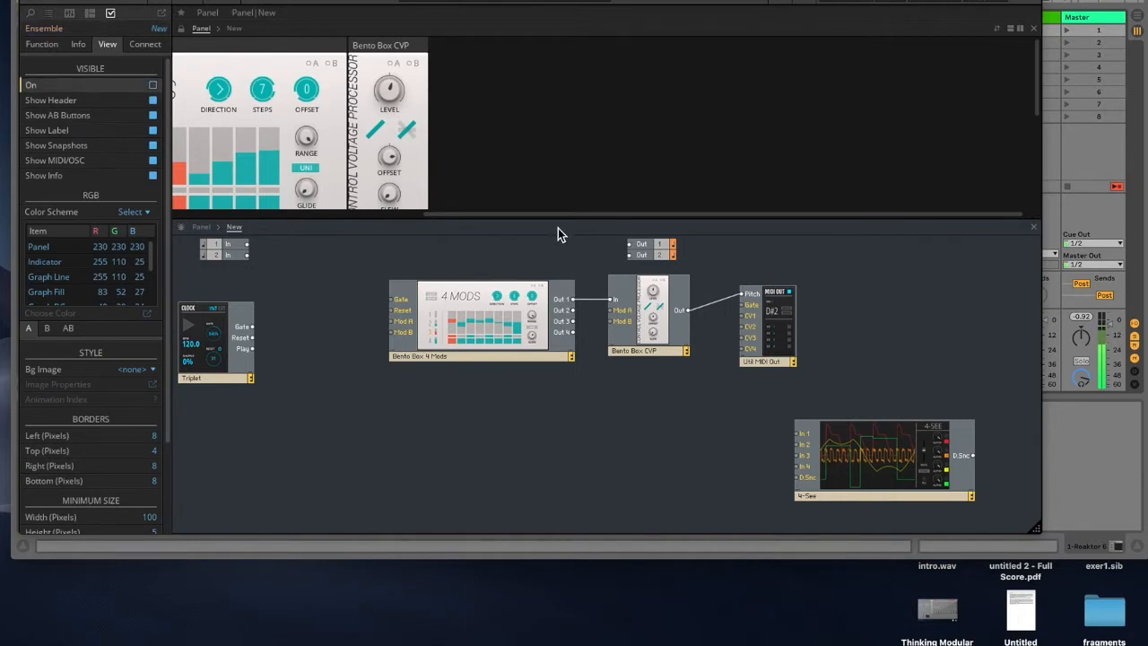
Step: Slide the Reaktor window aside to reveal the Ableton session tracks
drag(527, 1, 630, 1)
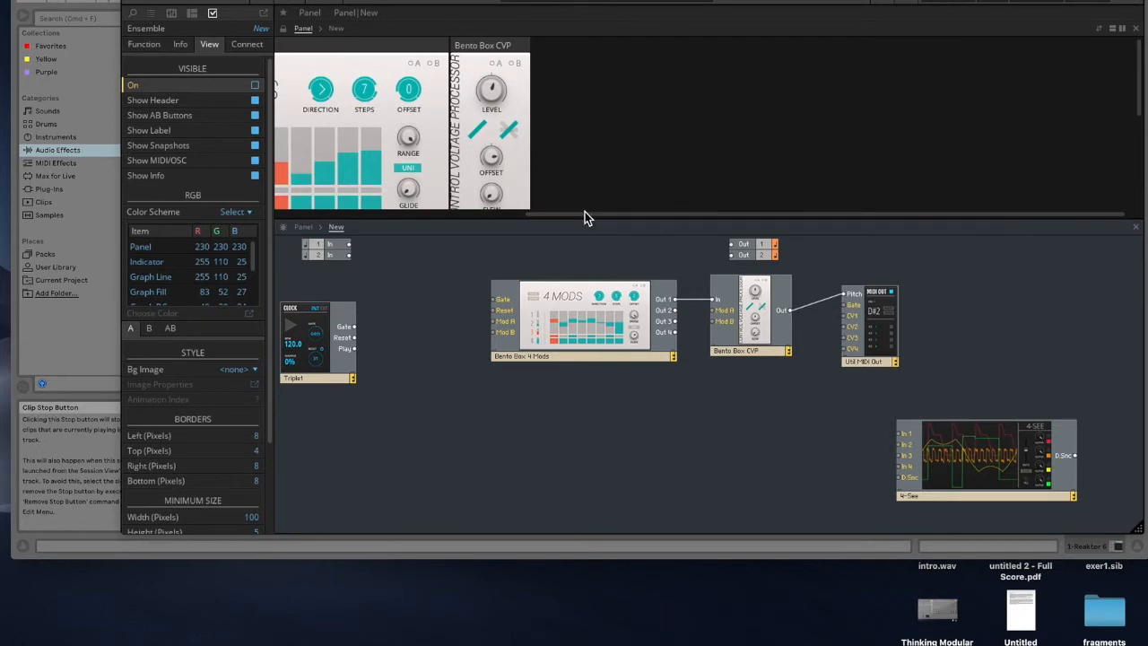
drag(573, 220, 573, 303)
drag(573, 1, 661, 1)
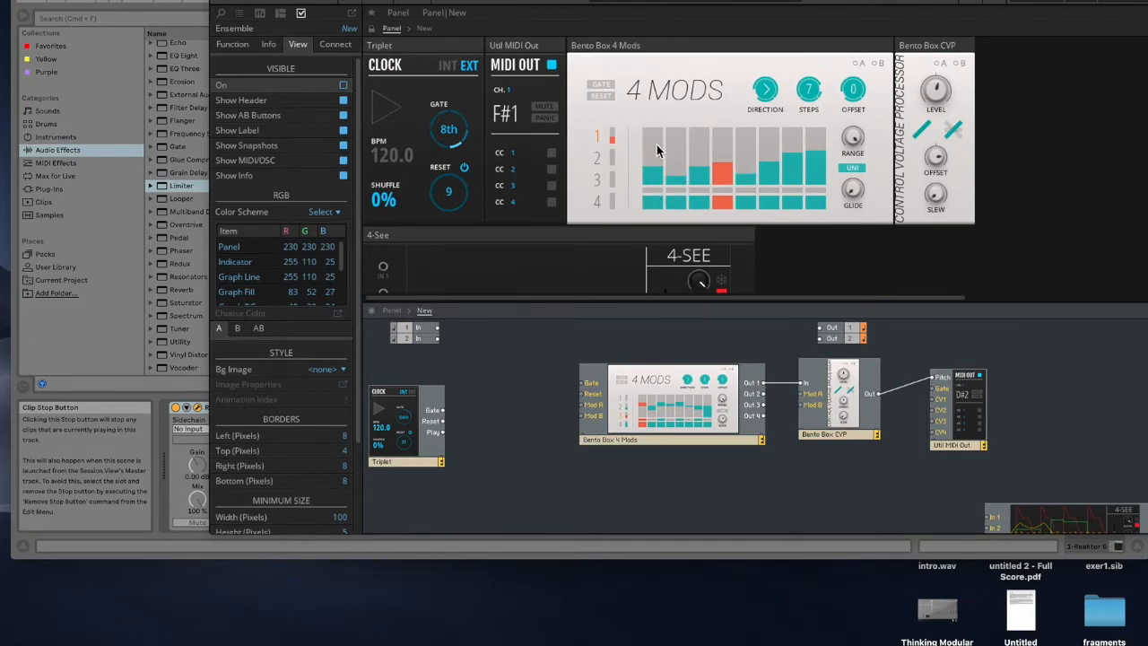
drag(717, 1, 254, 1)
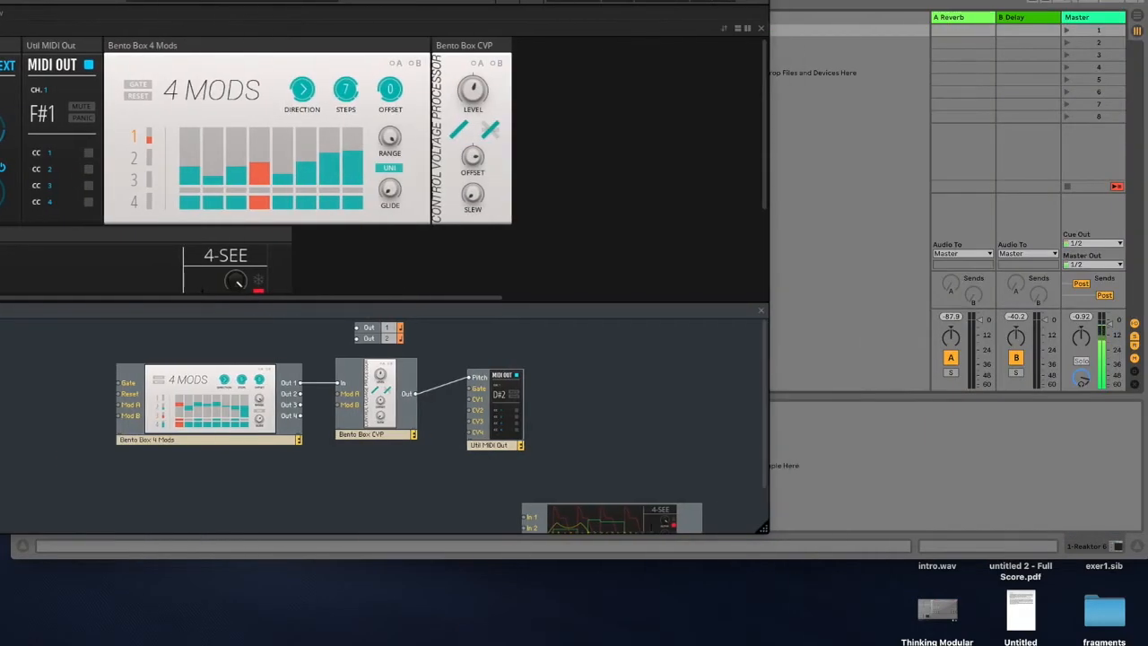
drag(738, 5, 253, 6)
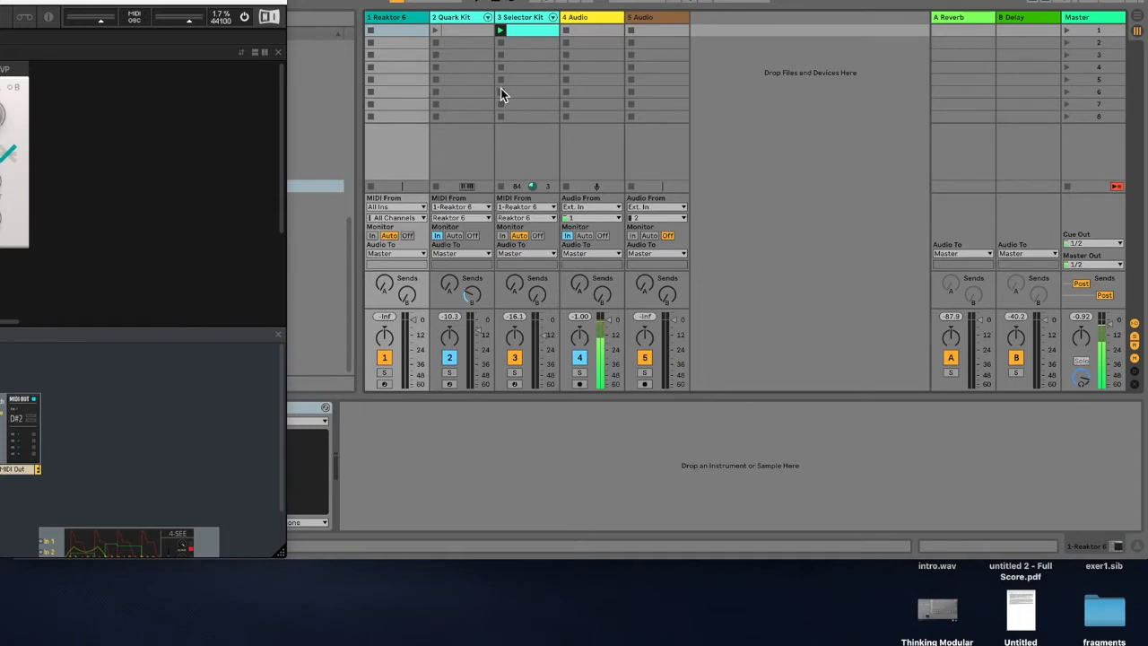
Step: Delete the empty MIDI clip from the Quark Kit track's first clip slot
click(465, 28)
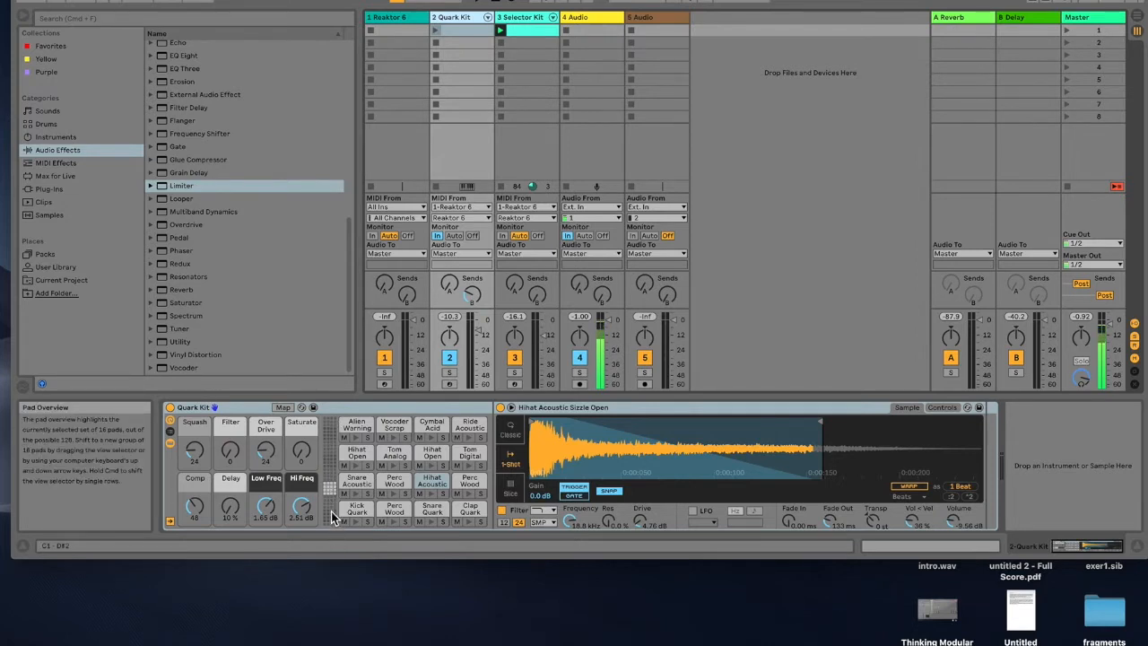
click(458, 35)
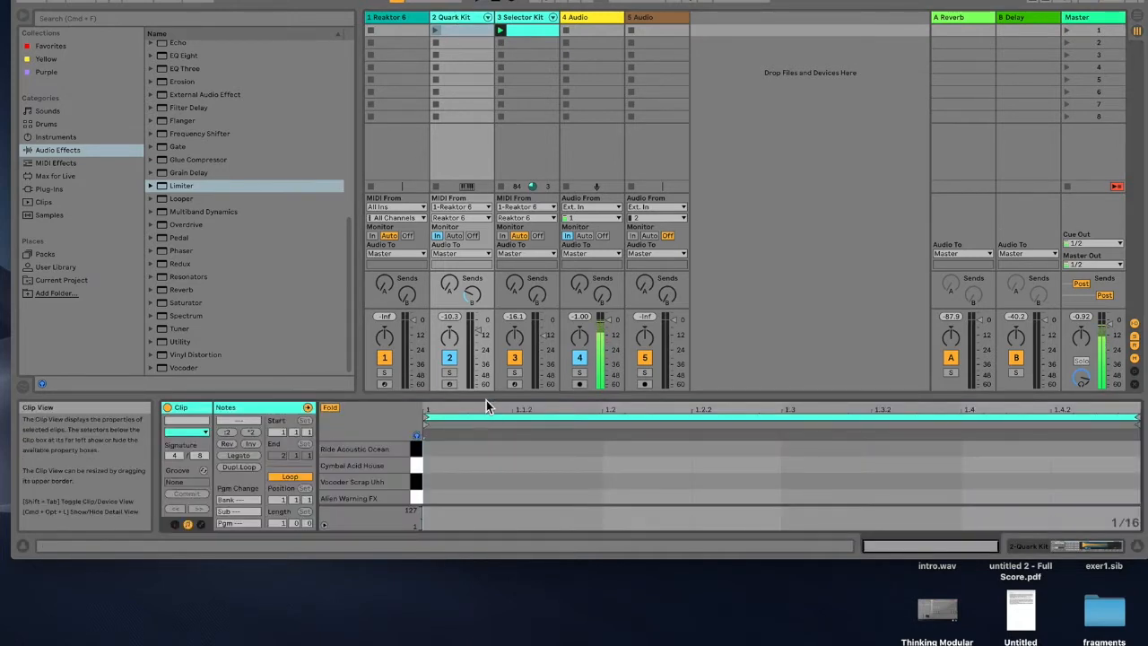
drag(487, 399, 488, 152)
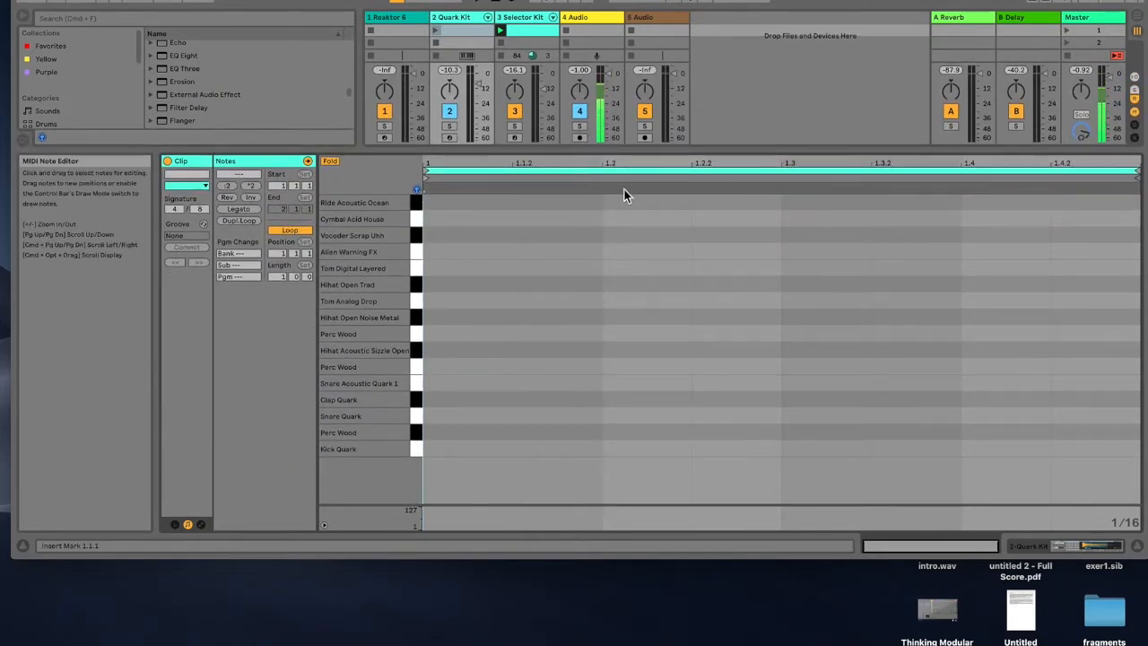
drag(617, 163, 618, 369)
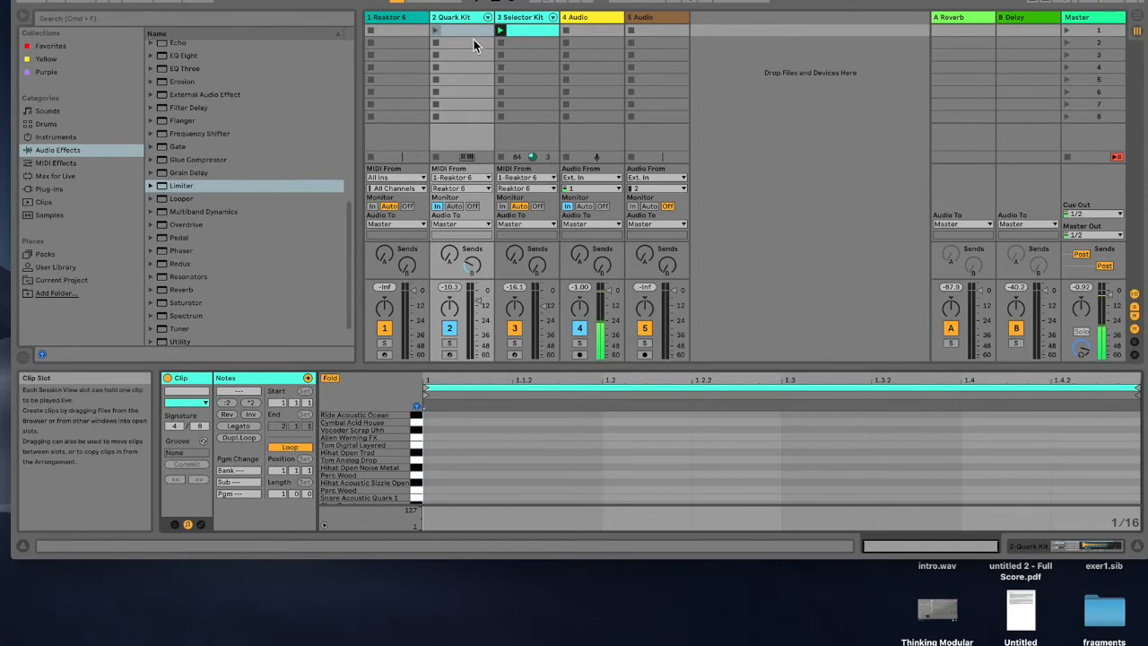
key(Delete)
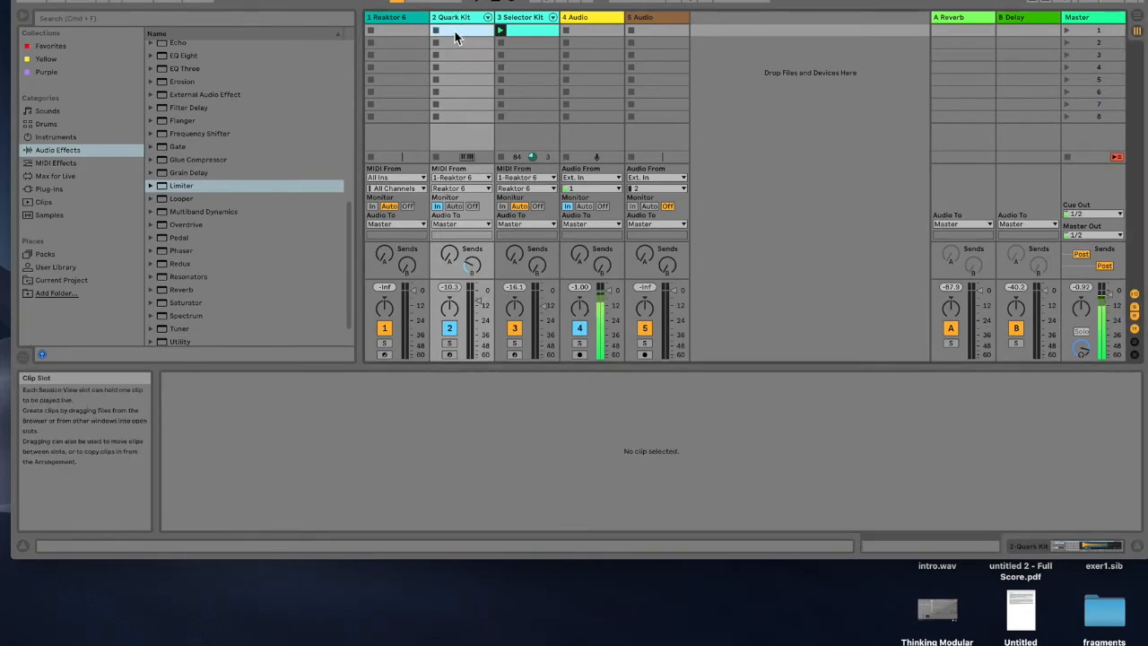
Step: Switch between the Reaktor 6 and Quark Kit tracks to view their devices
click(409, 19)
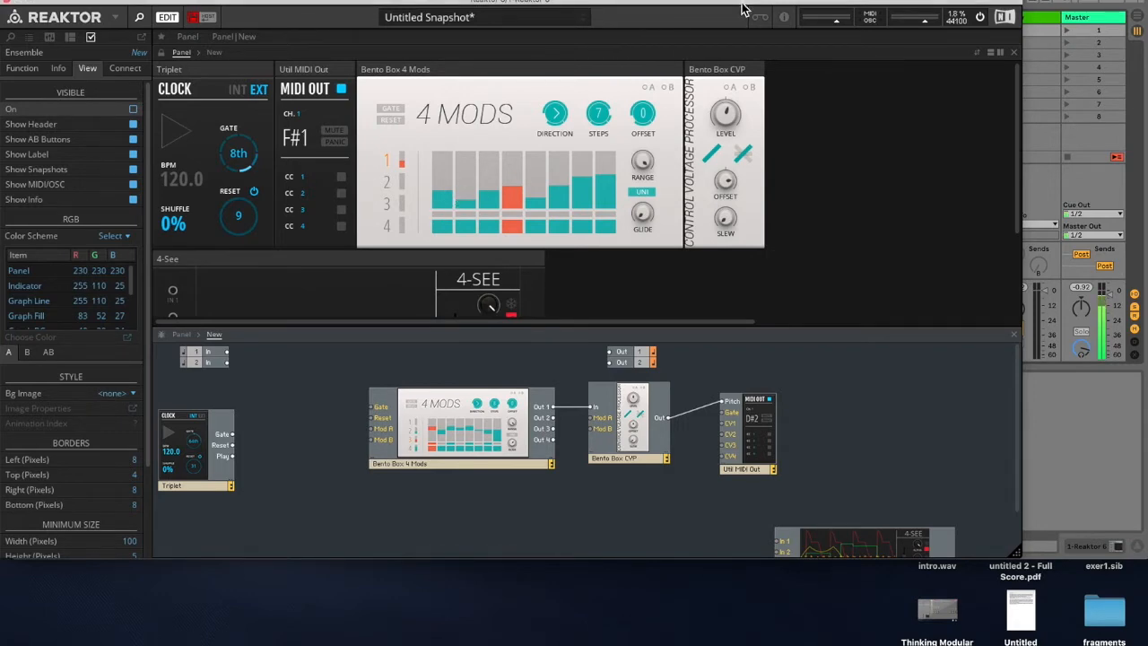
drag(742, 9, 367, 5)
drag(570, 5, 181, 5)
click(461, 21)
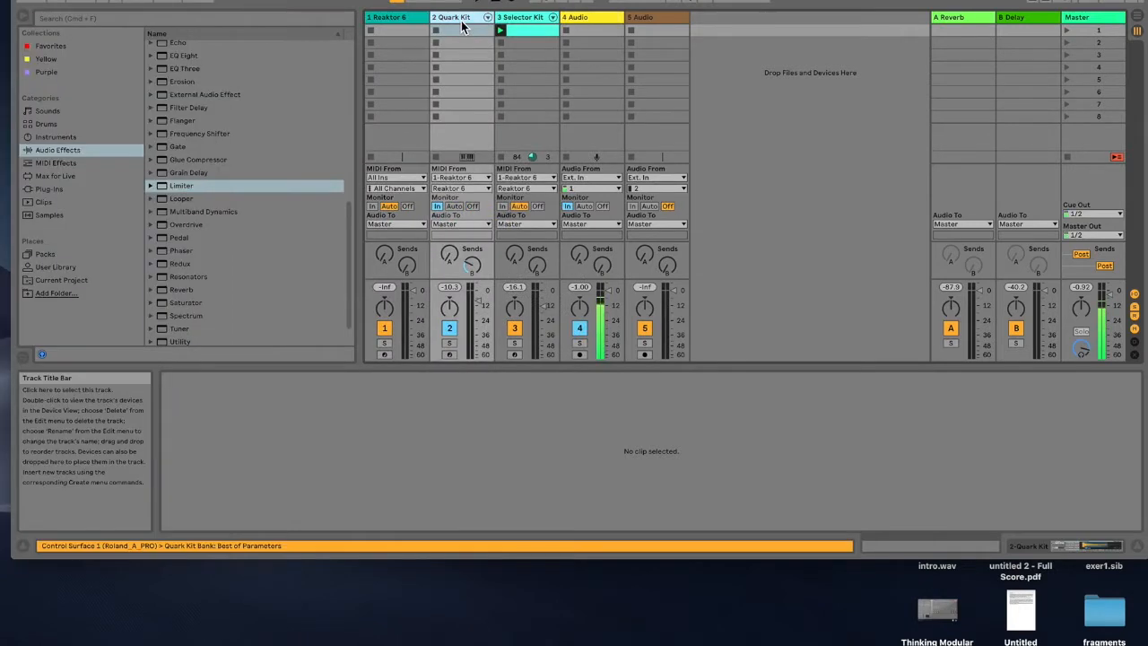
double_click(463, 21)
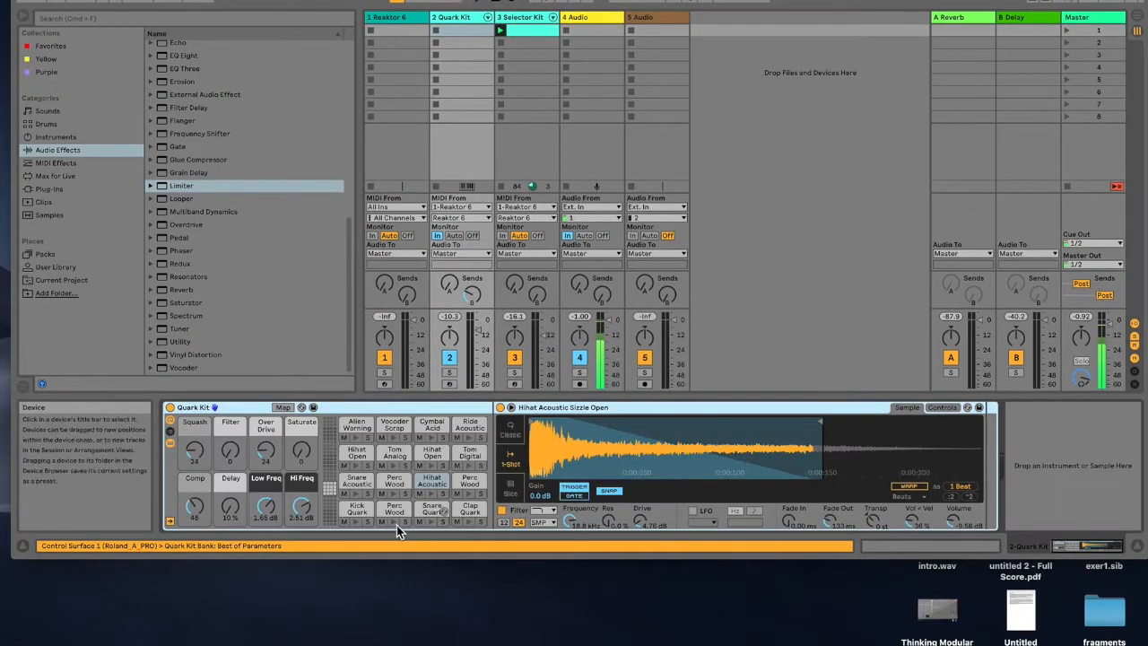
click(410, 21)
Step: Reposition the Reaktor window and open the Player browser showing the LFO library
drag(375, 4, 473, 0)
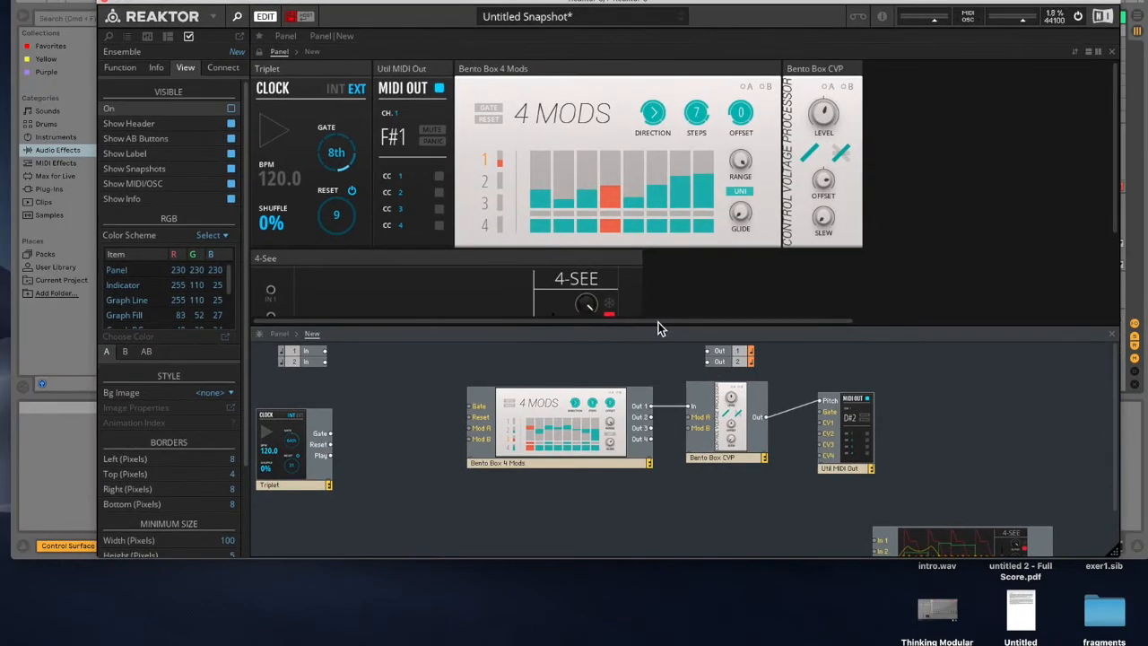
drag(645, 329, 653, 133)
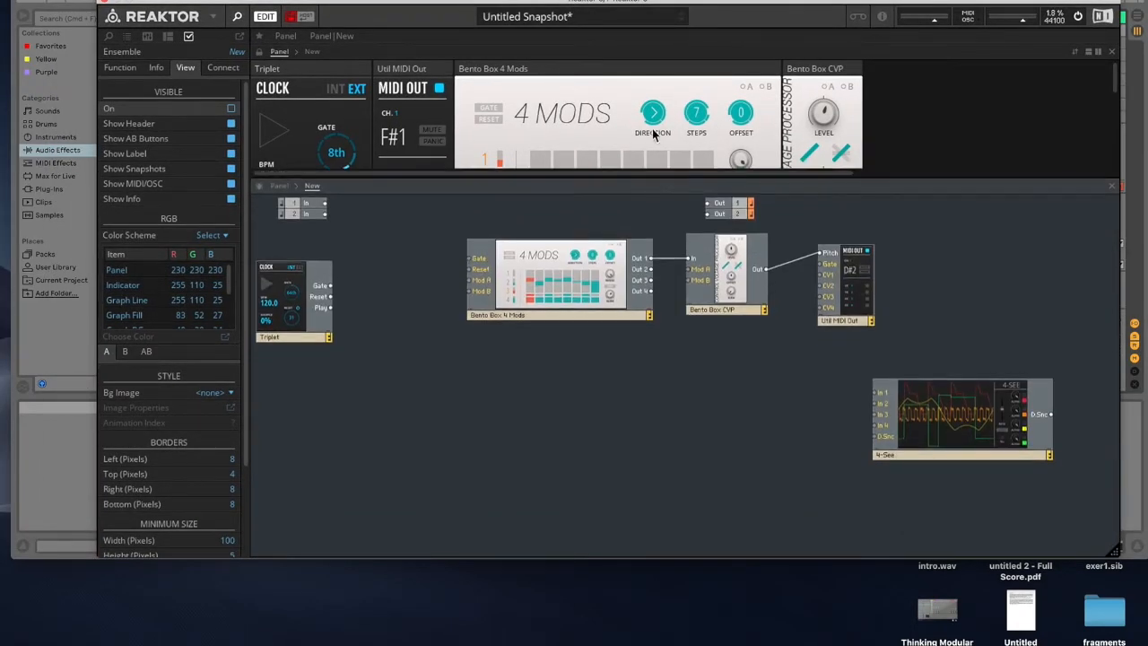
drag(583, 1, 652, 0)
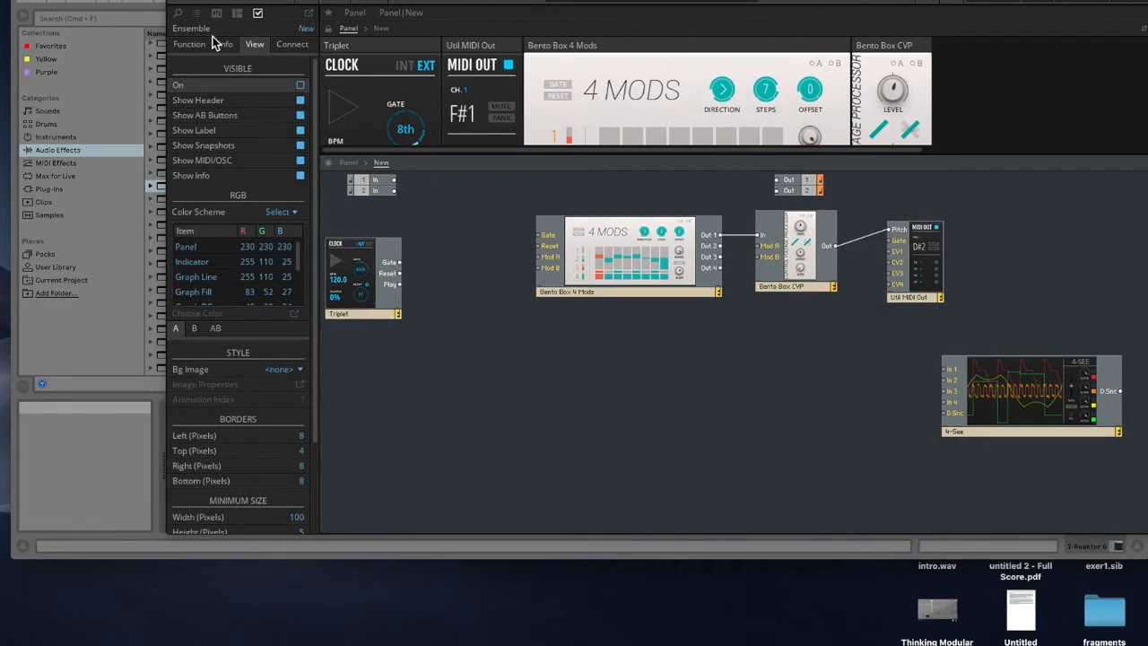
click(179, 14)
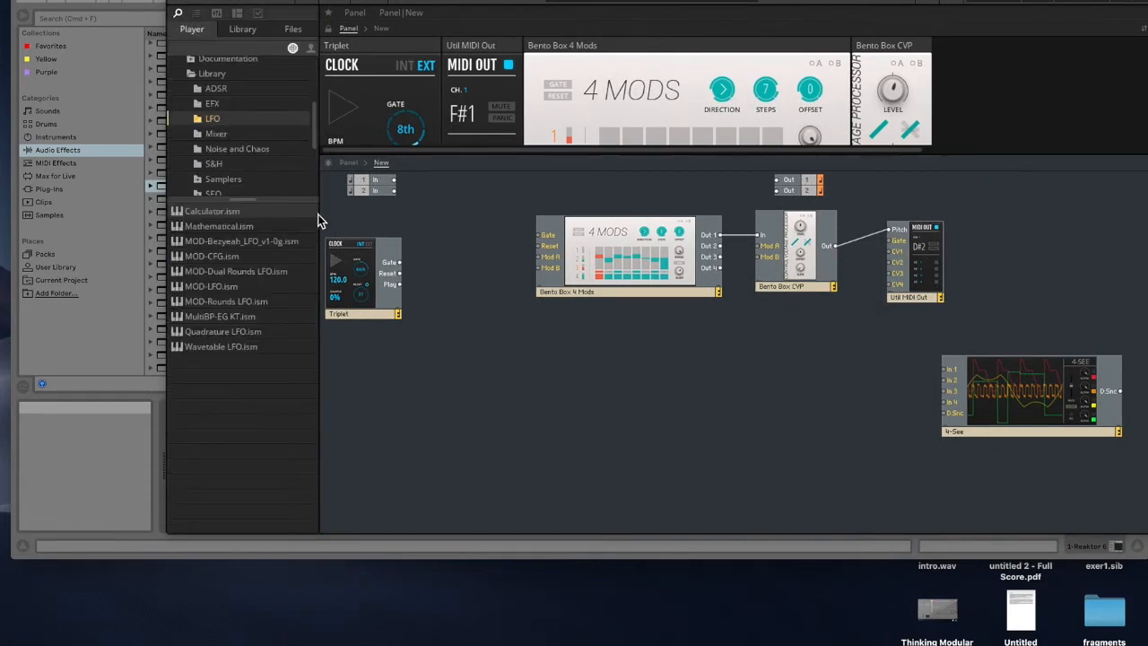
Step: Add the Mathematical block from the LFO library into the structure and move the 4-See block beside it
drag(220, 229, 459, 369)
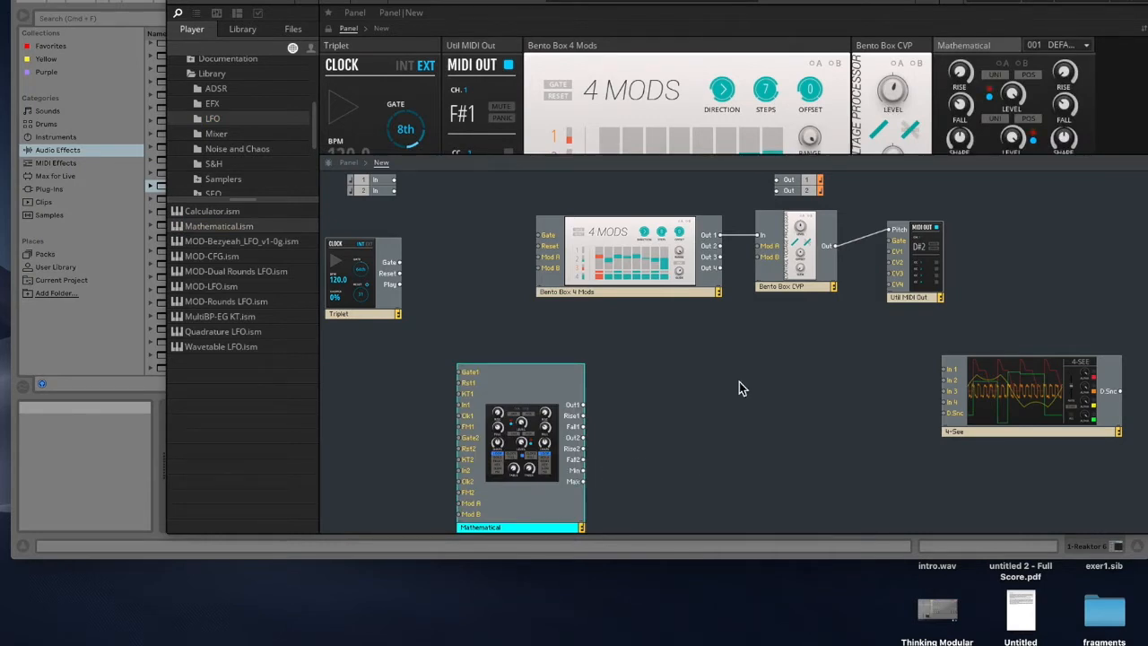
drag(717, 166, 719, 261)
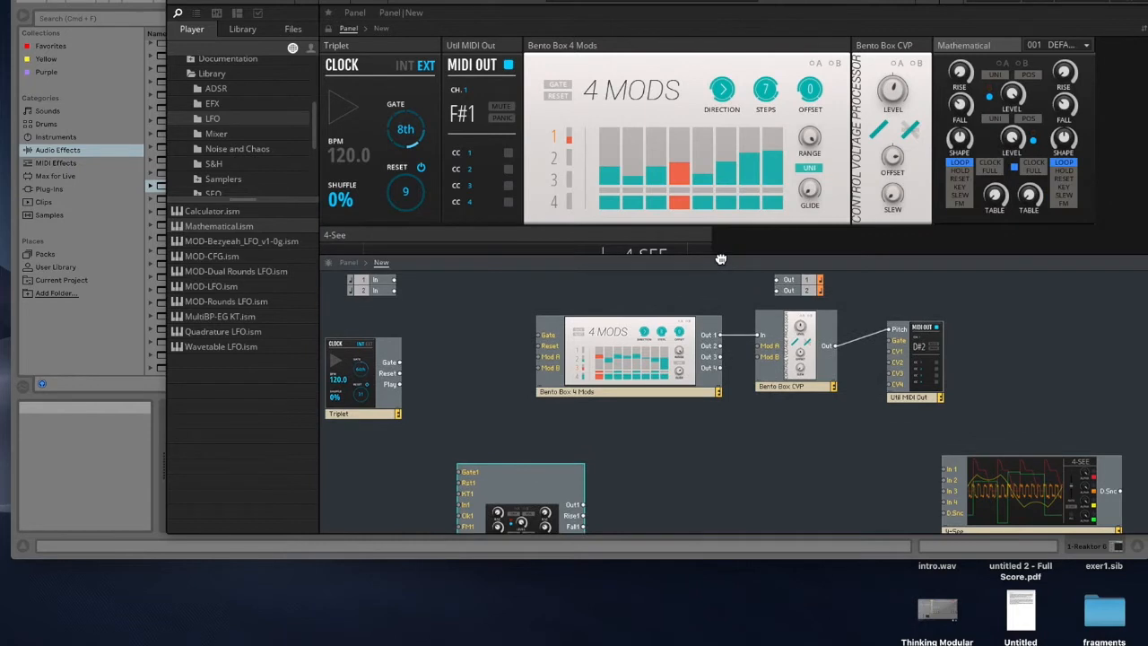
drag(1051, 491, 852, 489)
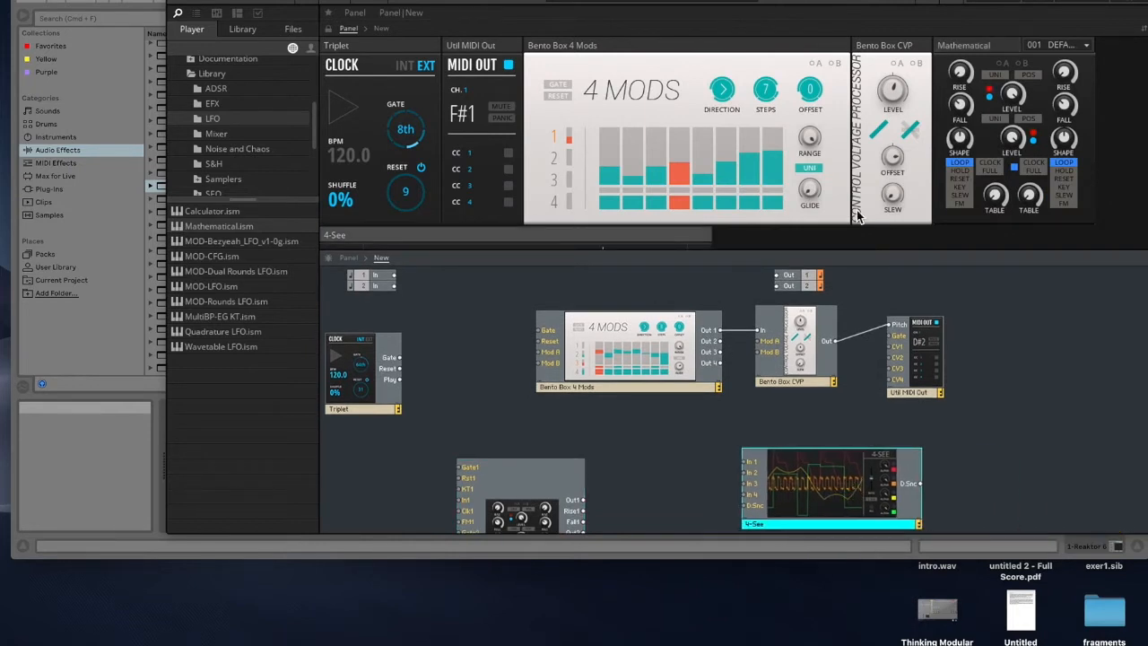
Step: Place the Mathematical panel next to the 4-See panel and reposition the 4-See block
drag(991, 53, 349, 223)
scroll(706, 177, down, 4)
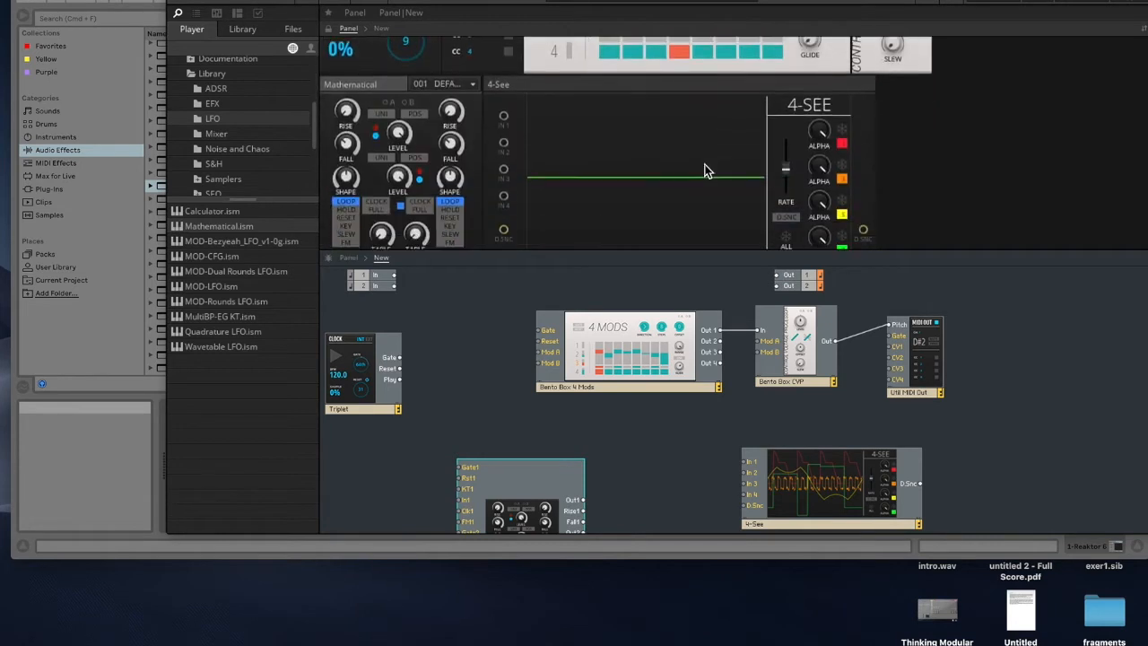
drag(809, 504, 763, 518)
Step: Connect the Mathematical block's Out1 to the 4-See's In 1 and adjust its first Rise knob
mouse_move(549, 476)
mouse_down()
mouse_move(542, 465)
mouse_move(565, 465)
mouse_up()
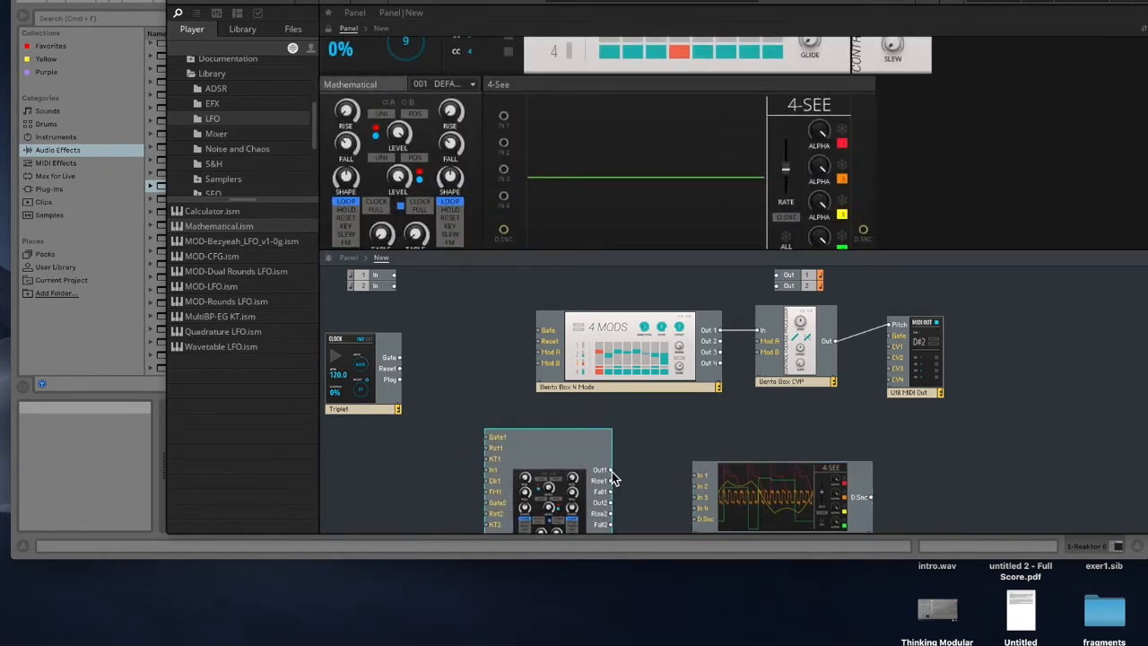
drag(681, 475, 698, 474)
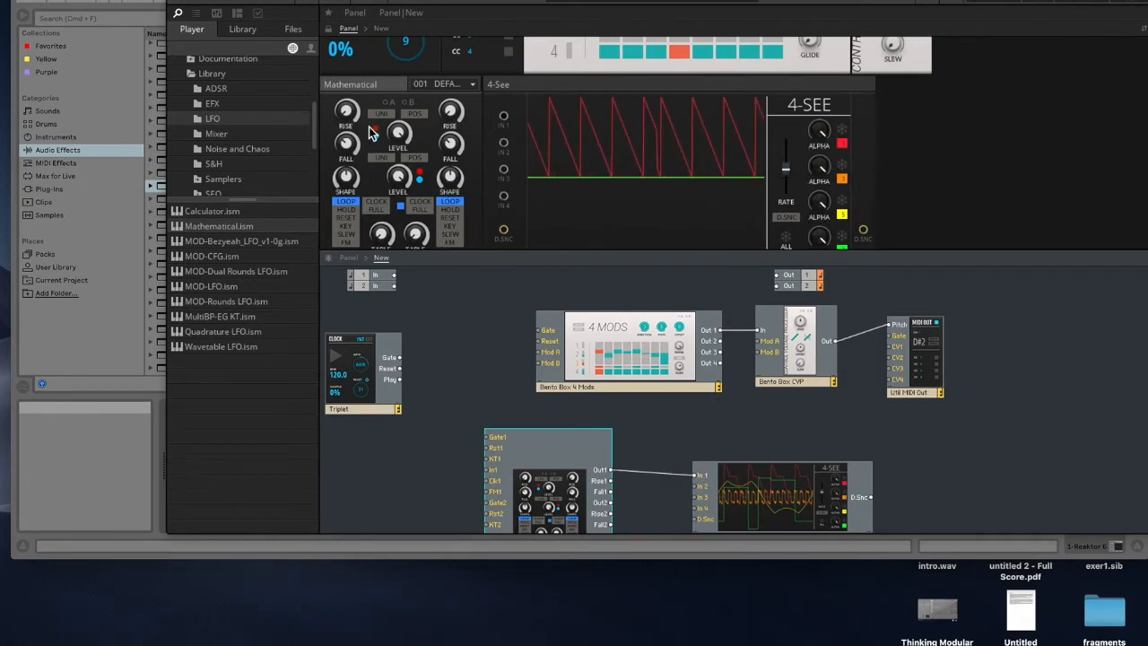
drag(349, 150, 368, 254)
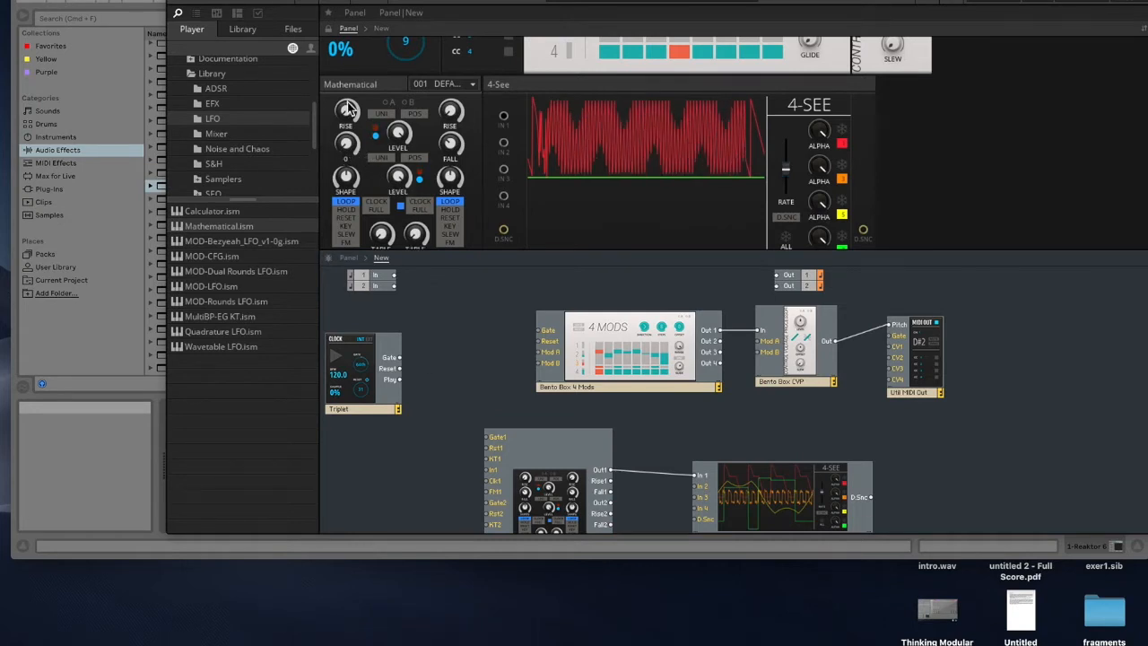
drag(349, 115, 335, 12)
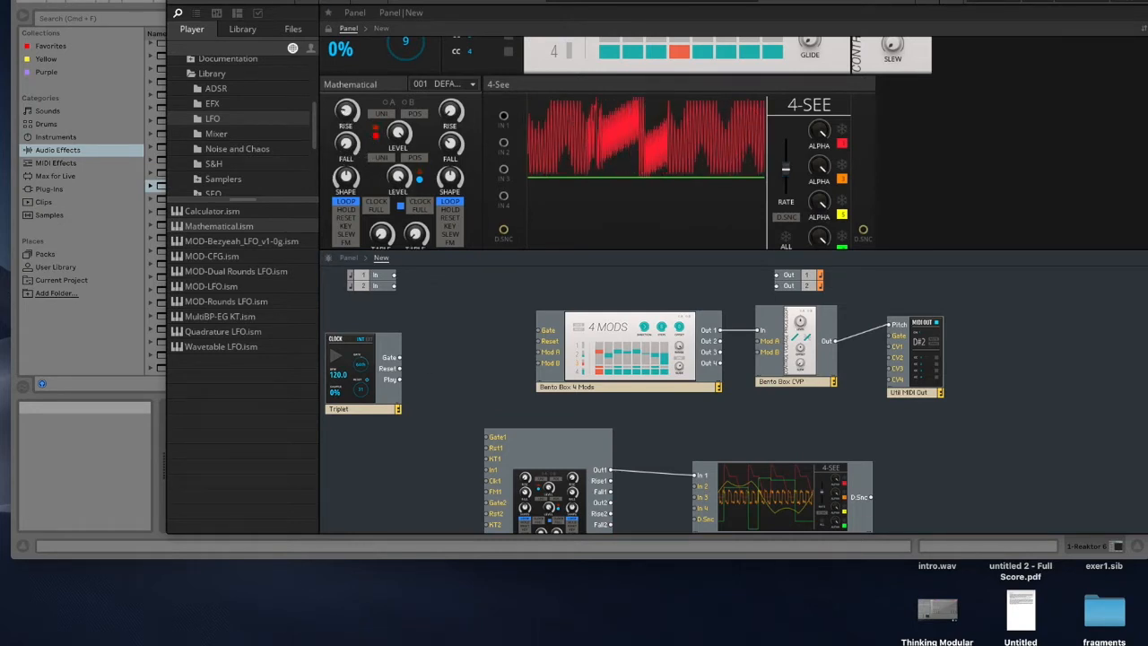
drag(346, 93, 344, 16)
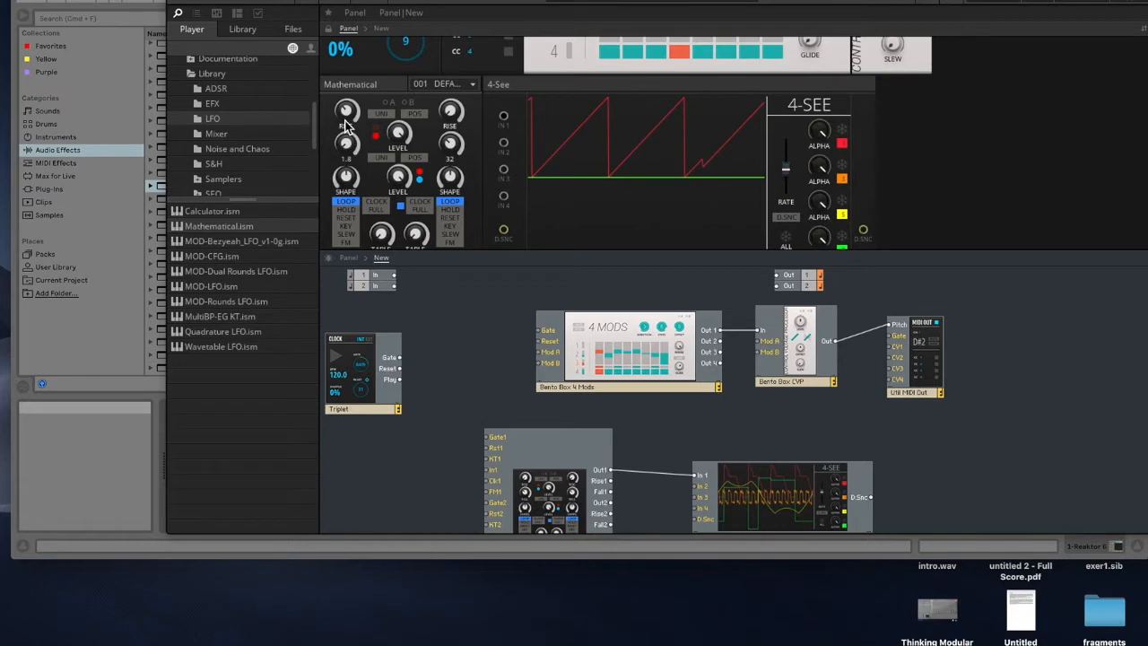
drag(343, 95, 342, 53)
drag(343, 147, 340, 63)
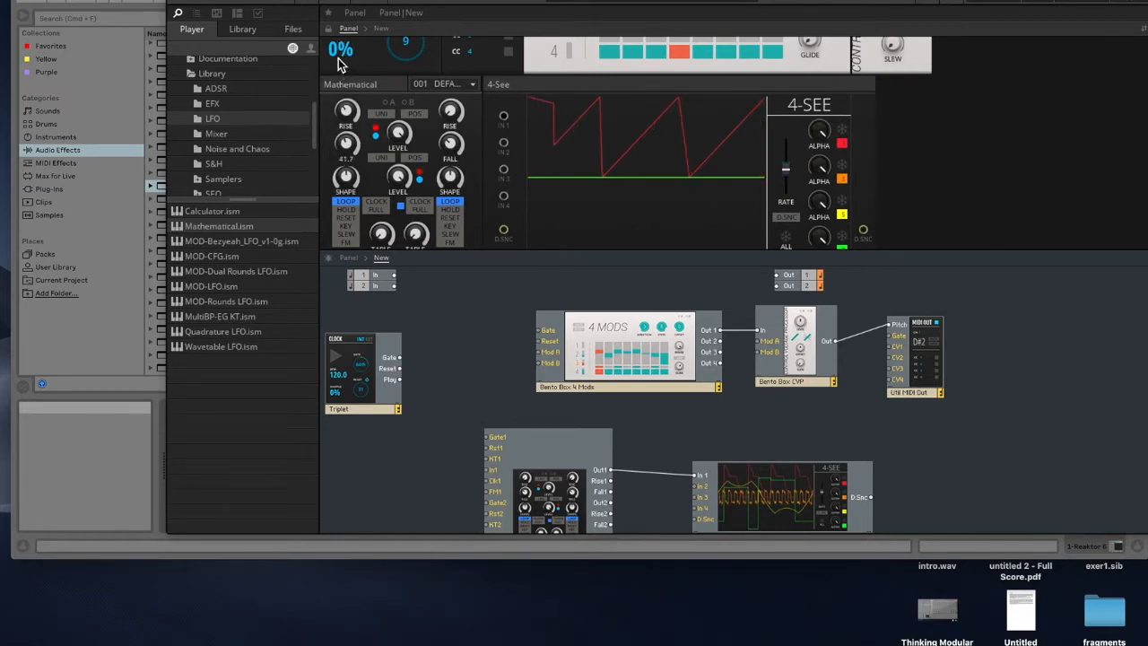
drag(352, 146, 354, 157)
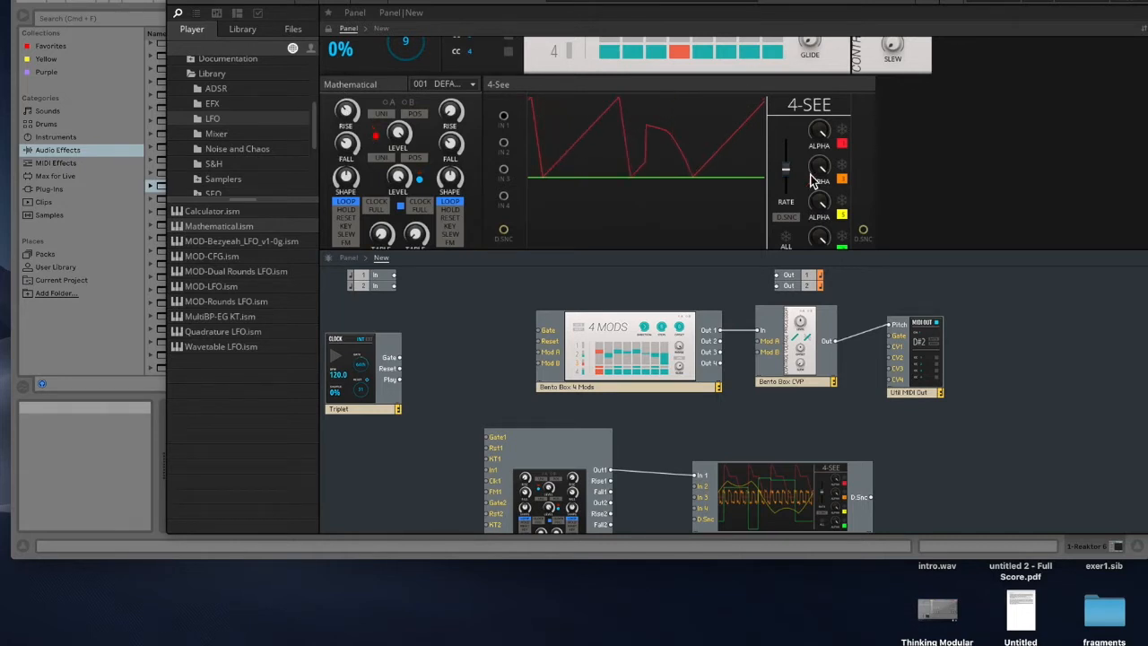
drag(788, 171, 791, 197)
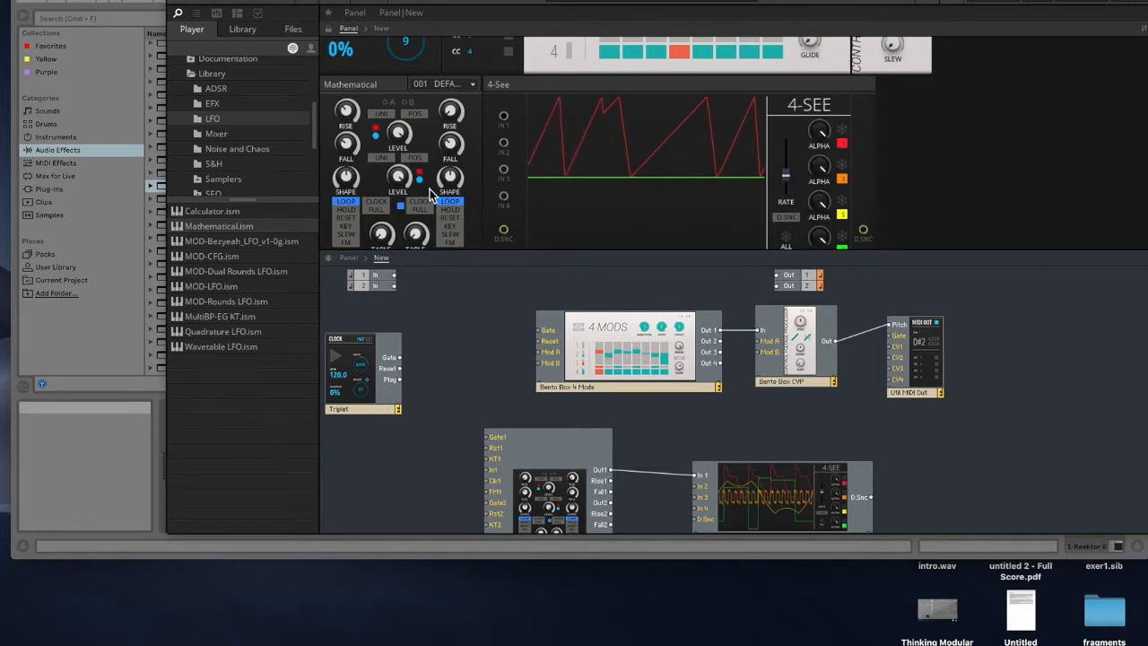
Step: Adjust the Mathematical's Table, Fall and Rise knobs on channel 1 to reshape the waveform
scroll(429, 190, down, 1)
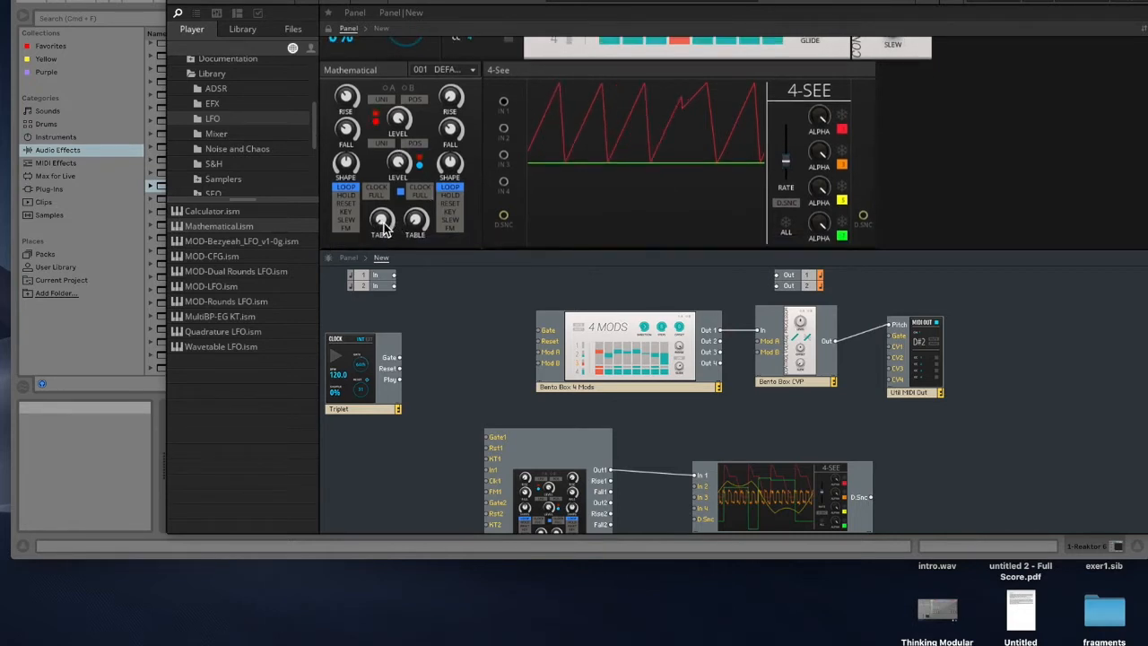
drag(382, 229, 377, 192)
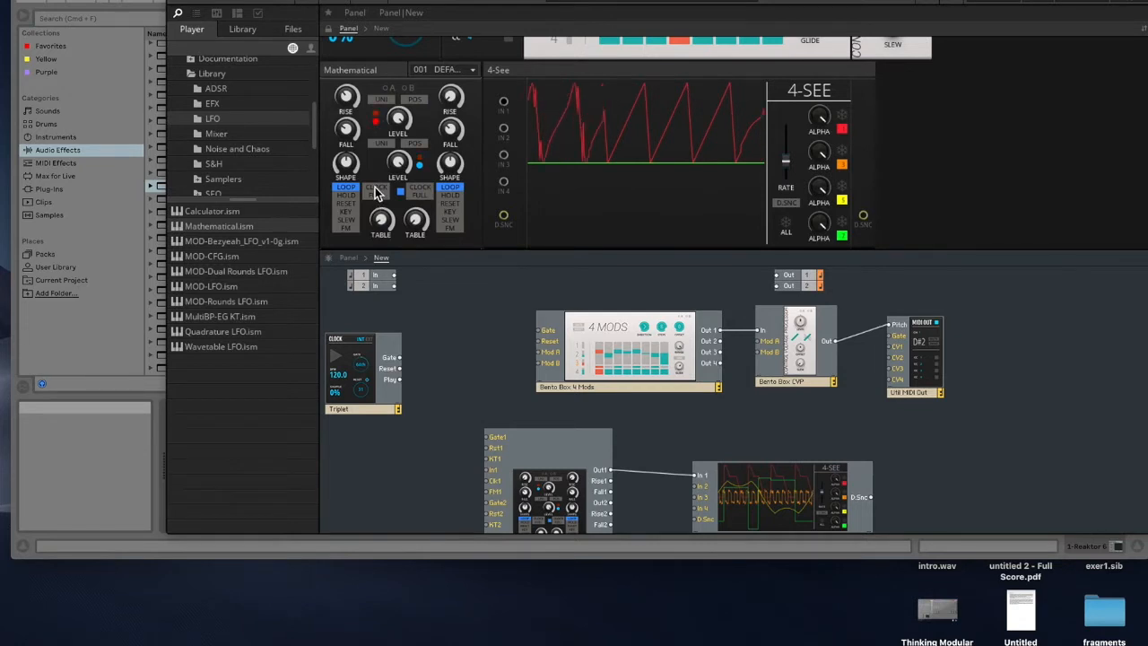
drag(376, 187, 374, 169)
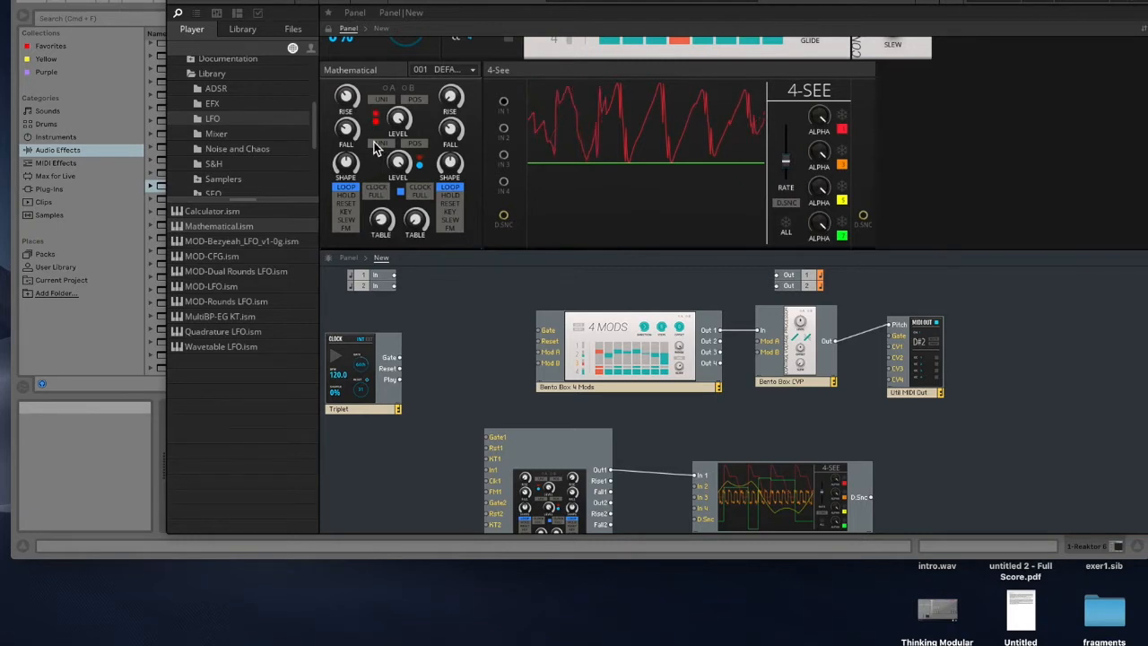
drag(347, 128, 344, 34)
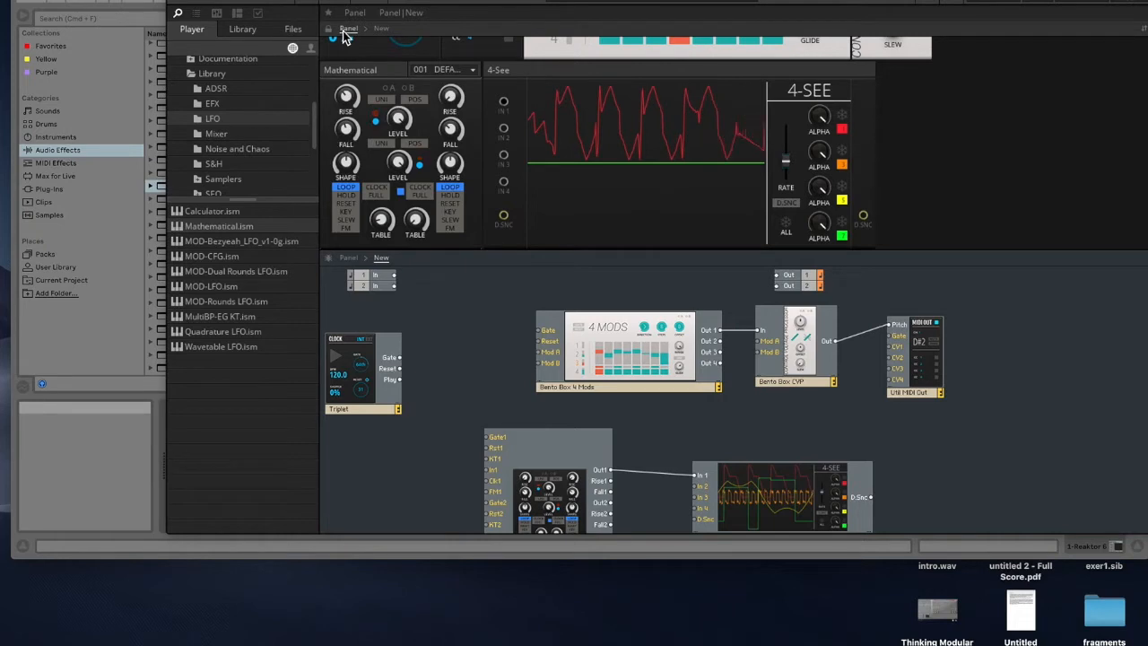
drag(344, 31, 369, 200)
drag(374, 248, 374, 249)
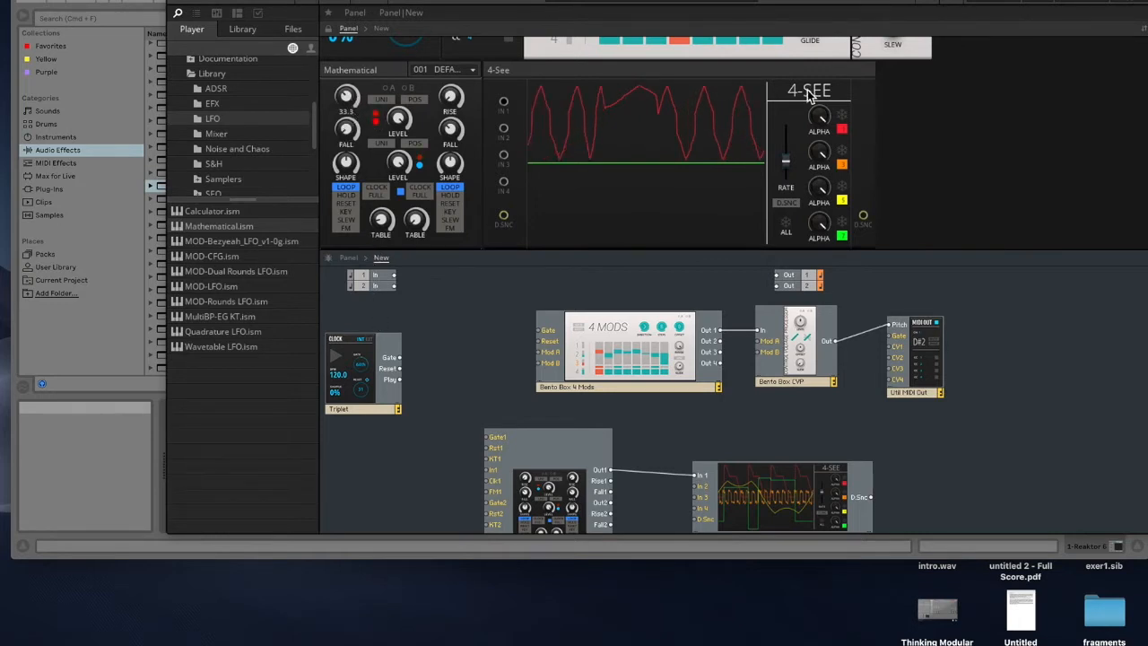
Step: Reposition the Reaktor window over the Live set
drag(800, 0, 695, 0)
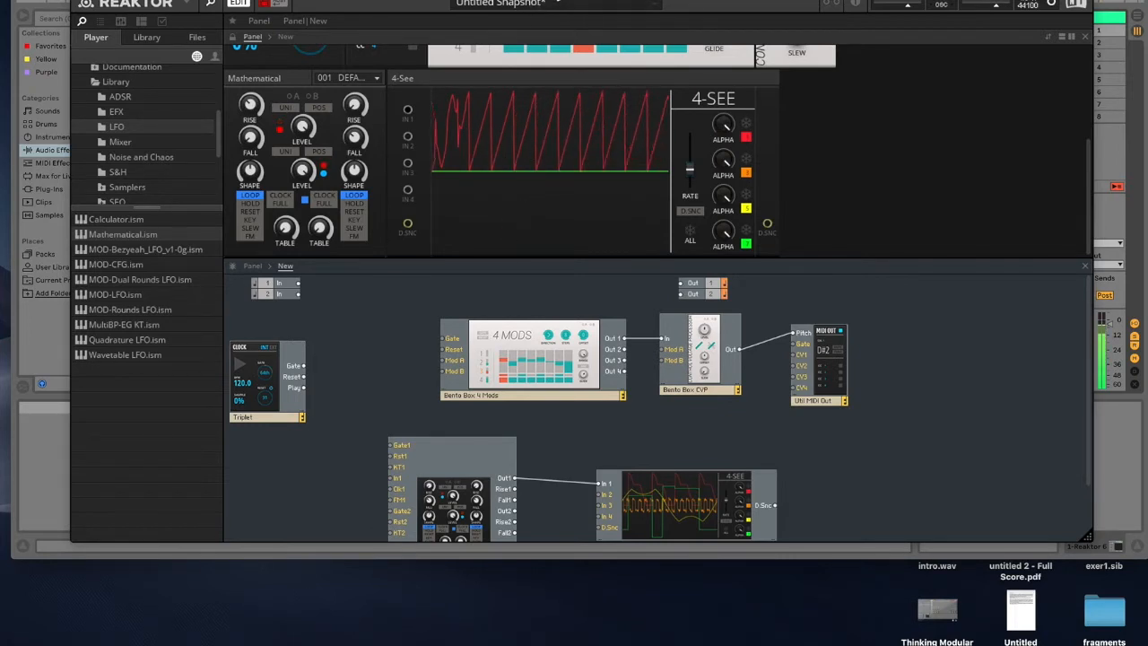
drag(627, 2, 646, 1)
drag(381, 3, 341, 0)
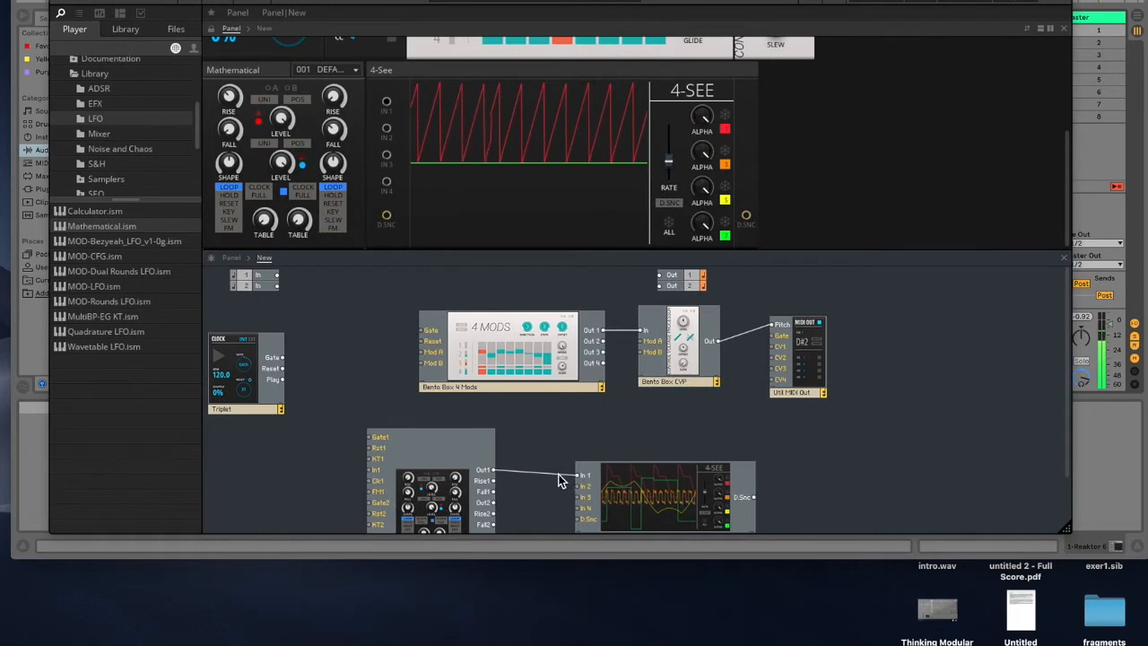
Step: Turn off Loop on both channels of the Mathematical block
click(560, 475)
click(228, 189)
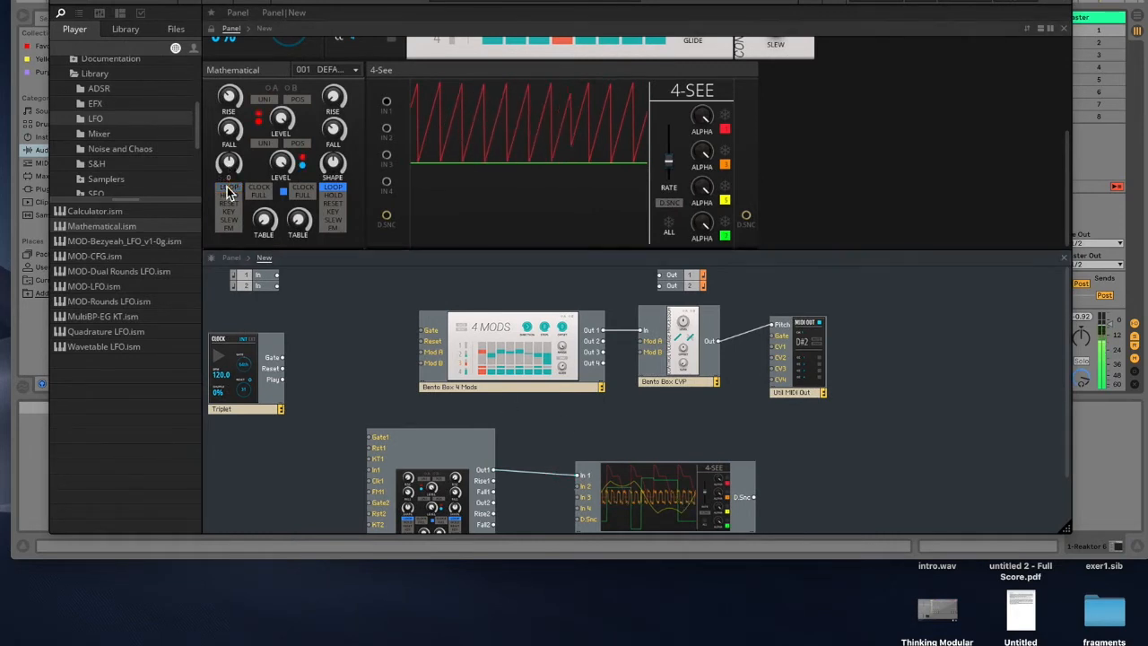
click(332, 191)
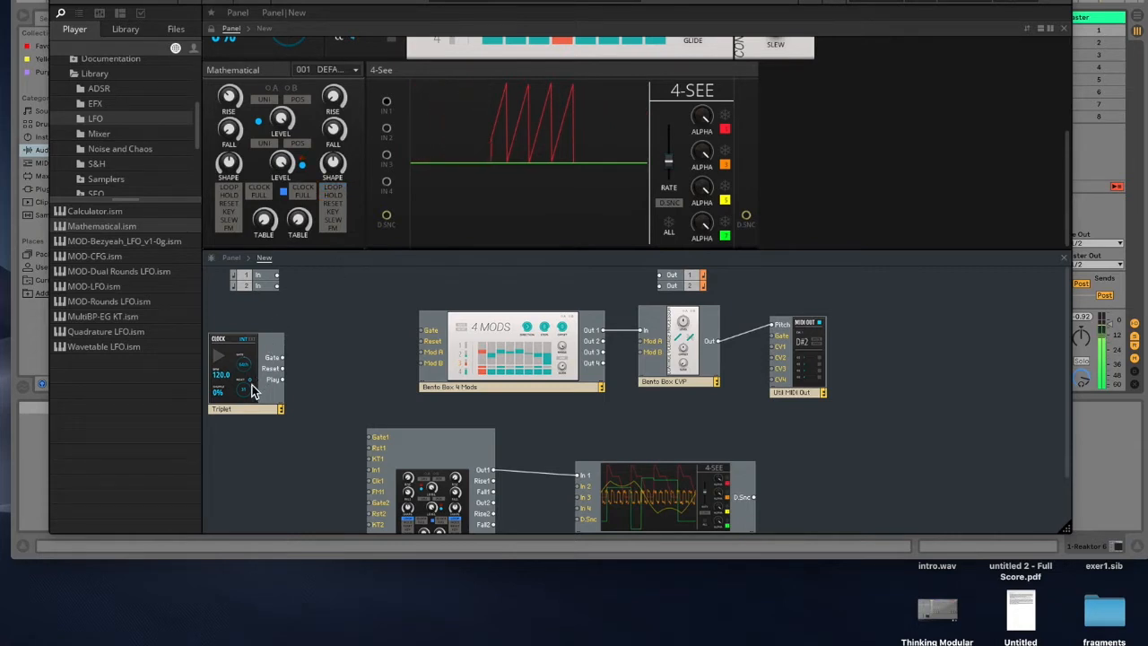
Step: Rearrange the Clock and Mathematical blocks and wire the Clock's Gate to Mathematical Gate1 and 4-See In 2
drag(255, 381, 269, 381)
drag(373, 451, 346, 437)
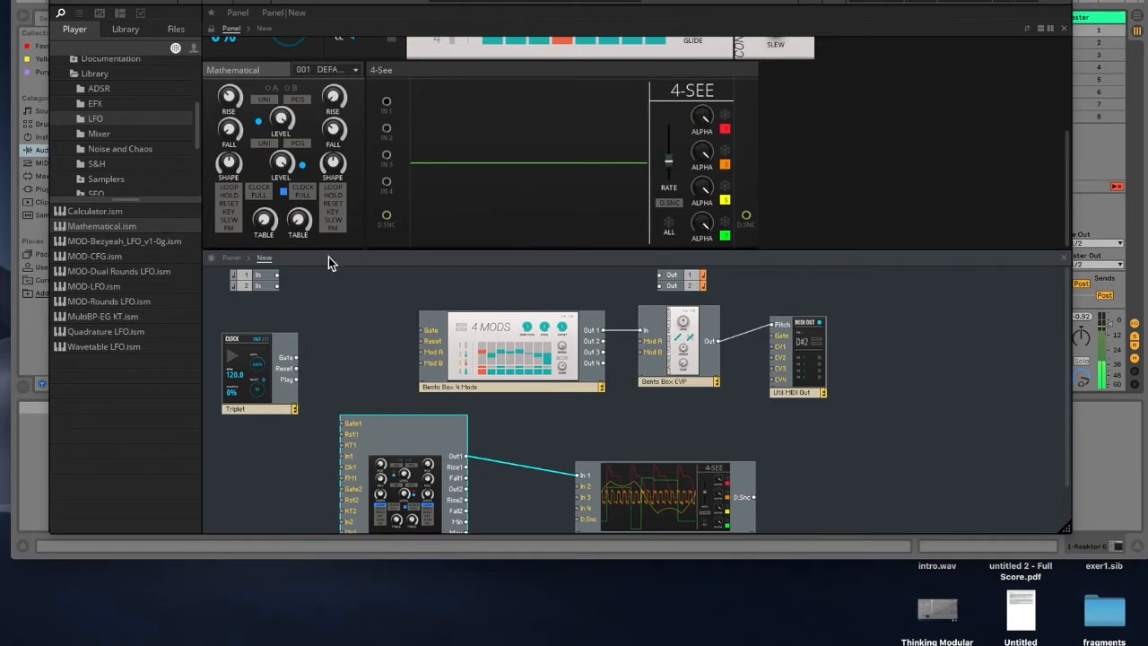
scroll(296, 133, up, 5)
scroll(334, 190, down, 4)
drag(316, 391, 347, 428)
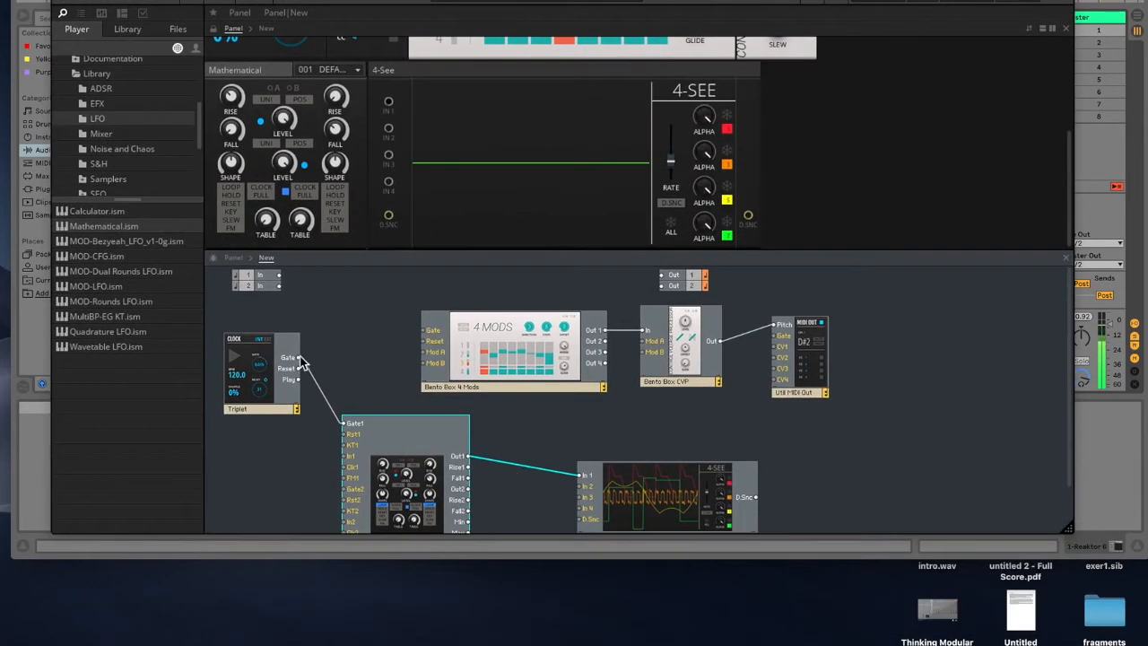
drag(299, 359, 581, 486)
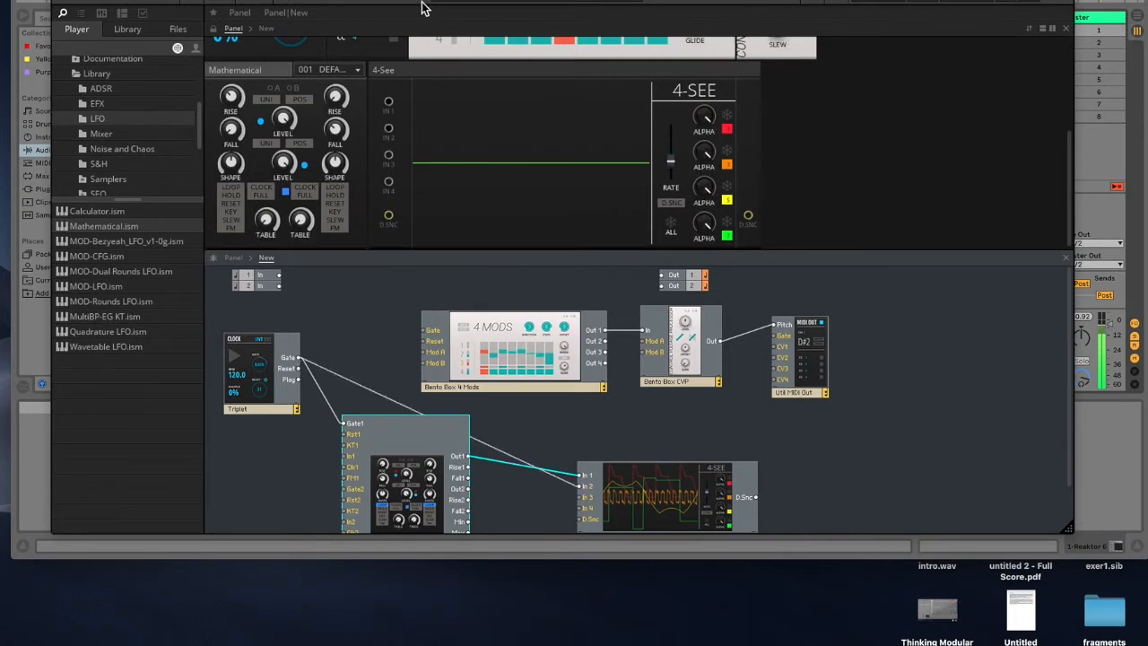
drag(444, 0, 445, 73)
click(480, 2)
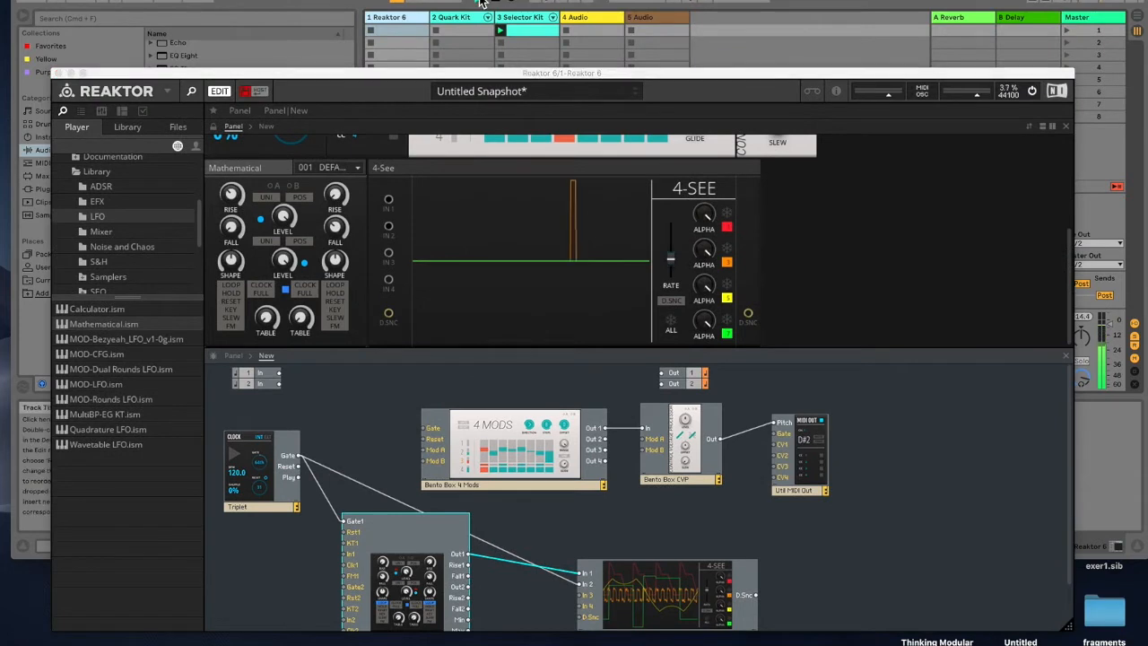
drag(425, 72, 434, 0)
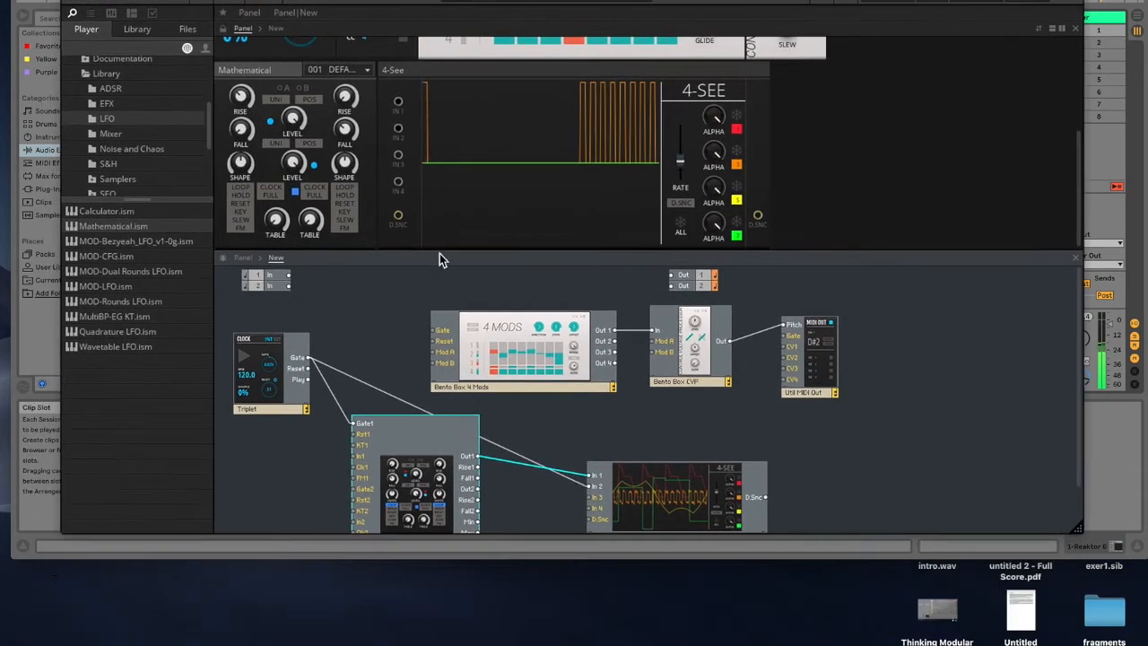
click(242, 196)
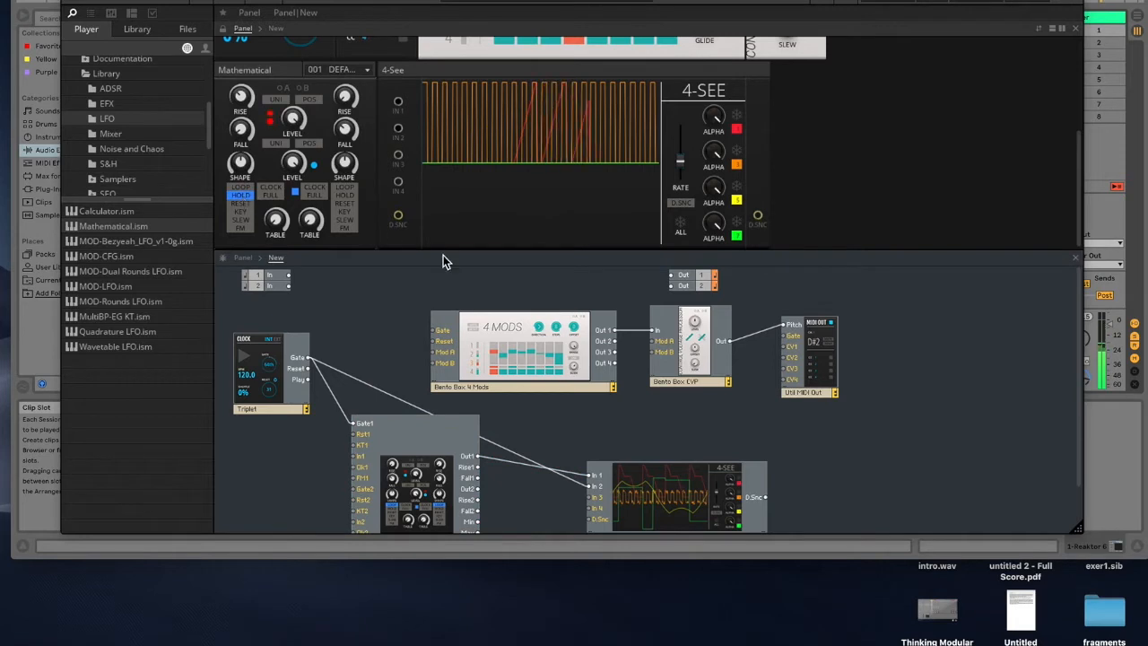
drag(680, 159, 685, 107)
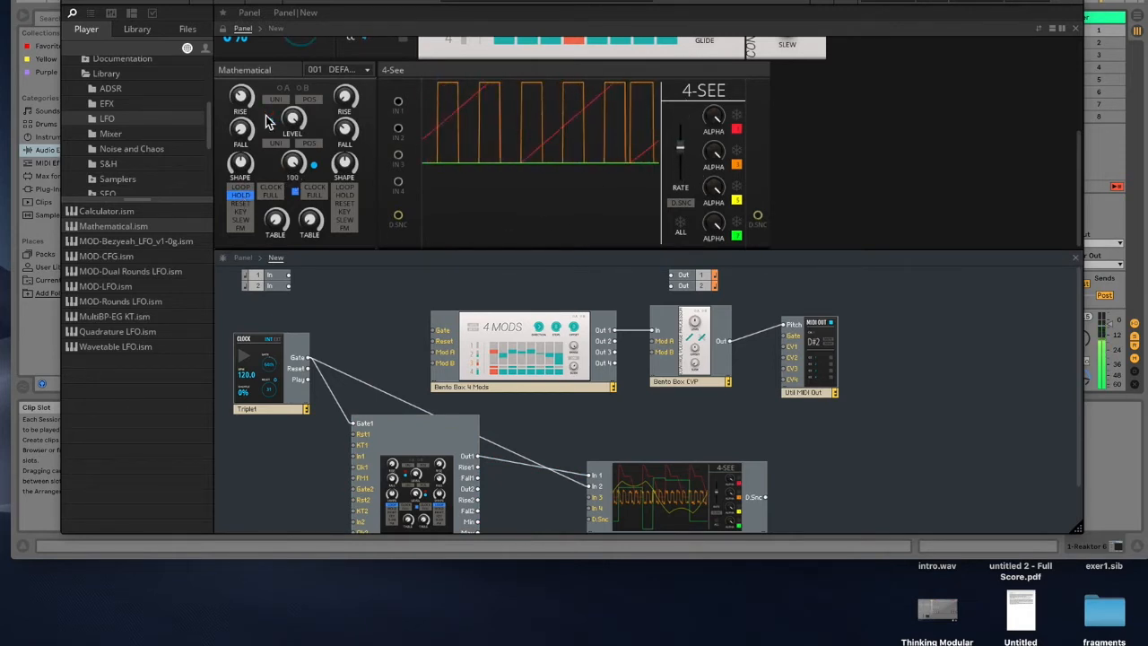
drag(243, 98, 243, 143)
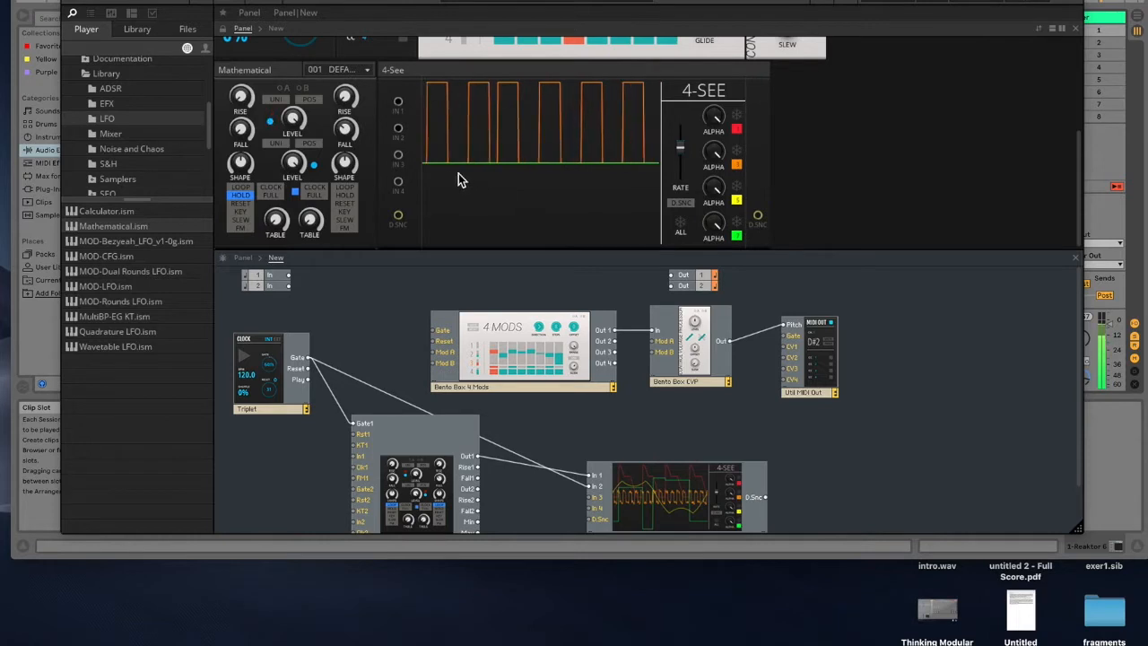
drag(405, 0, 406, 24)
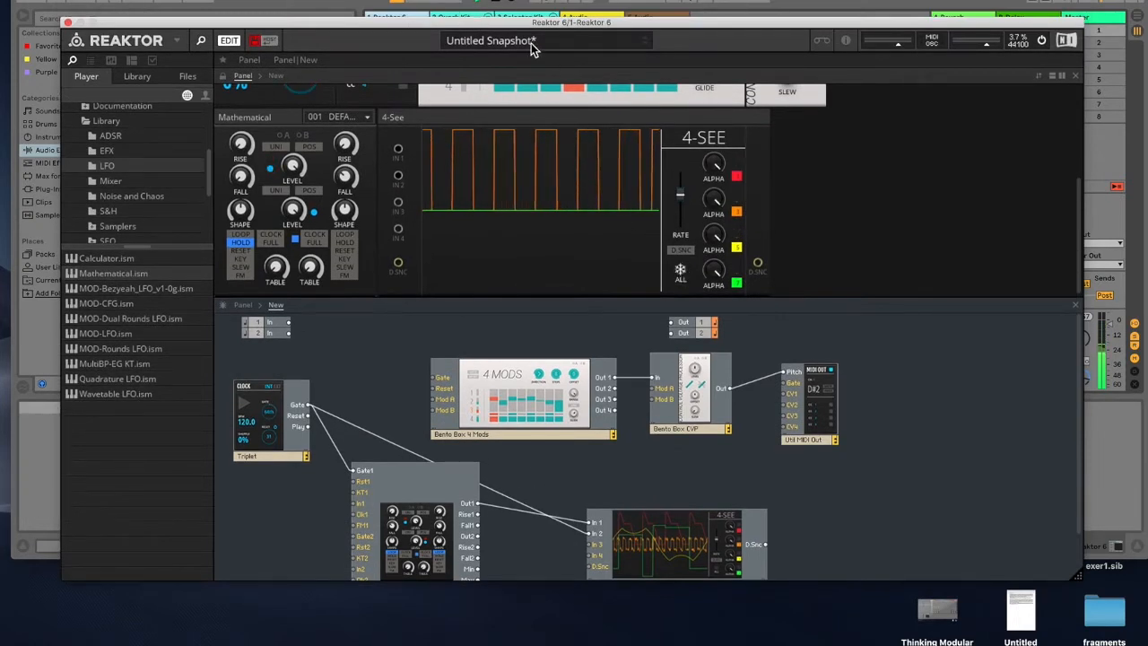
click(493, 3)
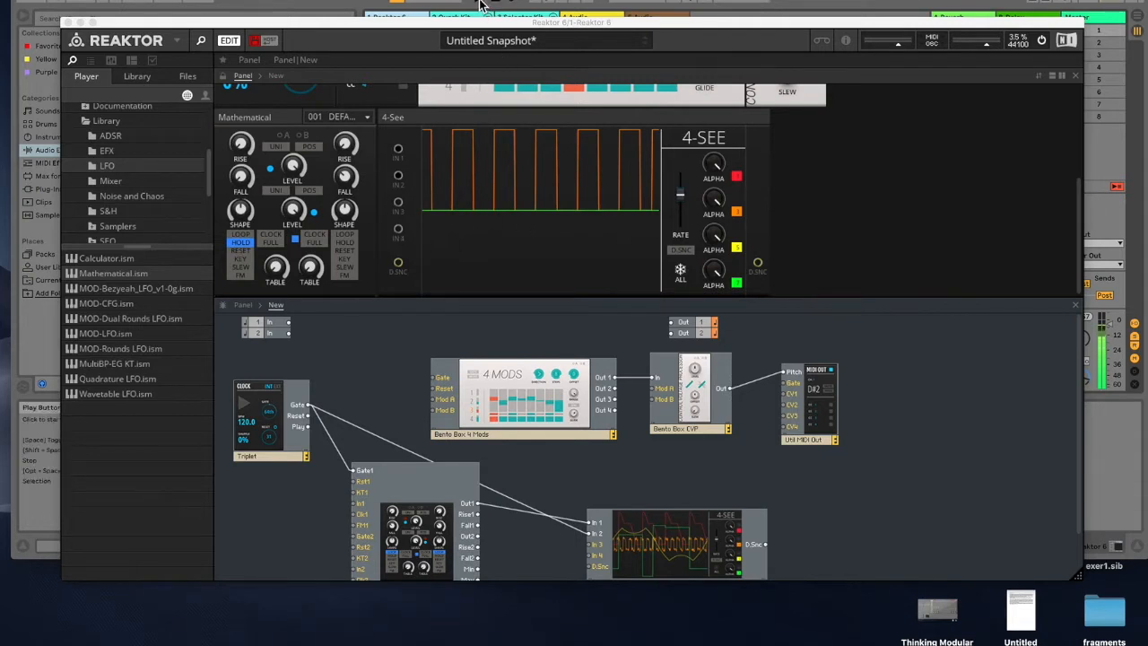
click(683, 272)
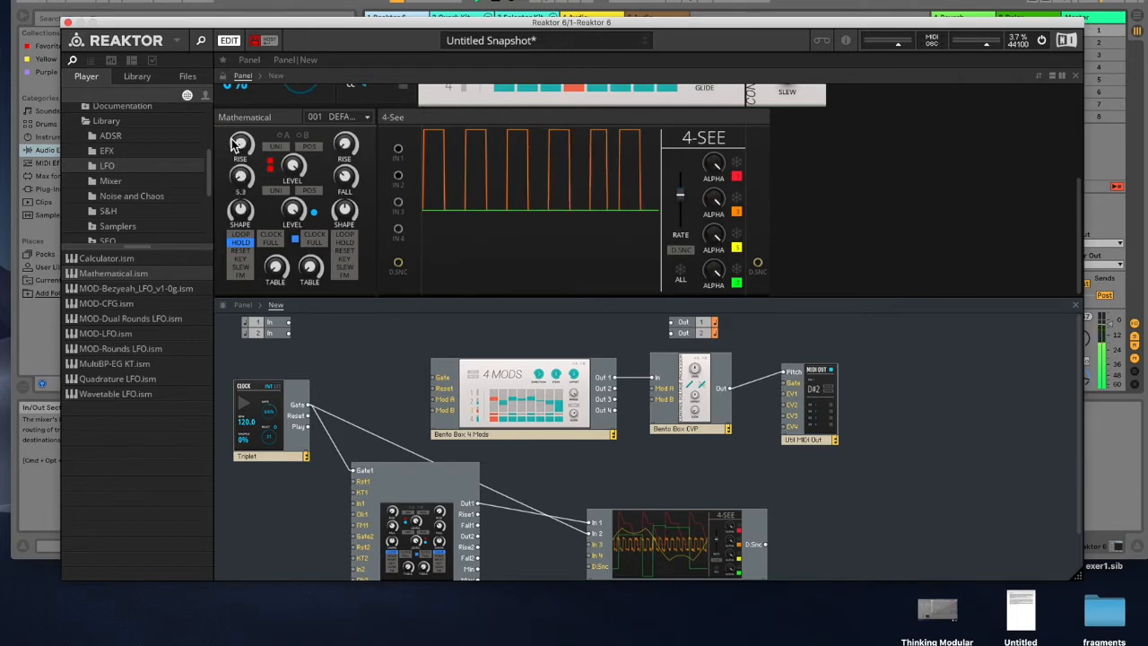
drag(227, 121, 231, 167)
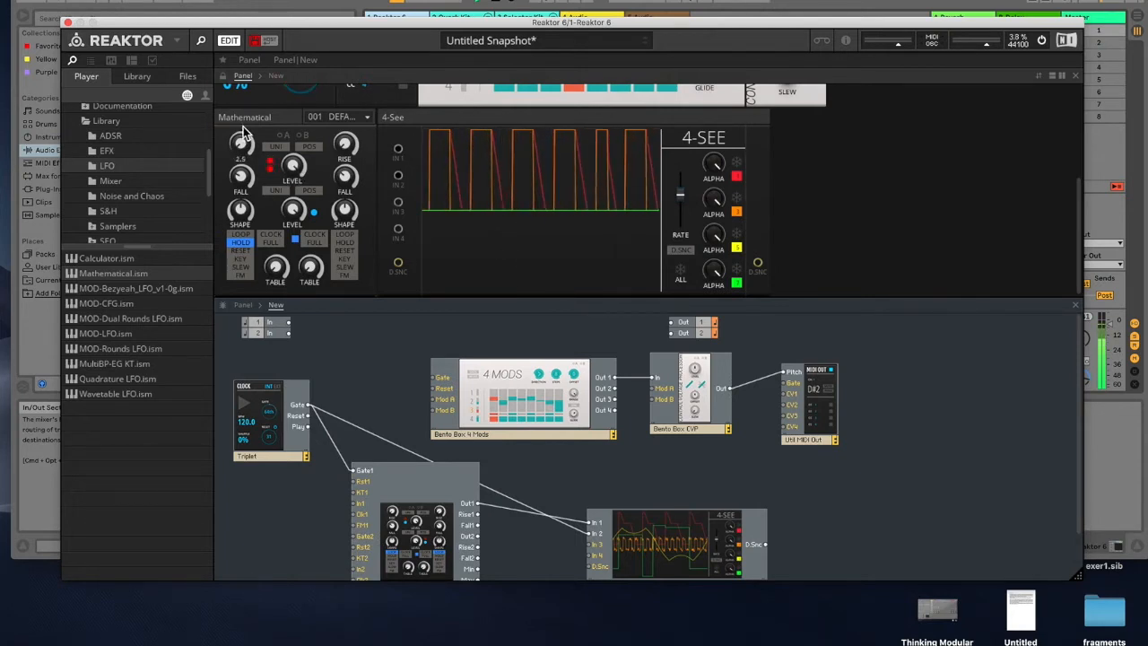
drag(237, 88, 235, 69)
drag(238, 140, 229, 54)
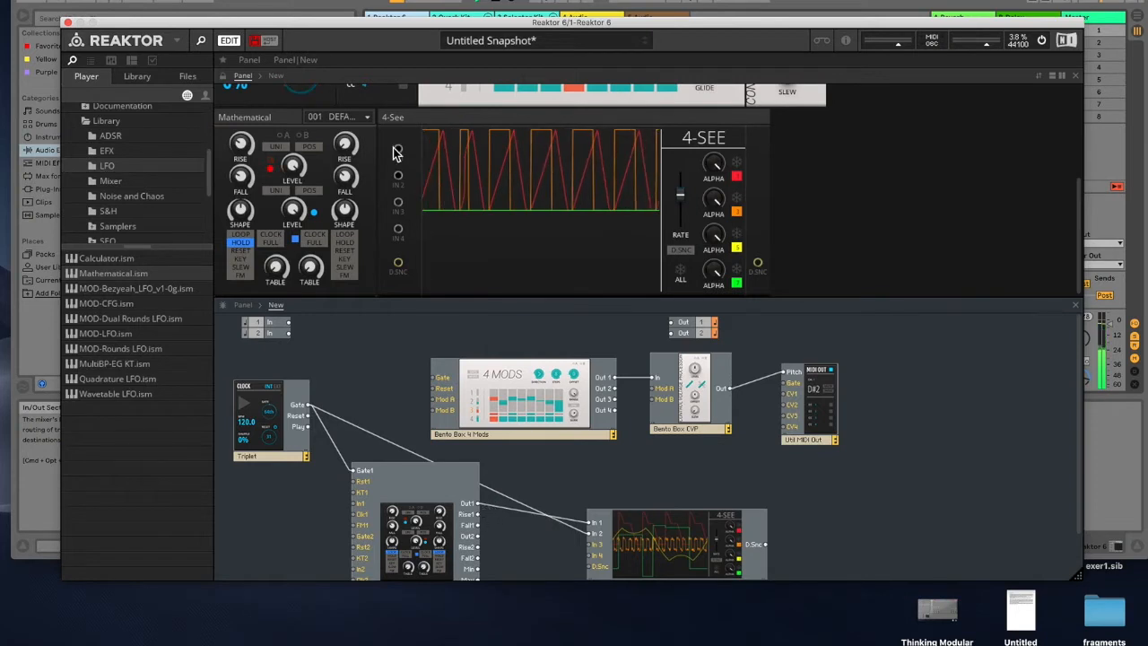
Step: Connect the Mathematical's Rise1 to 4-See In 3 and Fall1 to In 4, and adjust the 4-See Alpha knobs
drag(477, 514, 590, 544)
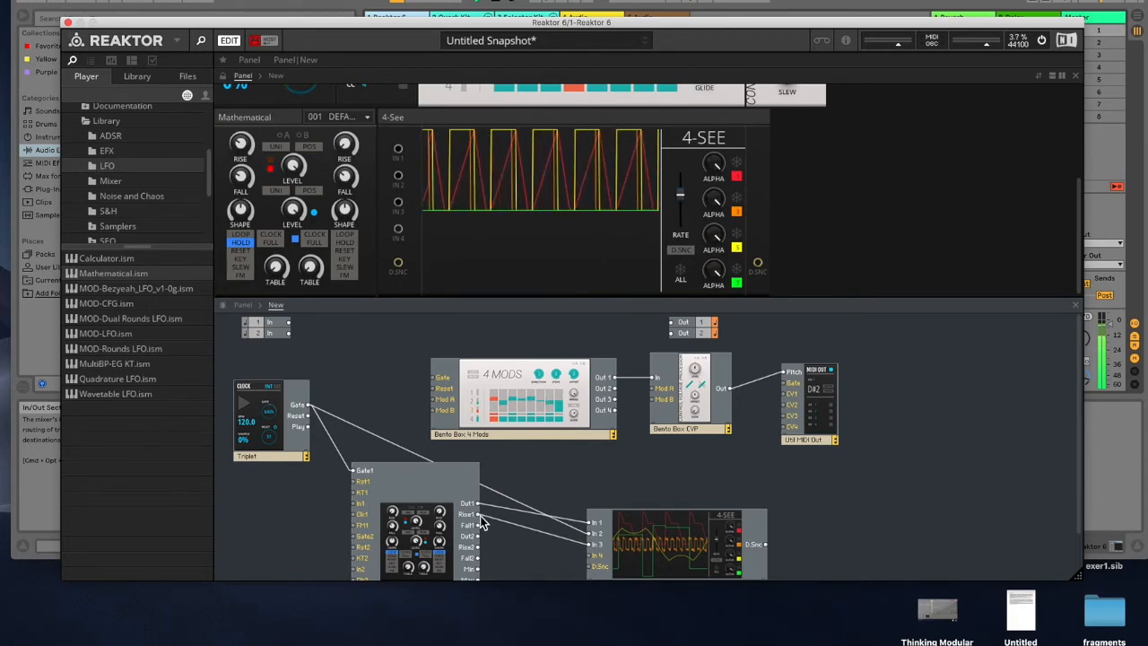
click(715, 166)
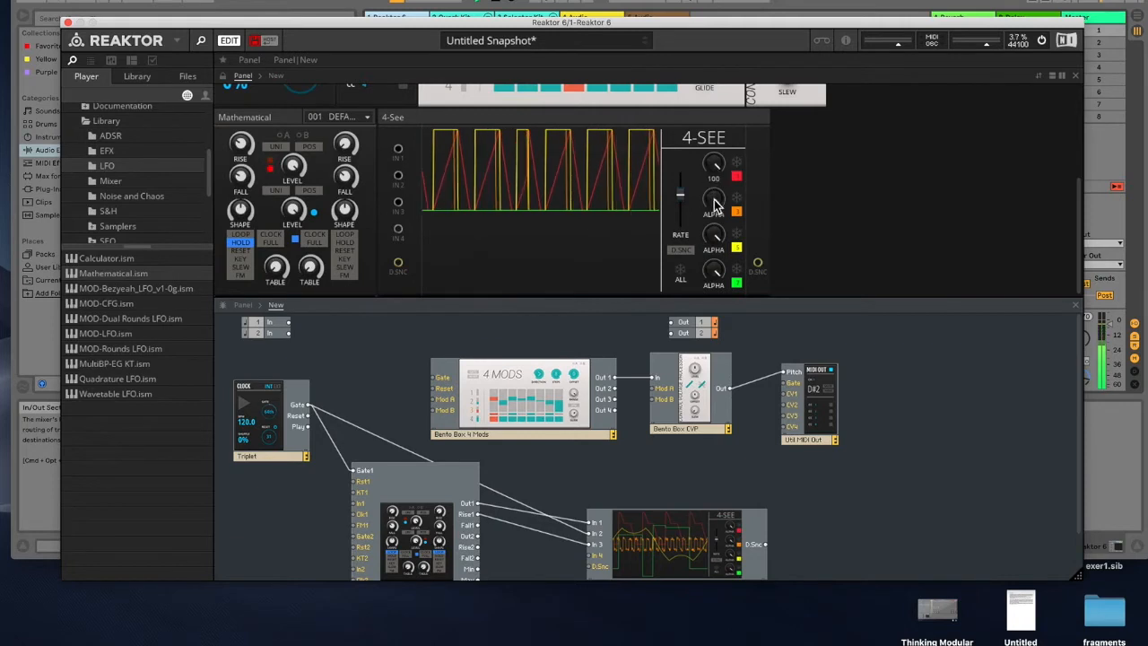
click(715, 269)
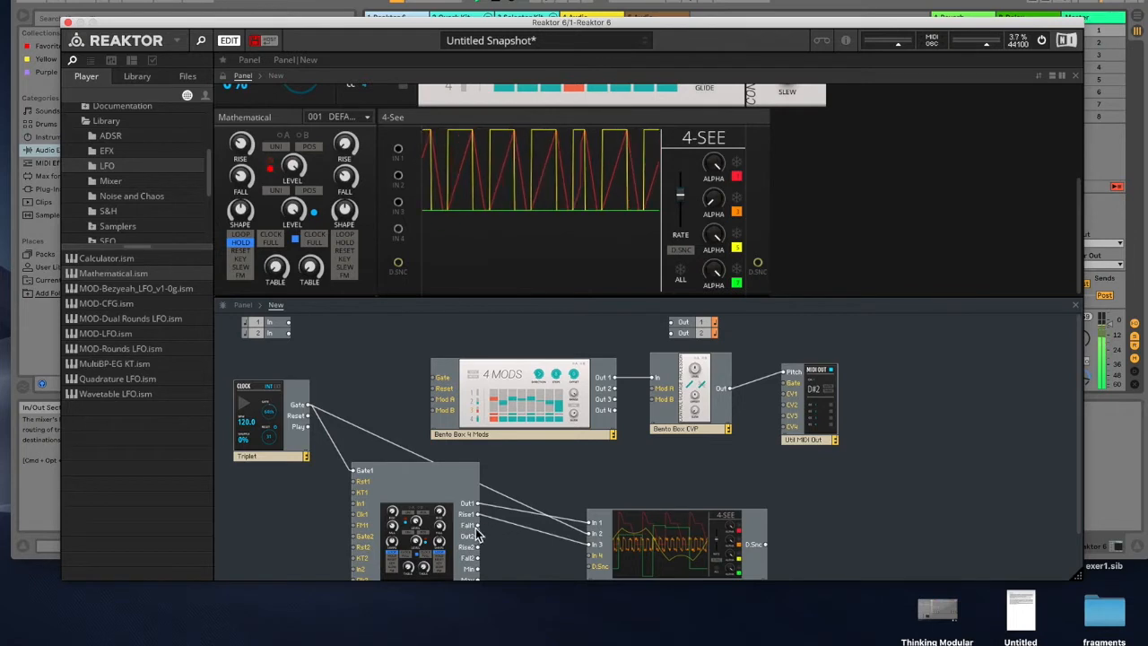
mouse_move(478, 534)
mouse_down()
mouse_move(584, 544)
mouse_move(592, 557)
mouse_up()
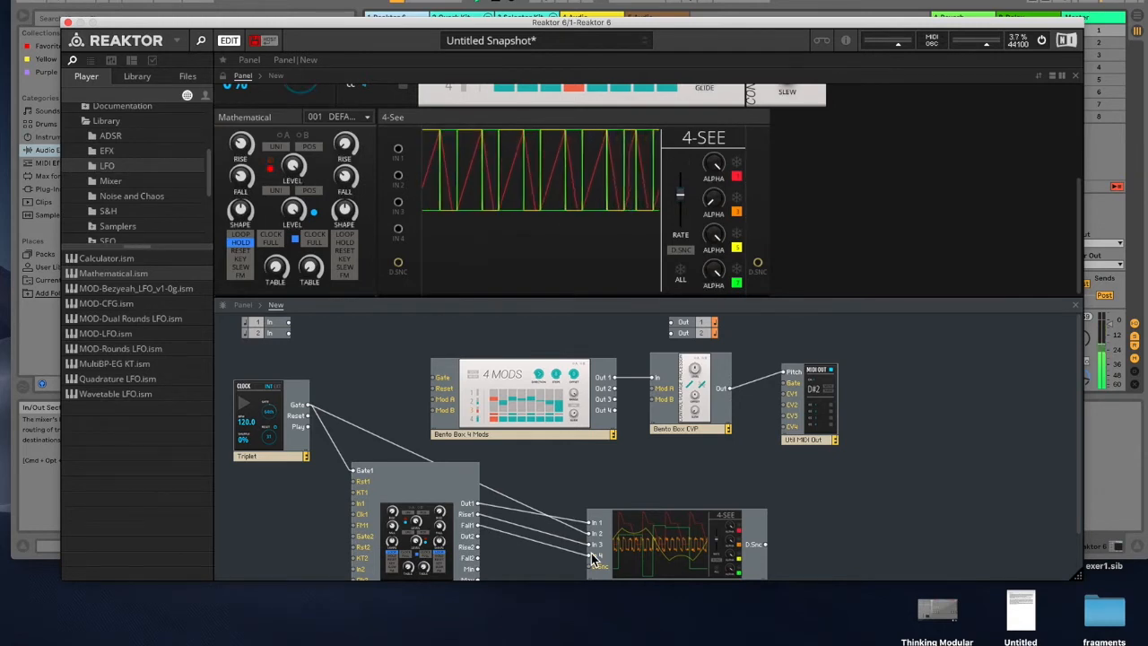
drag(715, 231, 721, 432)
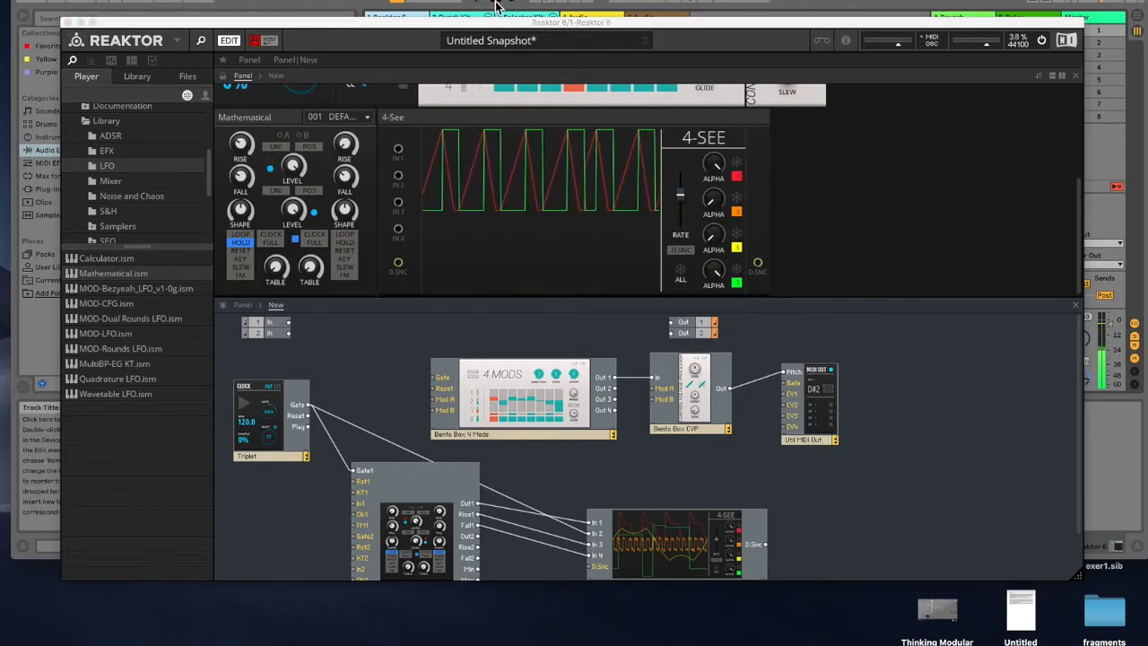
Step: Enlarge the structure view, move the 4-See block and delete the Mathematical's output cables feeding it
drag(568, 300, 574, 242)
drag(665, 511, 695, 505)
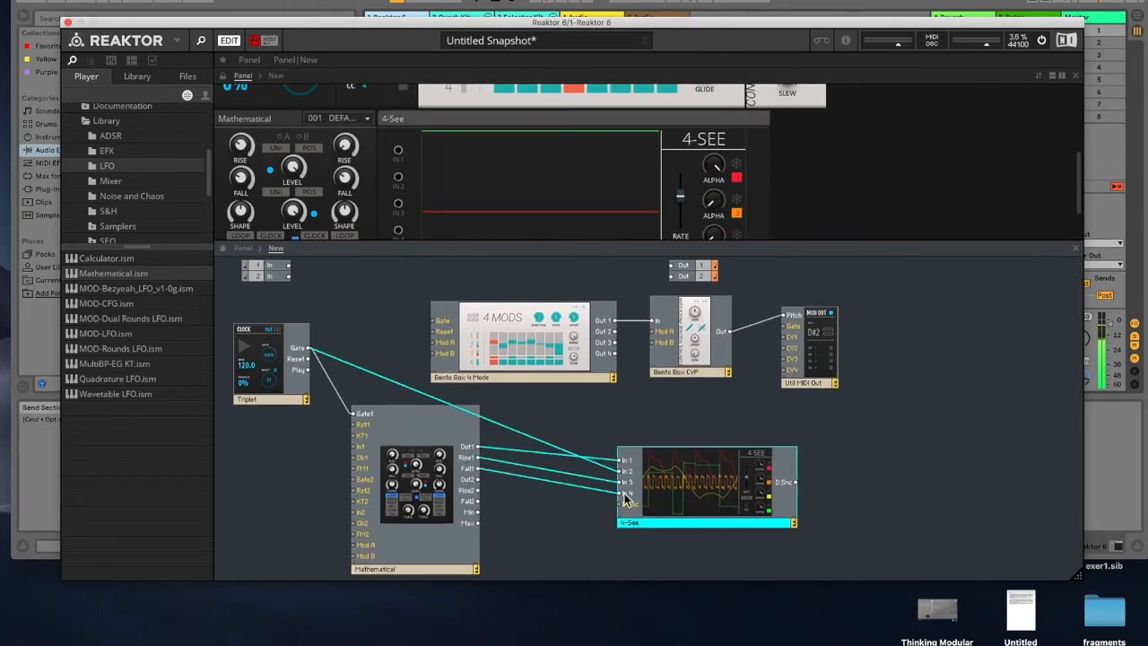
click(571, 517)
click(580, 487)
key(Delete)
click(584, 484)
key(Delete)
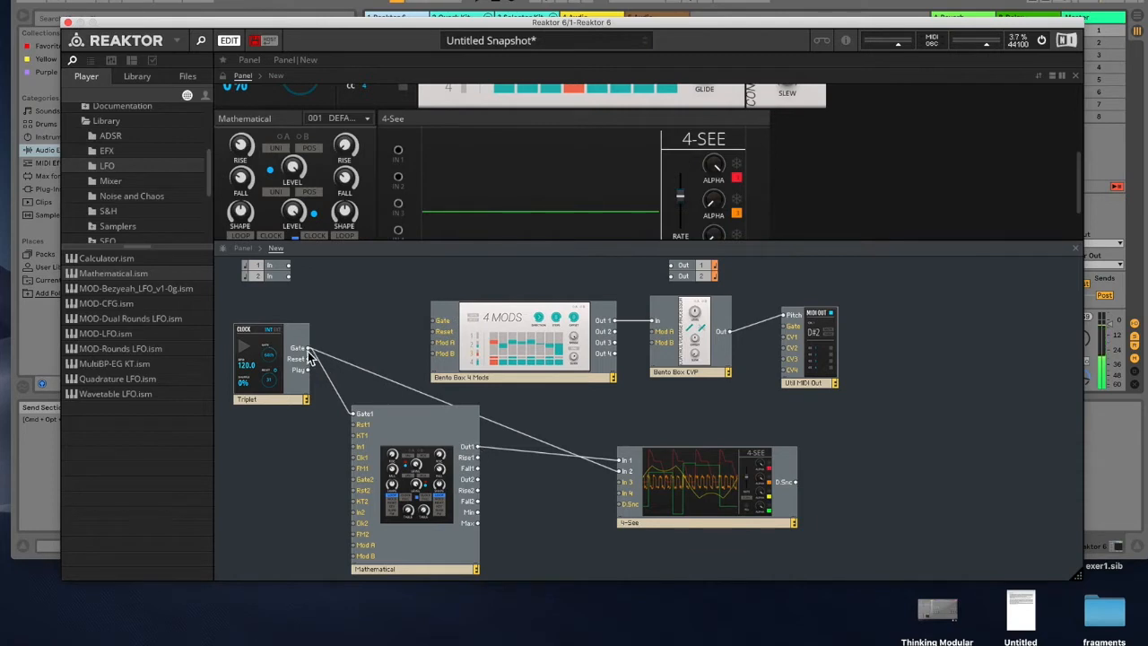
key(Delete)
Step: Reroute the Clock's Gate cable to the 4-See's In 1
drag(342, 368, 626, 461)
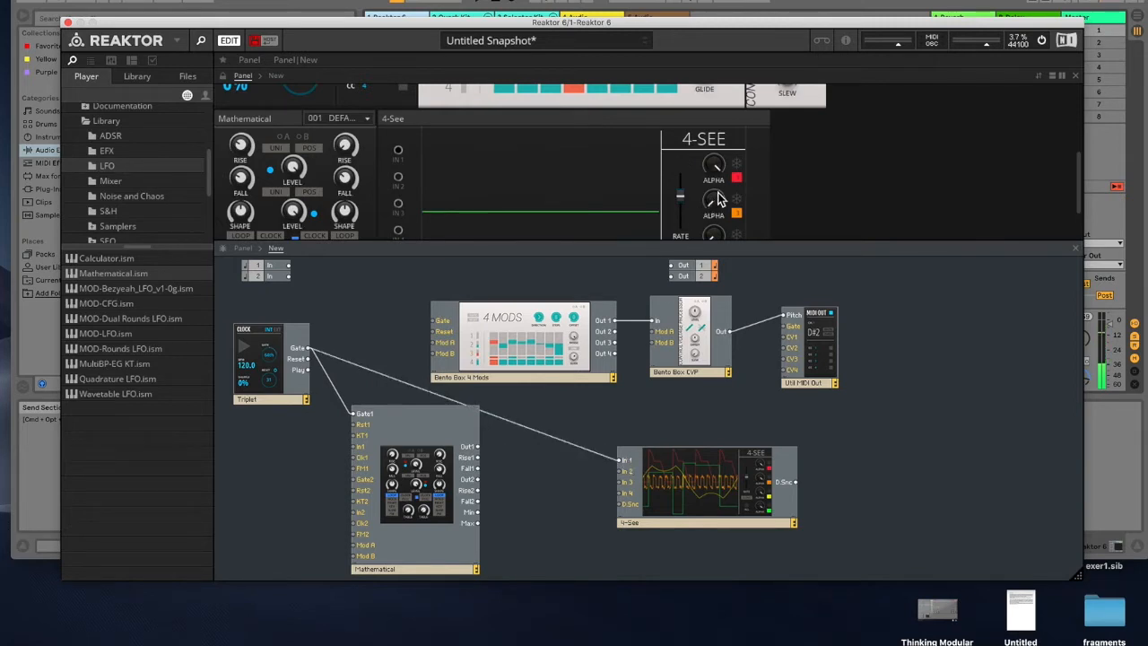
Step: Adjust the 4-See's second Alpha knob and connect the Mathematical's Rise1 output to 4-See In 2
drag(714, 211, 710, 18)
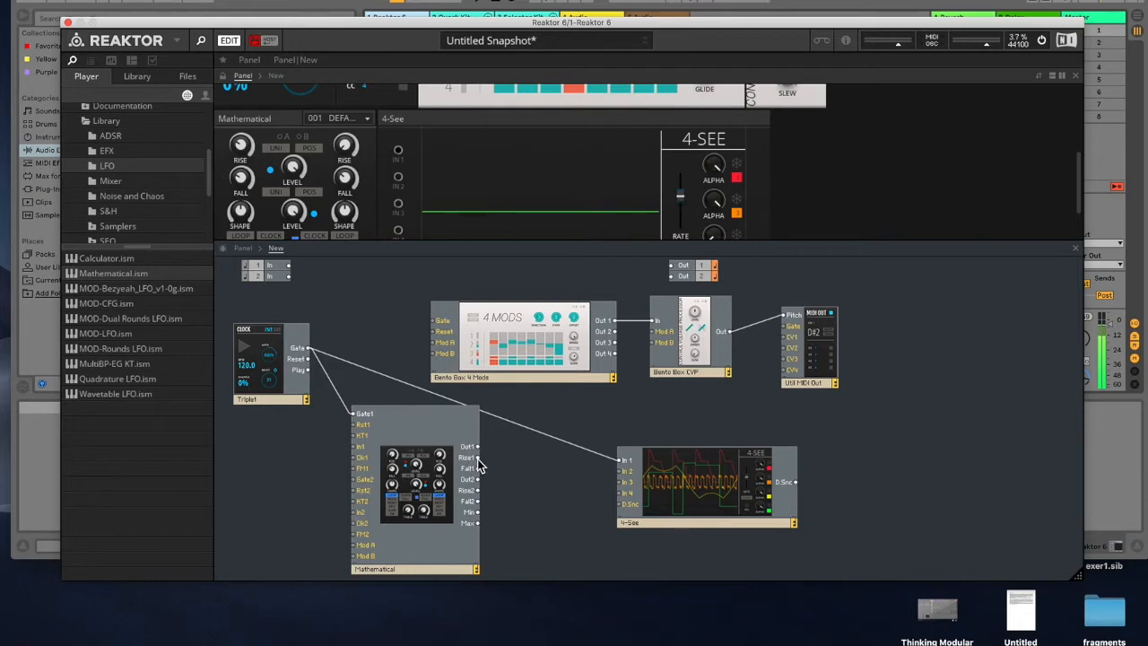
drag(478, 465, 626, 478)
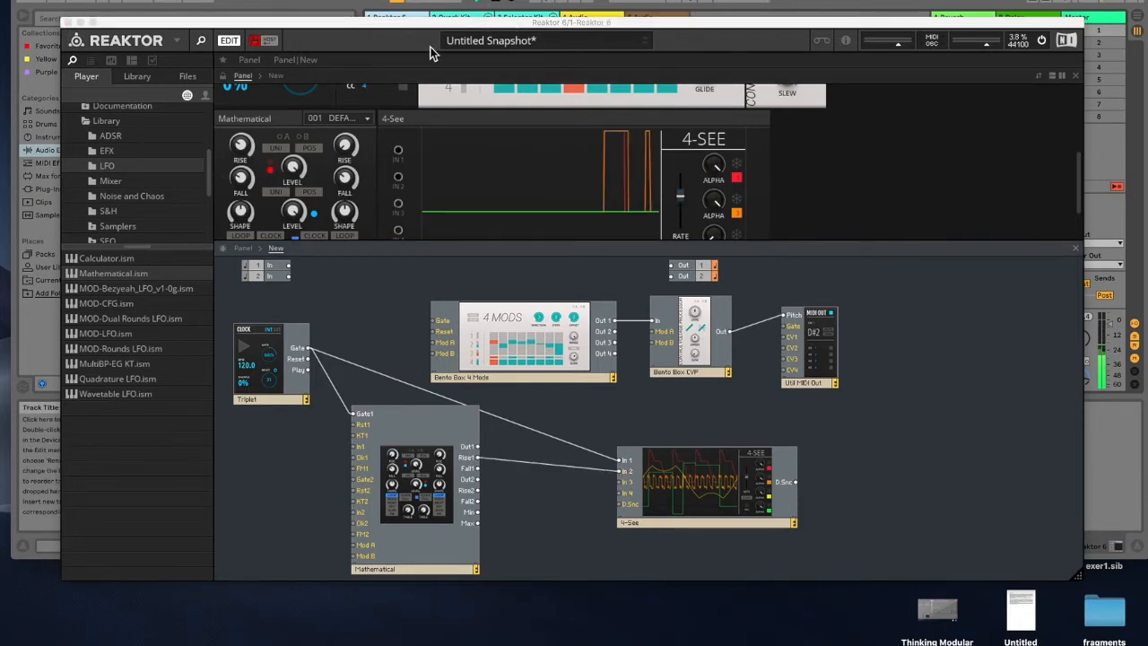
click(240, 182)
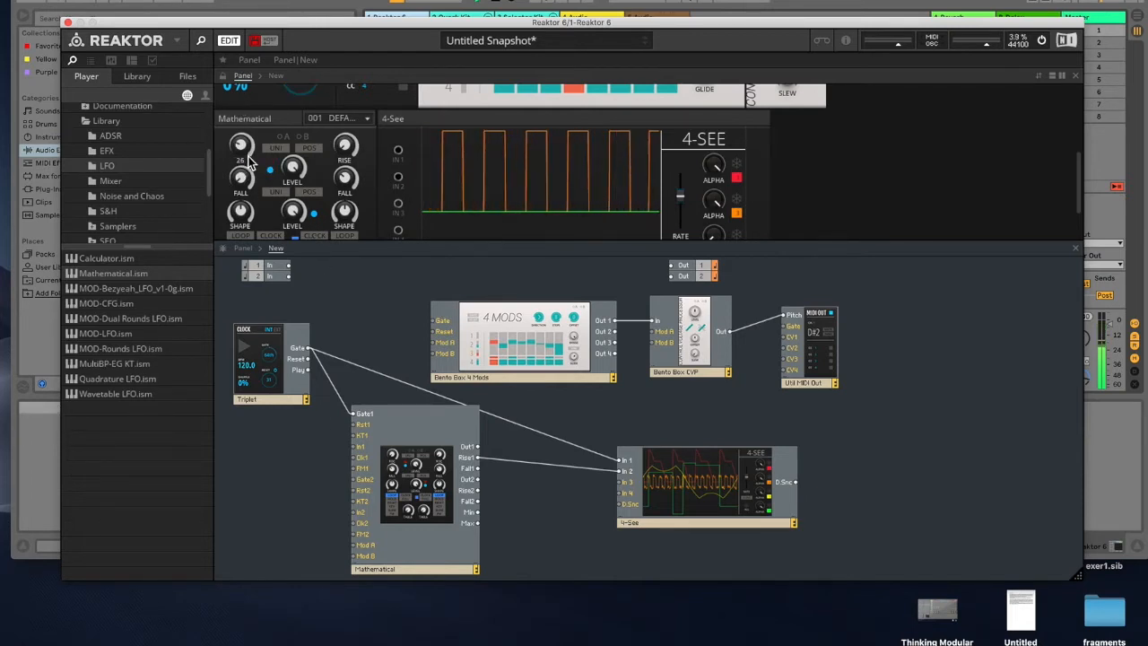
drag(242, 146, 231, 51)
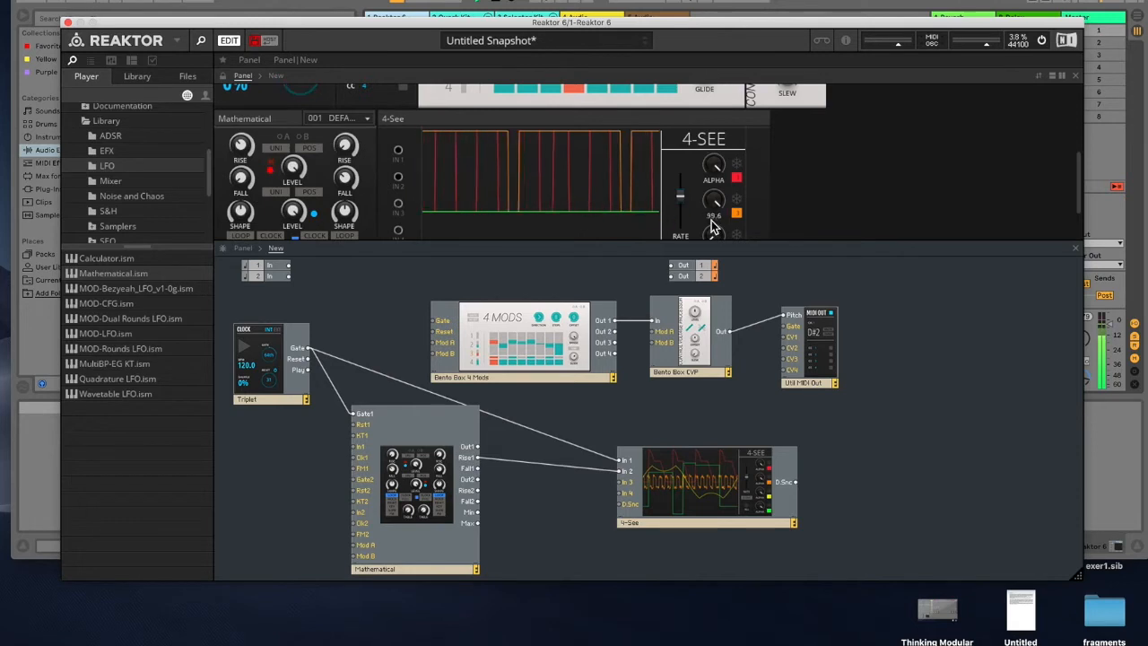
scroll(699, 215, down, 4)
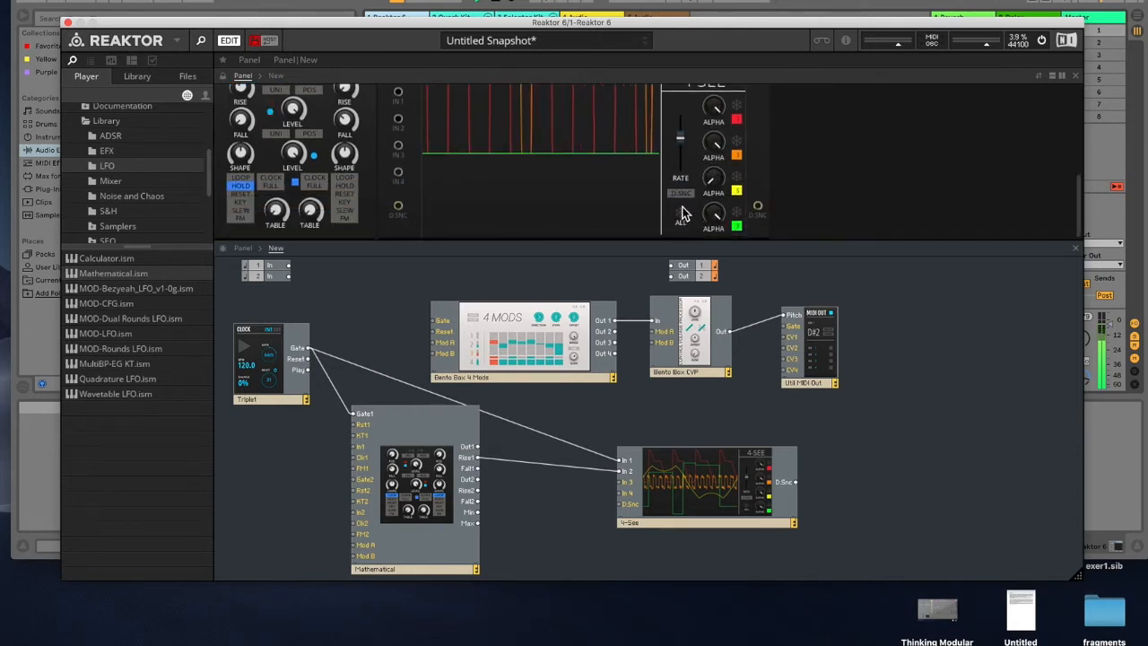
scroll(593, 165, up, 5)
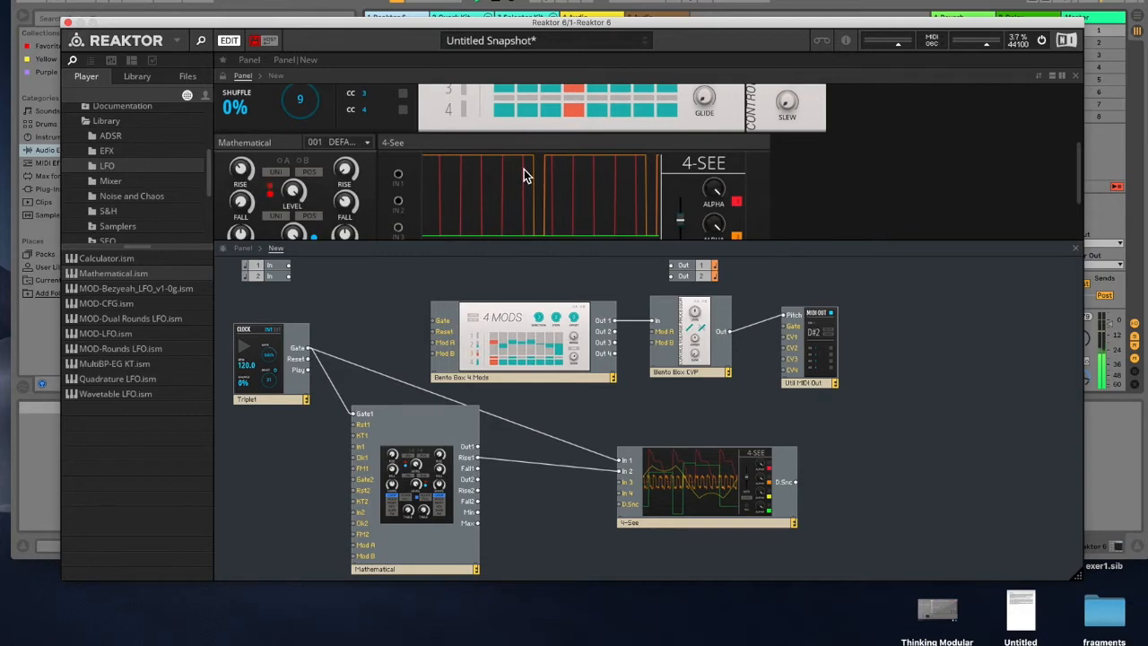
Step: Connect the Mathematical's Rise1 output to the 4 Mods Gate input and to the MIDI Out Gate input
drag(617, 32, 648, 34)
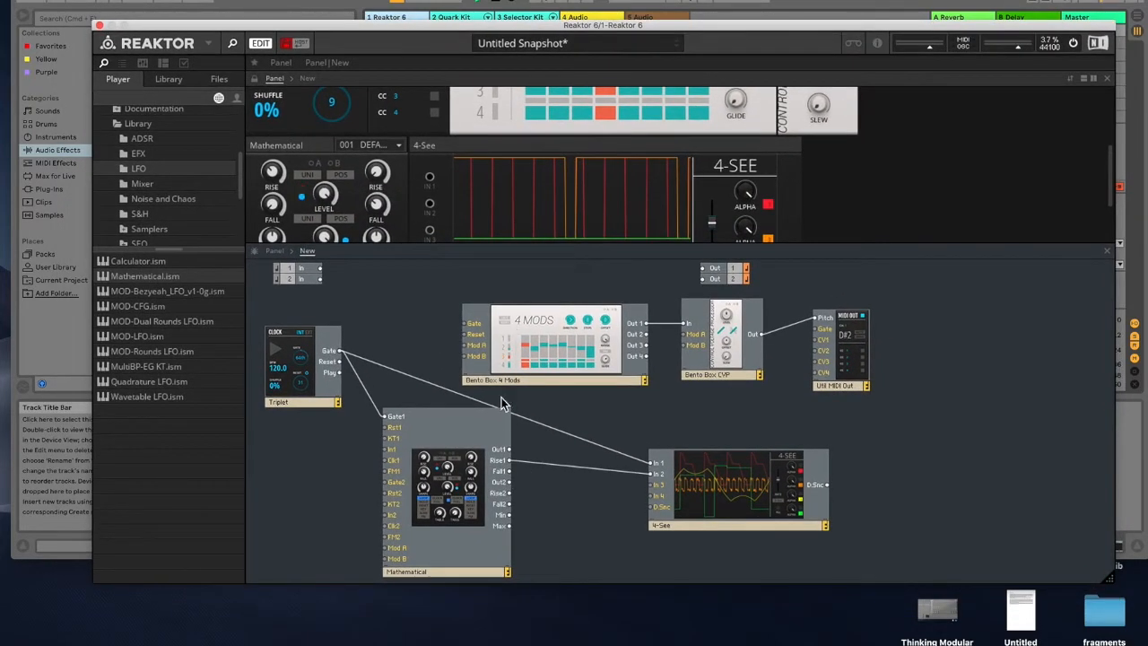
drag(511, 466, 464, 324)
drag(518, 458, 820, 330)
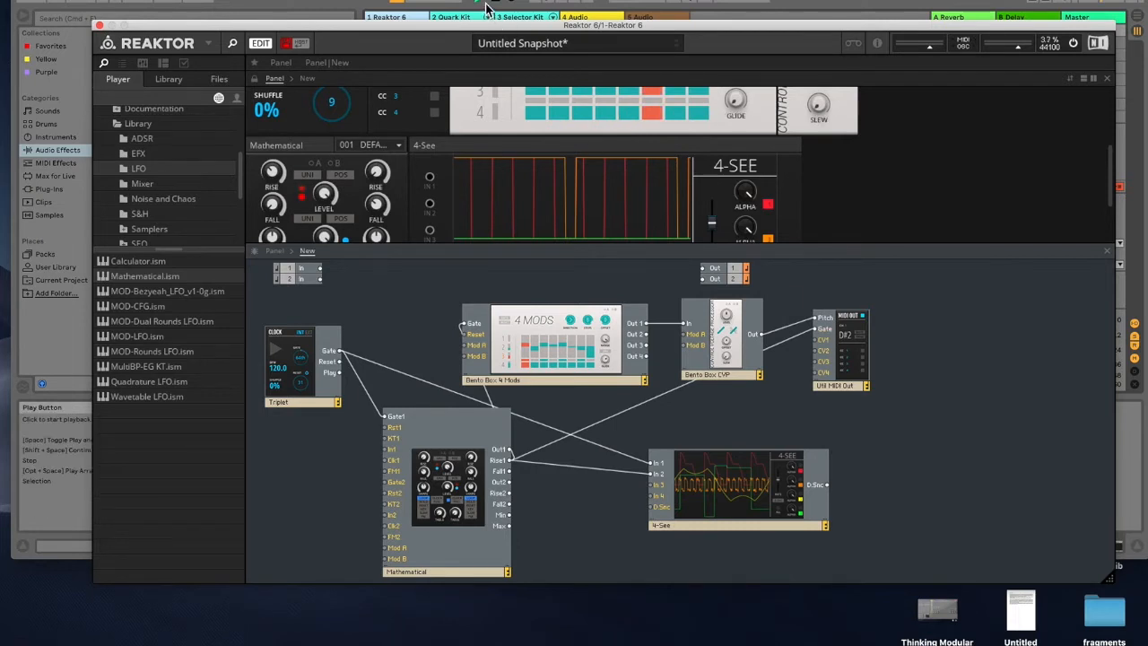
click(163, 4)
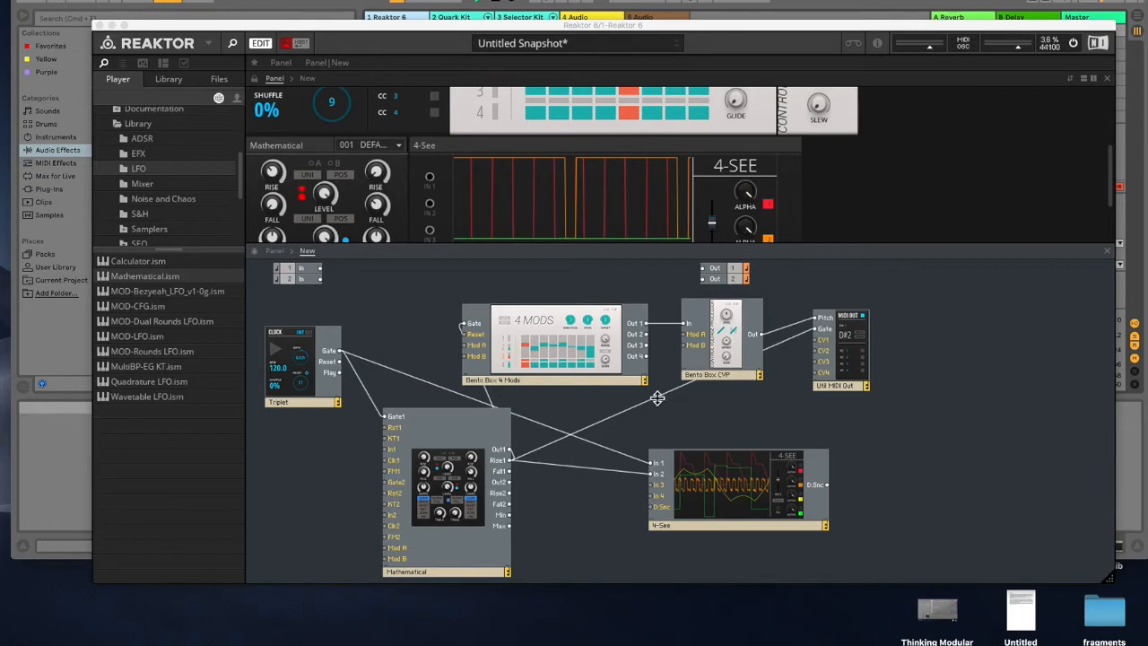
scroll(606, 198, up, 2)
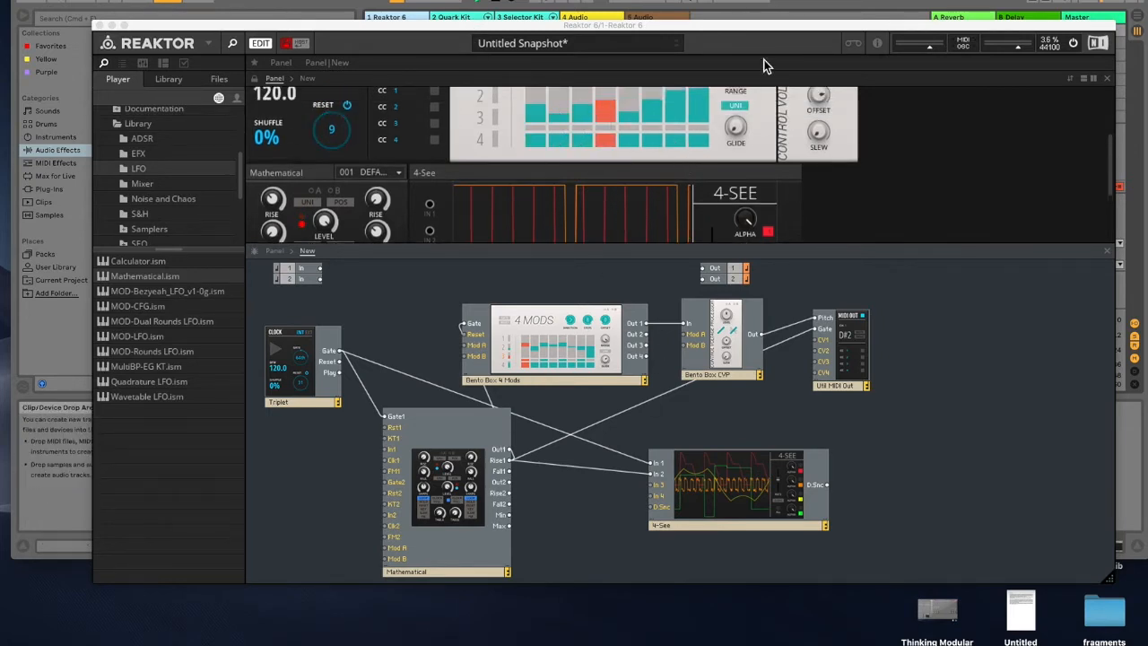
drag(746, 35, 726, 442)
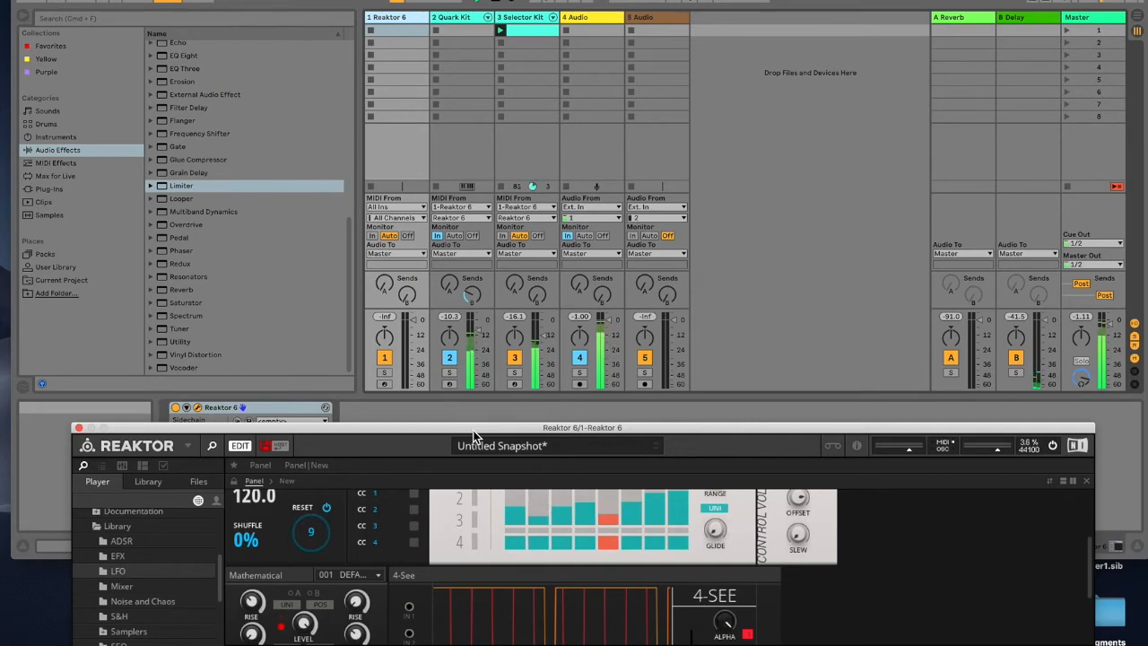
drag(475, 437, 529, 1)
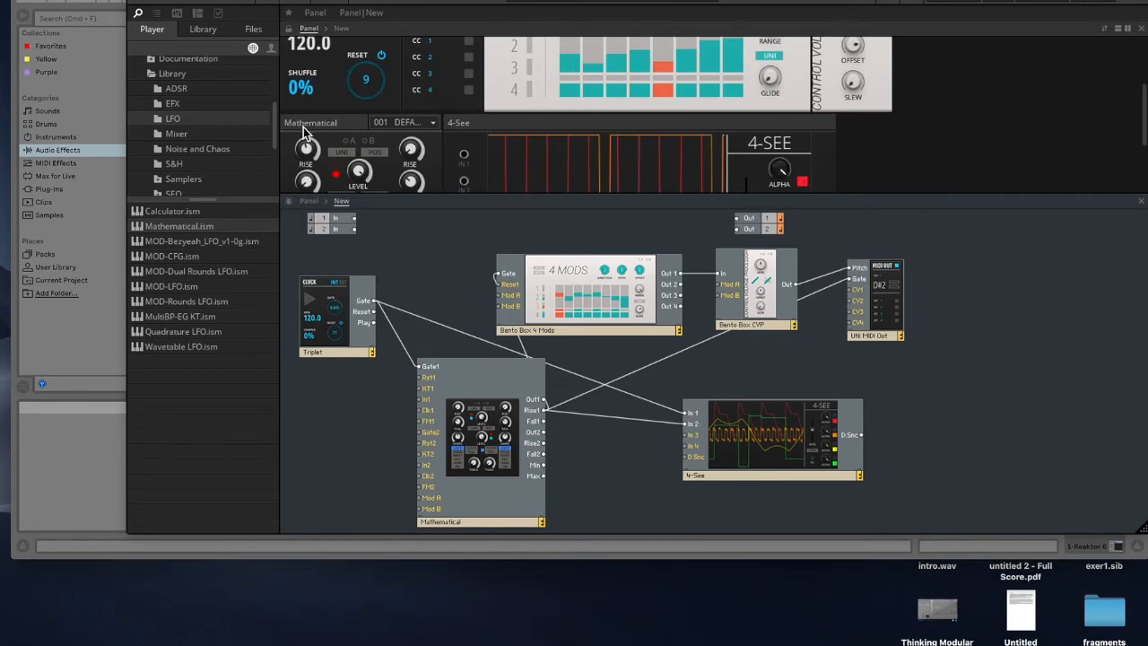
Step: Toggle the 4-See's D.Snc button
scroll(751, 163, down, 2)
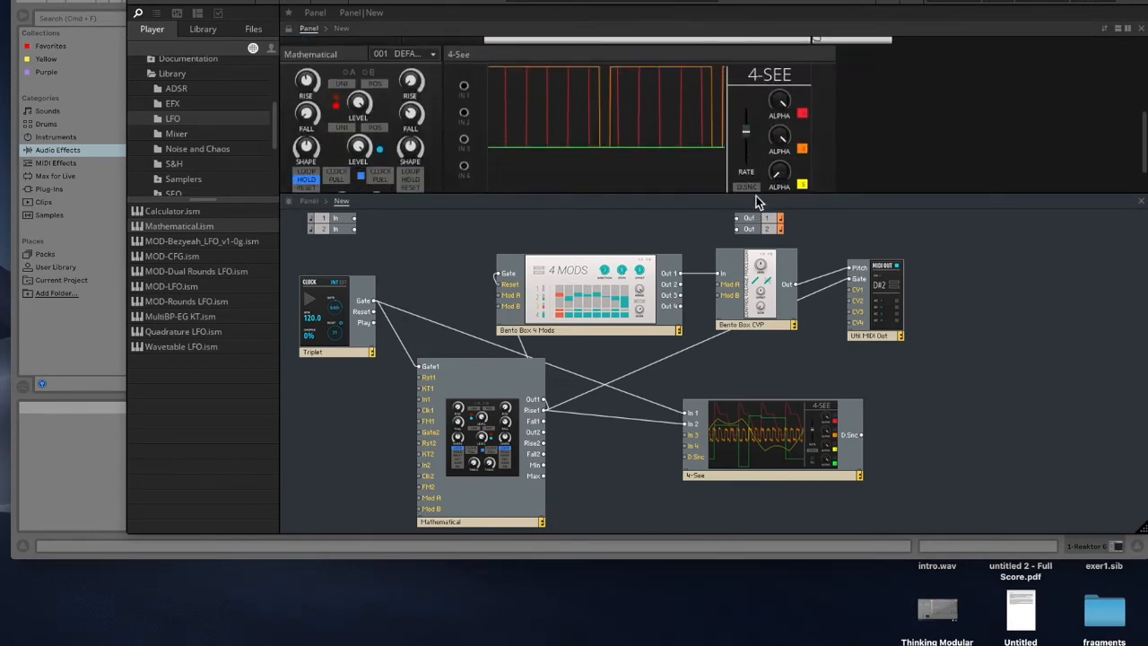
click(752, 189)
scroll(750, 130, down, 1)
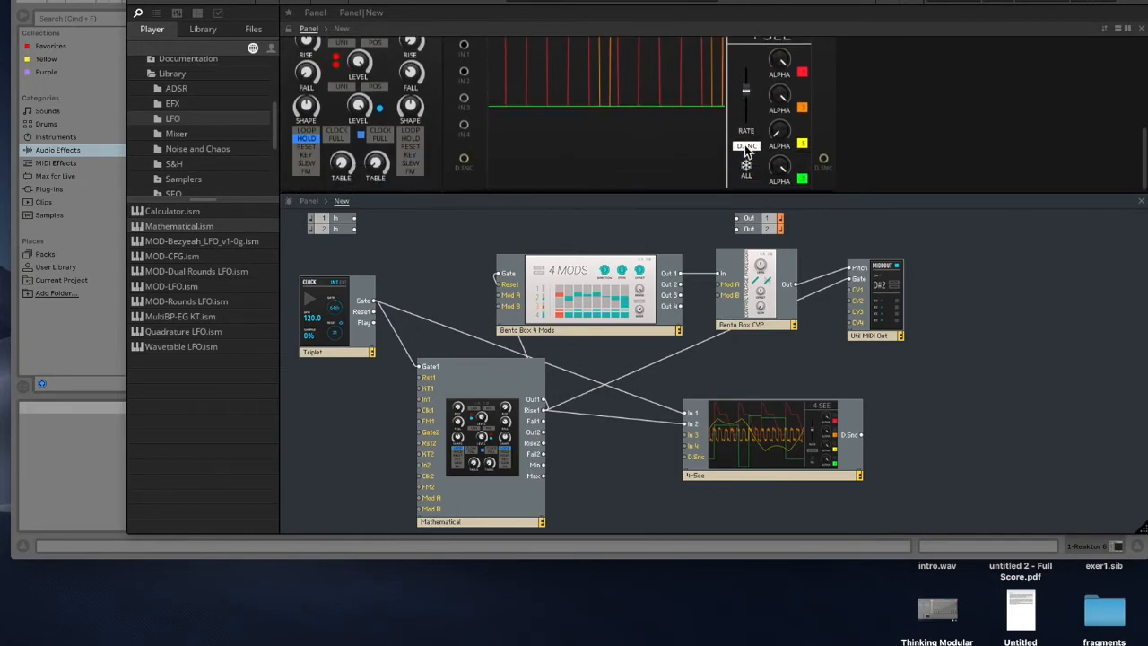
click(746, 147)
scroll(536, 103, up, 2)
drag(309, 130, 329, 201)
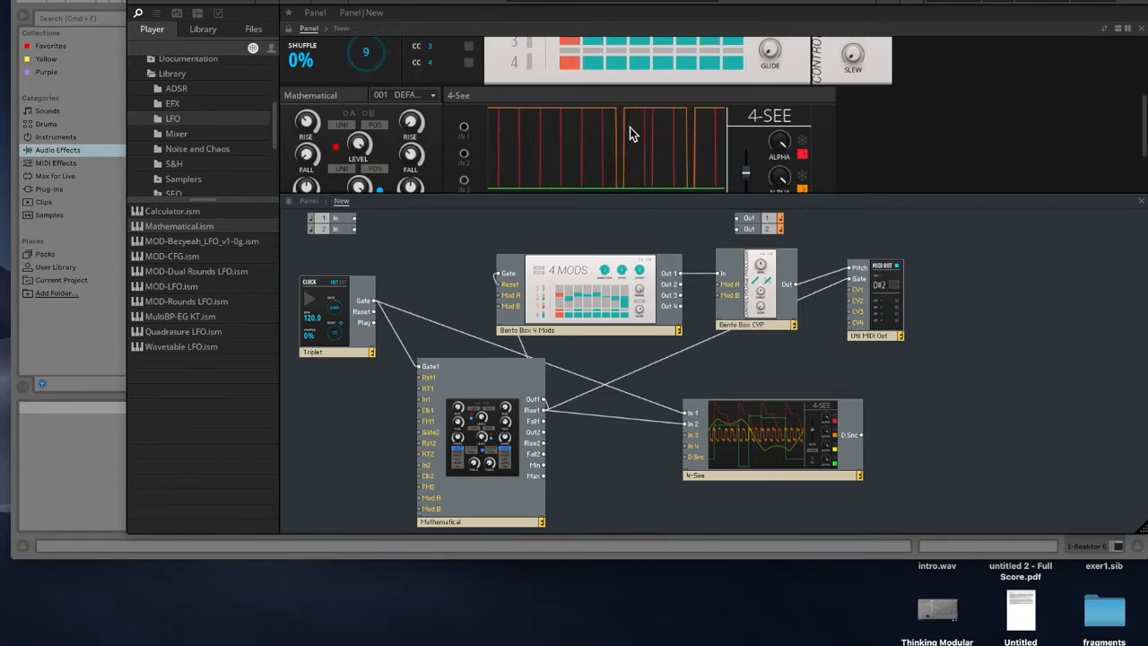
drag(374, 0, 383, 103)
click(494, 2)
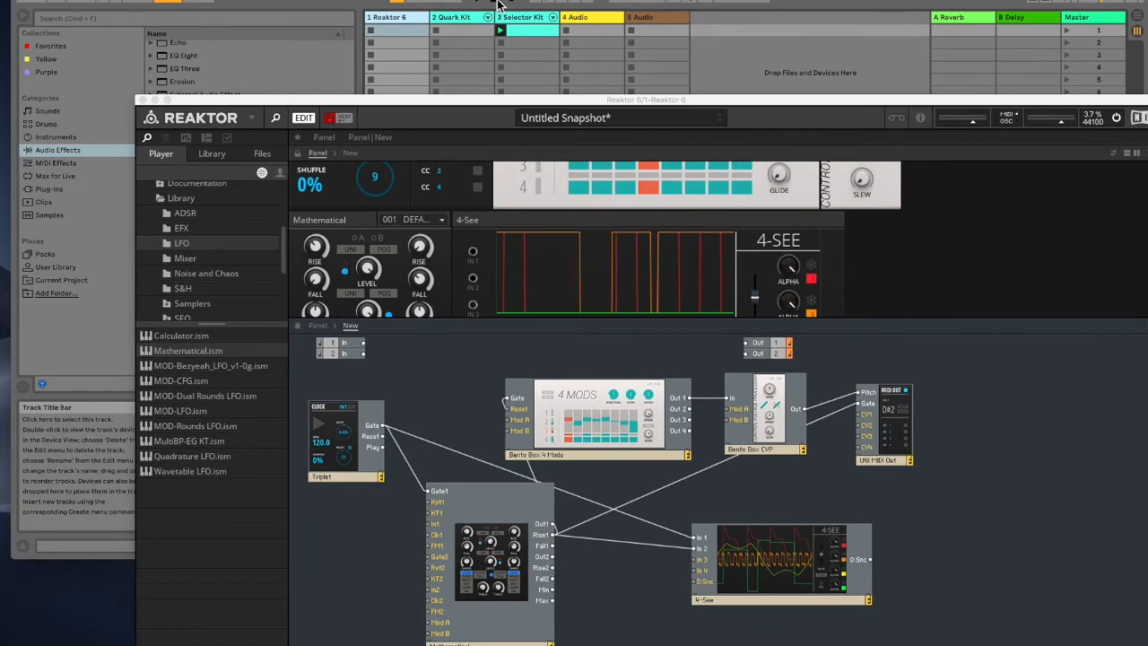
drag(642, 103, 624, 60)
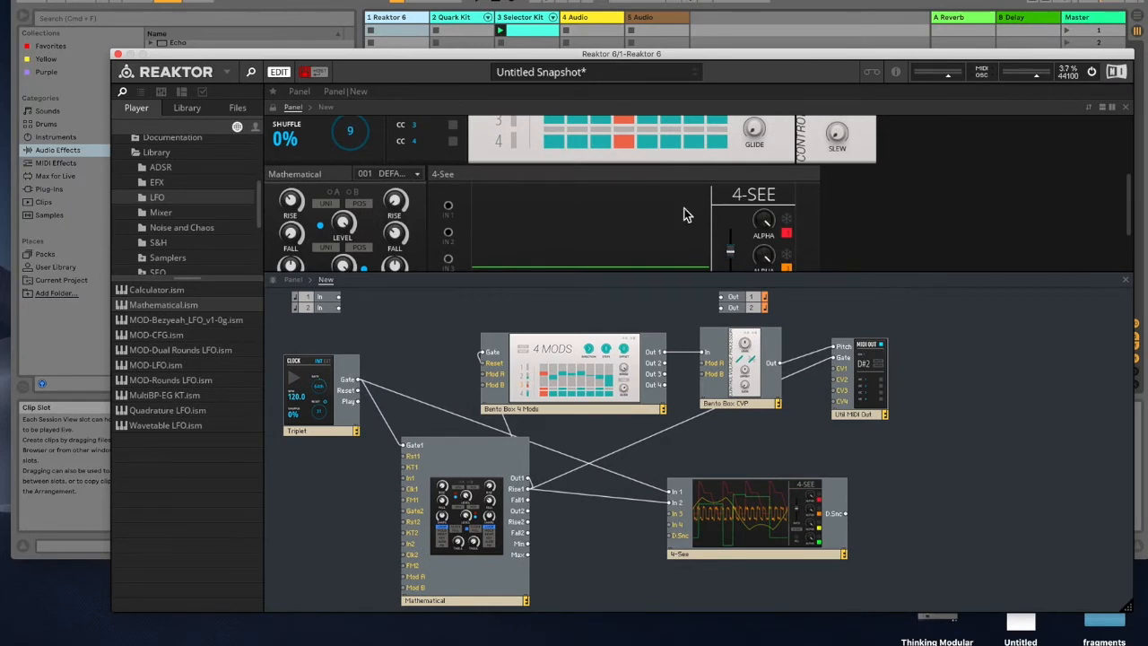
Step: Rearrange the structure, moving the 4 Mods block to the right and the 4-See block lower right
click(595, 378)
drag(595, 377, 765, 380)
drag(783, 525, 770, 558)
drag(751, 388, 751, 380)
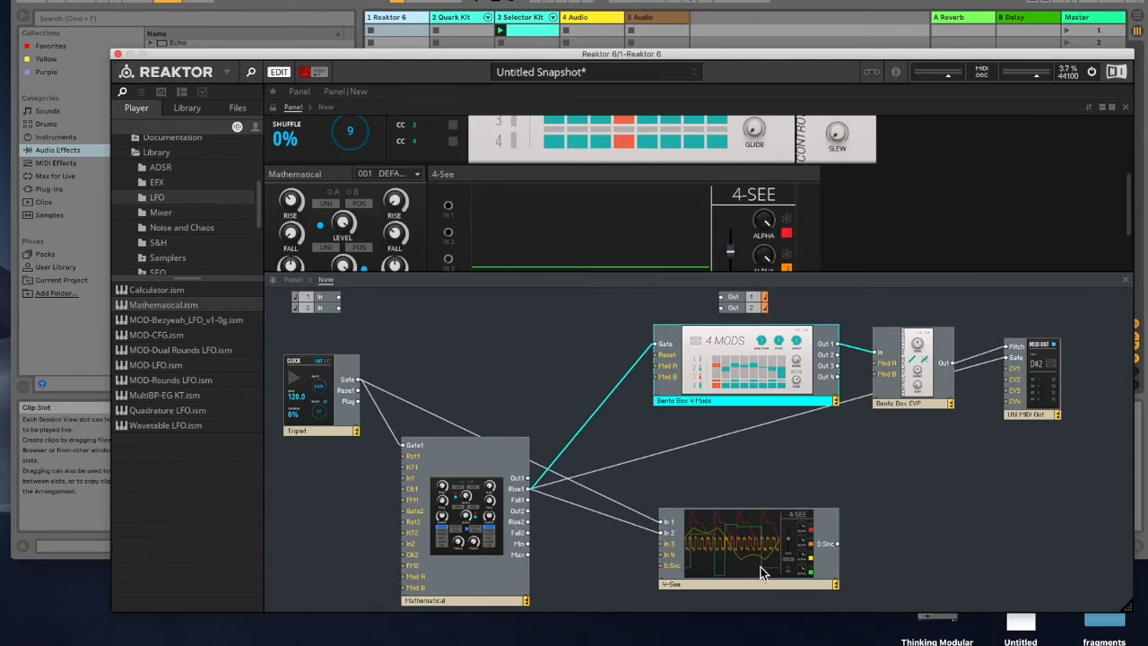
drag(760, 567, 791, 560)
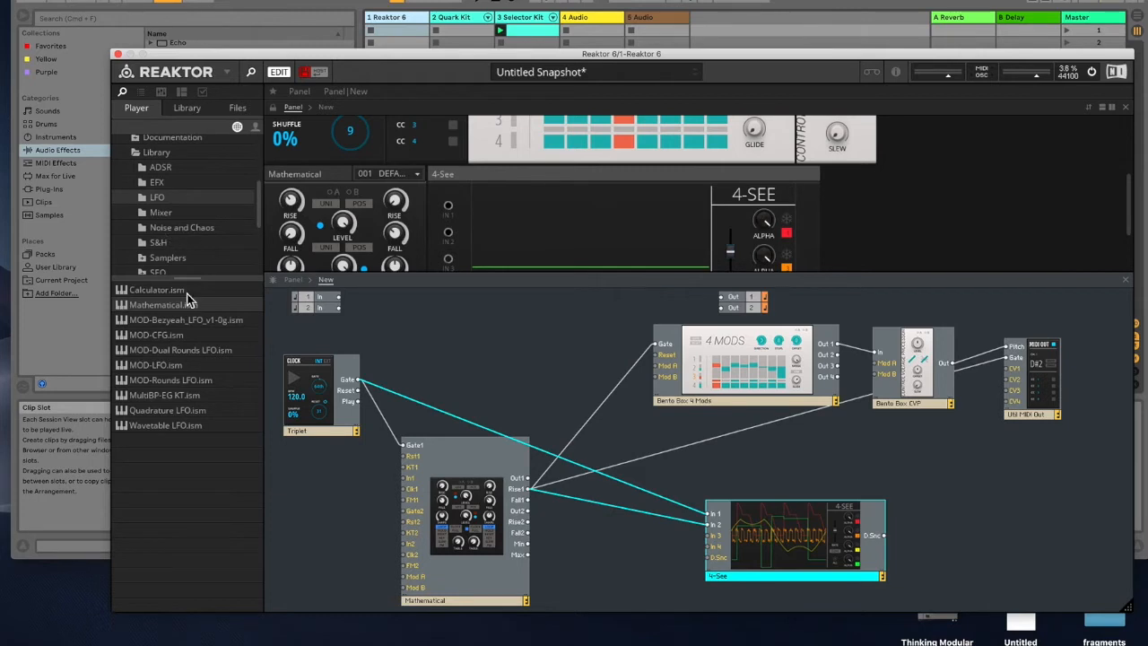
Step: Add a Comparator block from the Utility library to the structure beside the Mathematical
scroll(191, 224, down, 5)
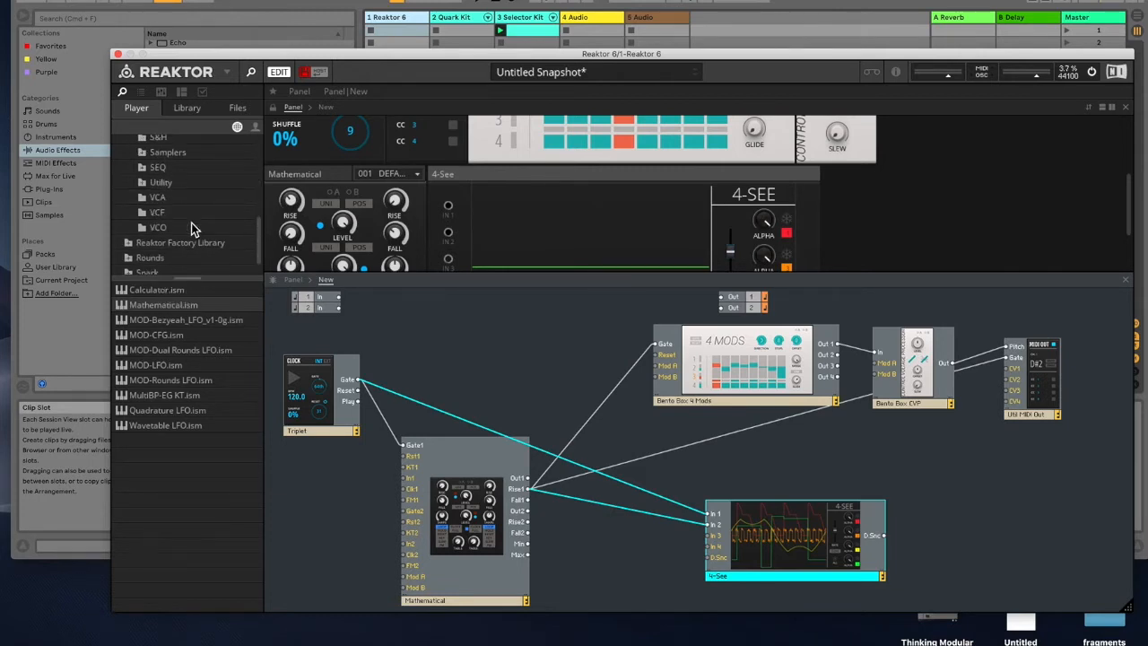
click(161, 183)
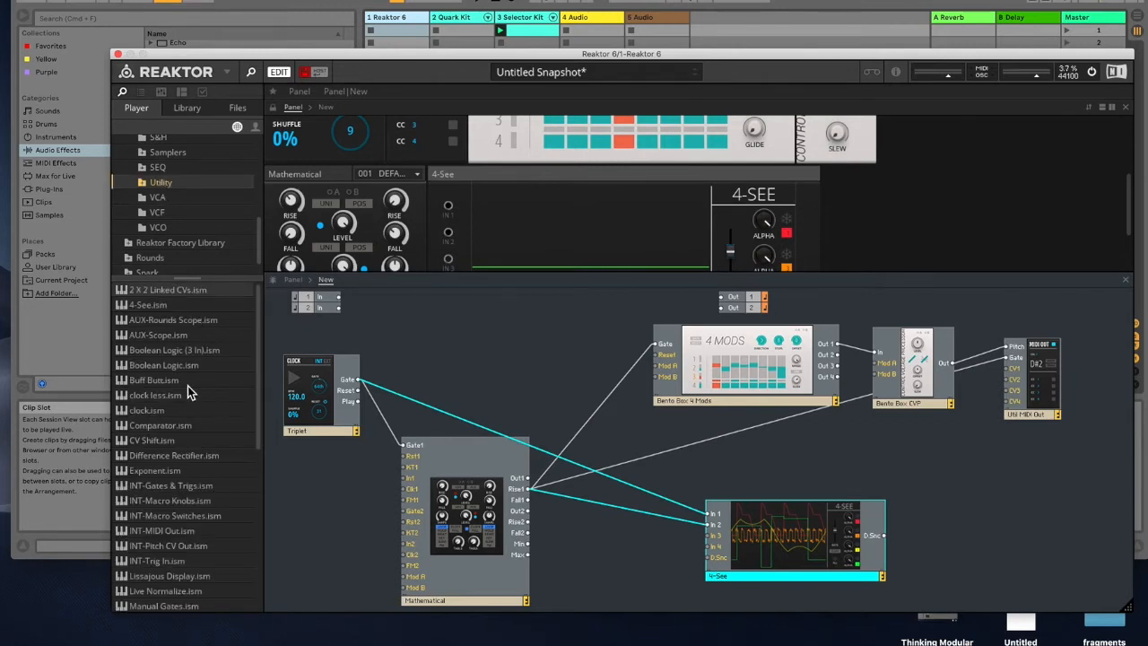
drag(169, 426, 614, 468)
drag(624, 508, 628, 561)
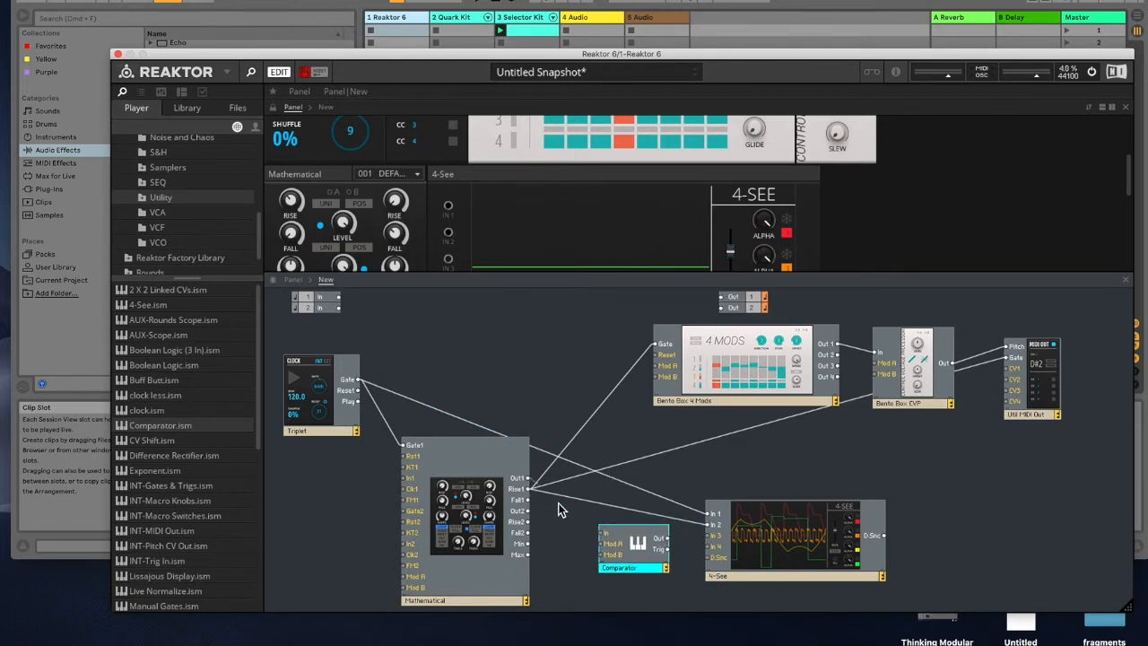
Step: Wire Rise1 through the Comparator into 4-See In 3, deleting Rise1's direct cable to In 2
drag(604, 535, 603, 533)
drag(711, 537, 711, 537)
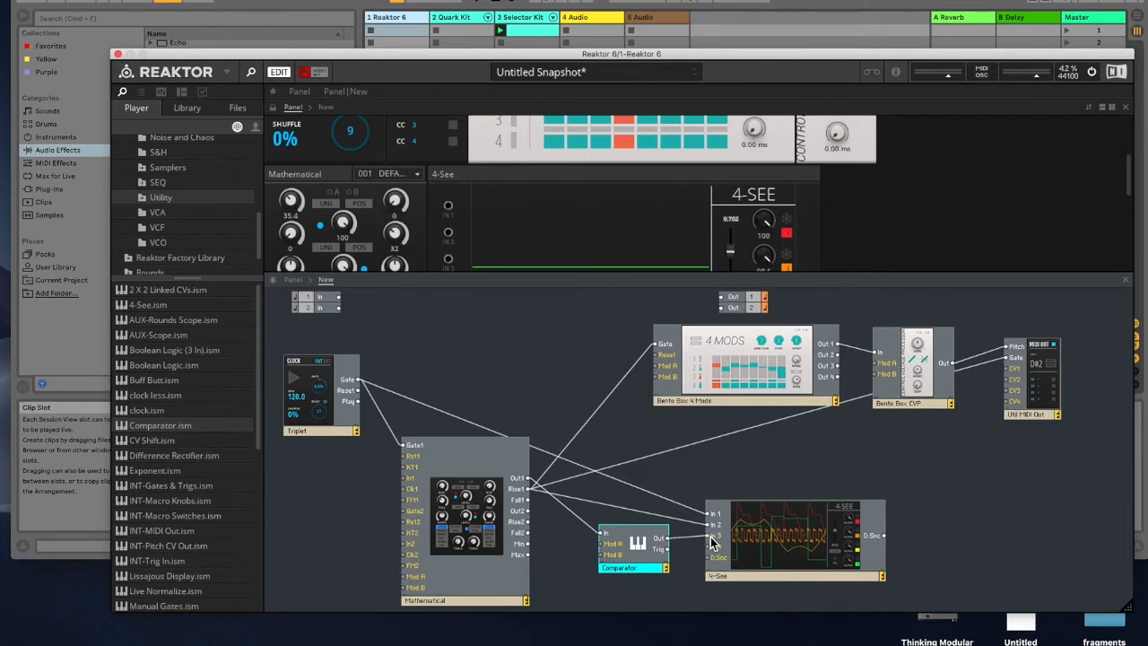
click(642, 514)
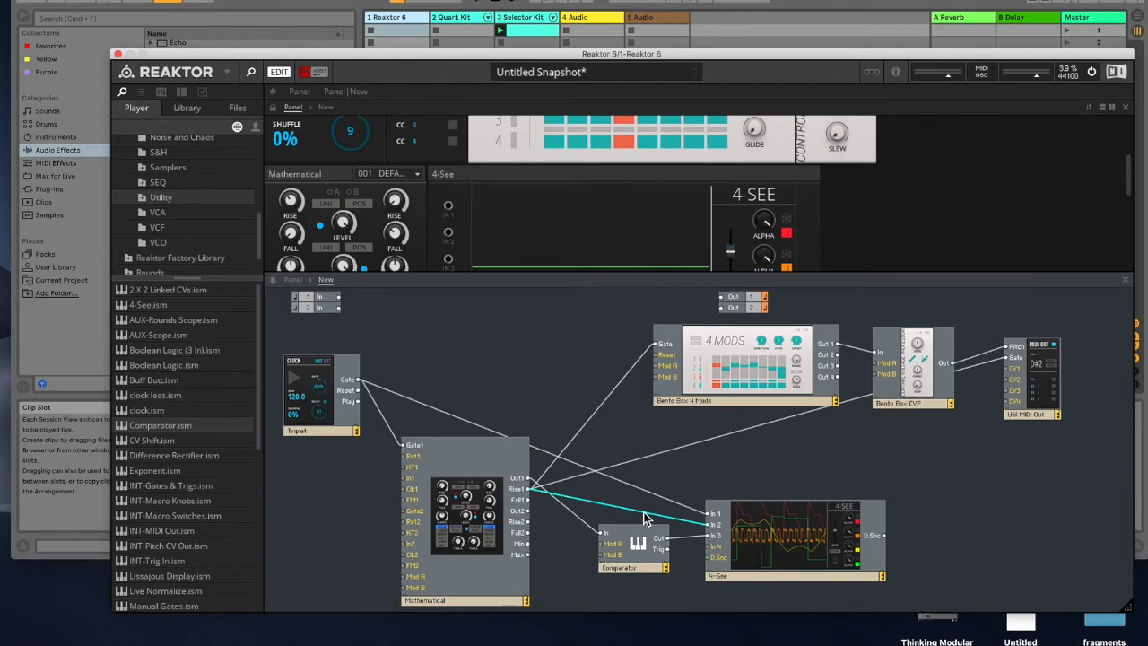
key(Delete)
drag(633, 550, 624, 527)
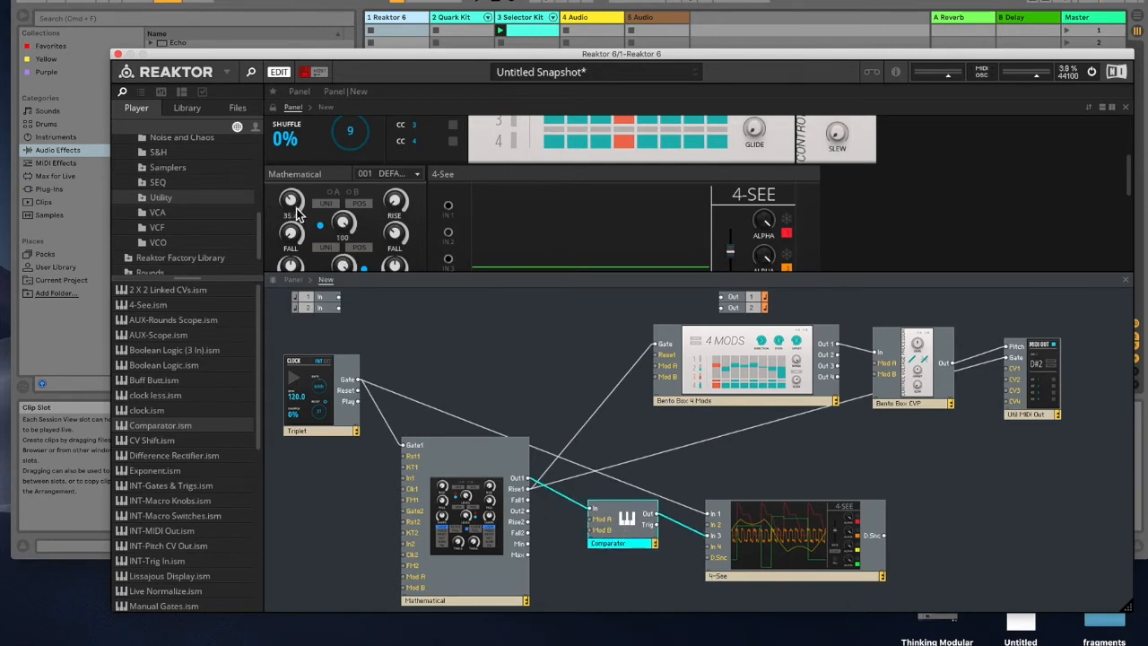
Step: Connect the Comparator's Out to 4-See In 2 as well
click(366, 461)
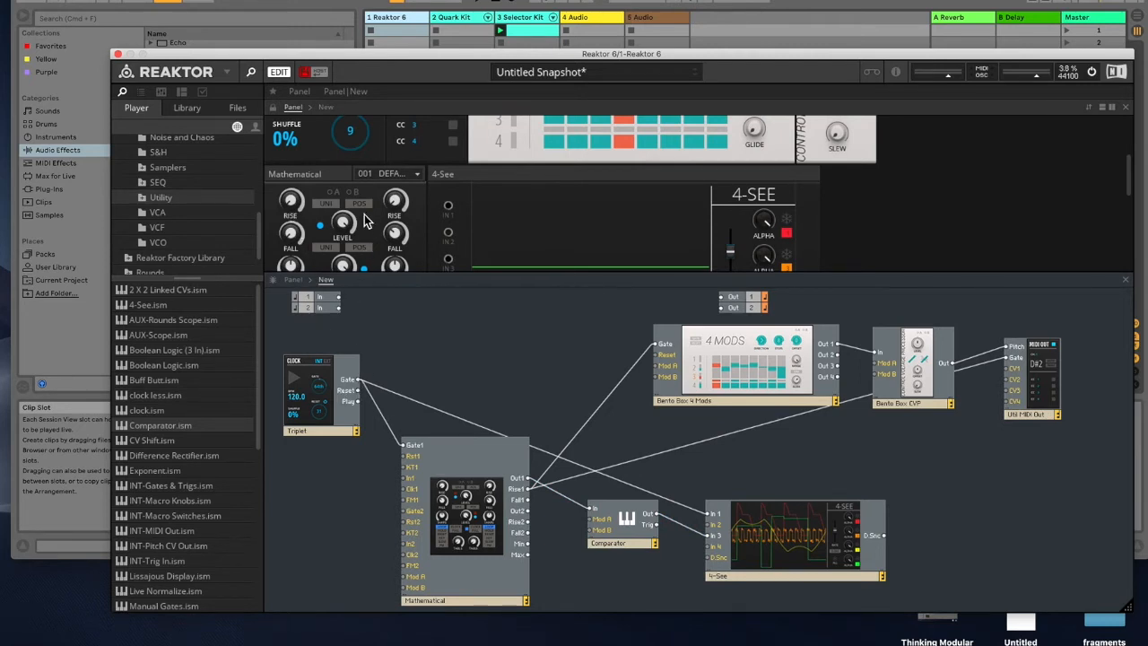
click(519, 22)
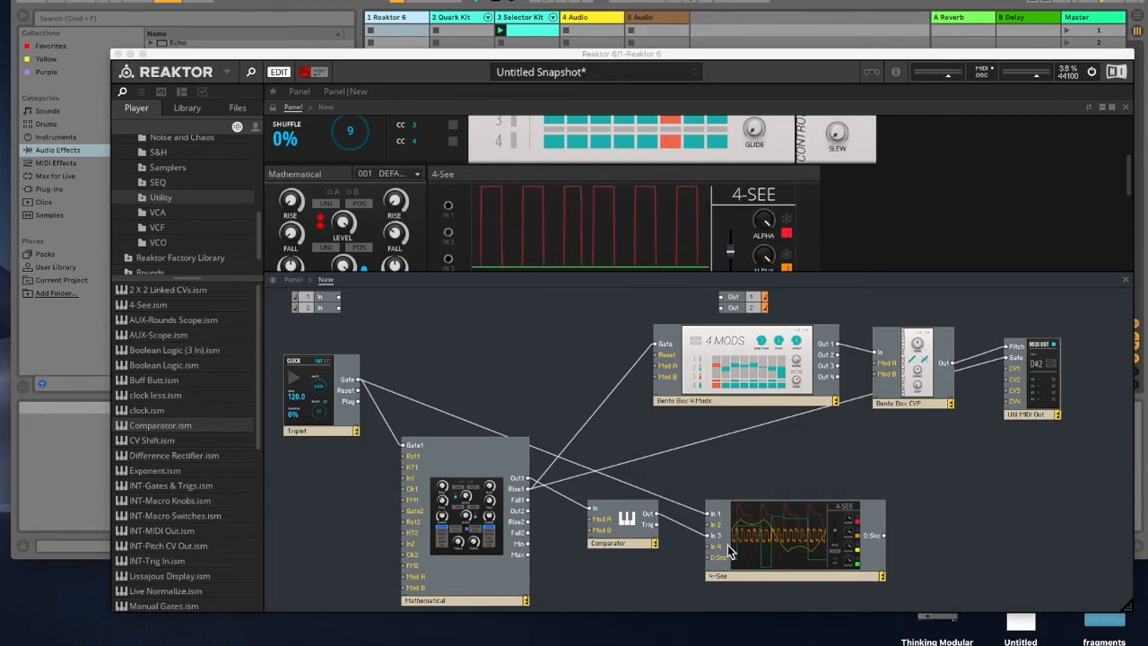
drag(656, 515, 708, 526)
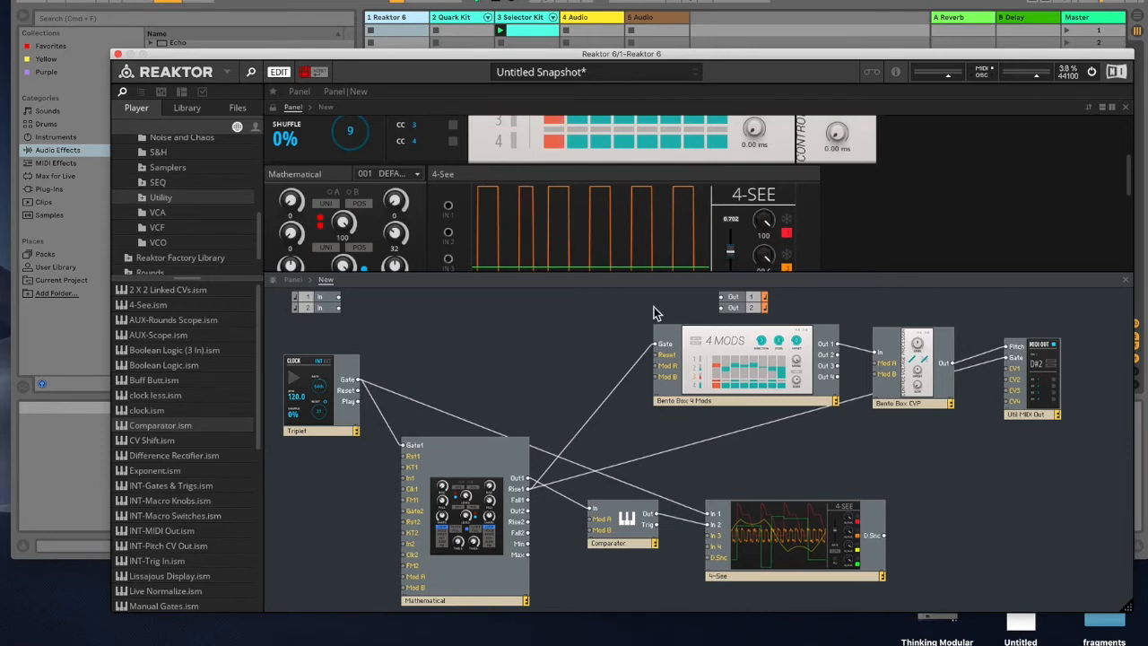
Step: Enlarge the panel area and set the 4-See's second Alpha knob to 100
drag(609, 277, 615, 373)
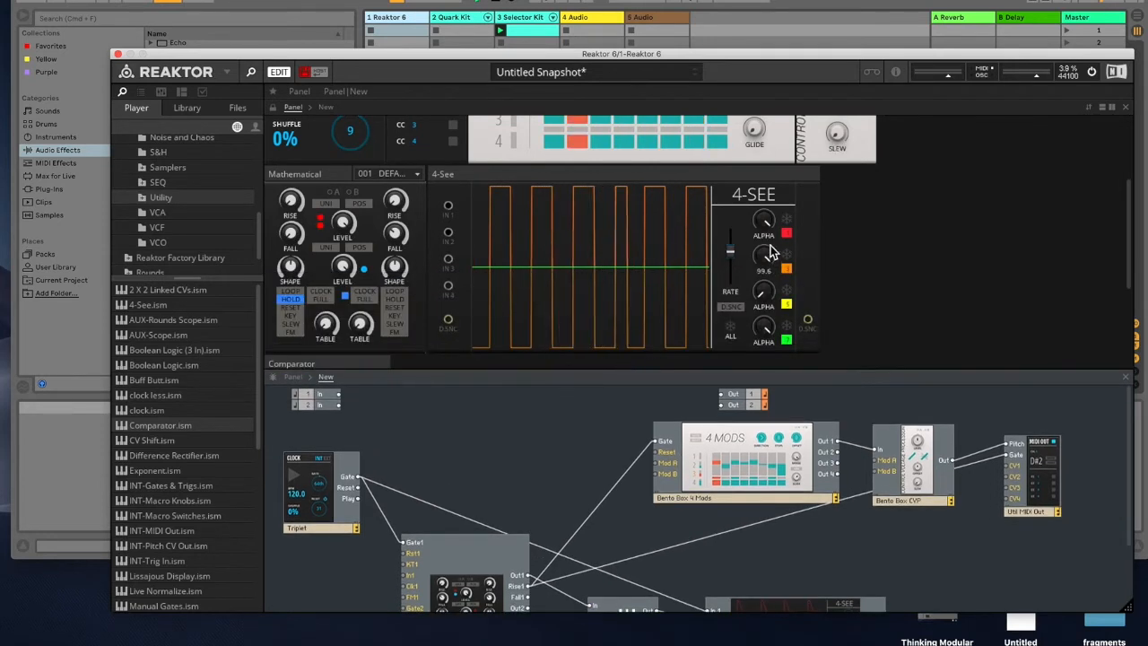
drag(763, 257, 752, 240)
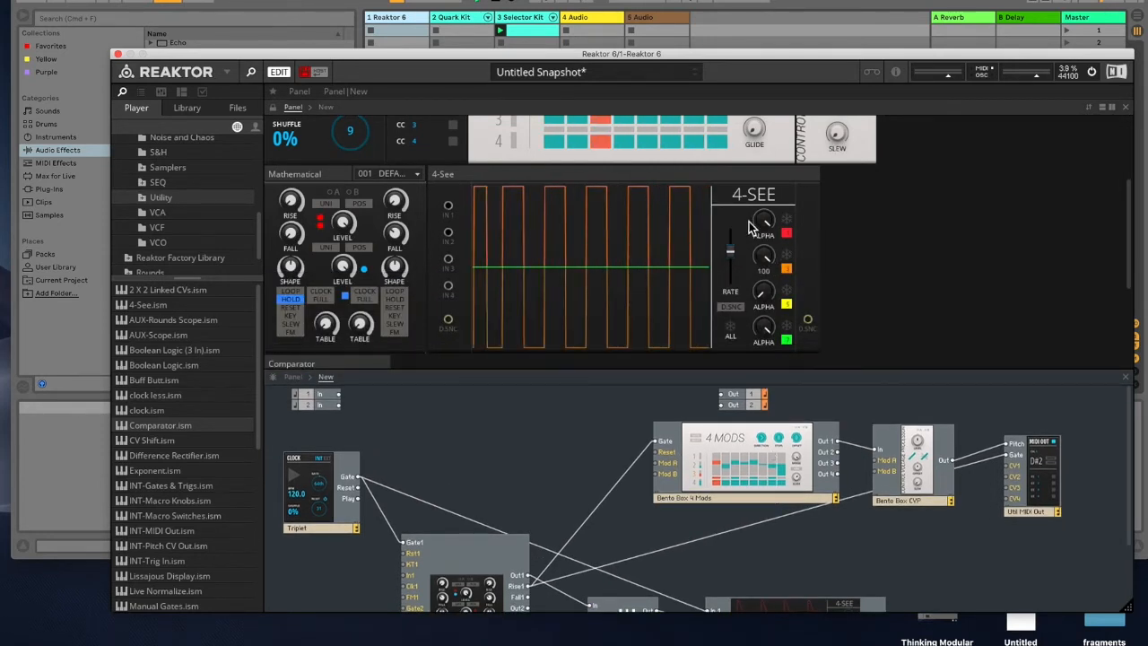
Step: Toggle the switch beneath the Comparator's Gain knobs on its panel
scroll(610, 259, down, 5)
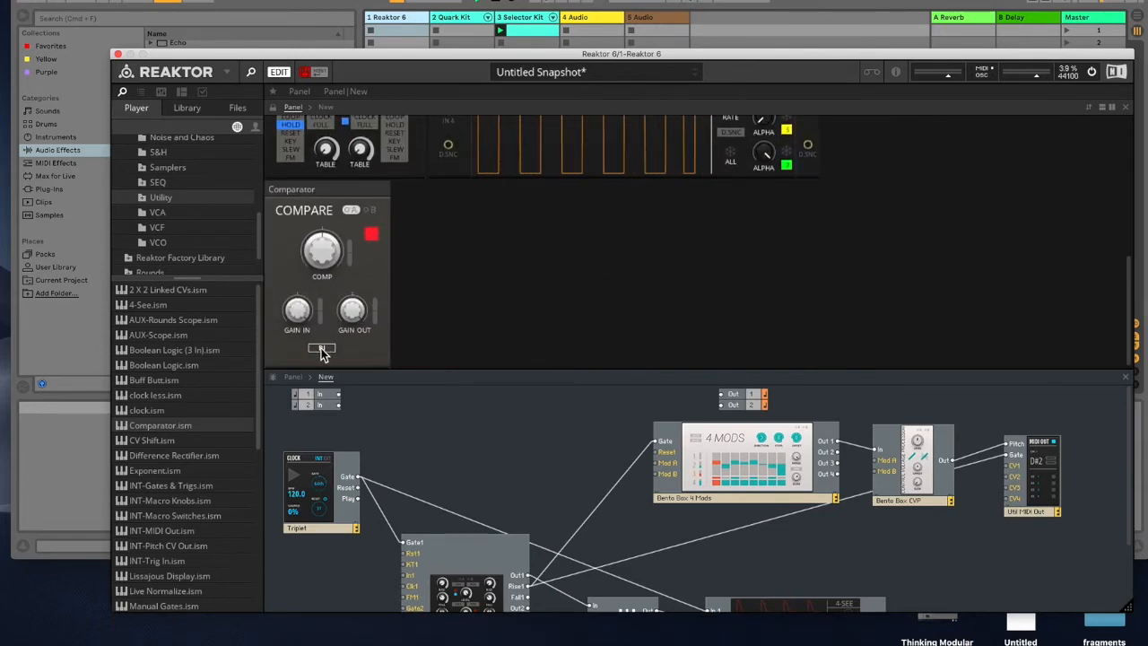
scroll(617, 217, up, 7)
scroll(574, 287, down, 5)
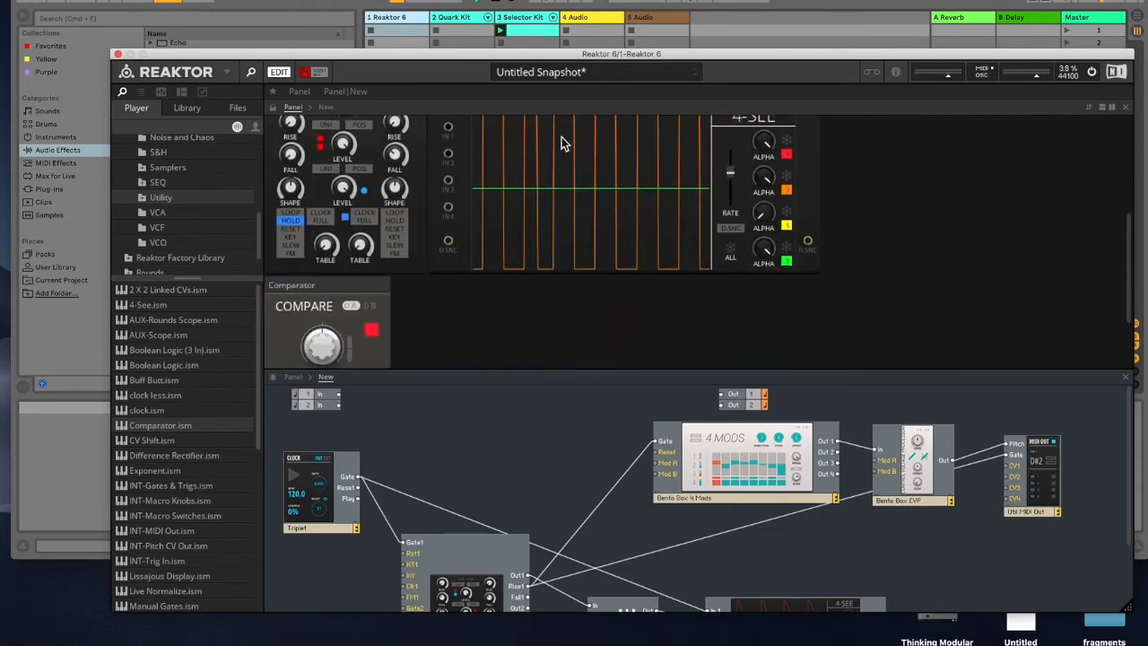
click(164, 3)
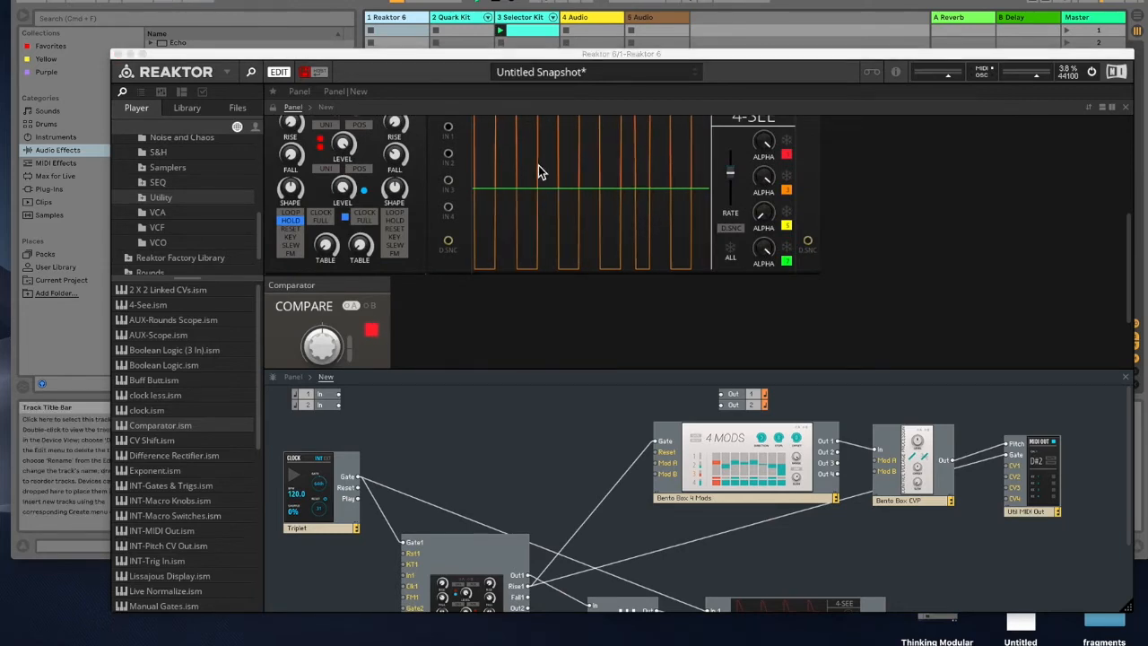
scroll(383, 312, down, 3)
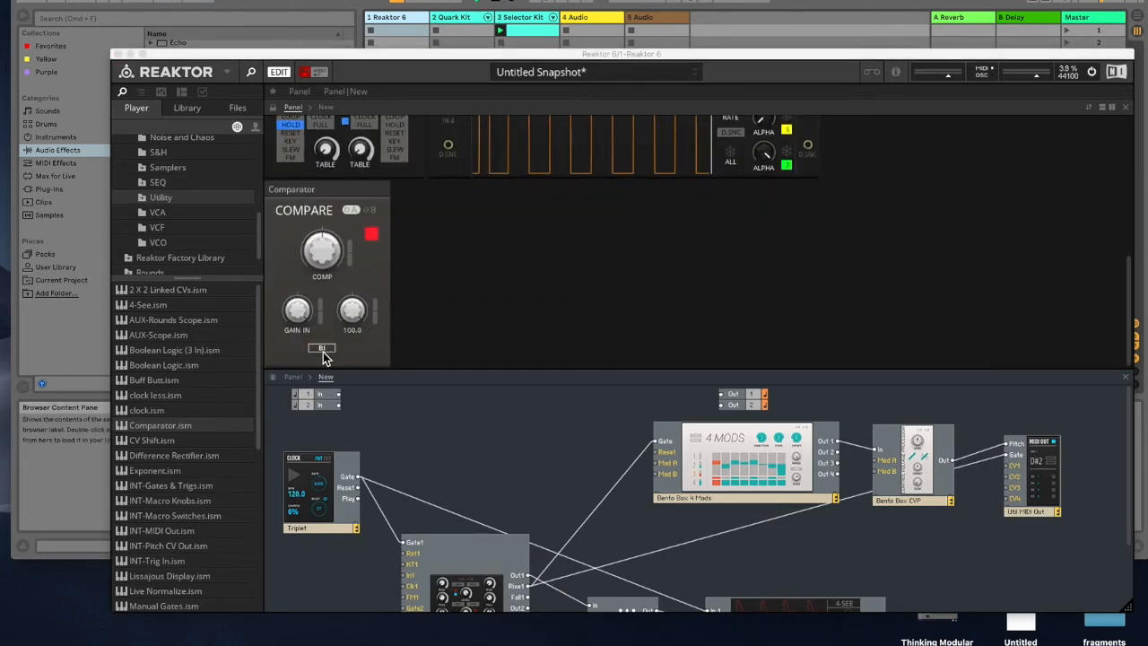
click(323, 349)
scroll(560, 275, up, 4)
scroll(560, 281, up, 4)
scroll(559, 277, down, 3)
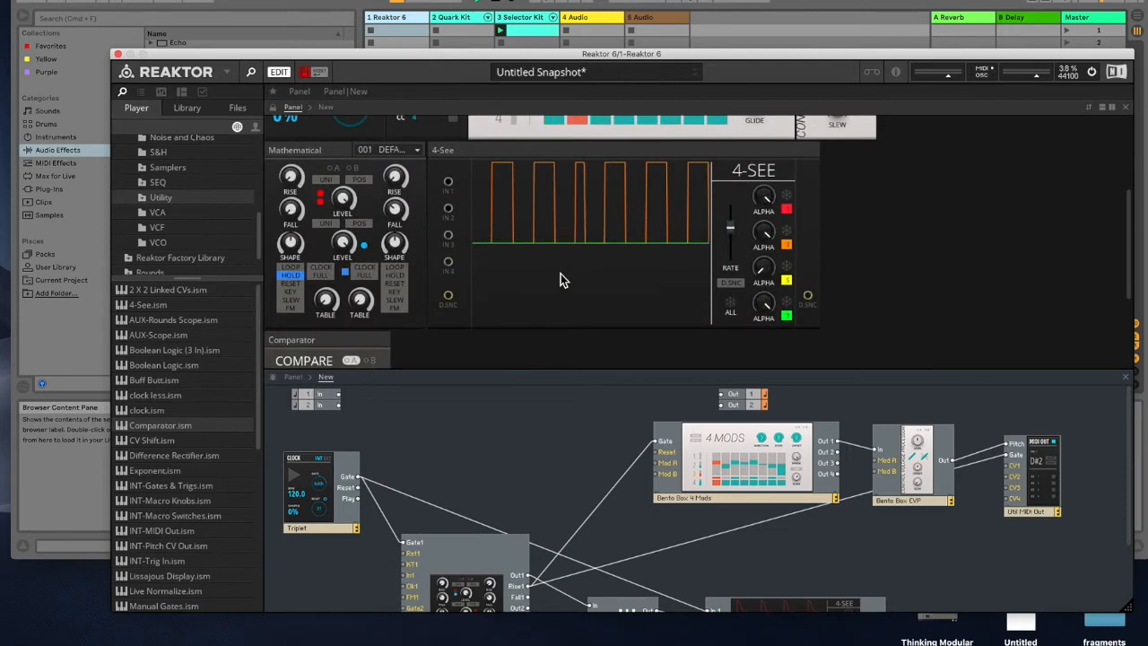
Step: Enlarge the panel area and raise the Mathematical's first Rise knob
scroll(588, 346, down, 1)
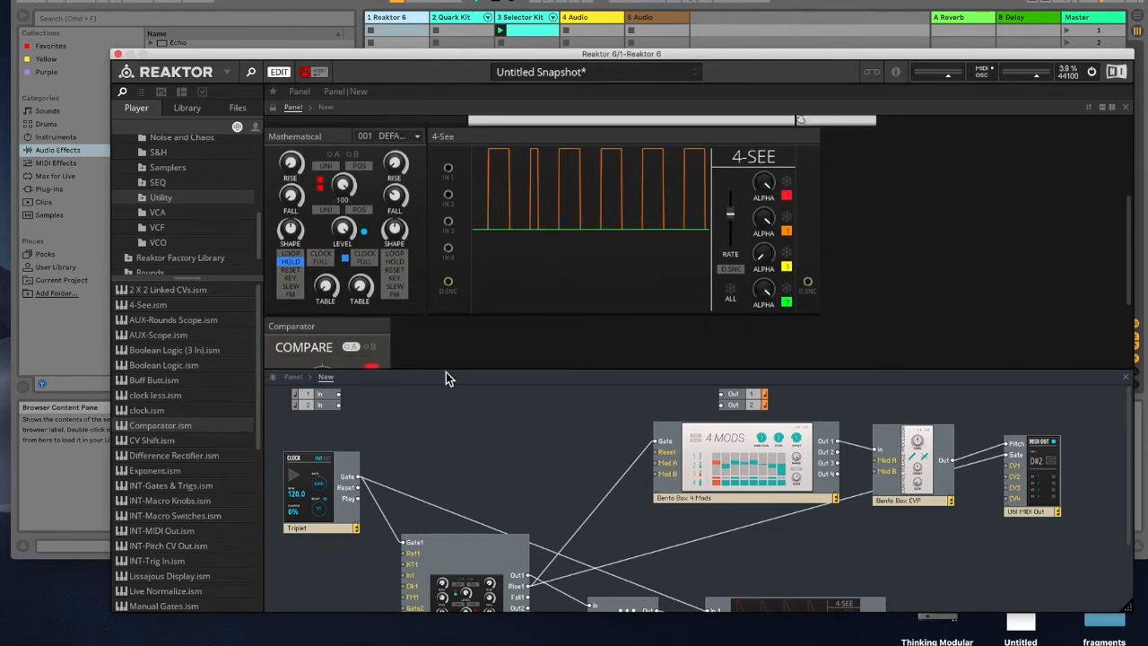
drag(445, 371, 442, 439)
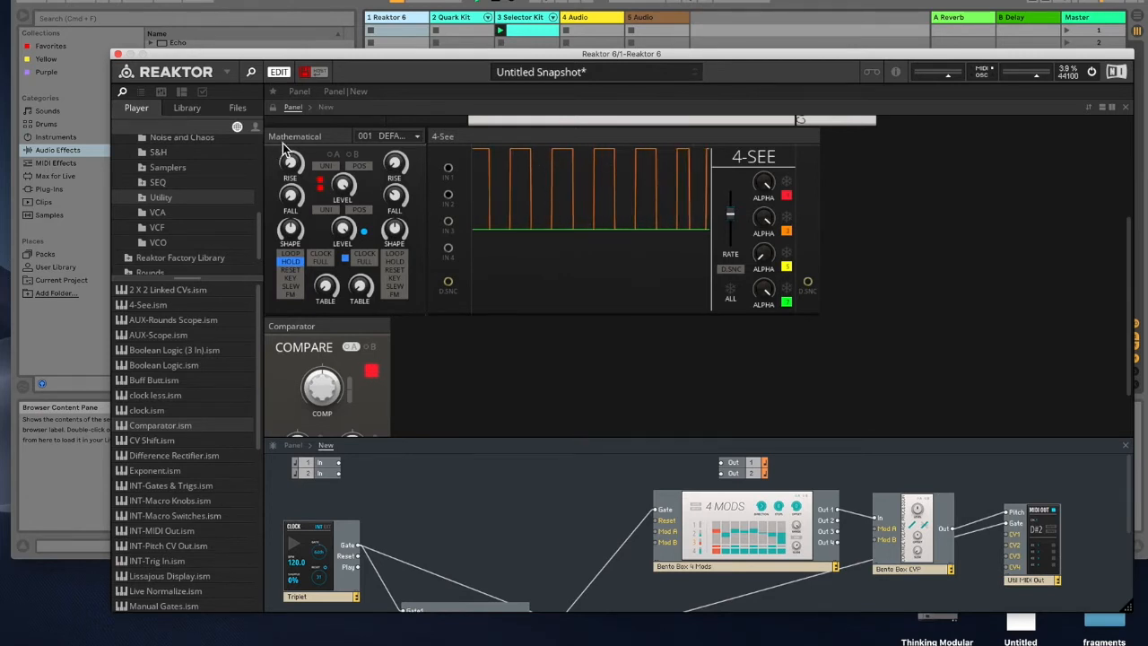
drag(283, 60, 284, 35)
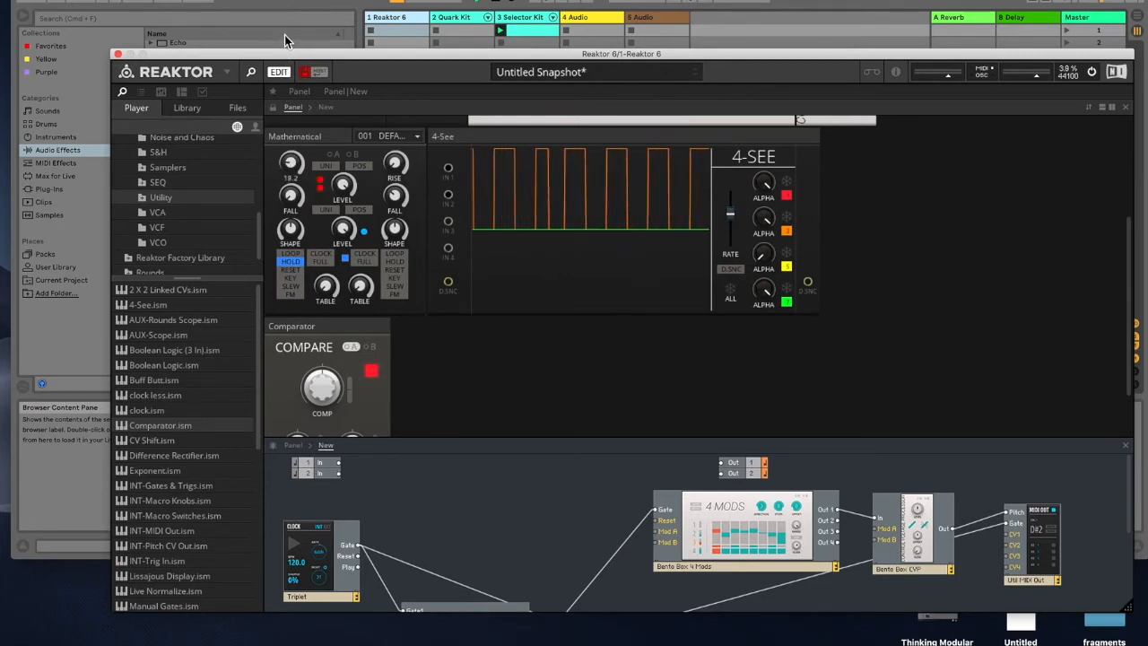
drag(290, 156, 285, 52)
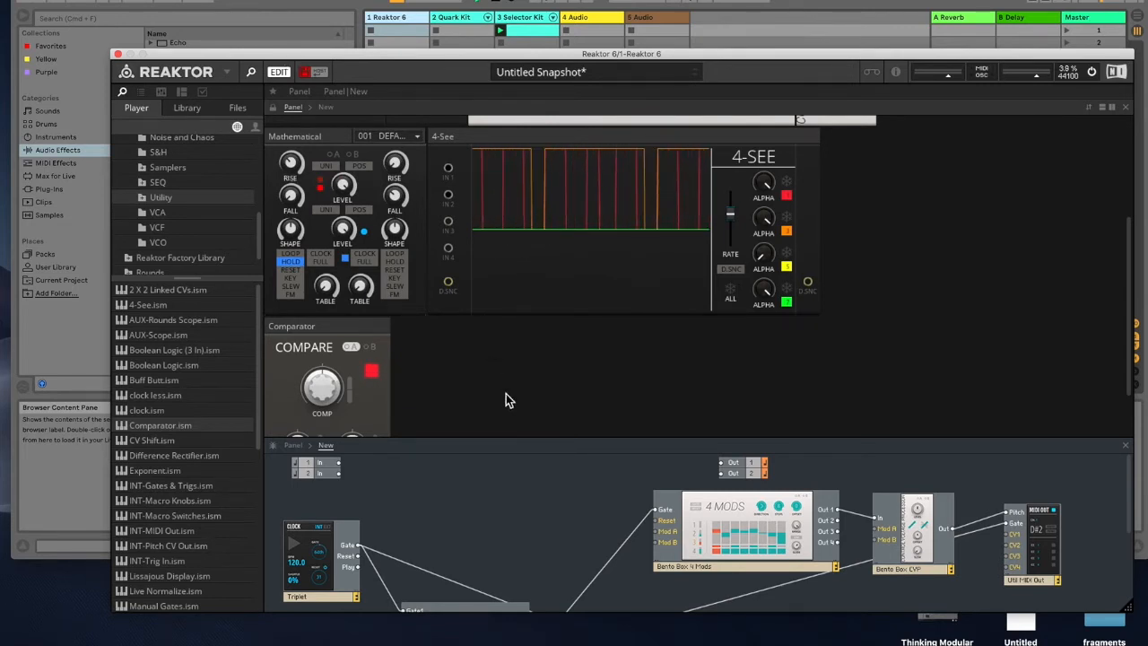
Step: Turn up the Comparator's Comp threshold knob while watching the 4-See display
drag(677, 68, 677, 0)
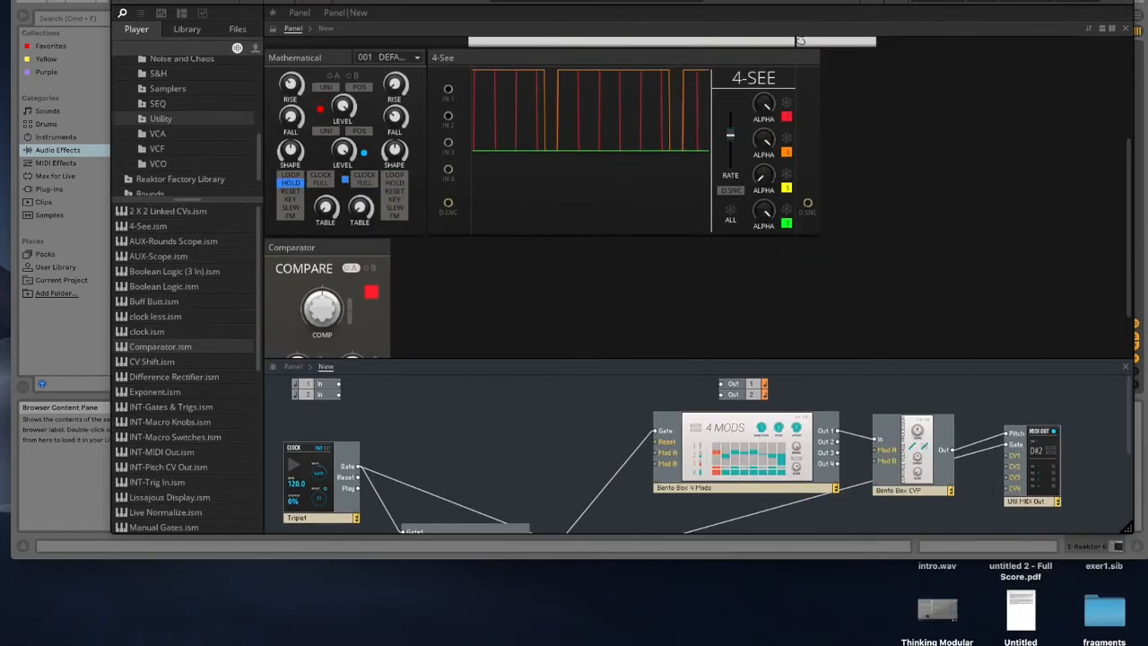
scroll(552, 467, down, 3)
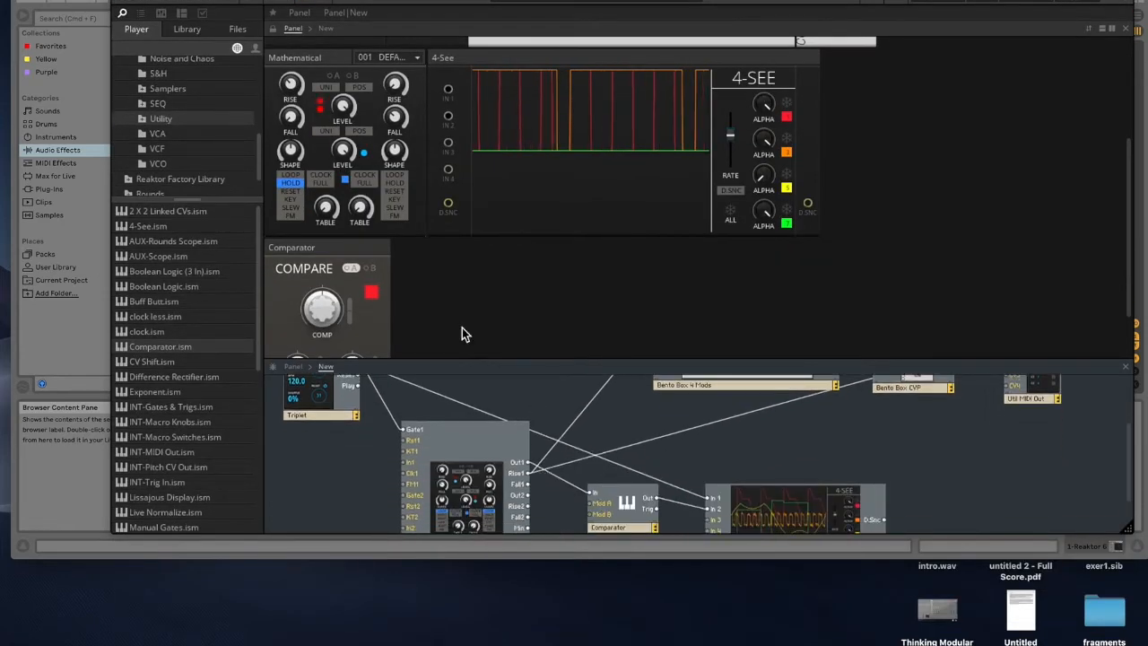
drag(323, 307, 320, 285)
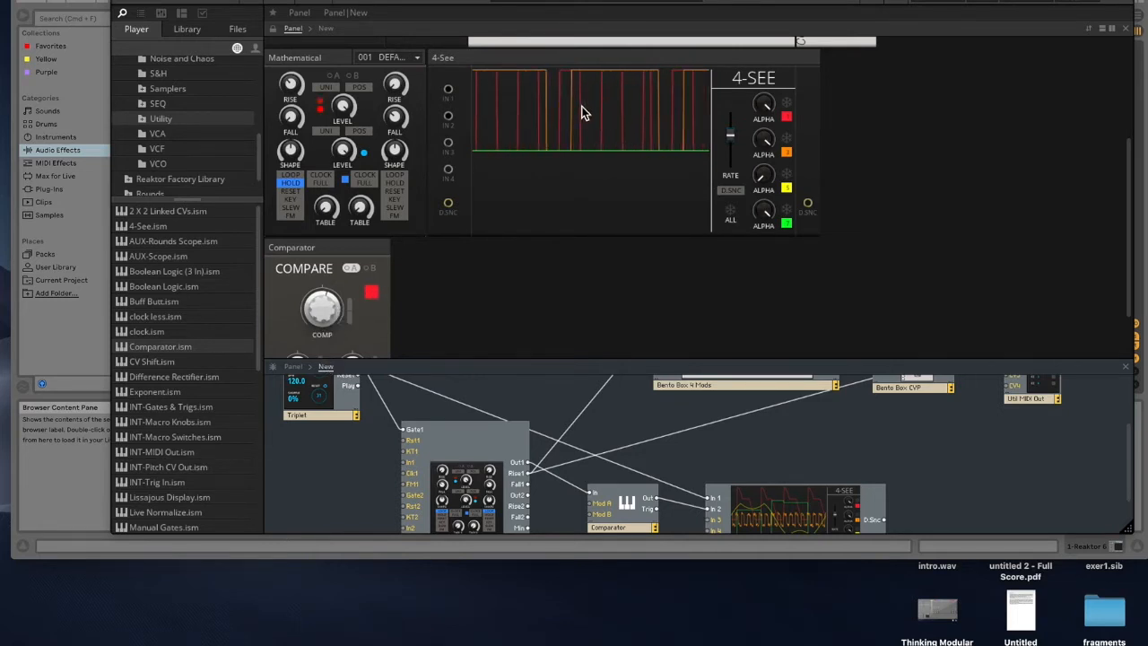
mouse_move(316, 286)
drag(315, 284, 315, 281)
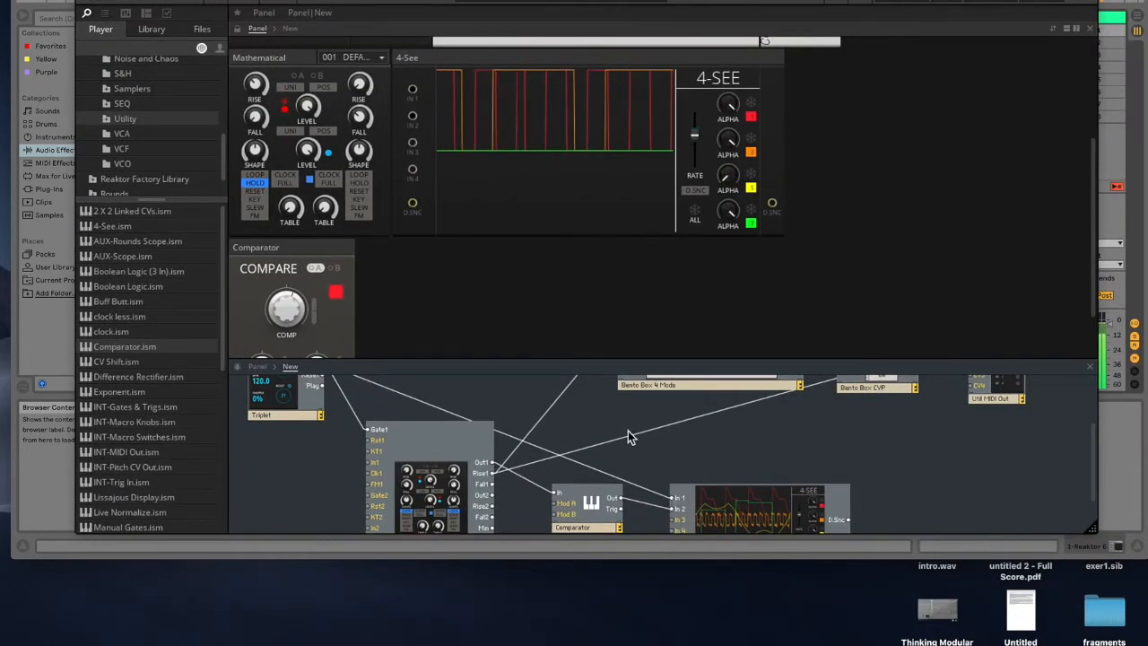
Step: Enlarge the structure view and fine-tune the Comparator's Comp knob around 42
double_click(588, 363)
drag(606, 425, 619, 244)
drag(594, 360, 835, 263)
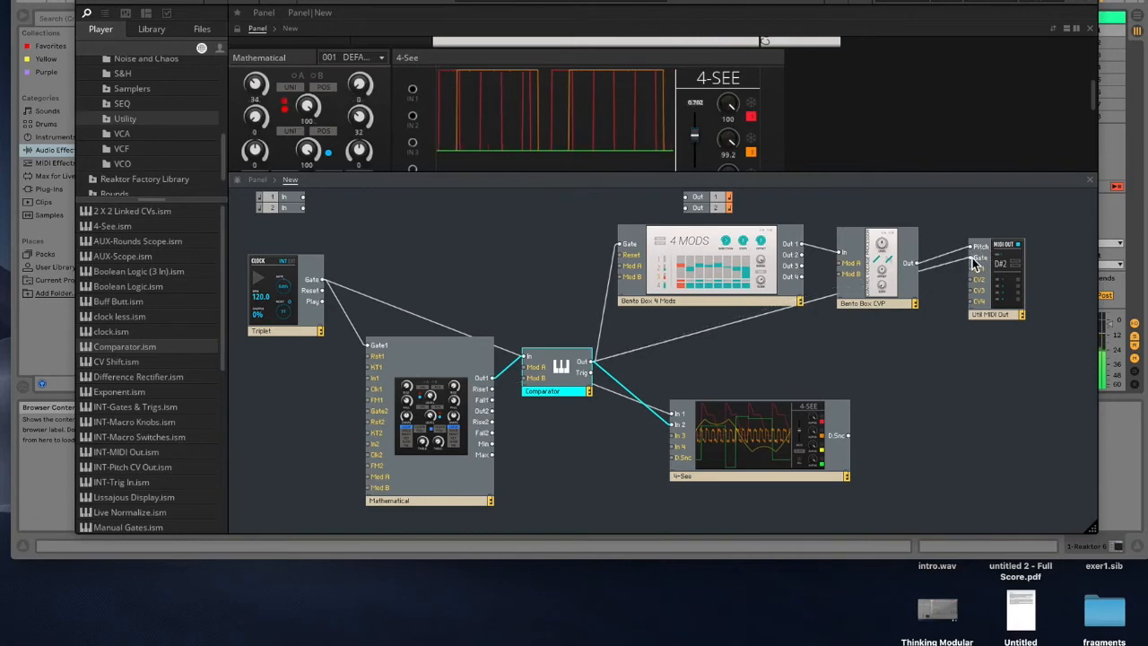
drag(412, 0, 412, 105)
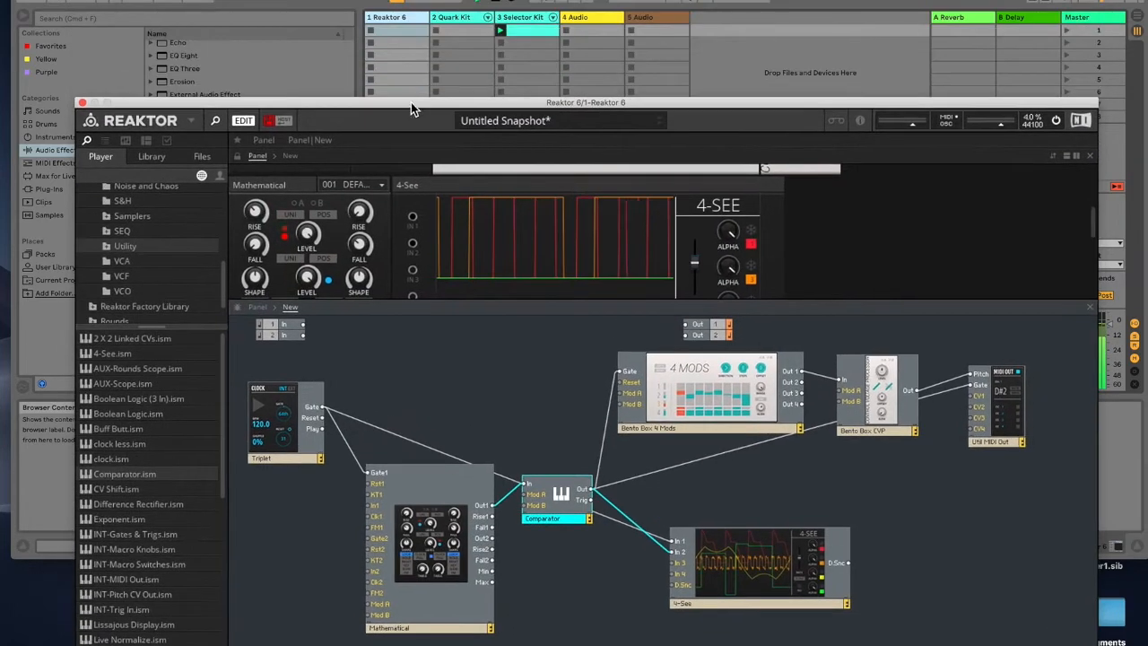
click(164, 1)
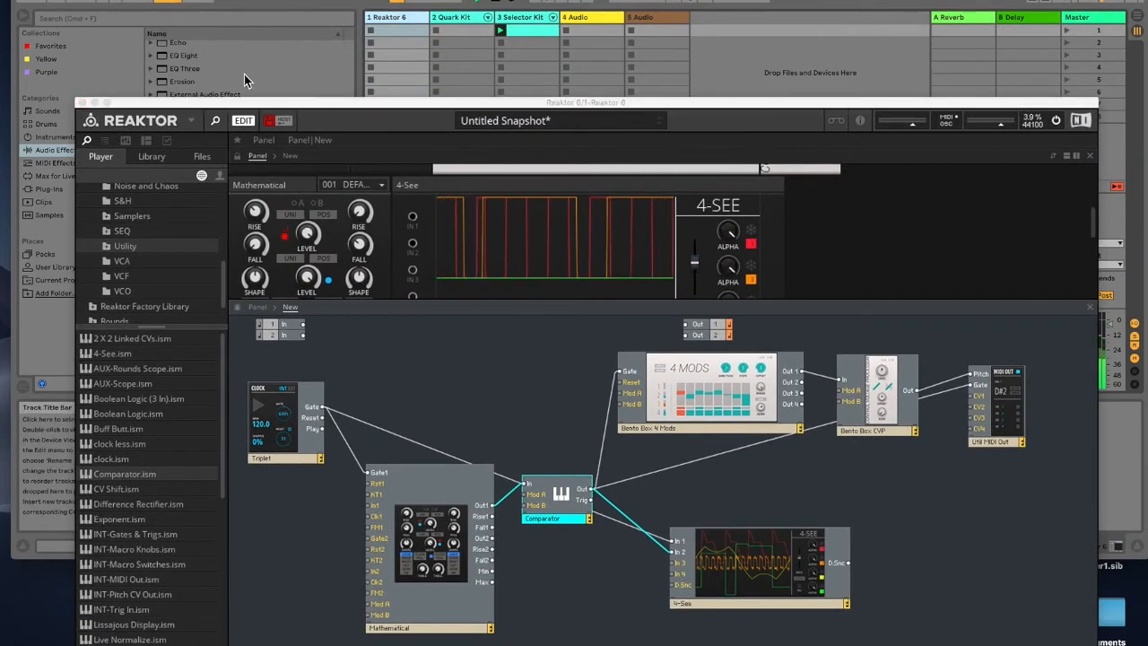
drag(399, 103, 411, 17)
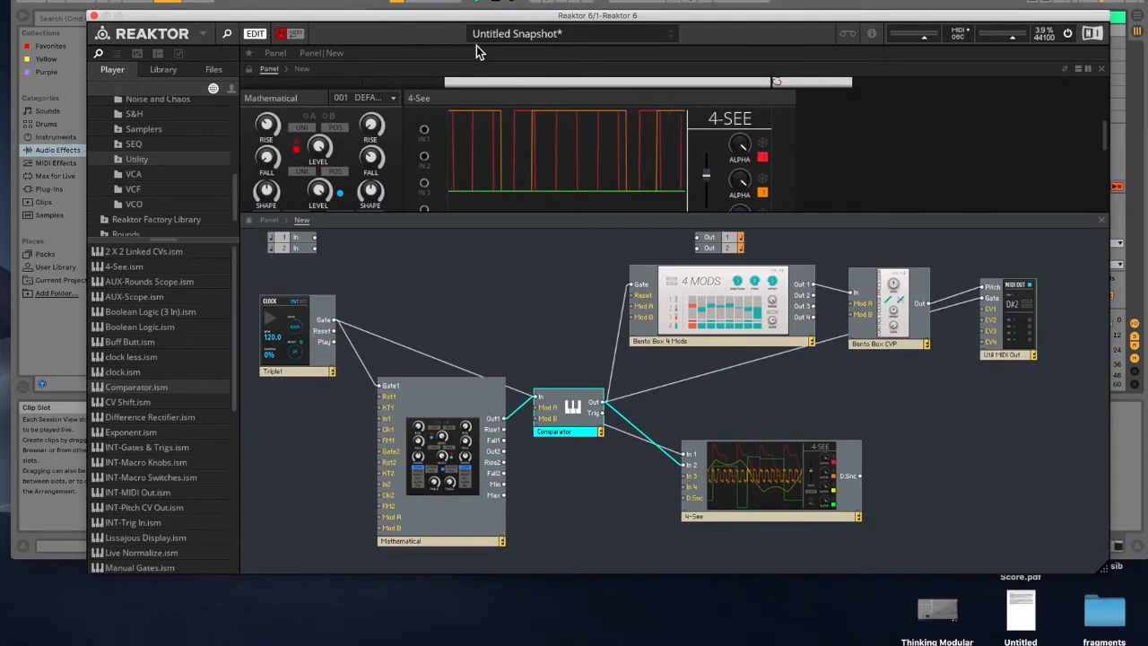
scroll(411, 139, down, 10)
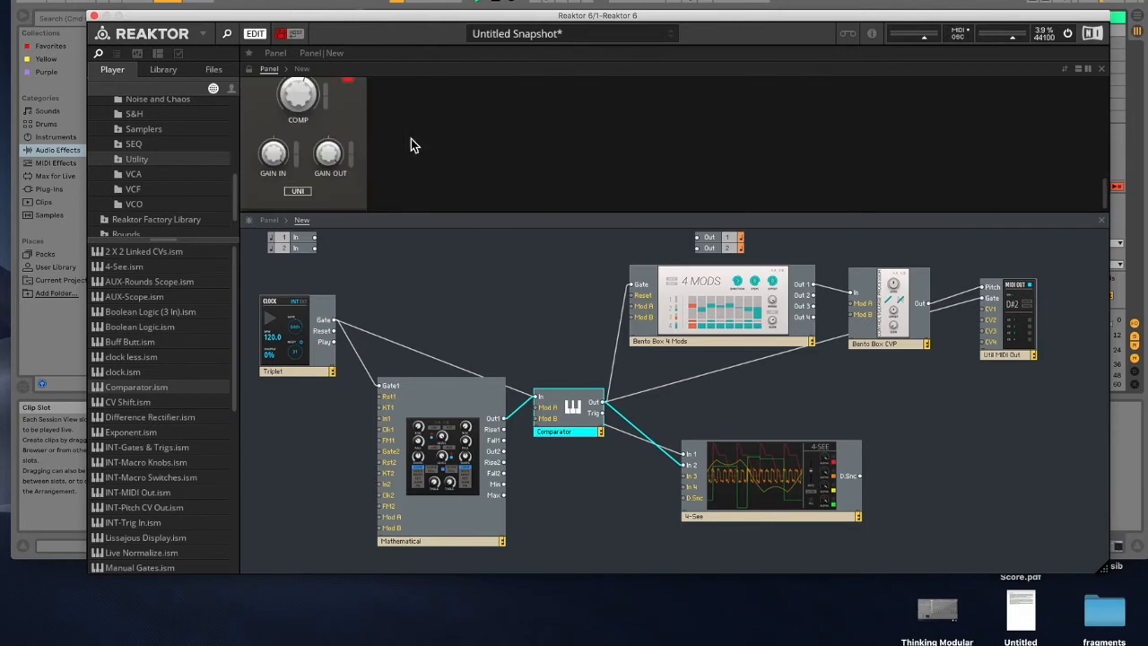
drag(312, 101, 312, 86)
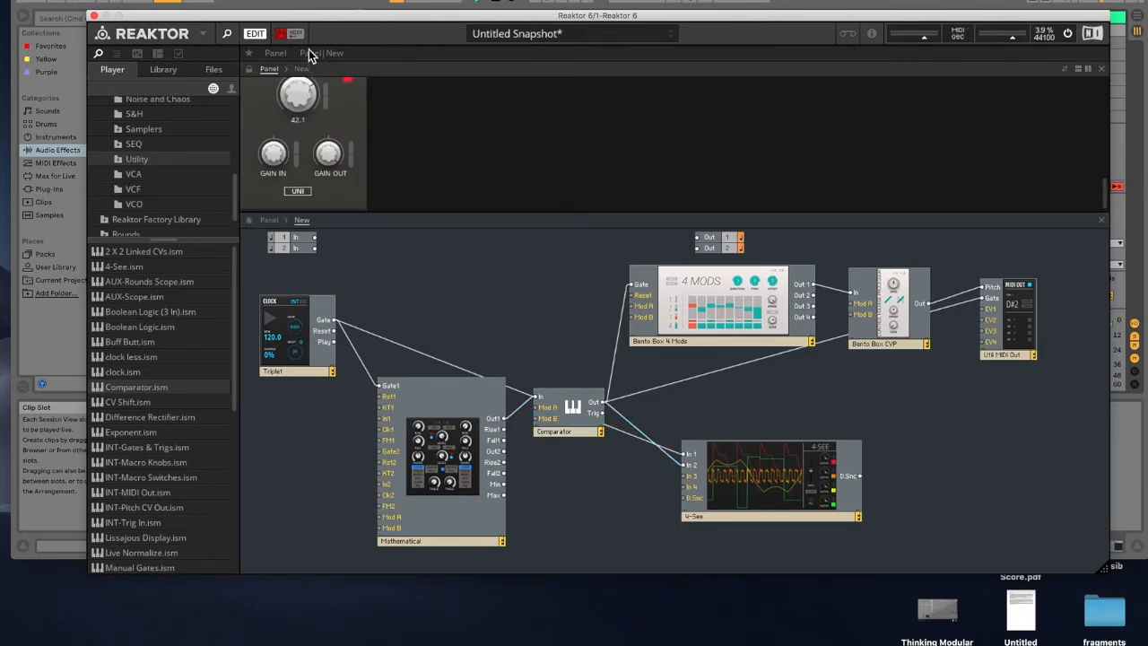
scroll(371, 195, up, 1)
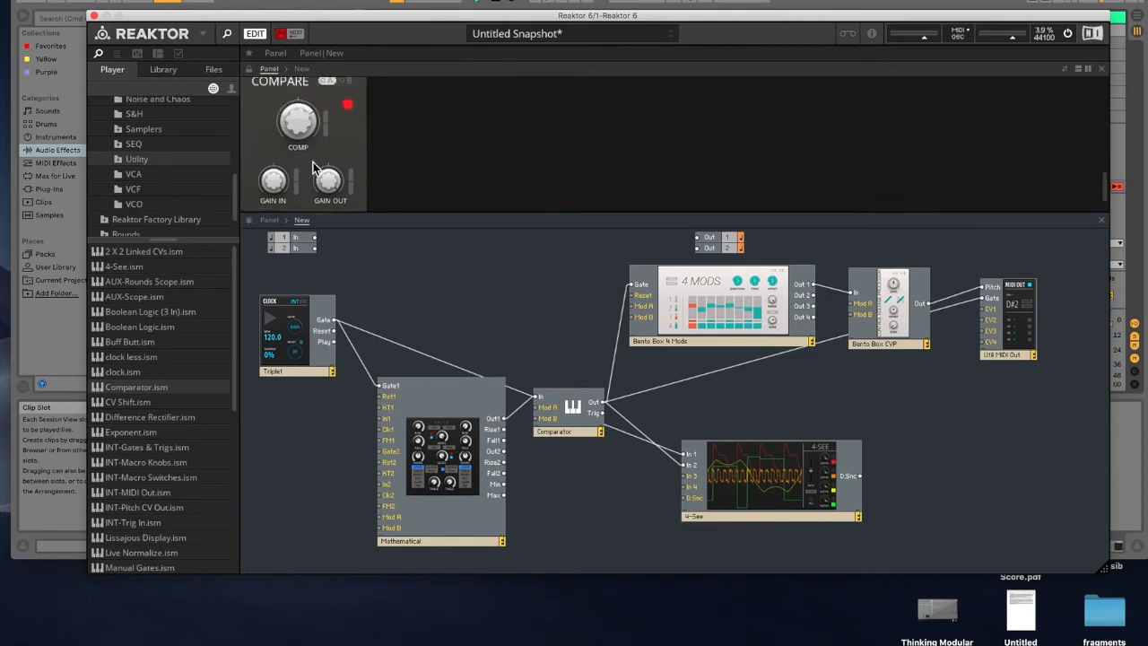
drag(305, 116, 306, 130)
click(499, 2)
drag(545, 17, 457, 0)
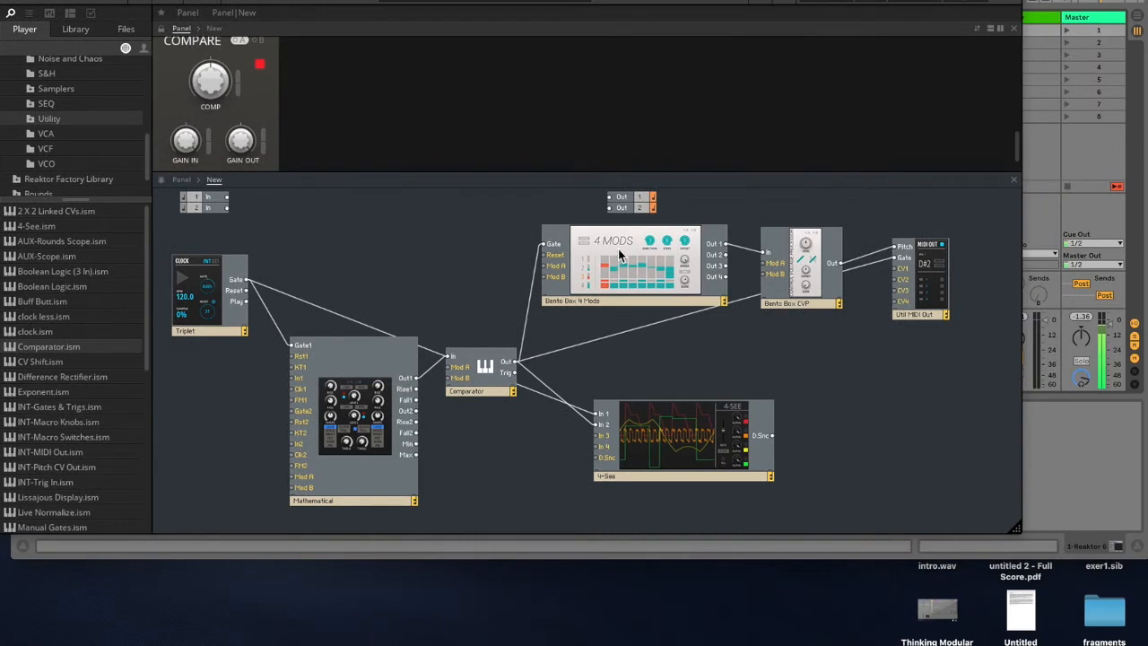
Step: Rearrange the 4 Mods and 4-See modules in the structure so the cabling is easier to follow
mouse_move(617, 248)
mouse_down()
mouse_move(562, 269)
mouse_move(531, 254)
mouse_move(534, 233)
mouse_up()
mouse_move(1000, 228)
mouse_down()
mouse_move(805, 304)
mouse_move(818, 263)
mouse_move(841, 253)
mouse_up()
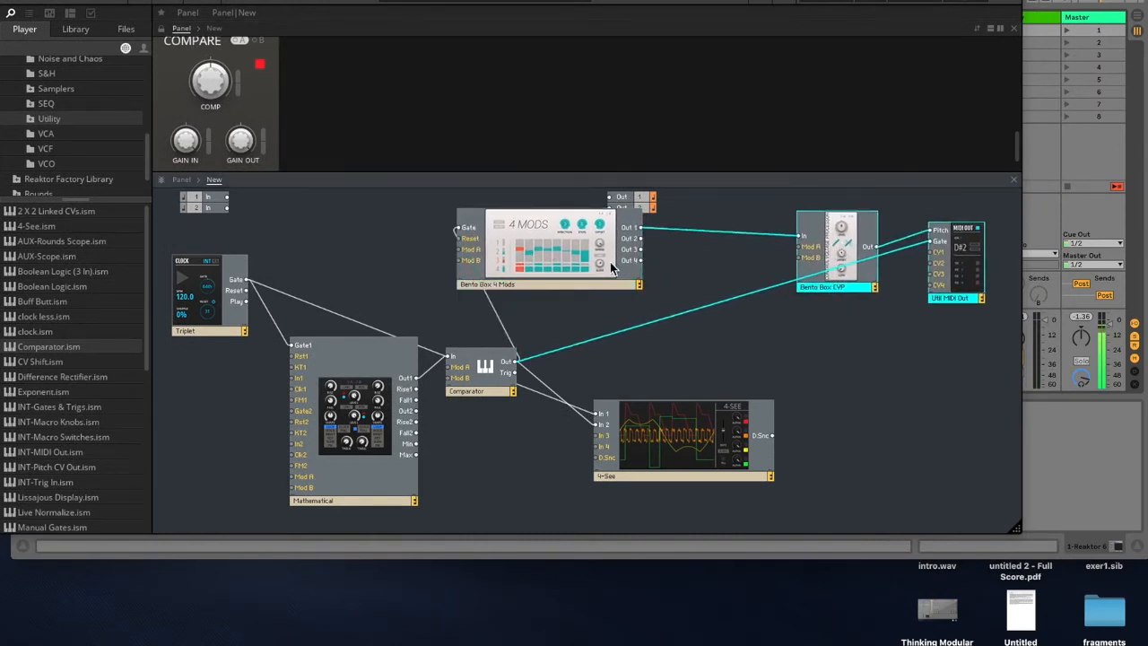
drag(571, 266, 665, 281)
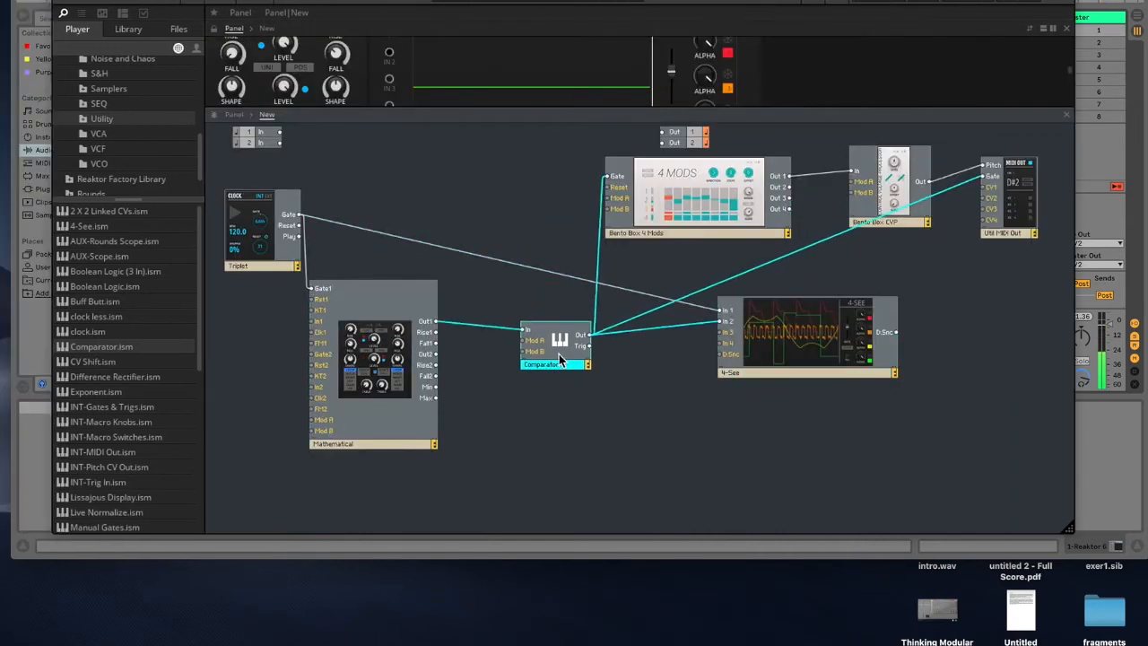
click(559, 354)
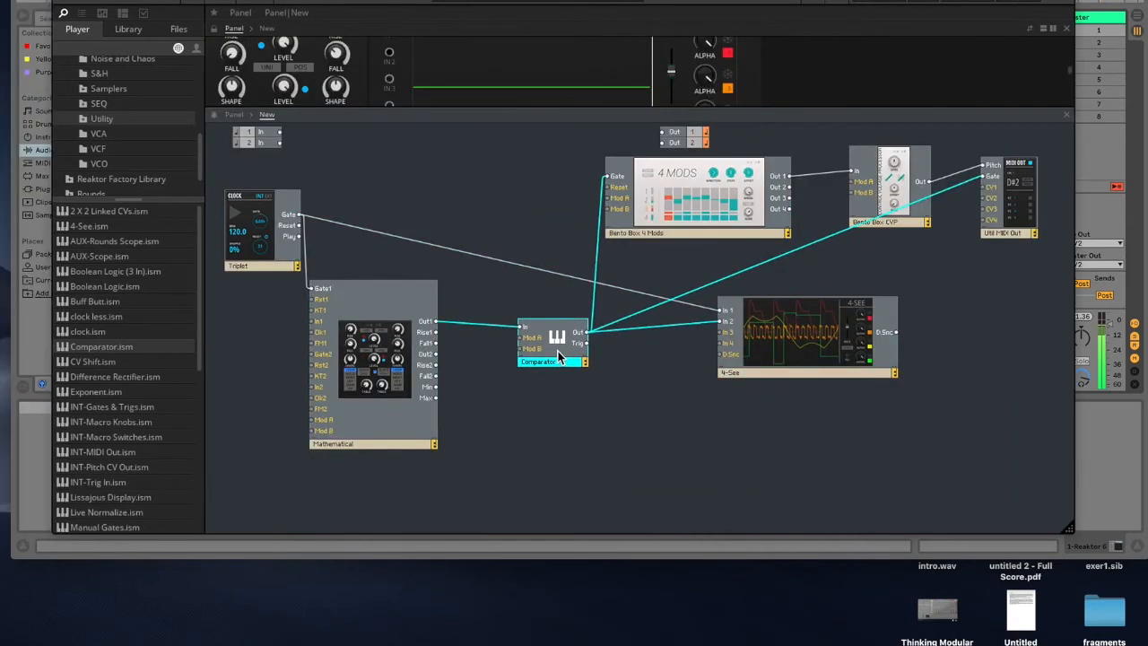
drag(791, 345, 849, 344)
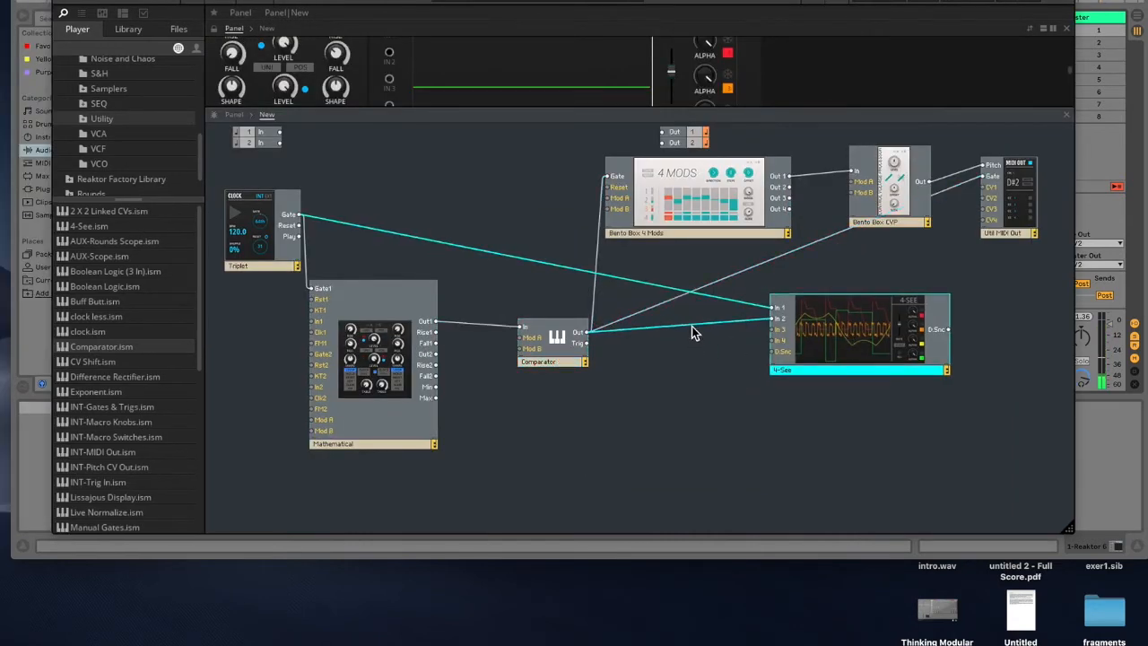
click(676, 385)
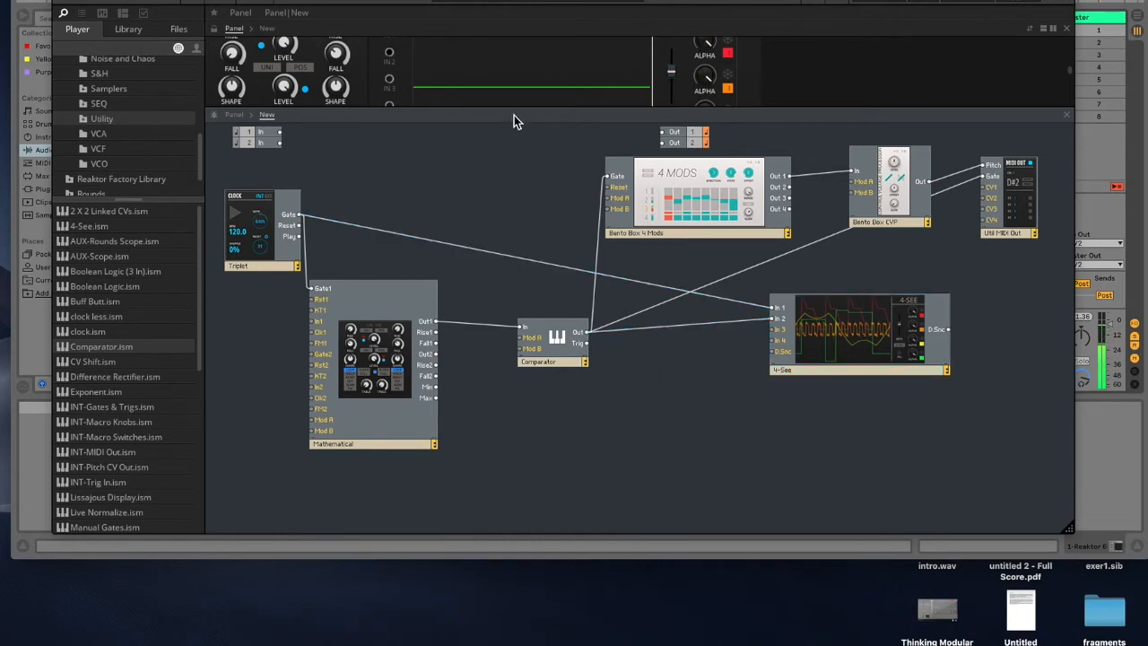
drag(499, 113, 495, 194)
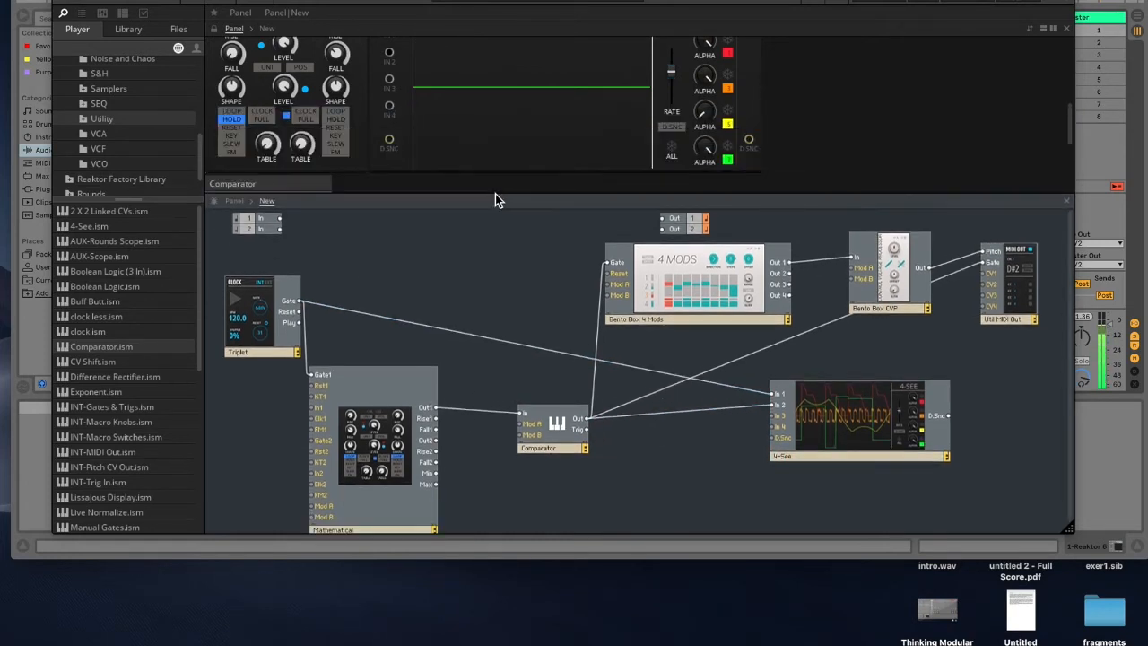
Step: Delete the cable from the Comparator's Out to the 4 Mods Gate input
click(594, 374)
key(Delete)
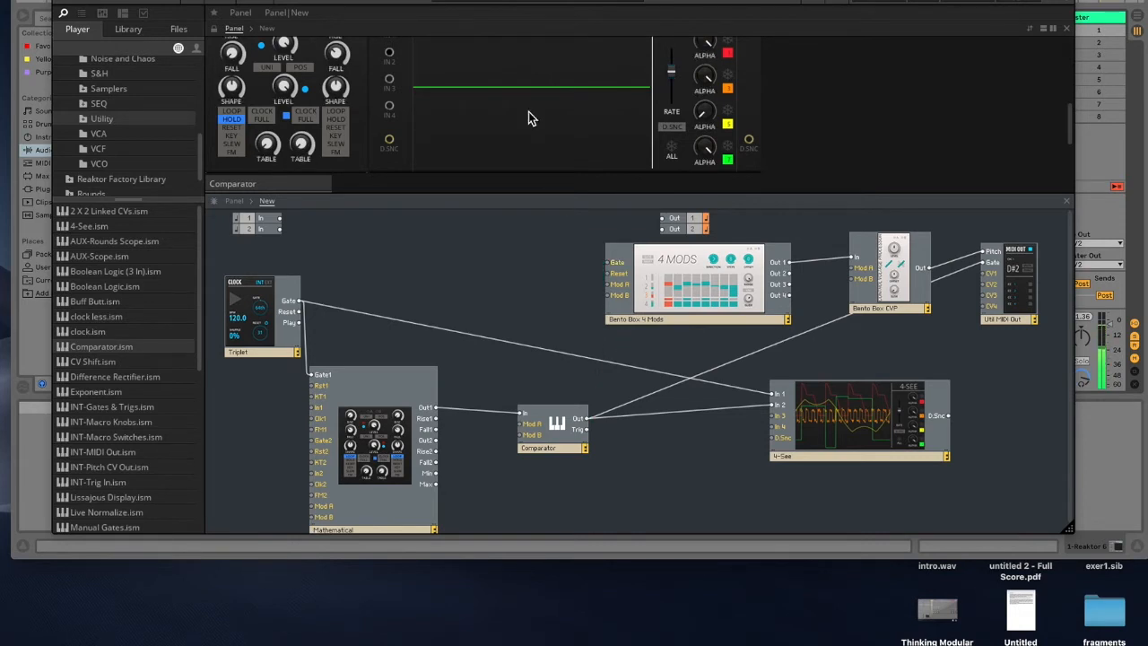
drag(346, 1, 349, 41)
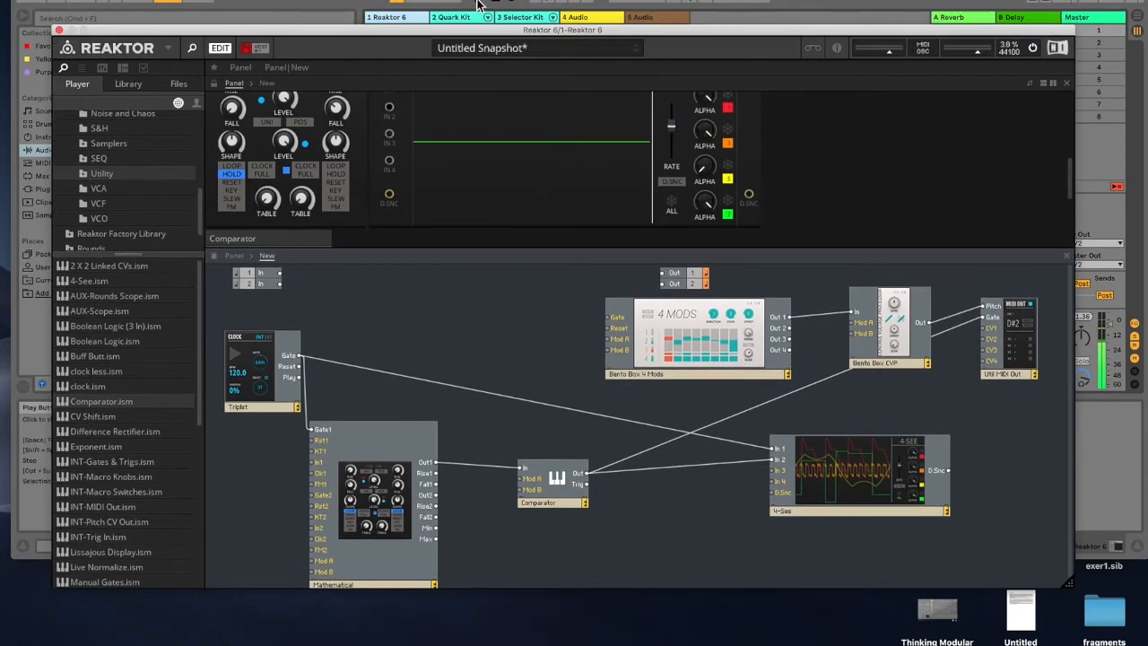
scroll(520, 147, up, 5)
scroll(529, 204, down, 6)
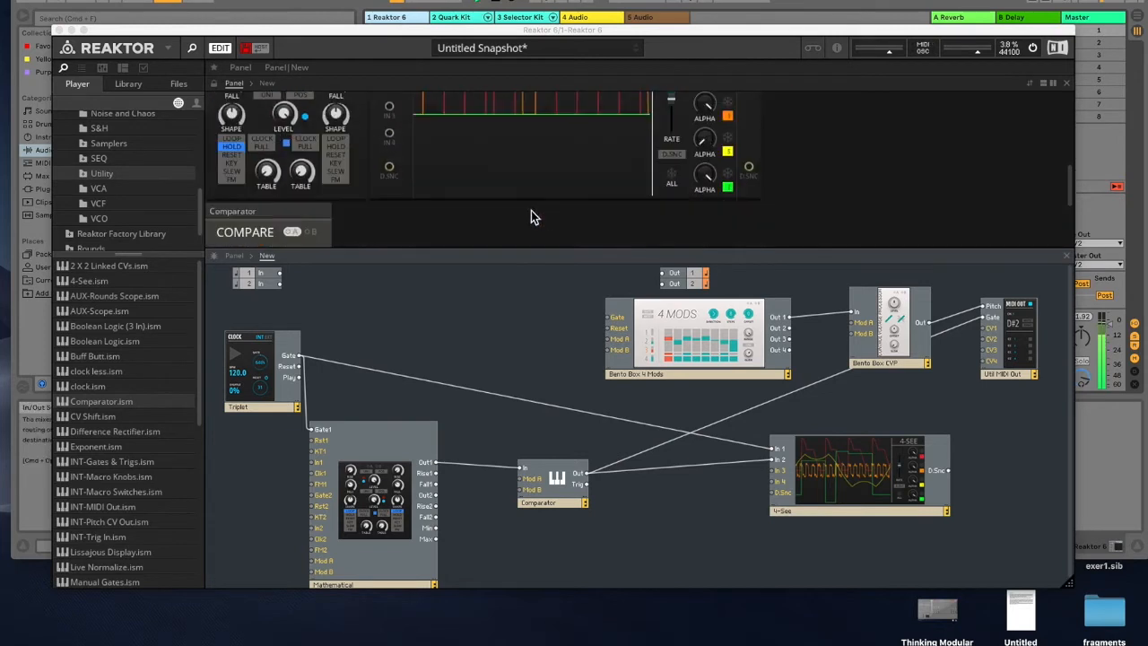
scroll(550, 162, up, 2)
scroll(550, 162, up, 2)
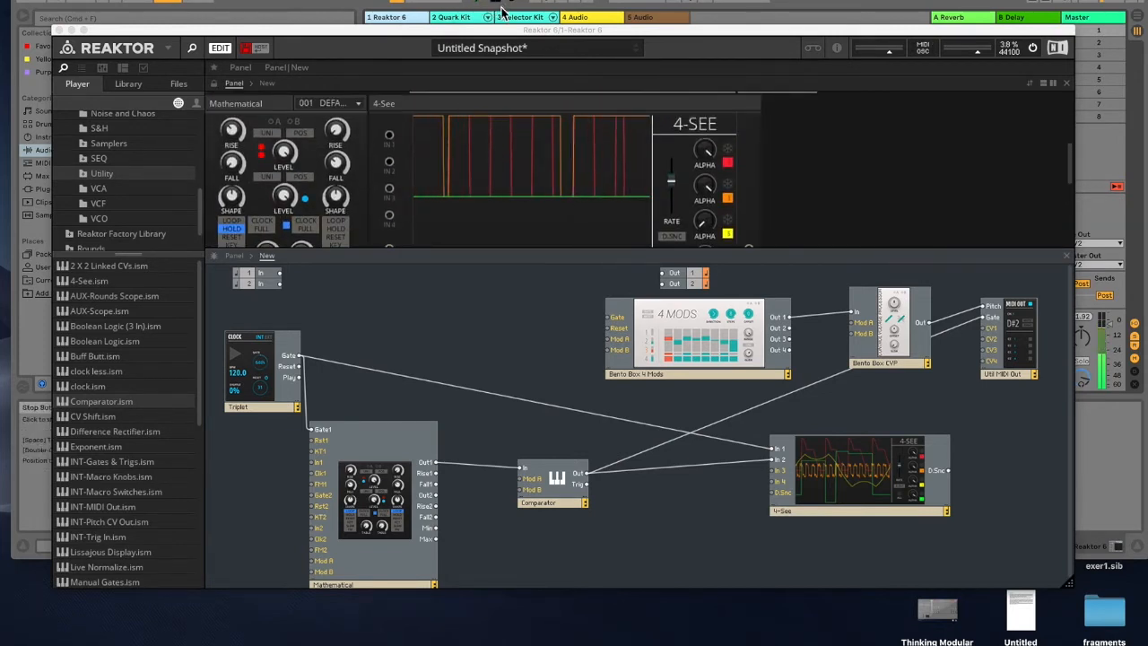
Step: Try to connect the Mathematical's Out1 directly to the 4-See's In 2
click(567, 493)
drag(568, 483, 568, 481)
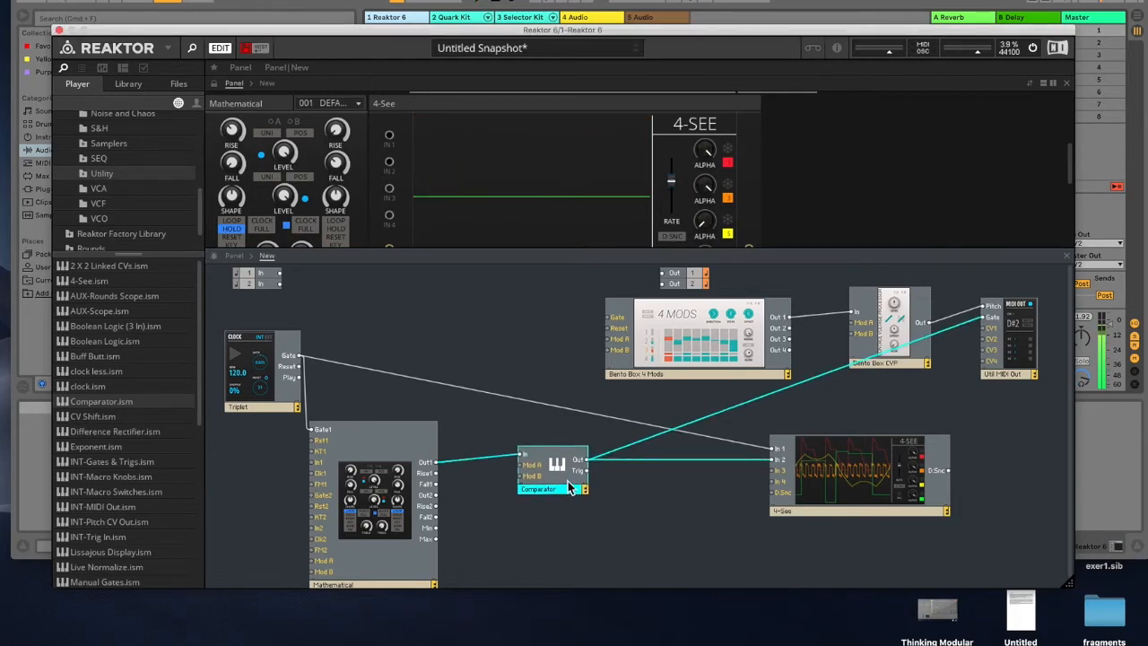
drag(544, 34, 541, 0)
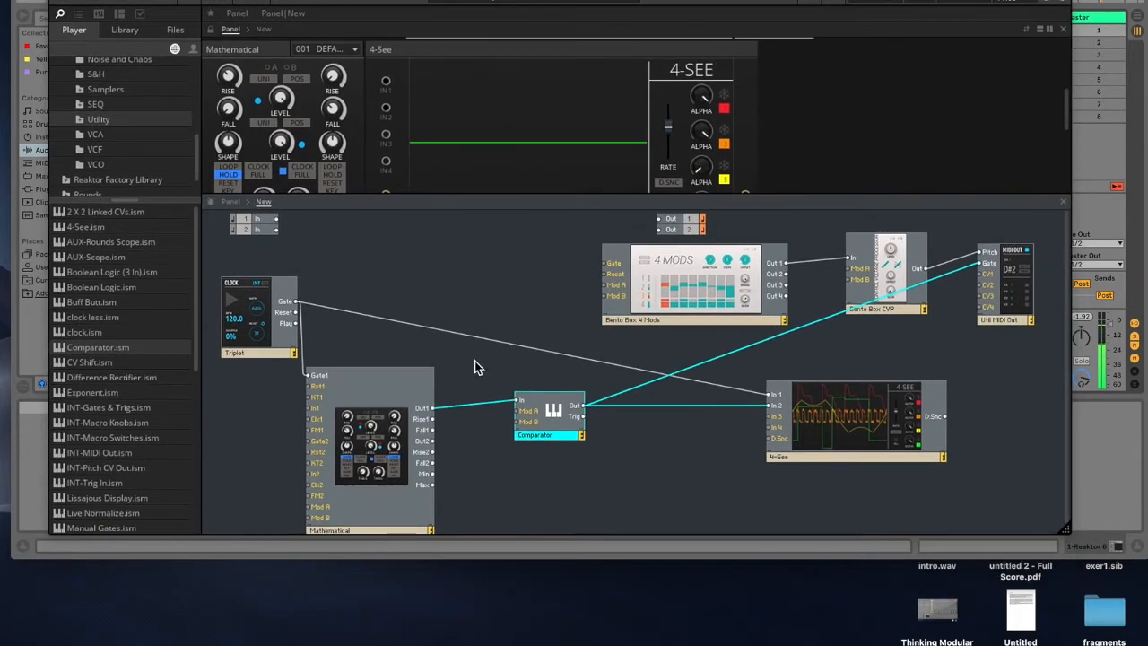
click(281, 105)
drag(433, 415, 771, 405)
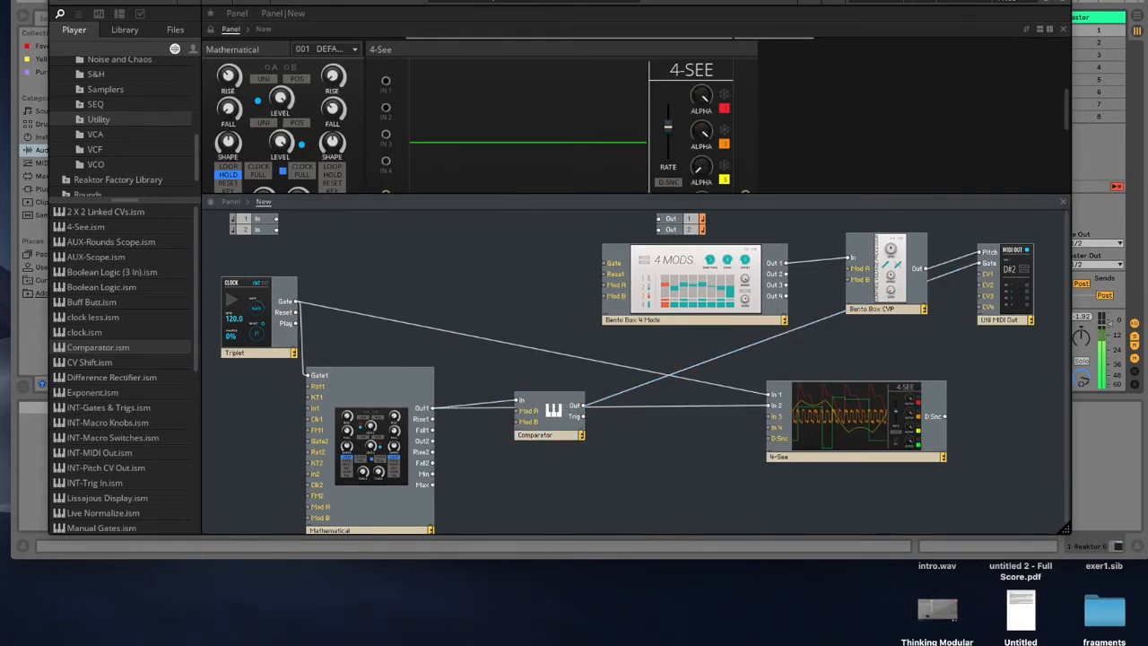
Step: Lower the Mathematical's first Level knob to about 81.5
drag(264, 0, 268, 51)
click(472, 4)
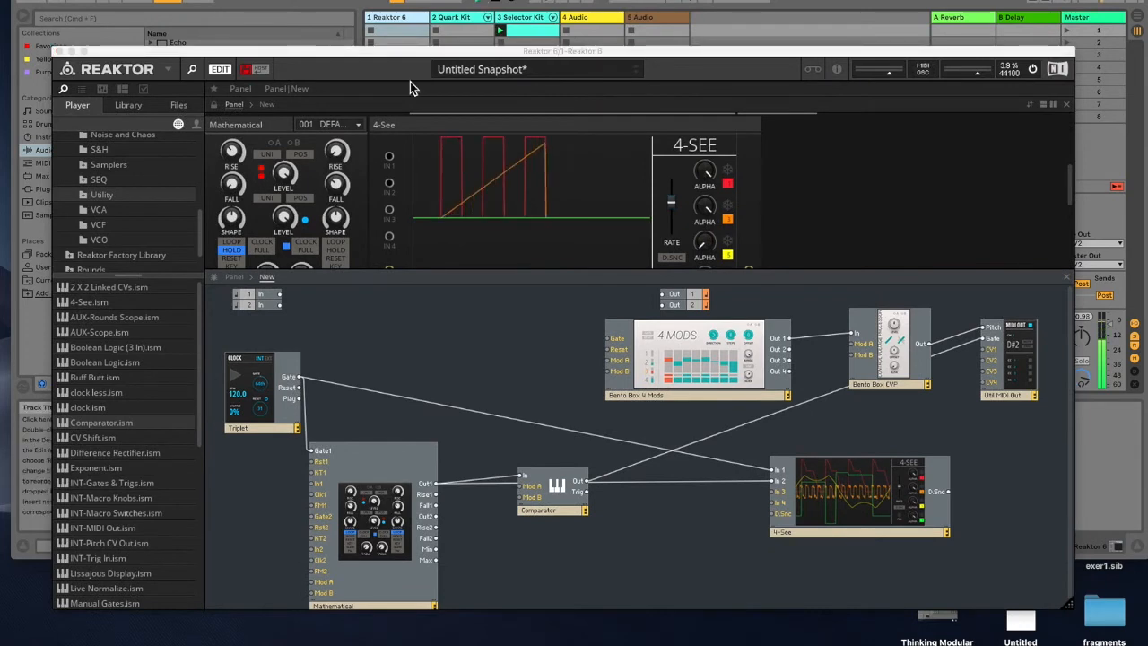
drag(284, 175, 291, 209)
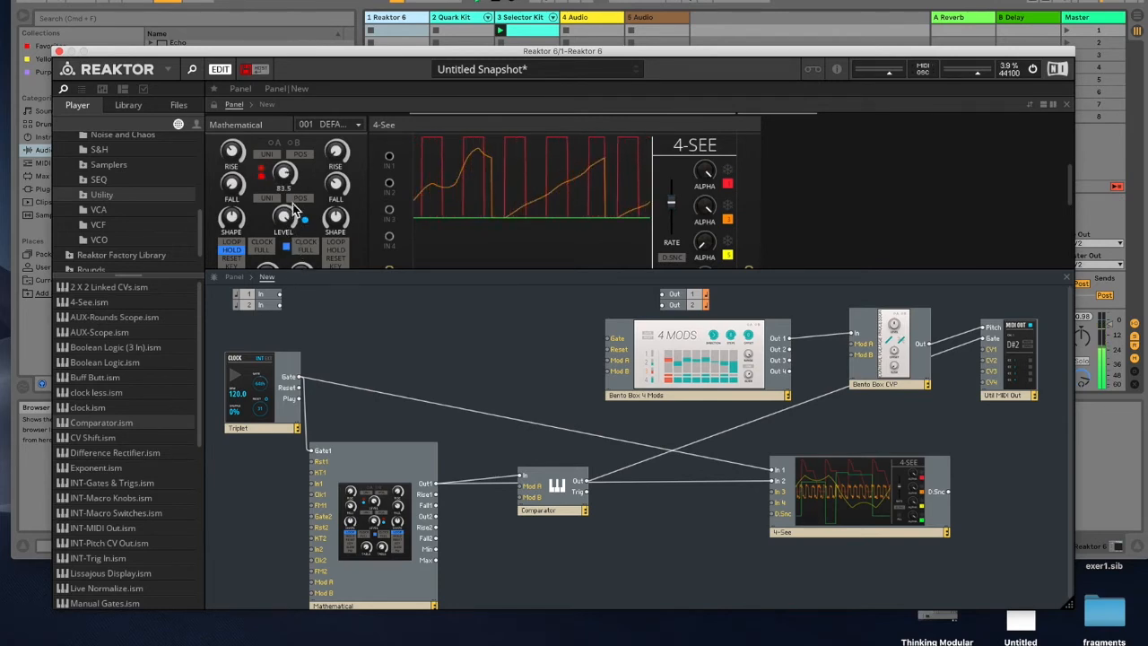
Step: Try patching the Comparator into the 4-See's In 3 and set the 4-See's first Alpha knob to 0
click(589, 480)
drag(589, 485, 777, 490)
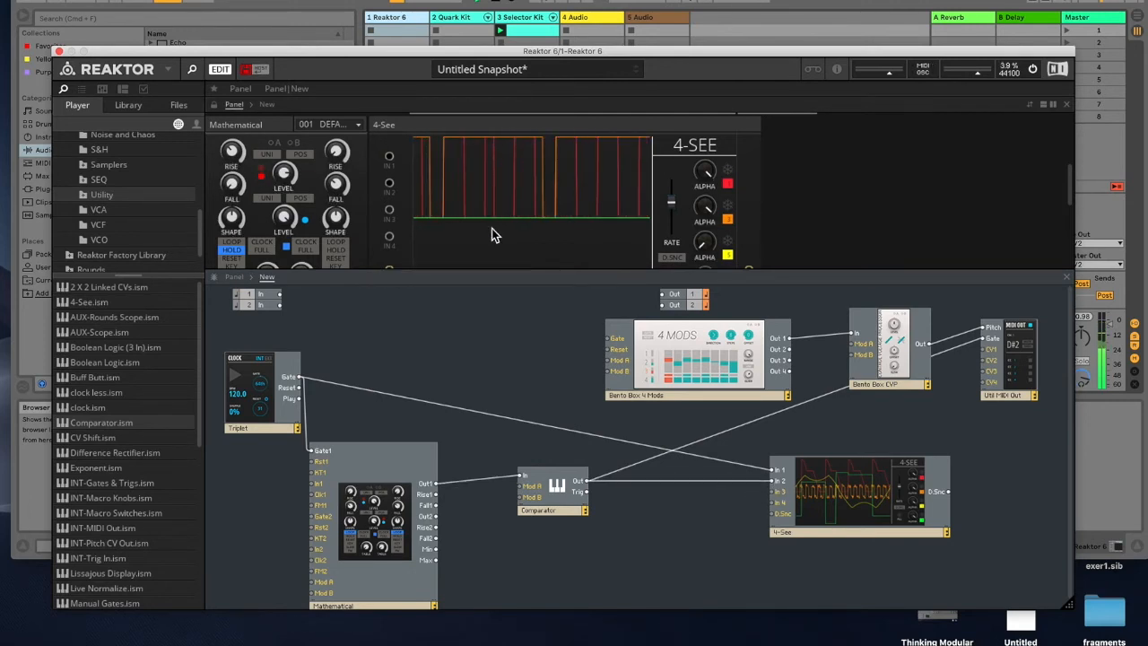
drag(706, 177, 773, 467)
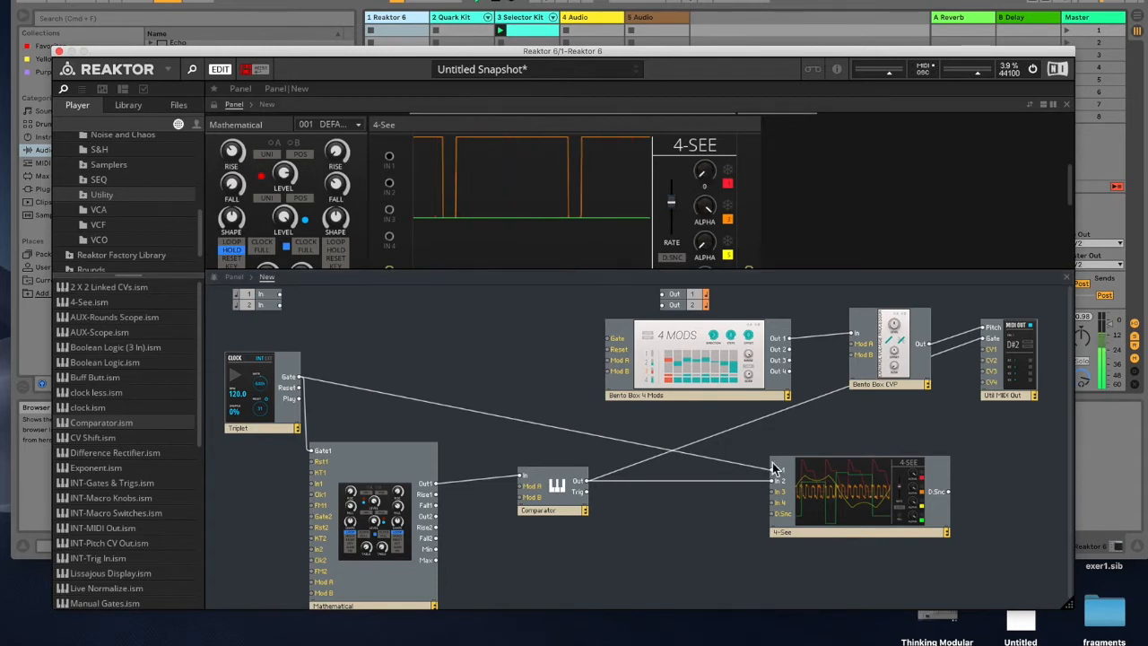
Step: Connect the Mathematical's Out1 to the 4-See's In 1, replacing the clock's Gate cable
click(720, 483)
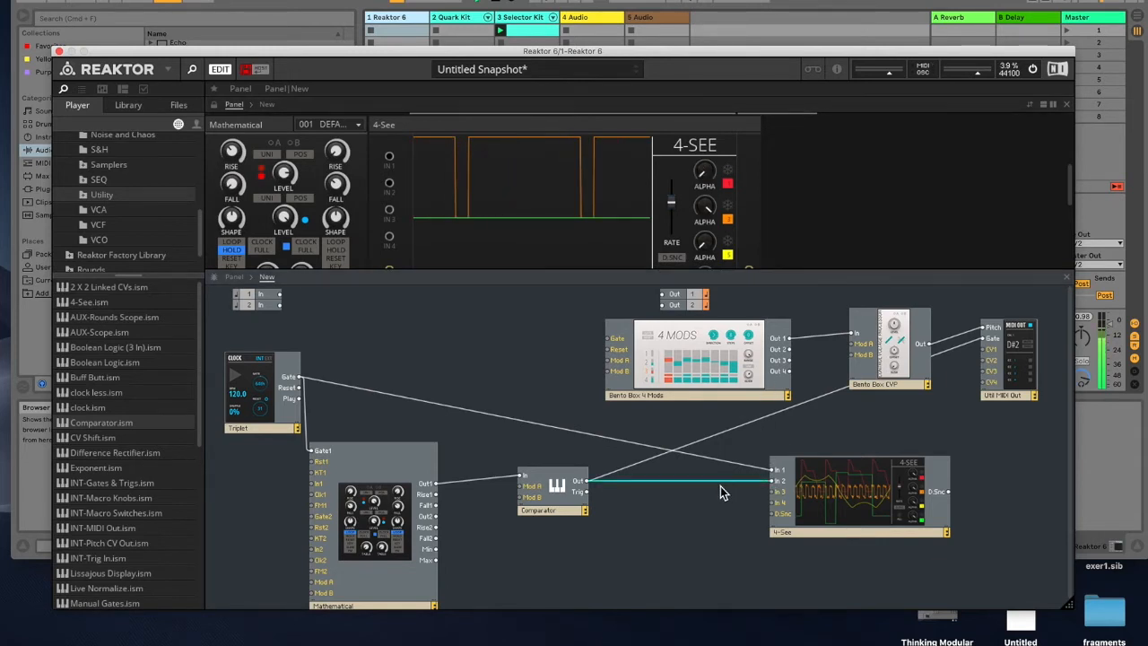
drag(436, 483, 771, 471)
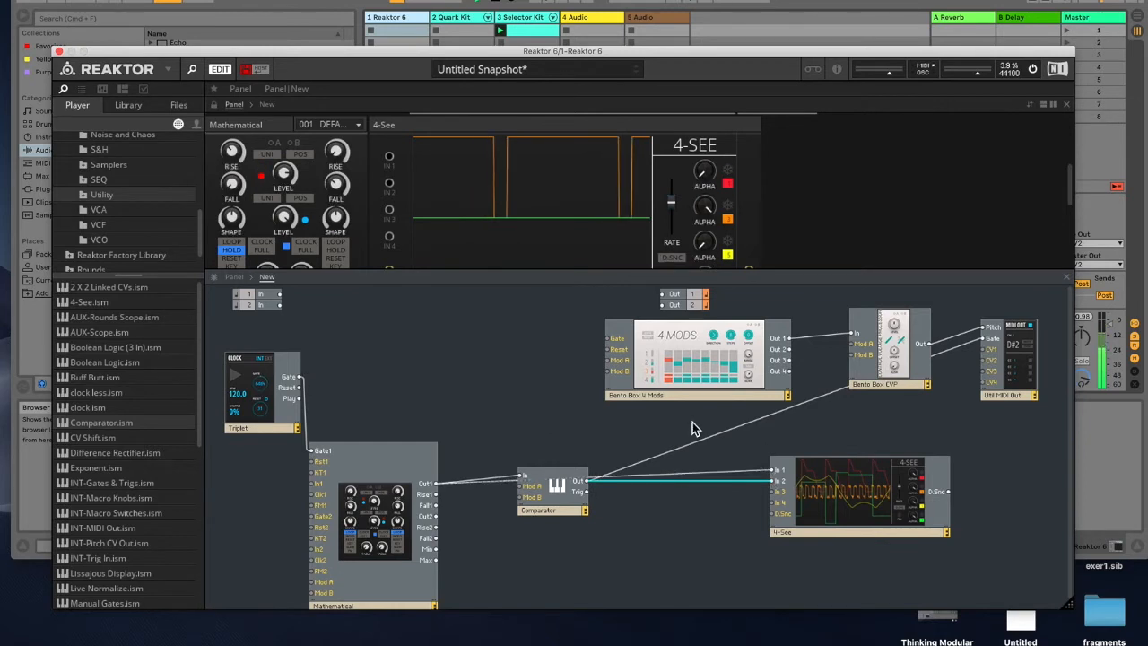
Step: Set the Mathematical's first Level knob to about 80.8 and raise the 4-See's first Alpha knob
drag(279, 176, 282, 64)
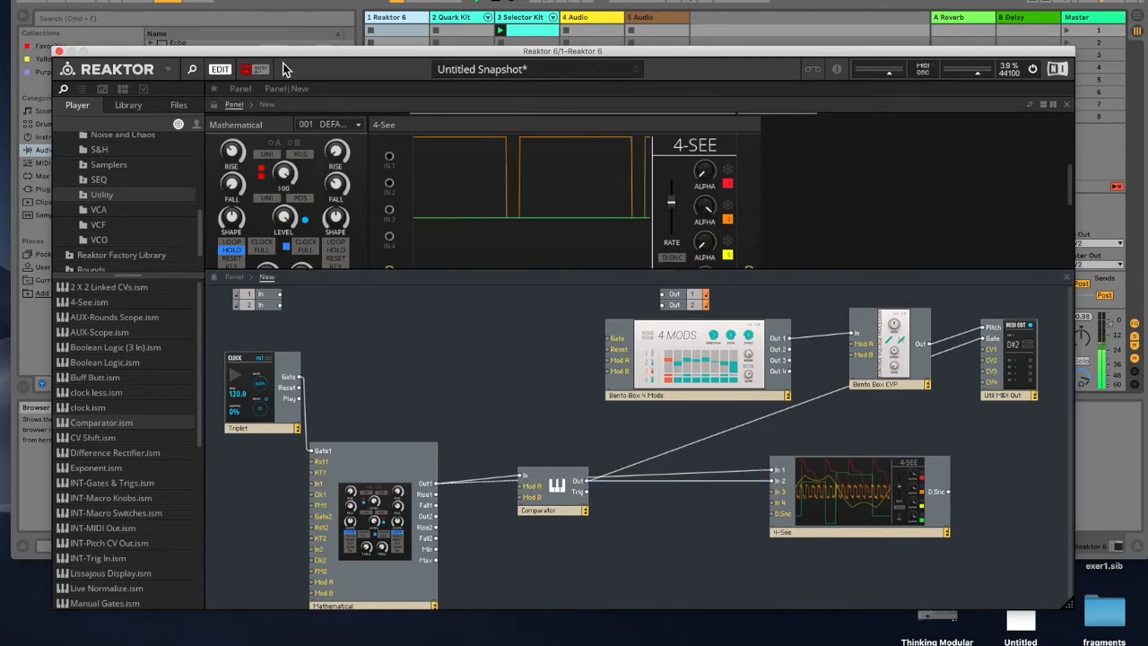
drag(403, 517, 402, 479)
drag(705, 175, 701, 72)
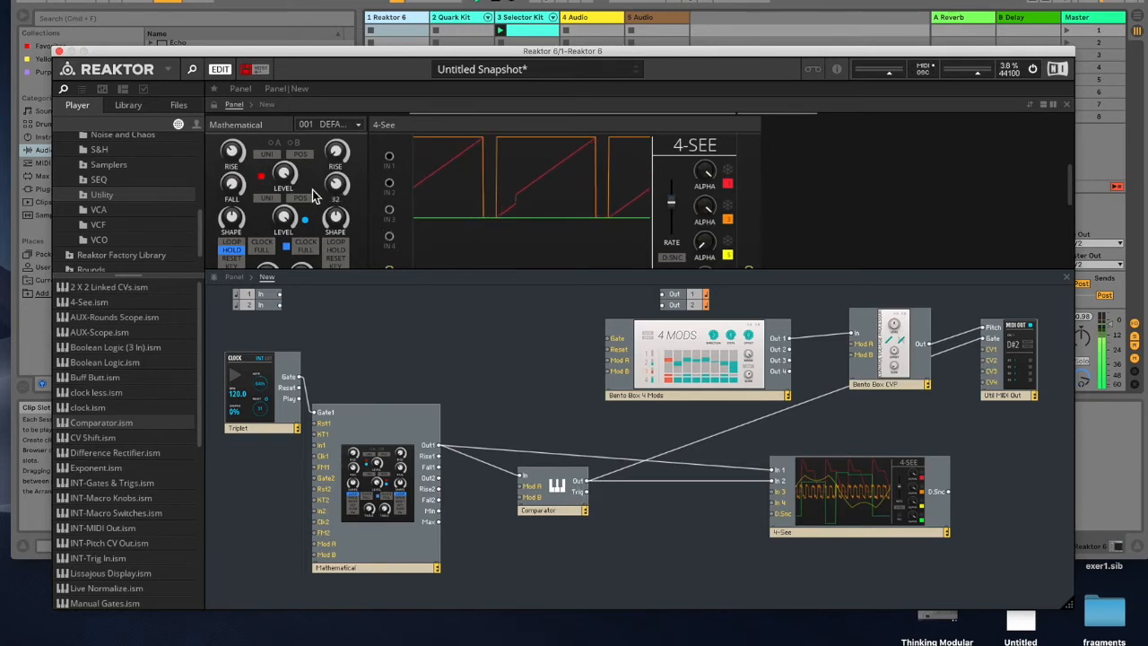
mouse_move(282, 175)
mouse_down()
mouse_move(307, 316)
mouse_move(282, 241)
mouse_up()
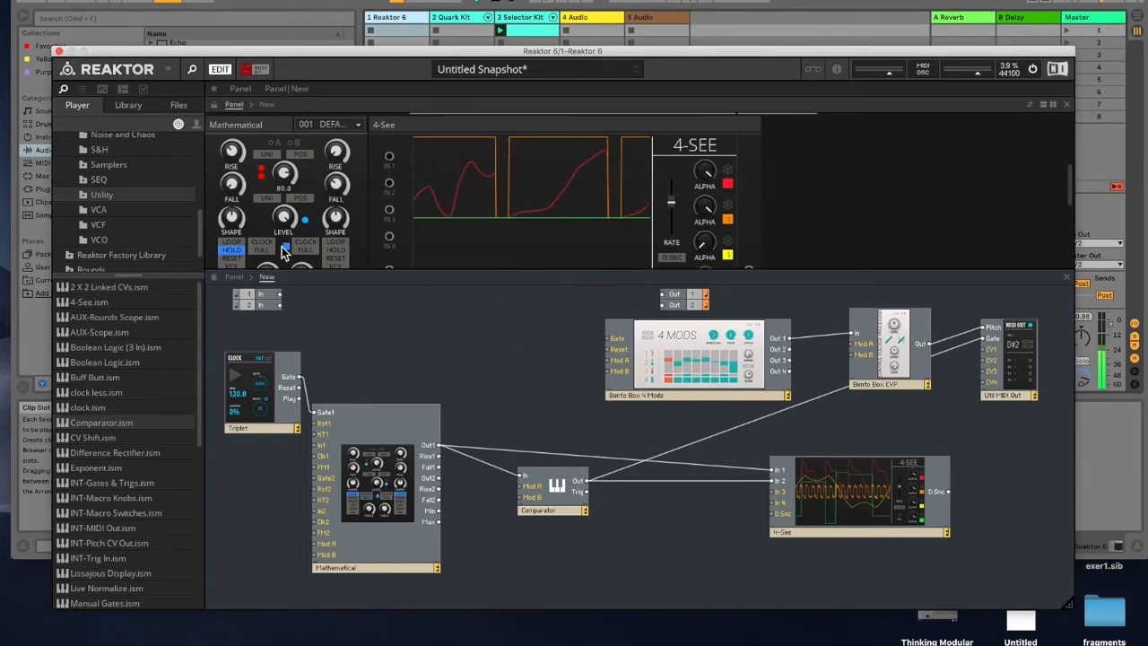
Step: Add a second Comparator module to the structure below the first one
scroll(439, 206, down, 3)
drag(410, 269, 399, 343)
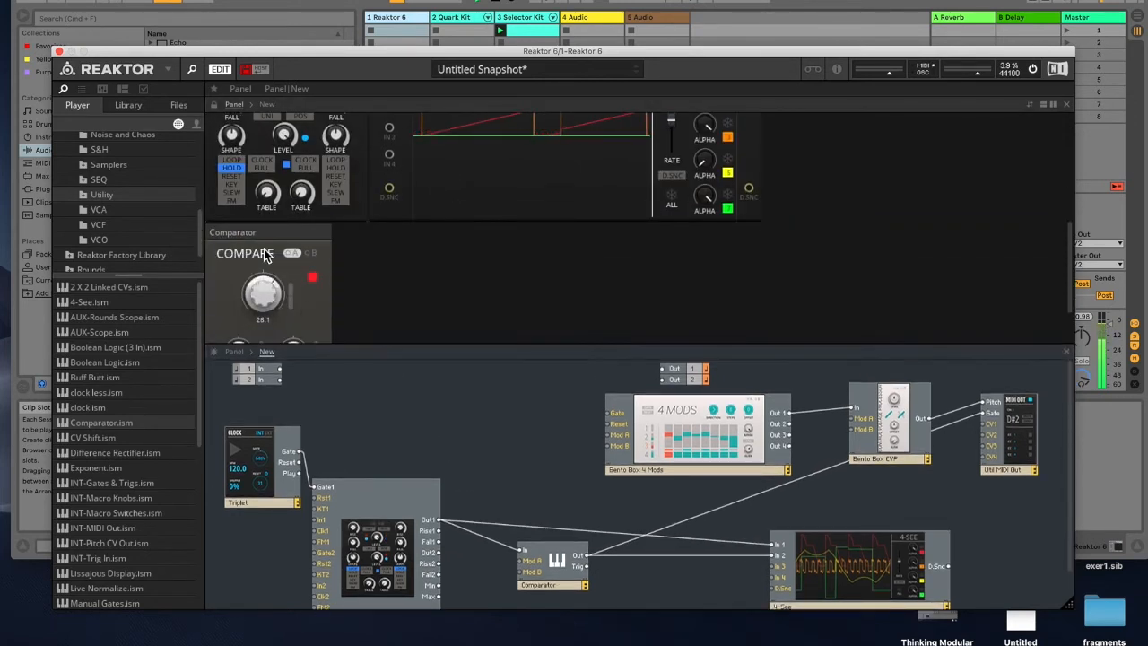
scroll(423, 256, up, 3)
mouse_move(284, 230)
mouse_down()
mouse_move(346, 373)
mouse_move(300, 246)
mouse_move(297, 202)
mouse_move(312, 252)
mouse_move(307, 212)
mouse_move(284, 274)
mouse_move(299, 266)
mouse_move(332, 461)
mouse_move(282, 192)
mouse_move(289, 289)
mouse_move(278, 240)
mouse_move(291, 309)
mouse_move(274, 185)
mouse_move(293, 214)
mouse_move(284, 164)
mouse_move(272, 171)
mouse_move(285, 223)
mouse_up()
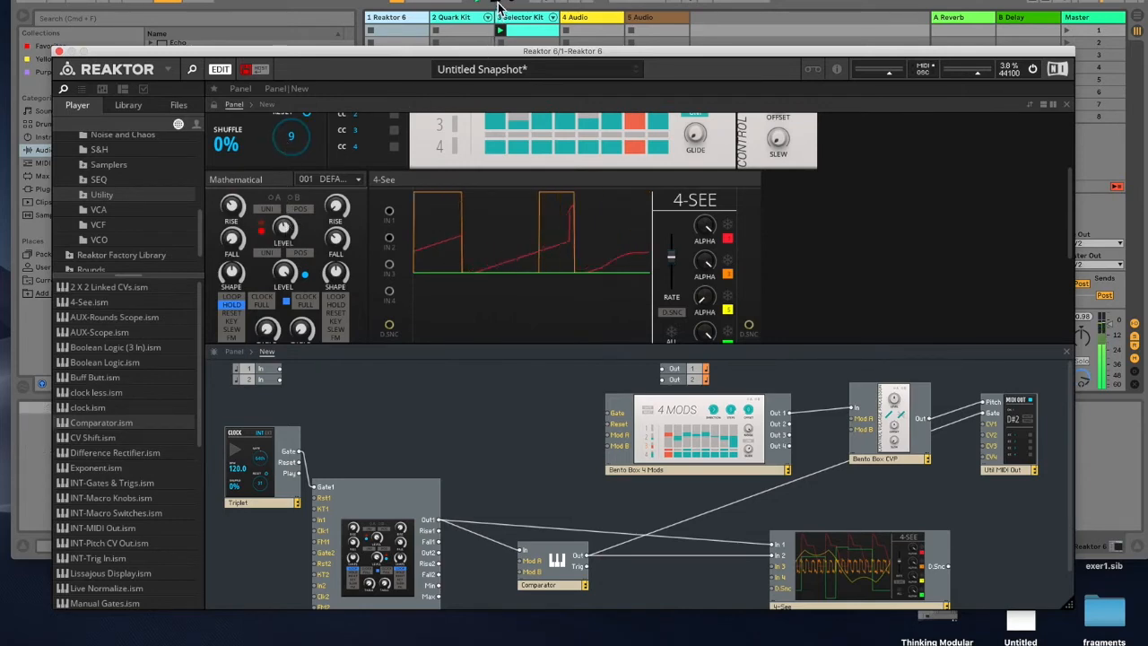
drag(476, 51, 440, 0)
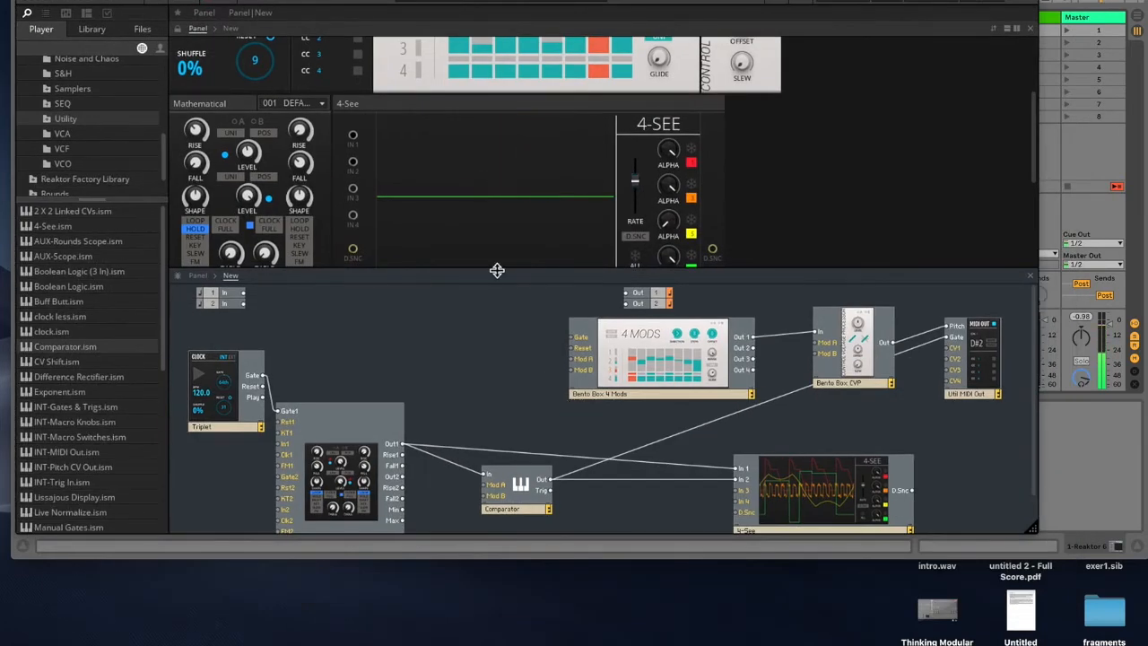
drag(498, 270, 500, 104)
drag(519, 340, 518, 296)
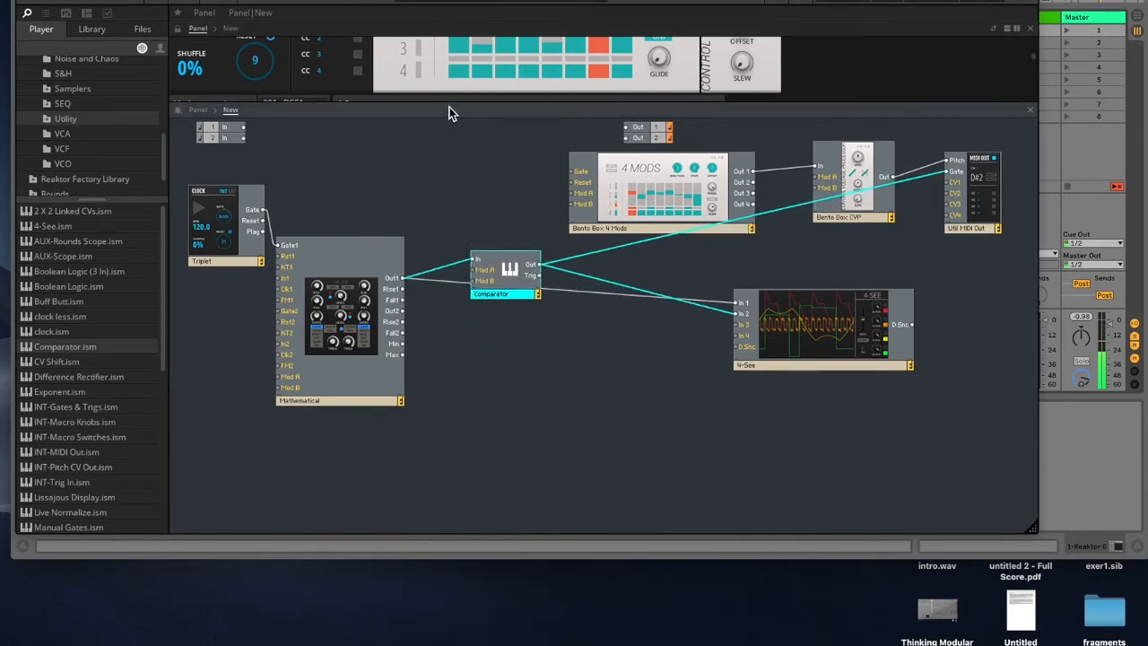
drag(451, 106, 463, 220)
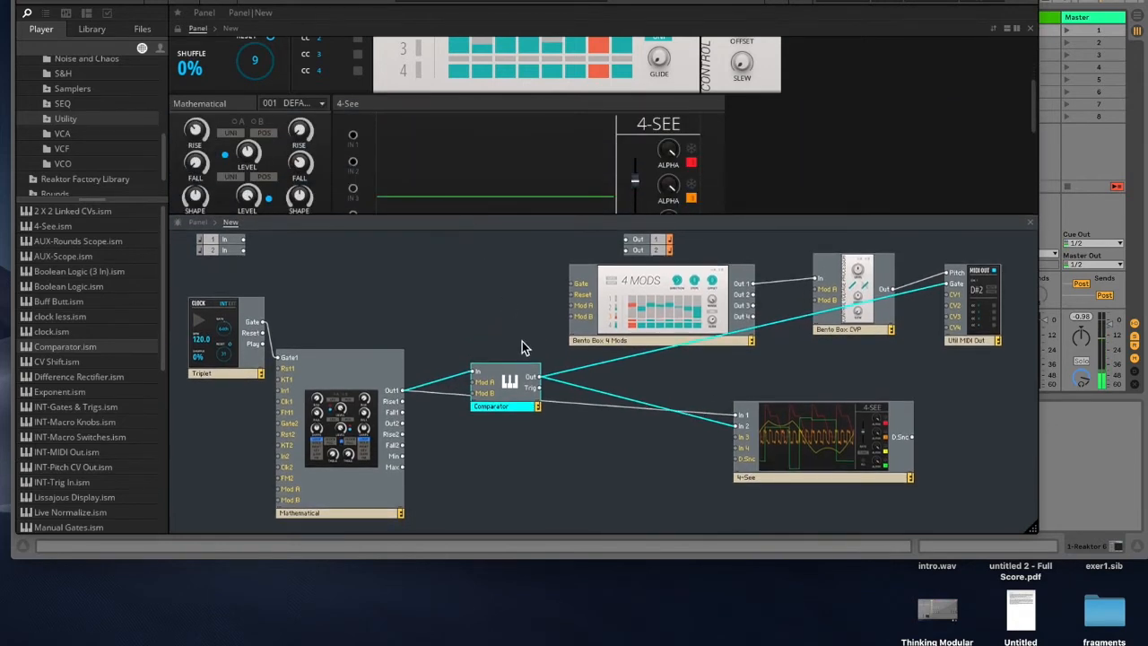
drag(518, 400, 515, 392)
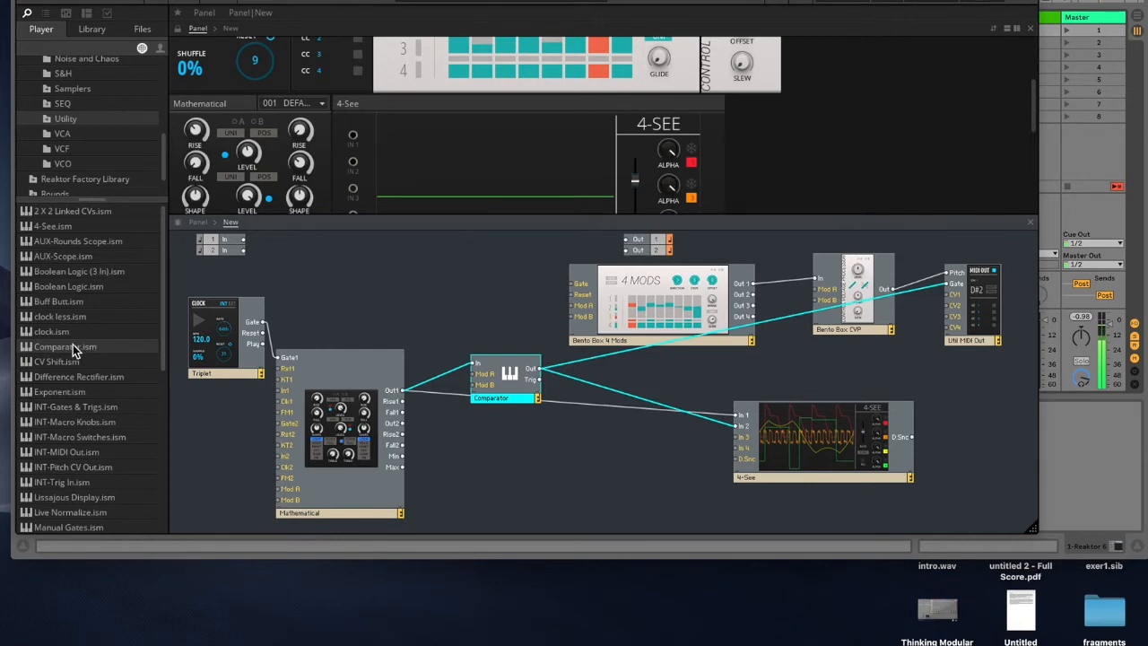
drag(69, 351, 523, 468)
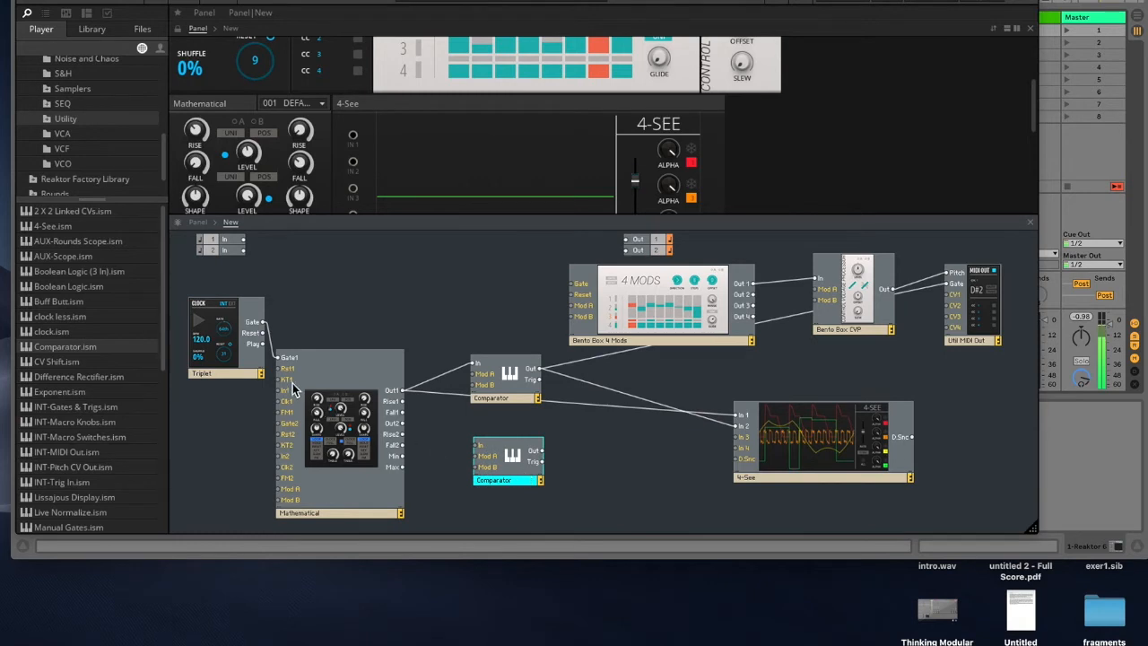
Step: Patch the Clock's Gate into the Mathematical's Gate2 and switch the Mathematical's second channel to Hold
drag(241, 363, 215, 366)
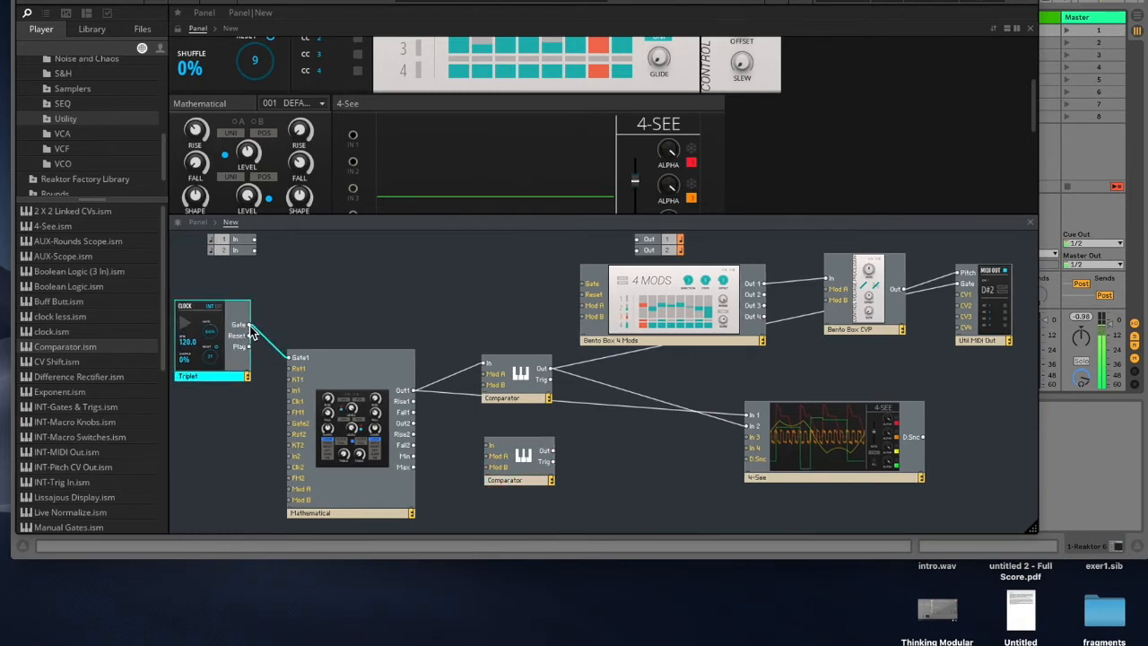
drag(275, 401, 290, 423)
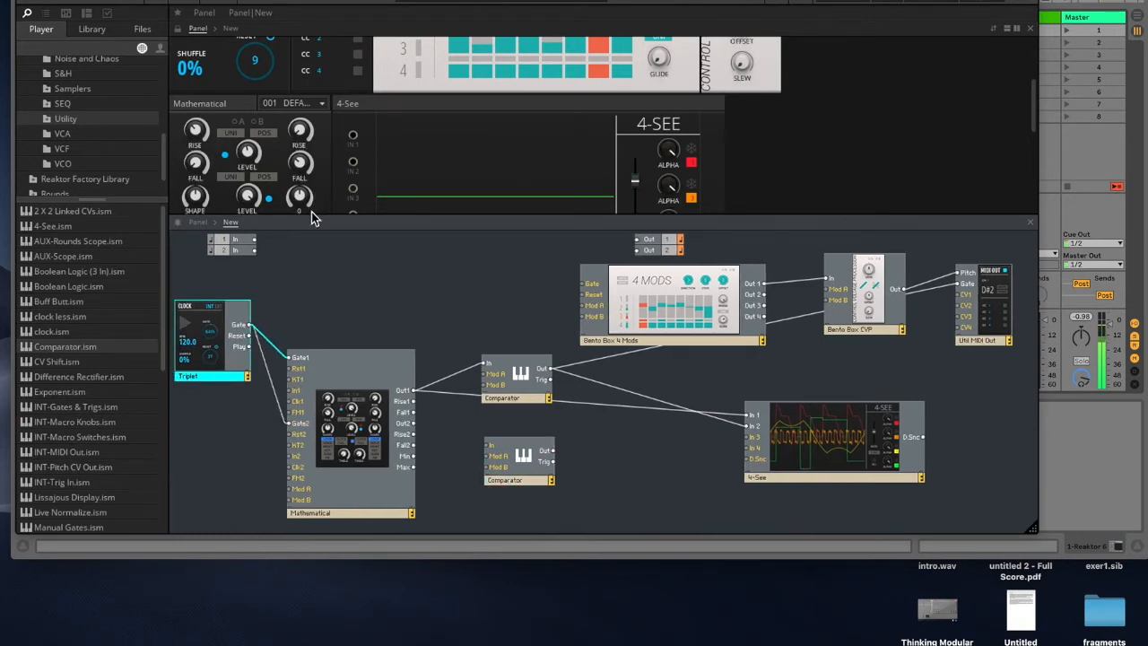
drag(311, 216, 310, 314)
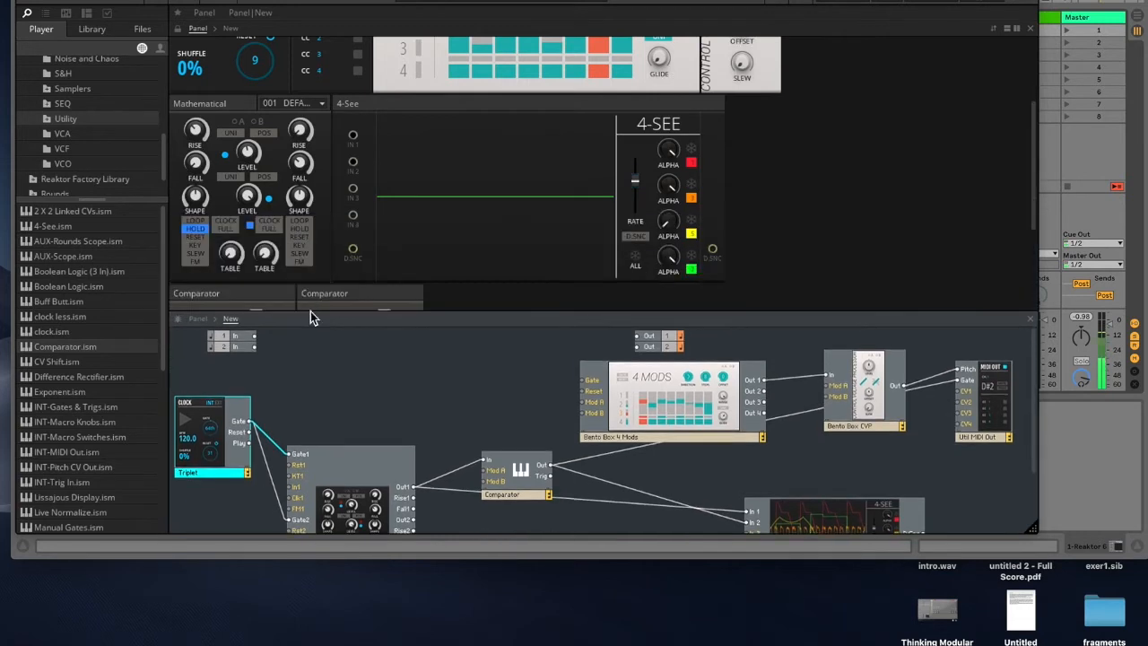
click(302, 233)
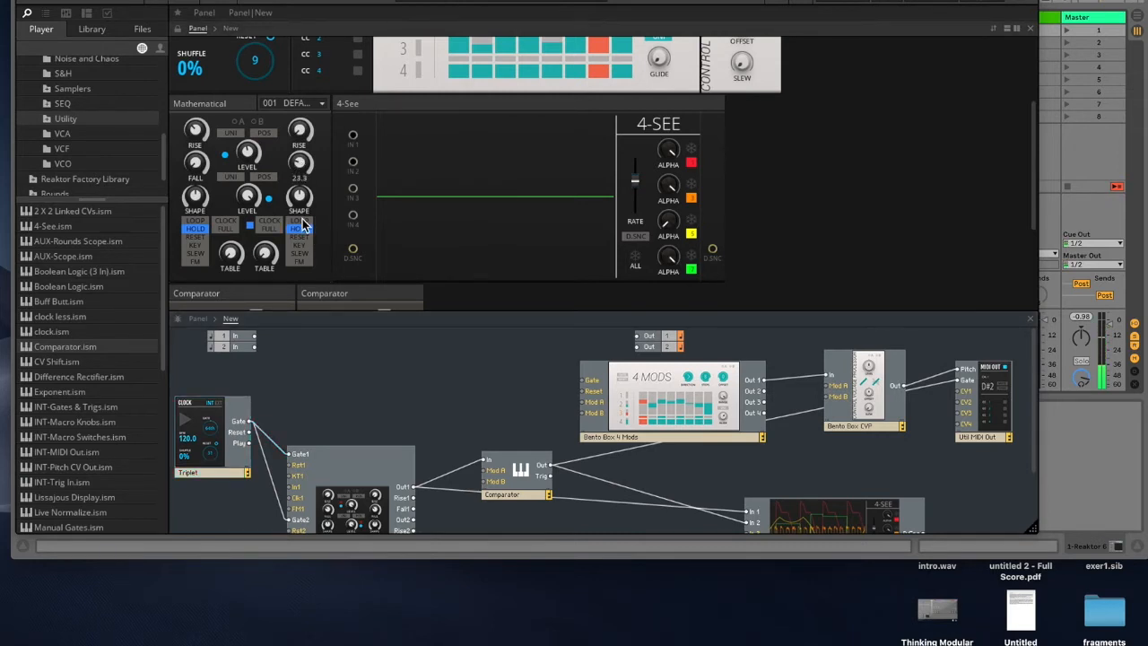
Step: Arrange the two Comparator panels beside the Mathematical in the panel view
scroll(498, 224, down, 4)
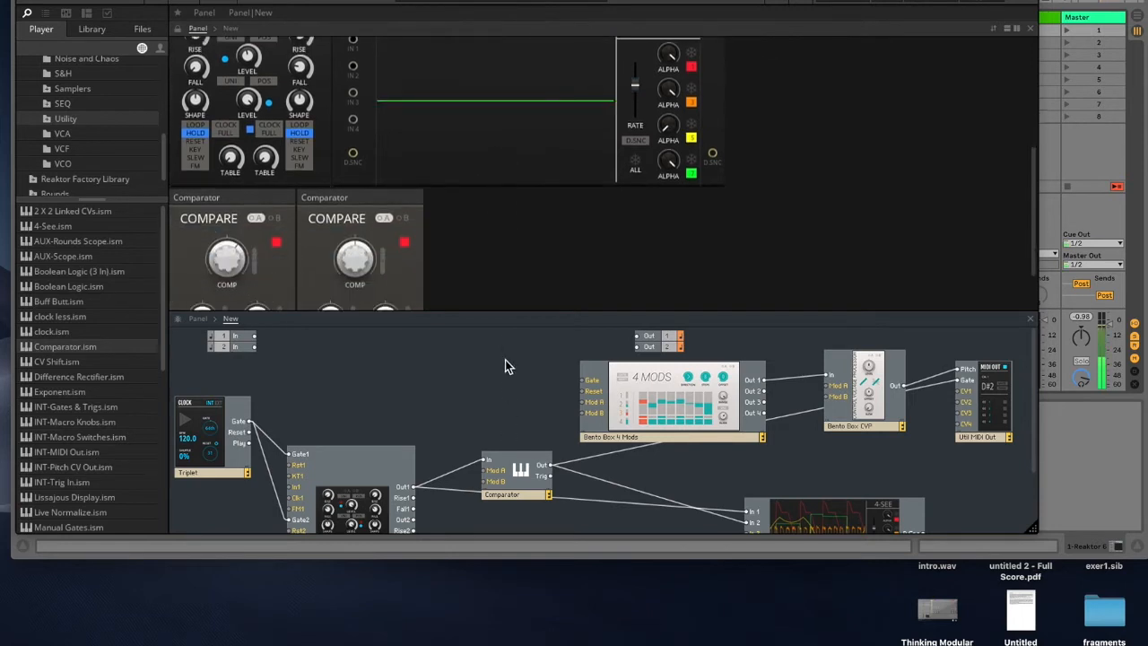
click(518, 475)
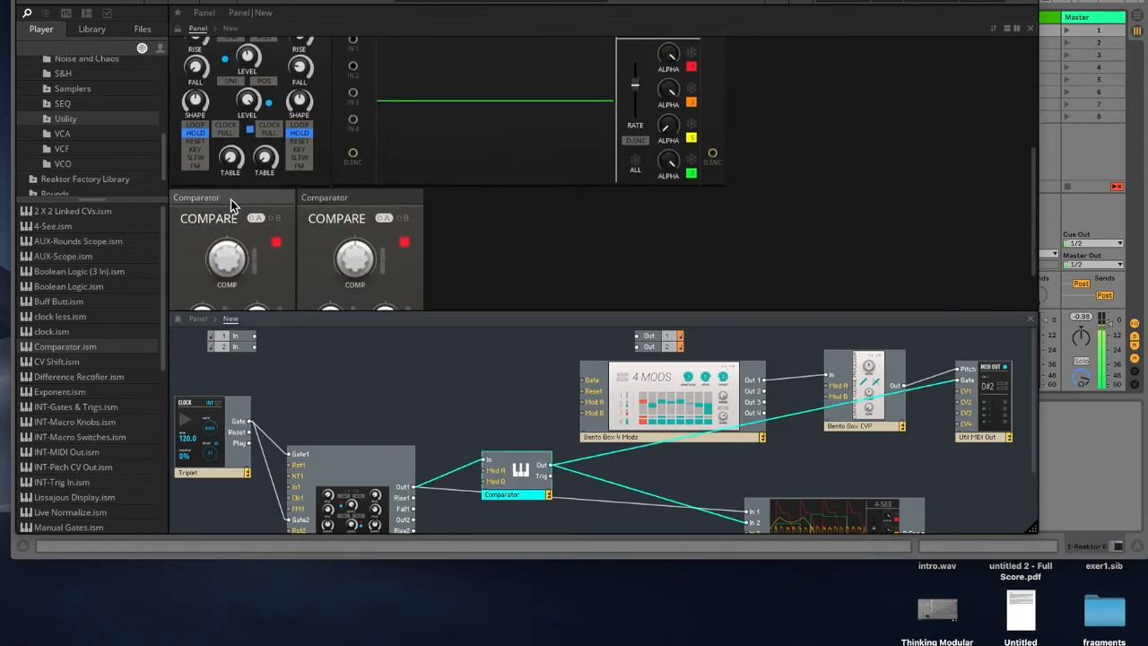
drag(231, 204, 197, 54)
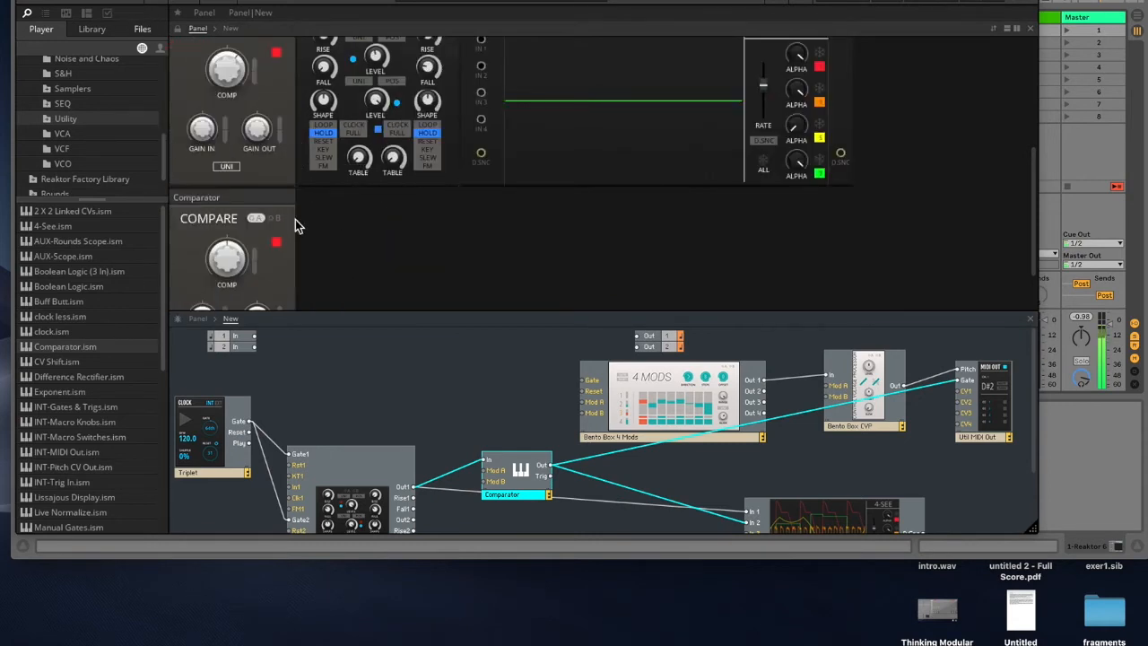
drag(305, 197, 520, 12)
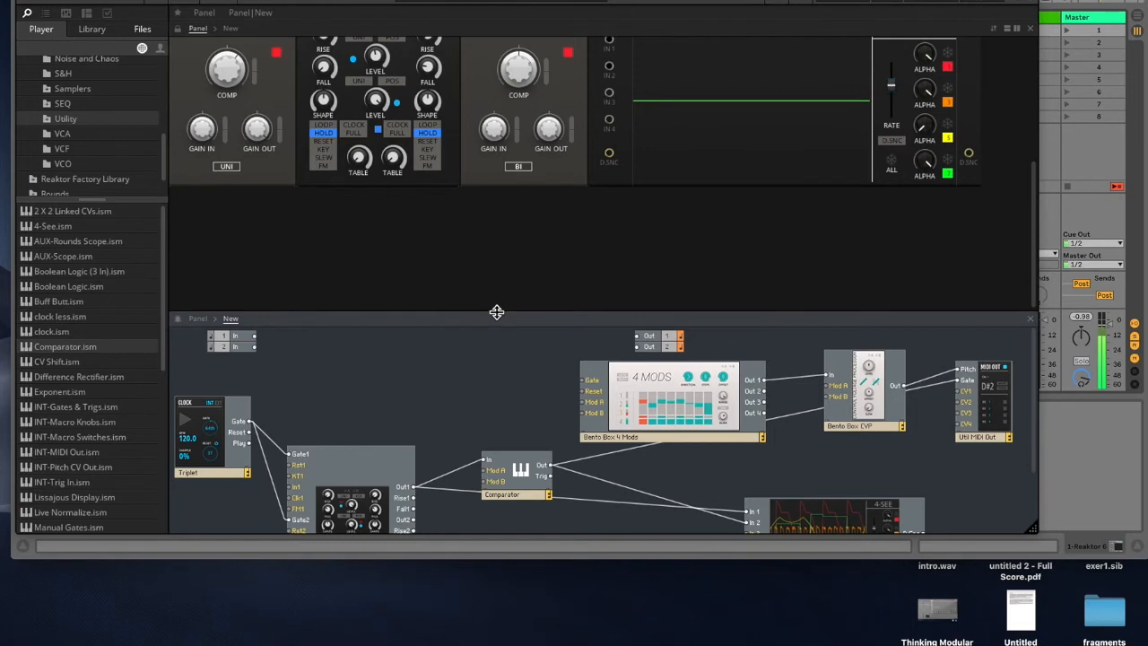
drag(498, 297, 502, 162)
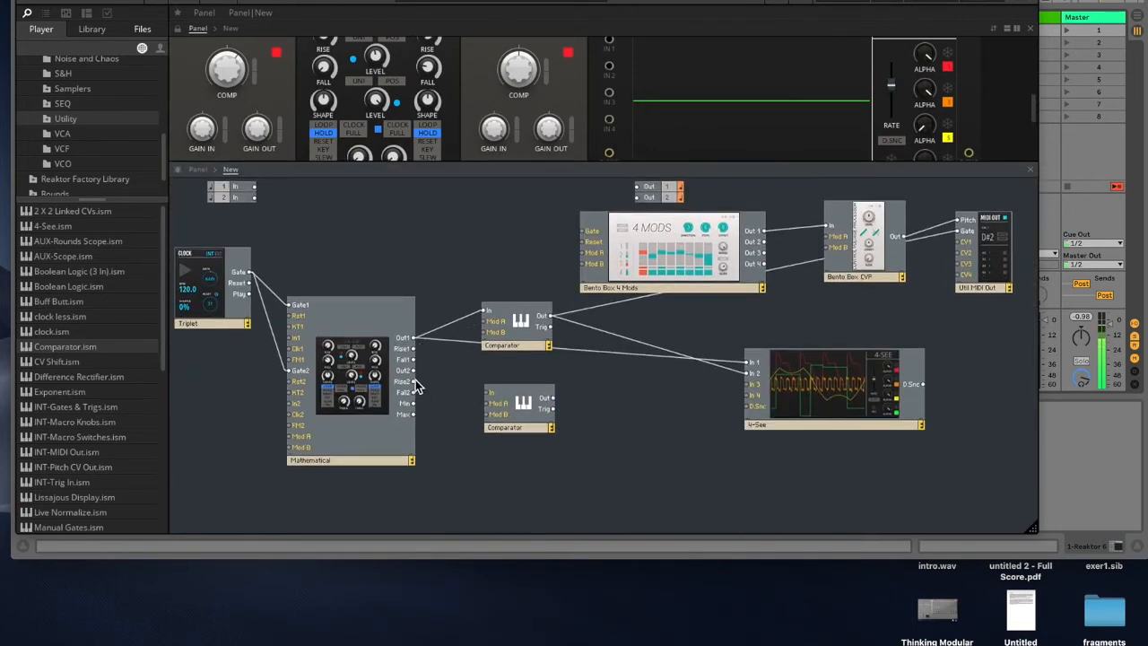
Step: Connect the Mathematical's Out2 to the second Comparator's In and set that Comparator to UNI
drag(414, 370, 486, 386)
drag(536, 430, 534, 425)
drag(515, 164, 515, 249)
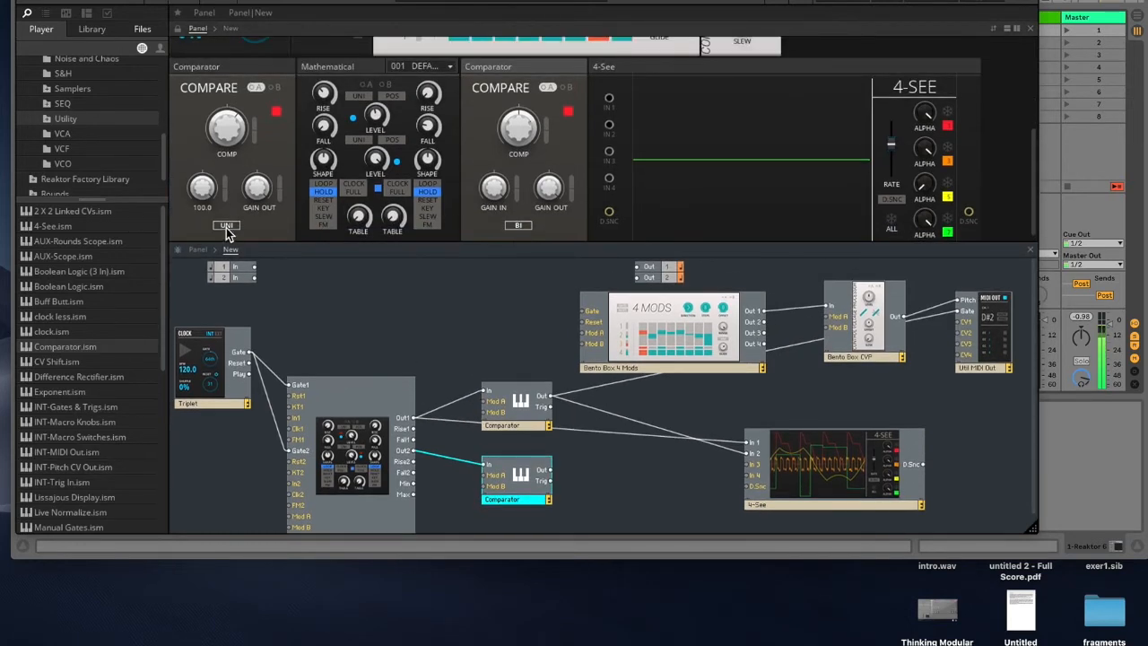
click(518, 227)
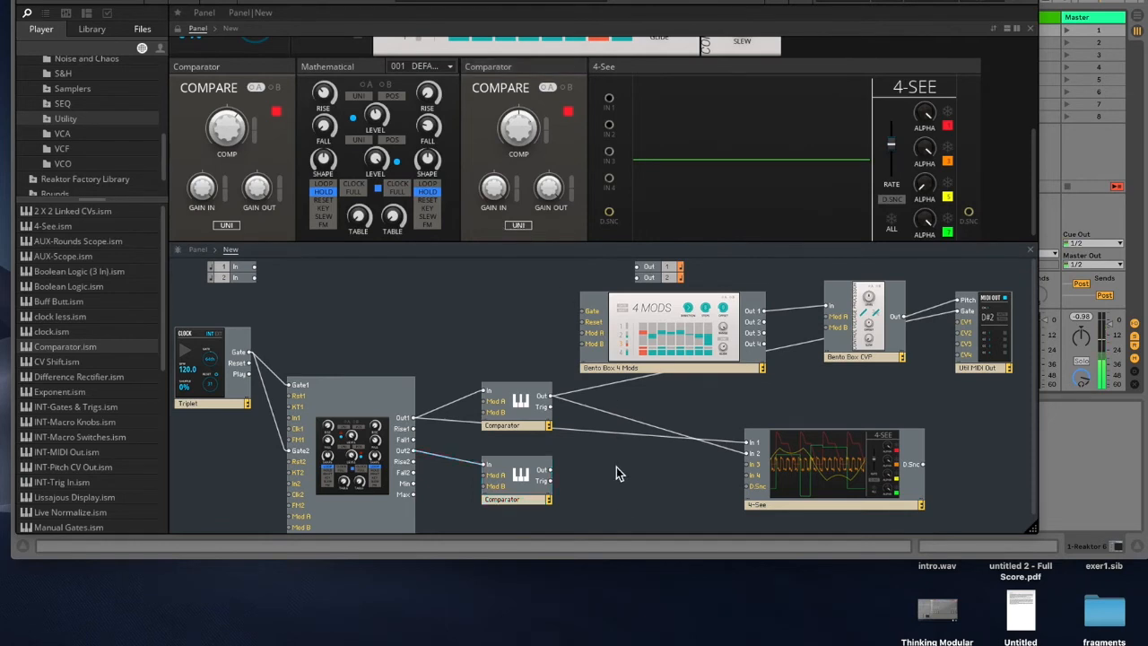
drag(524, 490, 526, 480)
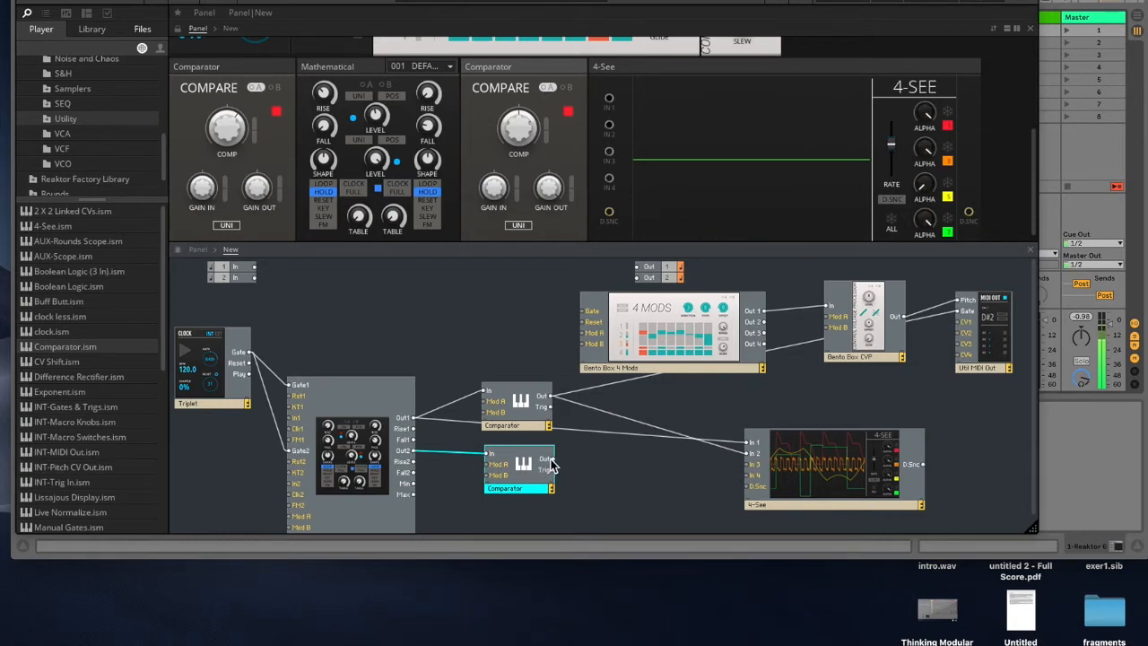
Step: Patch the second Comparator's Out into the Mathematical's Mod A and raise the A modulation amount on its first Level
drag(553, 459, 303, 520)
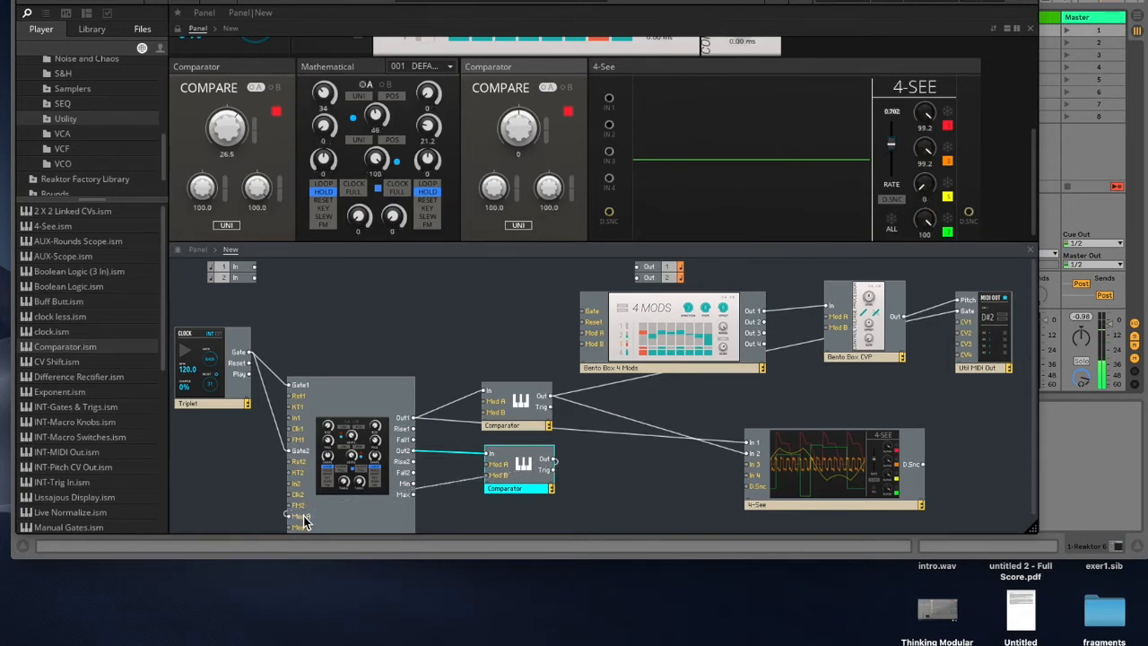
click(366, 87)
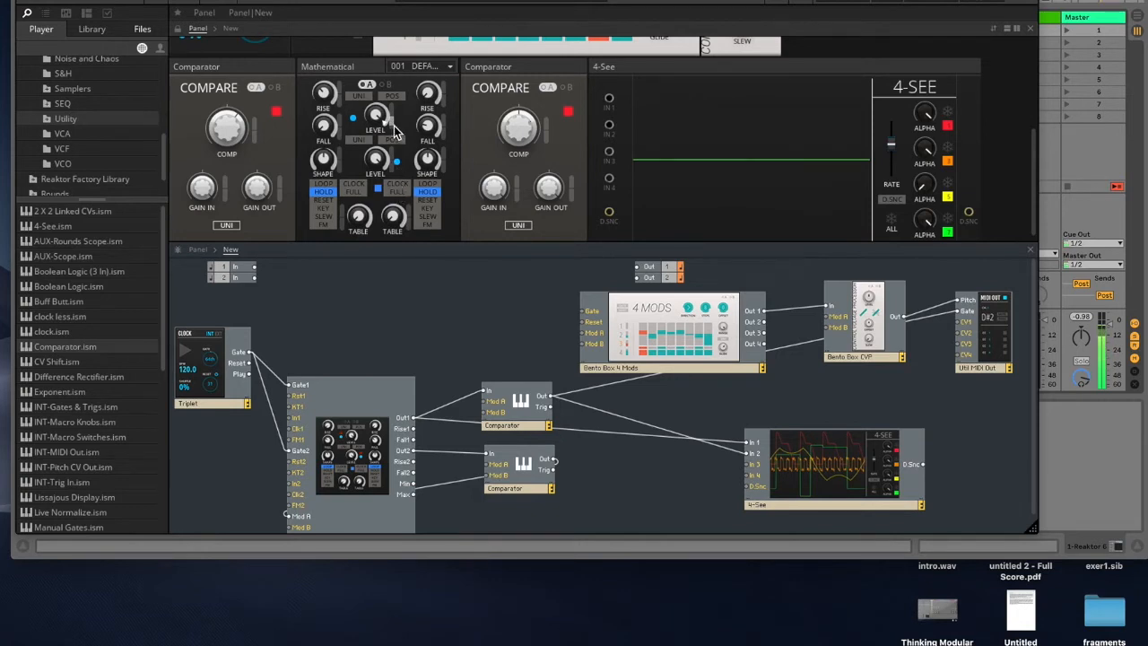
drag(379, 117, 363, 4)
Step: Patch the first Comparator's Out into the Mathematical's Mod B and switch the Mathematical to its B modulation page
drag(537, 414, 302, 530)
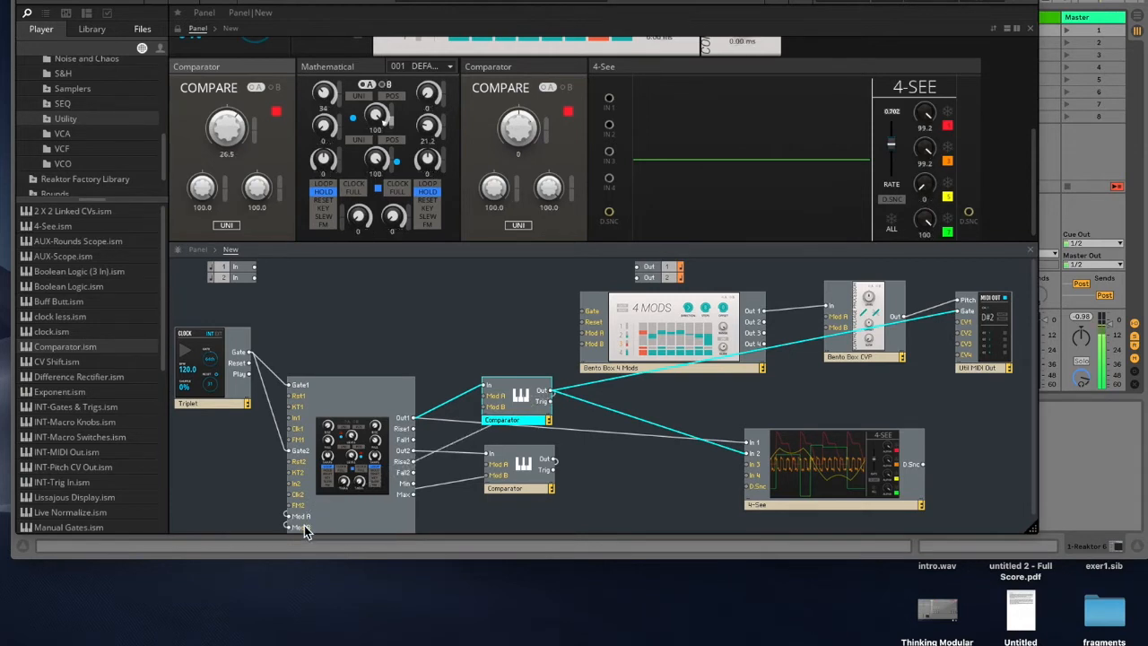
click(385, 85)
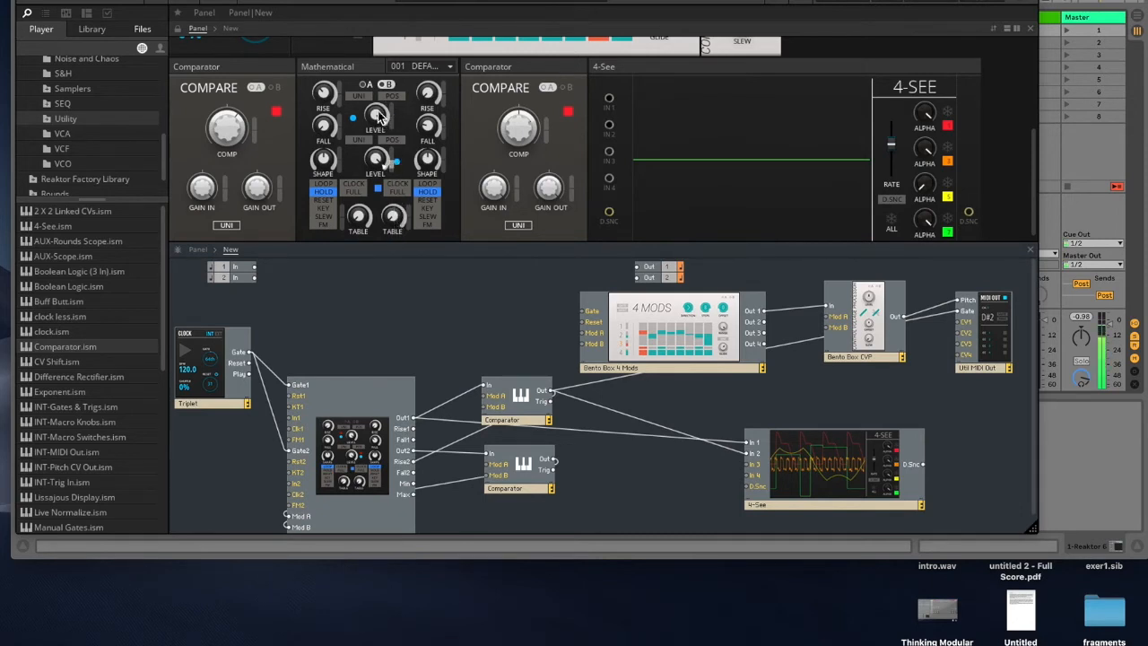
click(532, 475)
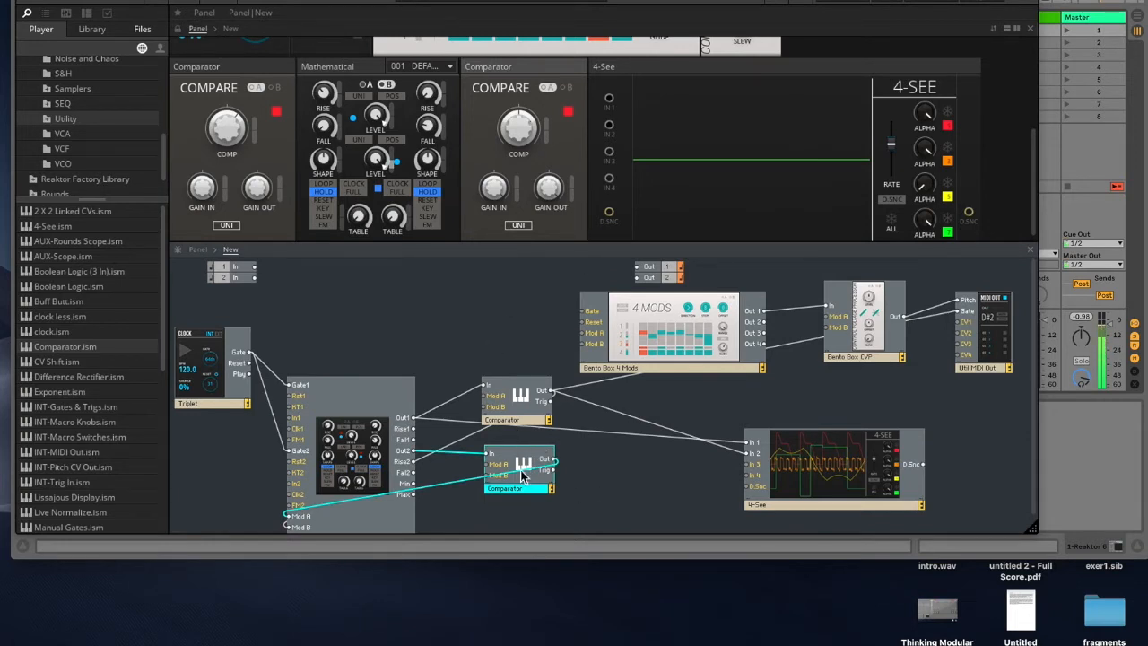
click(525, 132)
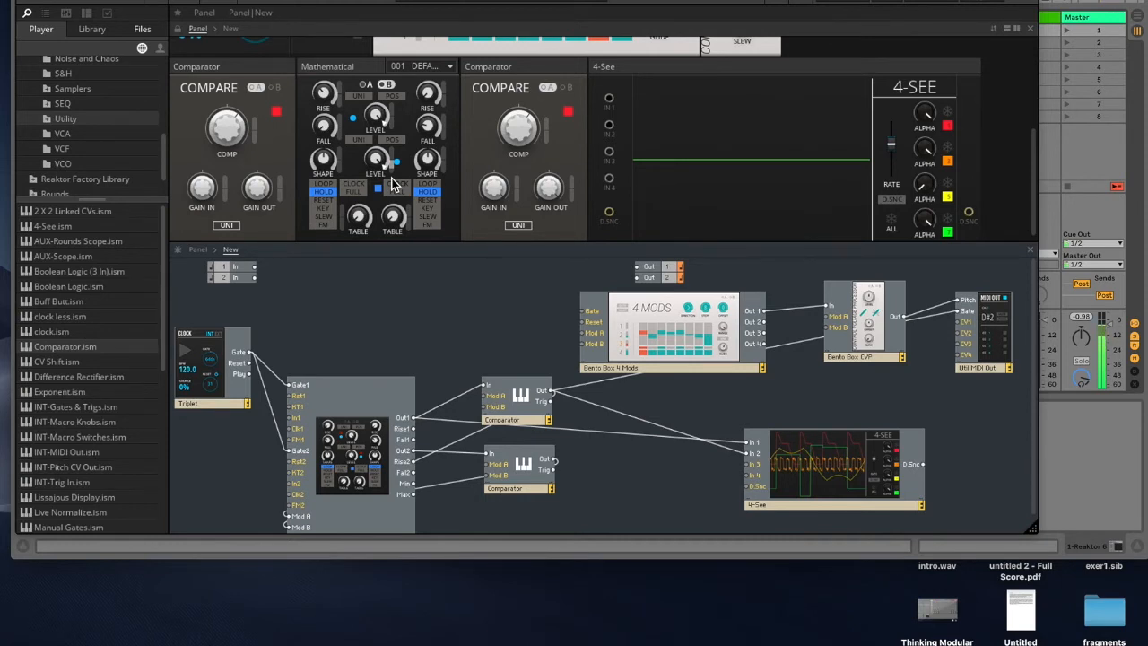
Step: Rearrange the 4 Mods and both Comparator modules in the structure to make room
drag(641, 348, 567, 315)
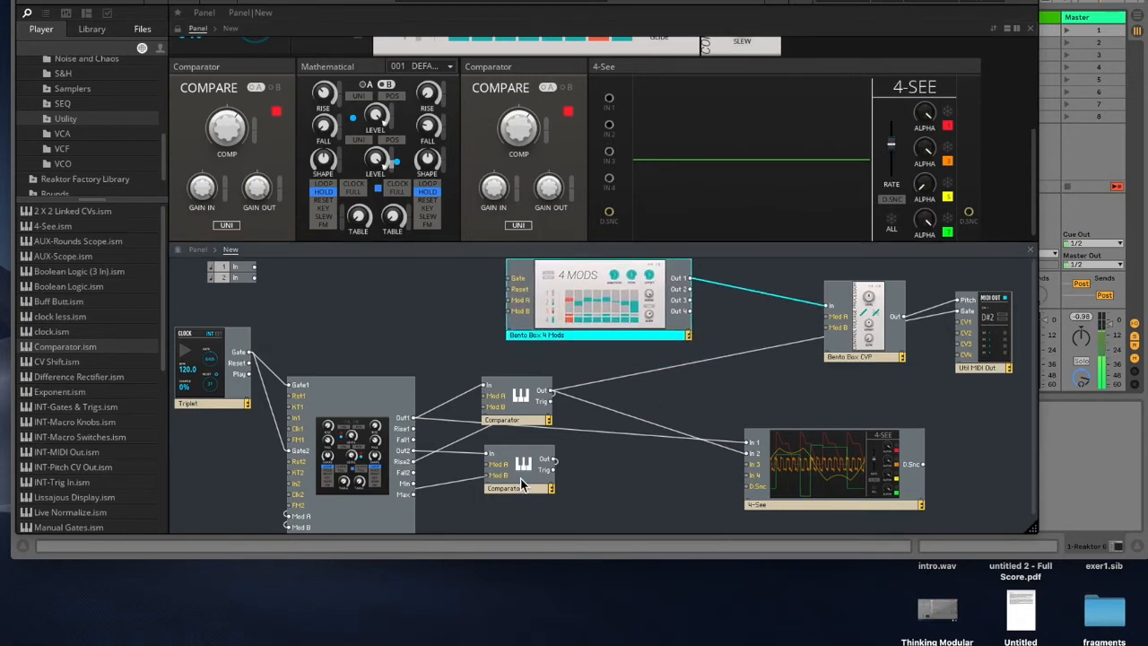
drag(521, 479, 520, 496)
drag(521, 411, 513, 405)
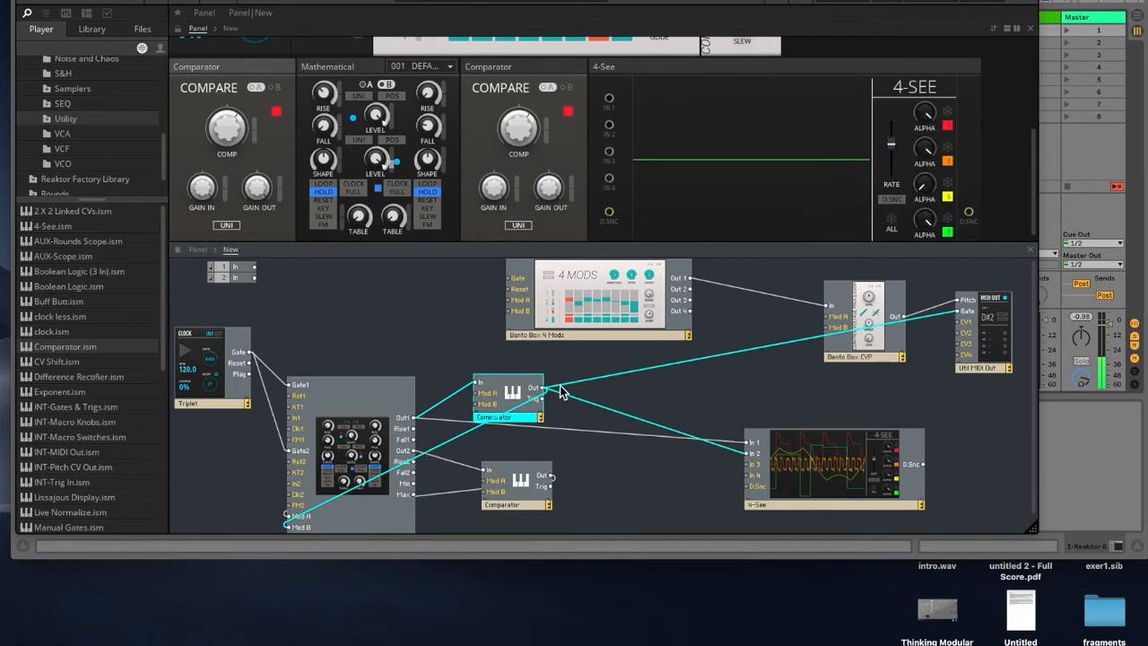
drag(535, 499, 525, 493)
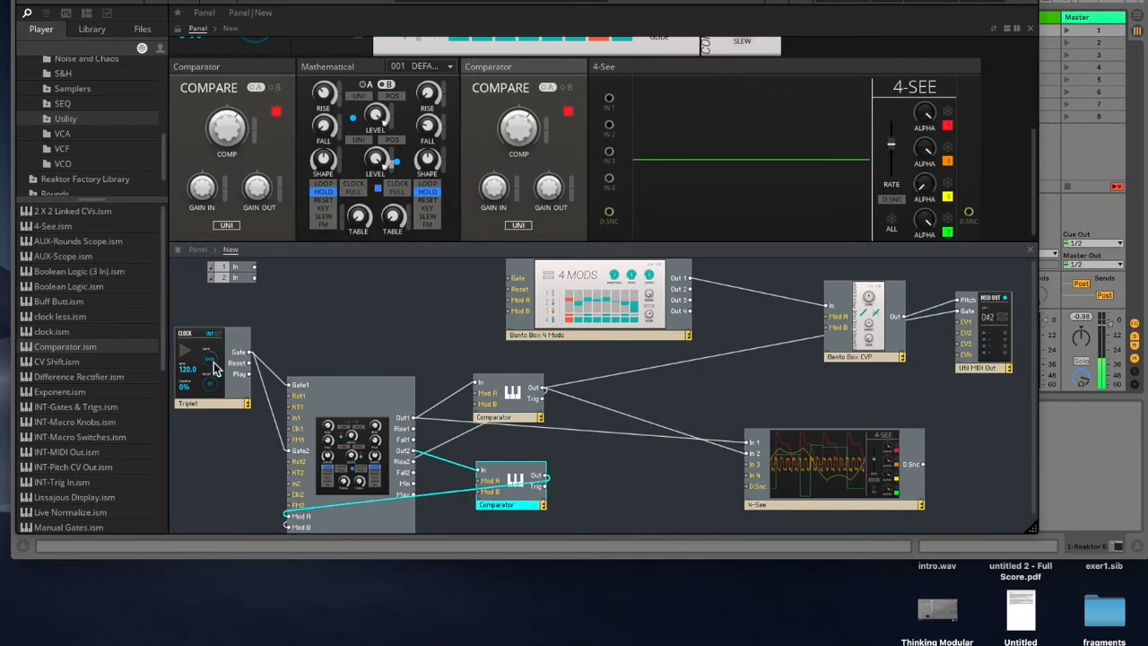
Step: Add a Boolean Logic module before the 4-See and connect both Comparator outputs to its In A and In B
drag(56, 287, 646, 404)
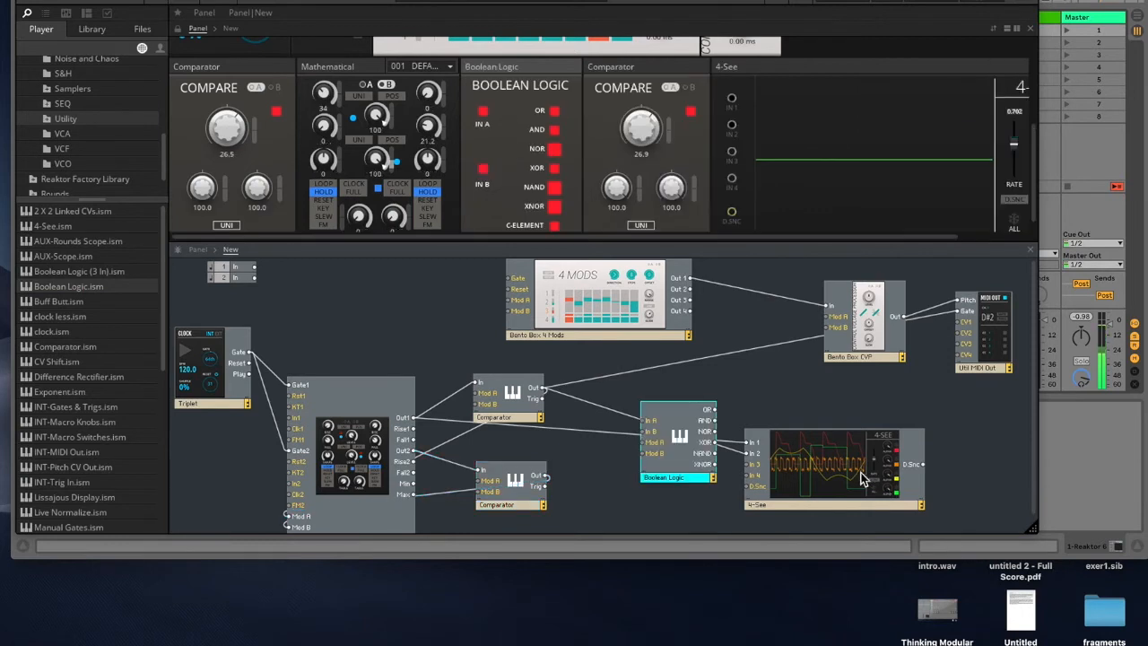
drag(861, 479, 917, 477)
drag(706, 489, 692, 467)
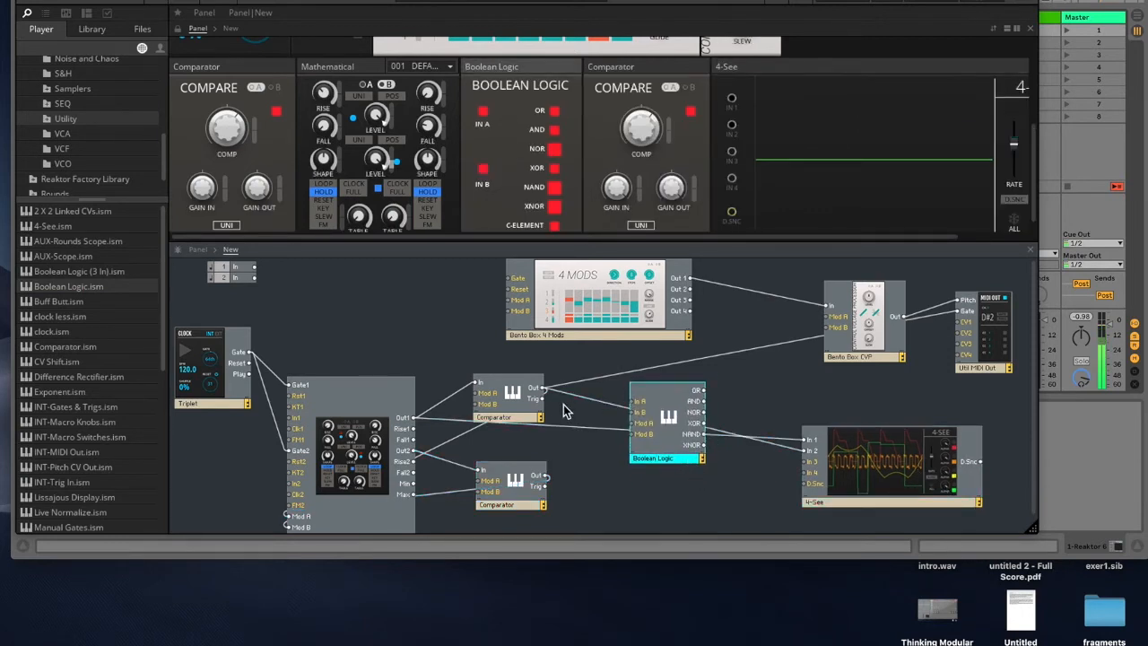
drag(542, 391, 633, 411)
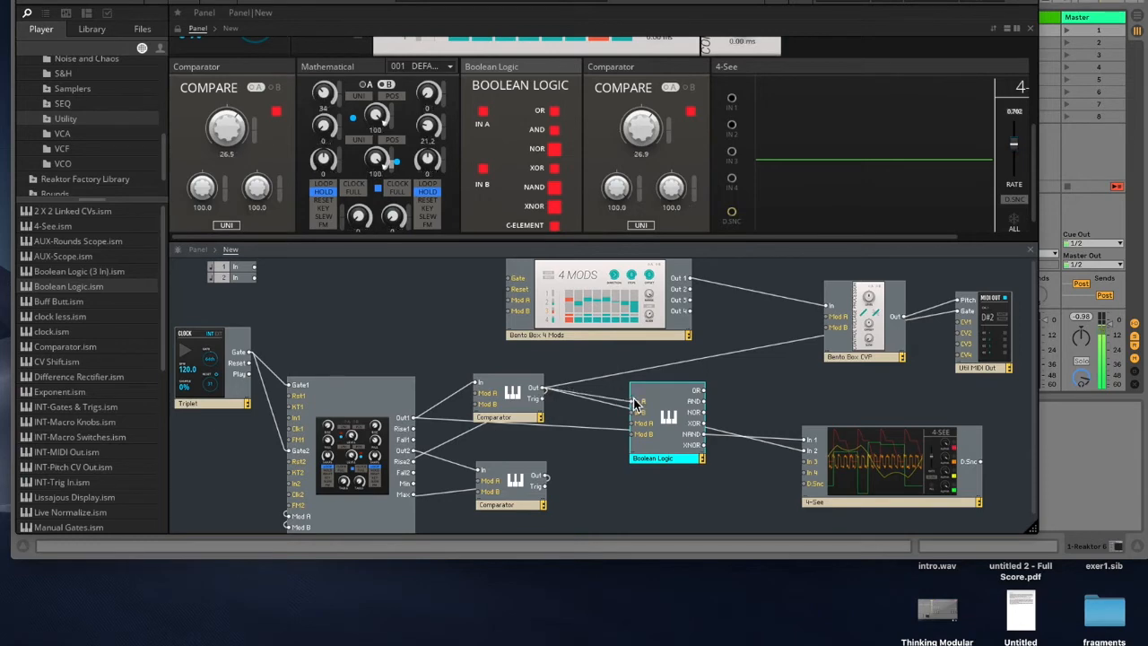
drag(546, 475, 655, 437)
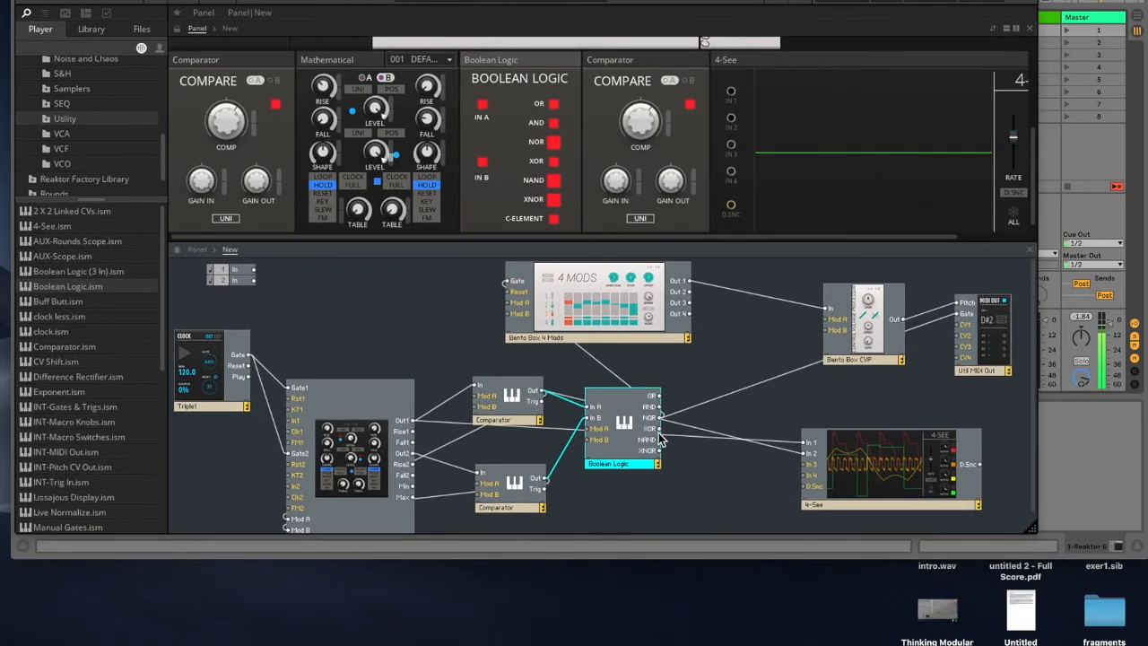
Step: Insert an 8-Way Switch module from the SEQ library folder into the structure after the Boolean Logic
drag(634, 442, 633, 464)
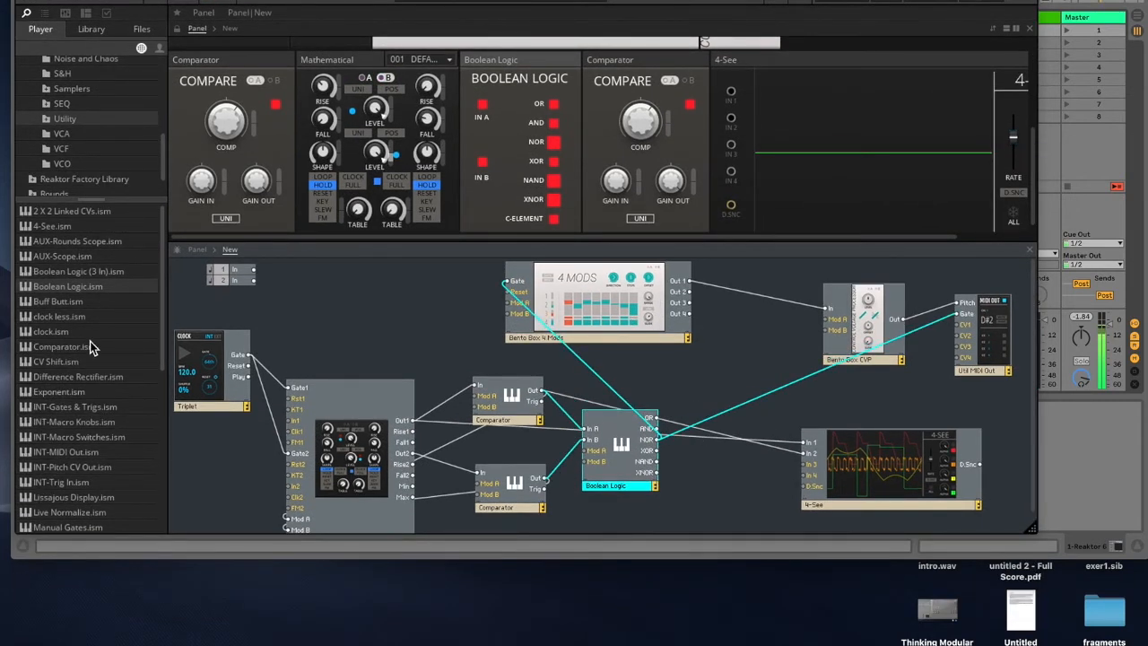
drag(85, 203, 91, 338)
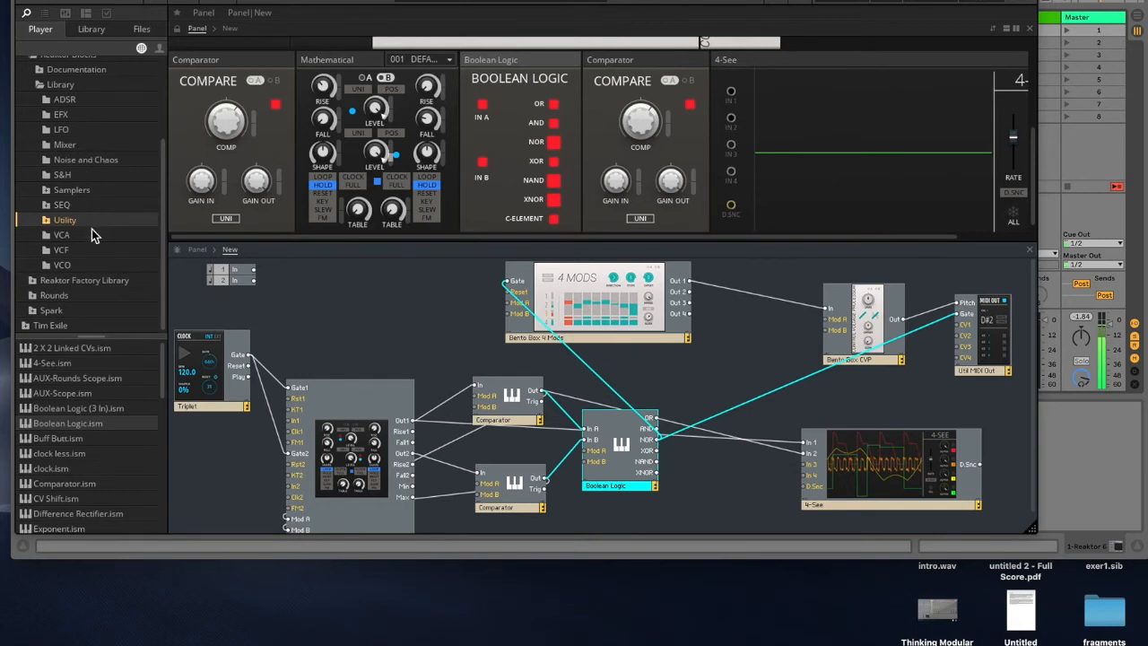
click(64, 205)
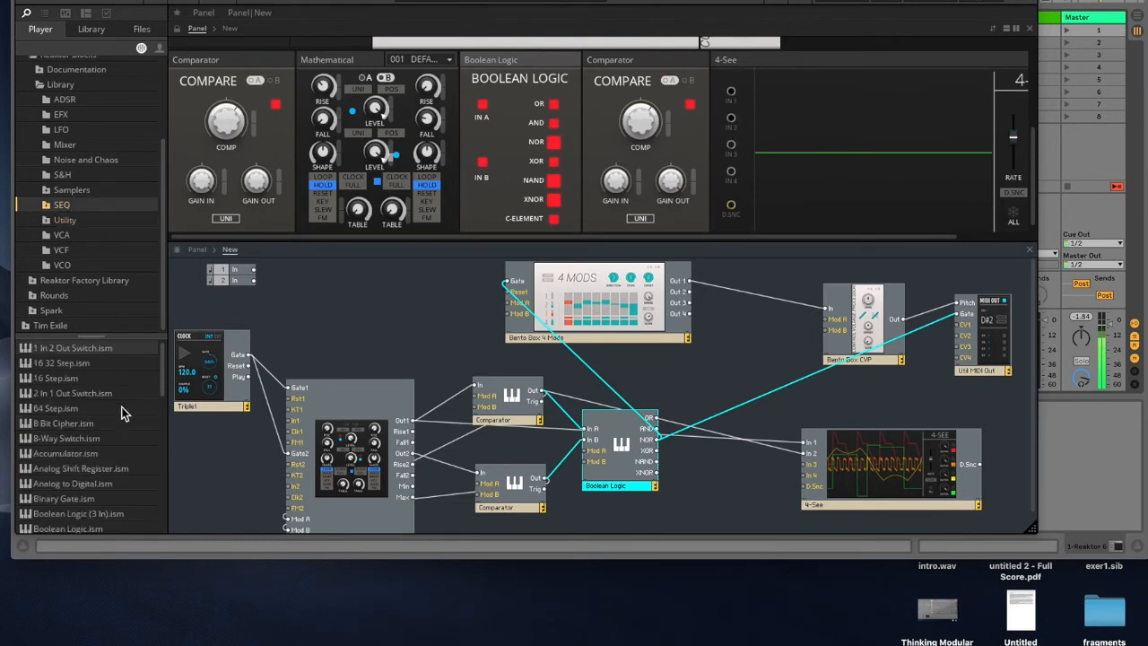
scroll(85, 443, down, 2)
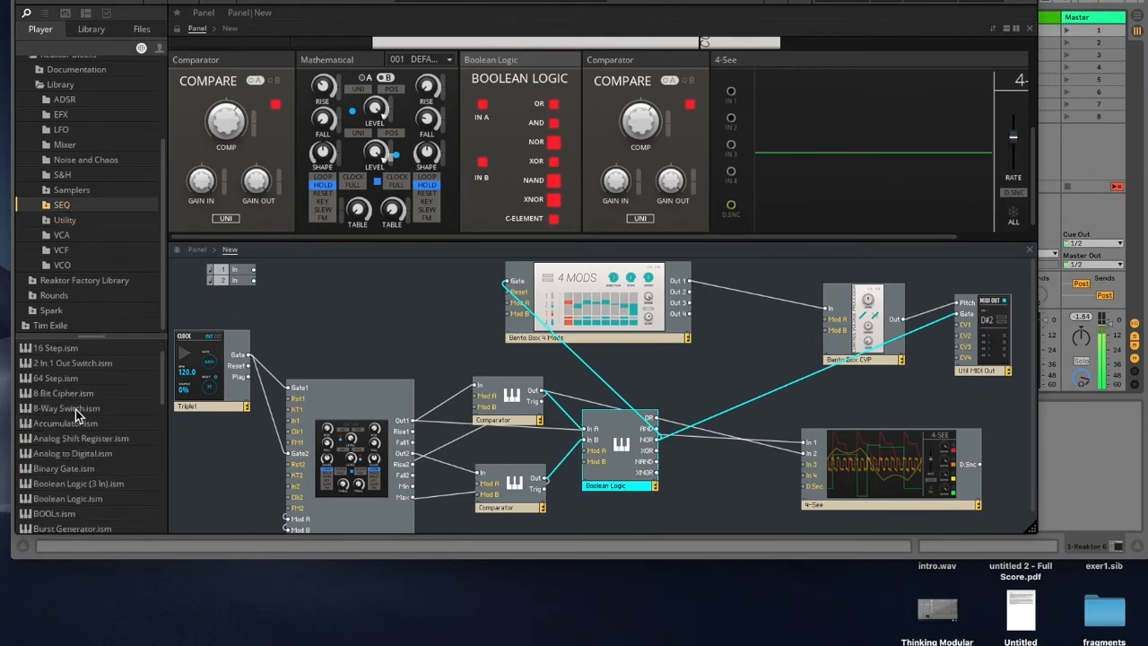
click(62, 409)
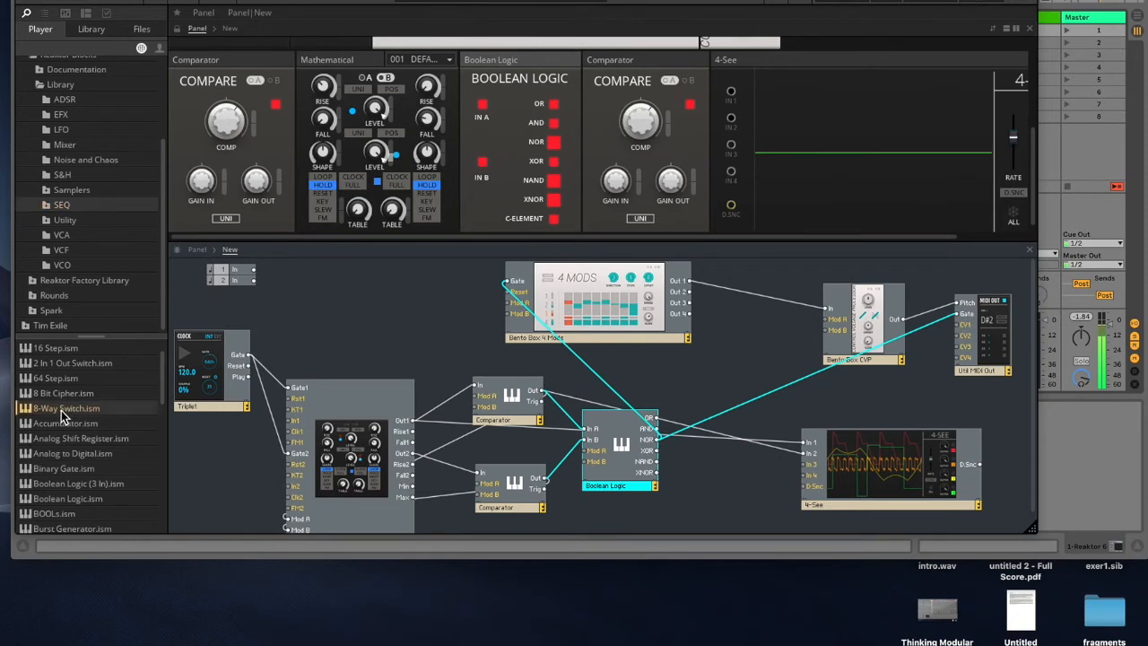
drag(62, 412, 723, 406)
Step: Reposition the 4-See and the 8-Way Switch modules in the structure to make room
drag(896, 473, 977, 477)
scroll(853, 431, down, 5)
drag(778, 422, 756, 391)
scroll(840, 439, up, 2)
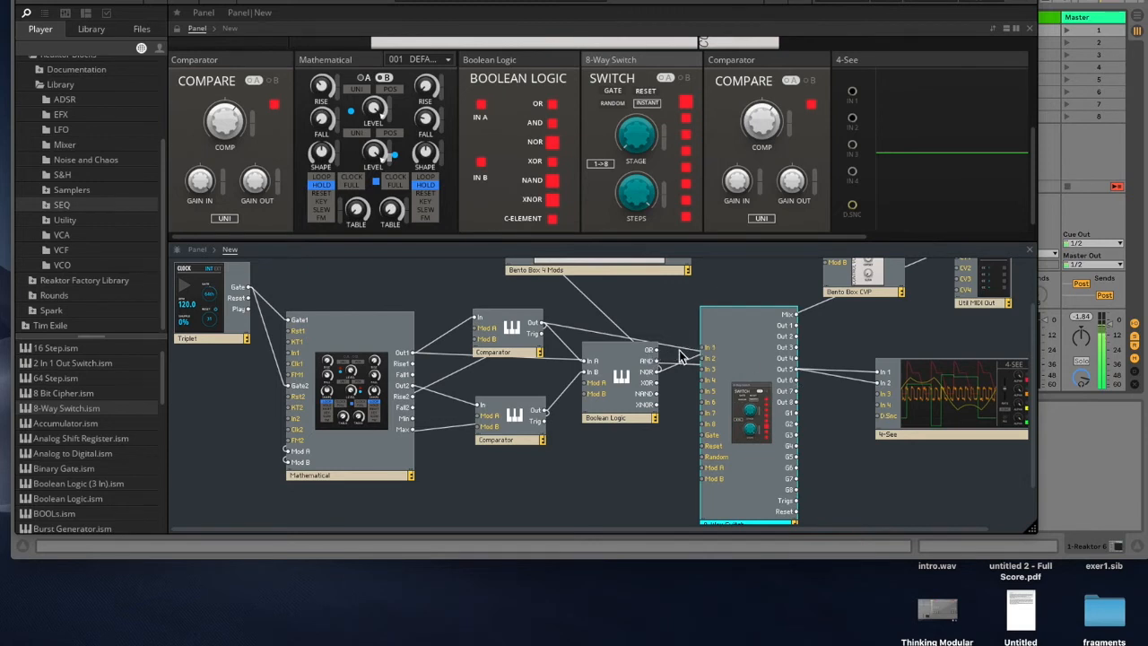
Step: Patch the Boolean Logic's OR and XOR outputs into the 8-Way Switch's In 2 and In 3
drag(654, 349, 704, 356)
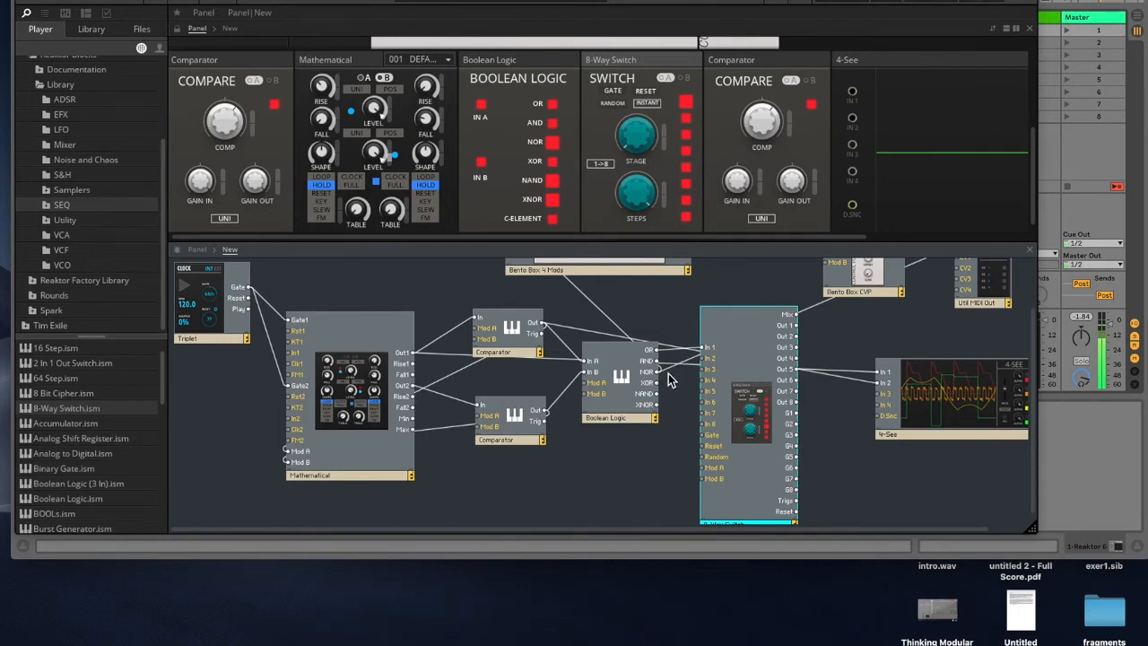
drag(657, 384, 704, 369)
mouse_move(753, 431)
mouse_down()
mouse_move(752, 451)
mouse_move(742, 437)
mouse_up()
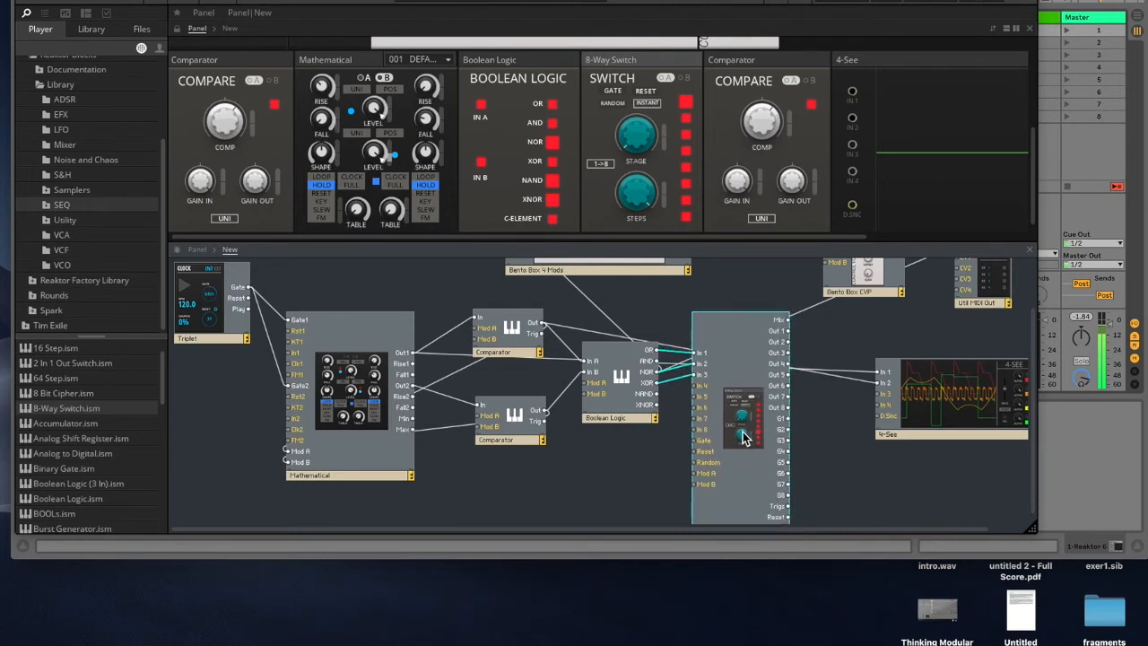
Step: Set the 8-Way Switch to 8 IN mode and turn its Stage knob down
click(602, 165)
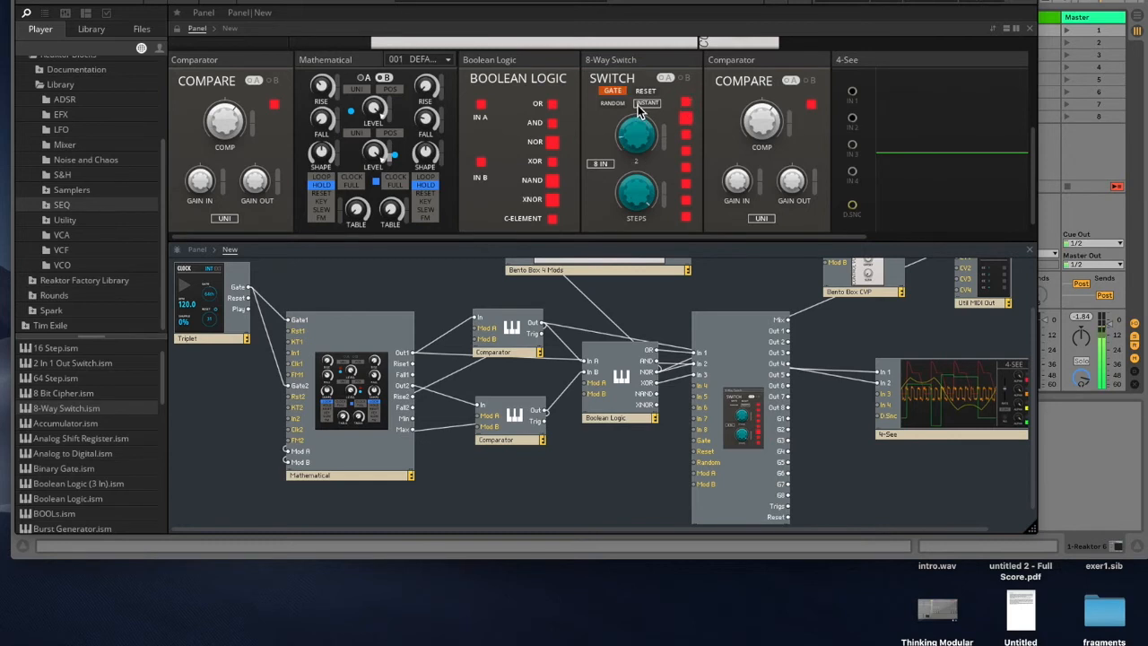
drag(629, 122, 639, 238)
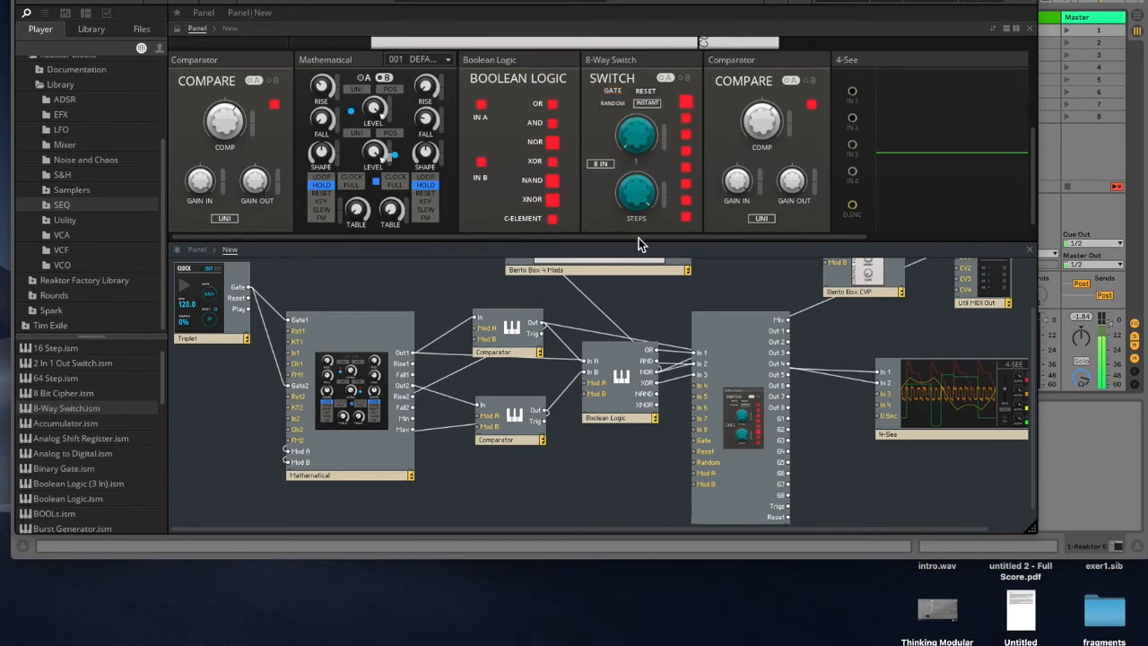
click(630, 396)
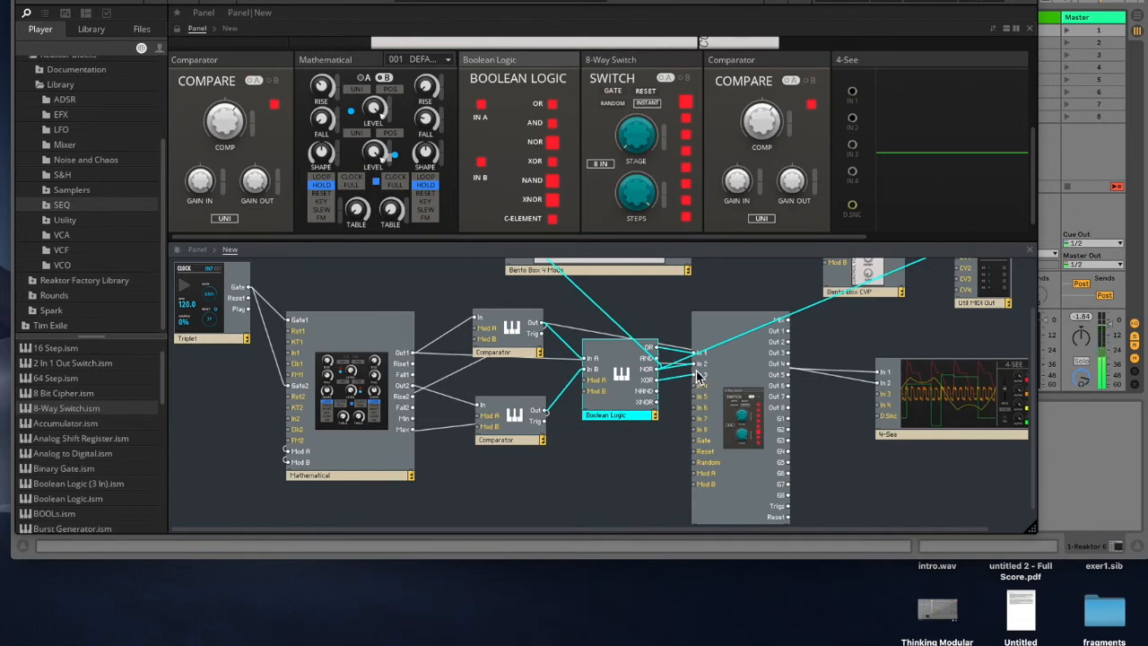
click(639, 213)
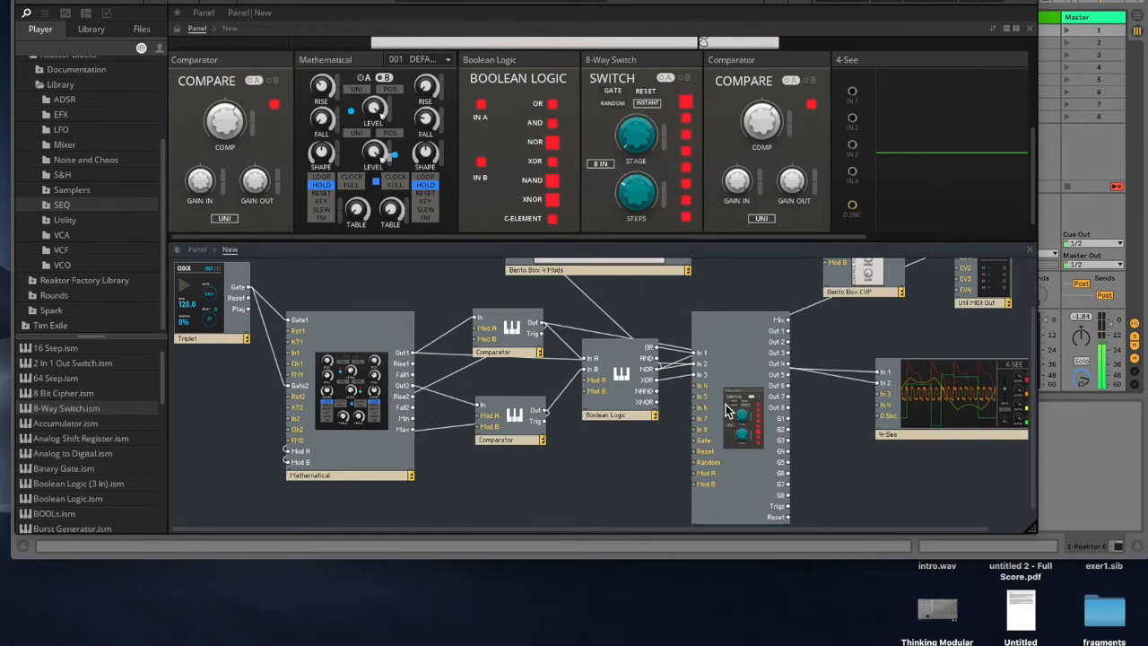
Step: Patch the Clock's Reset output into the 8-Way Switch's Gate input
drag(740, 454, 765, 450)
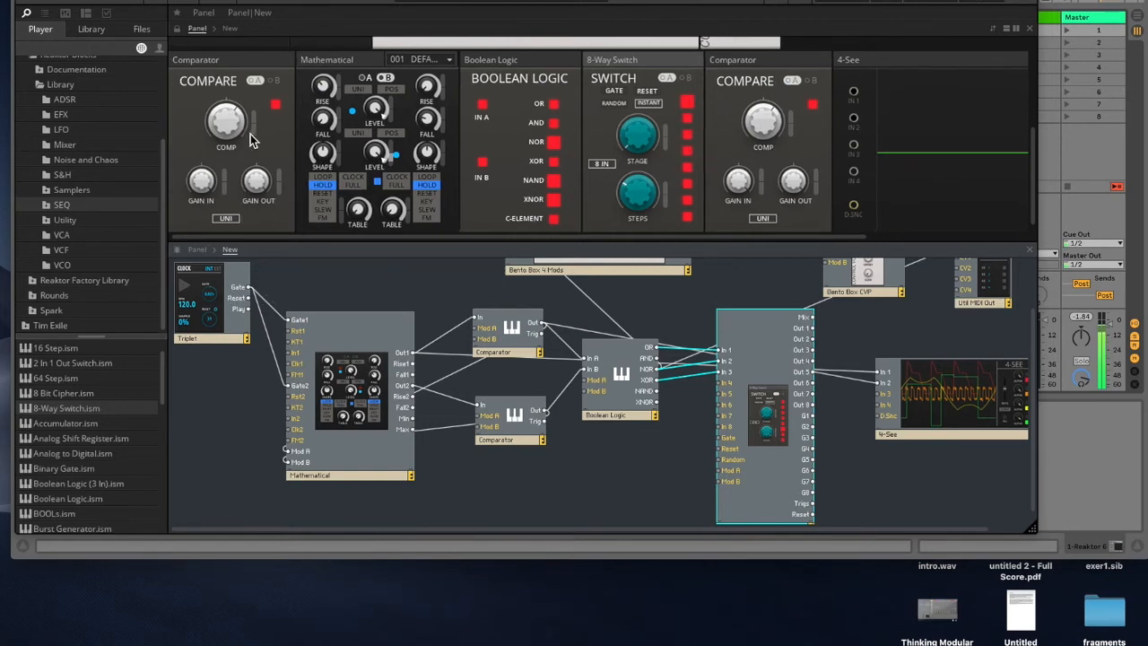
scroll(250, 133, up, 3)
drag(253, 206, 254, 227)
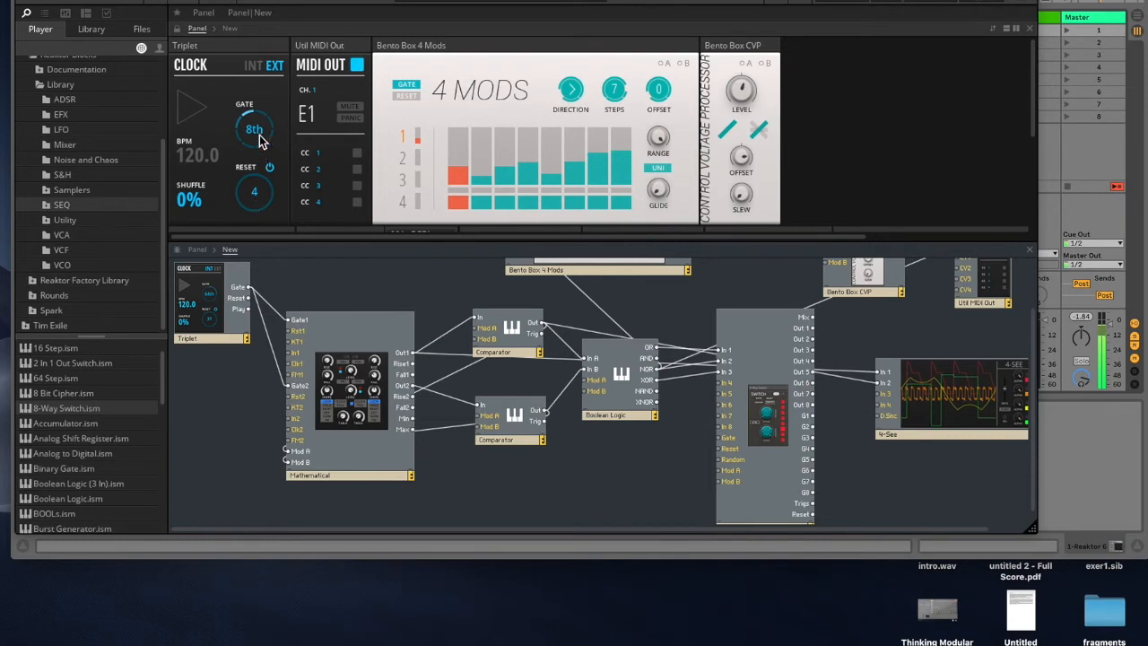
drag(252, 303, 721, 439)
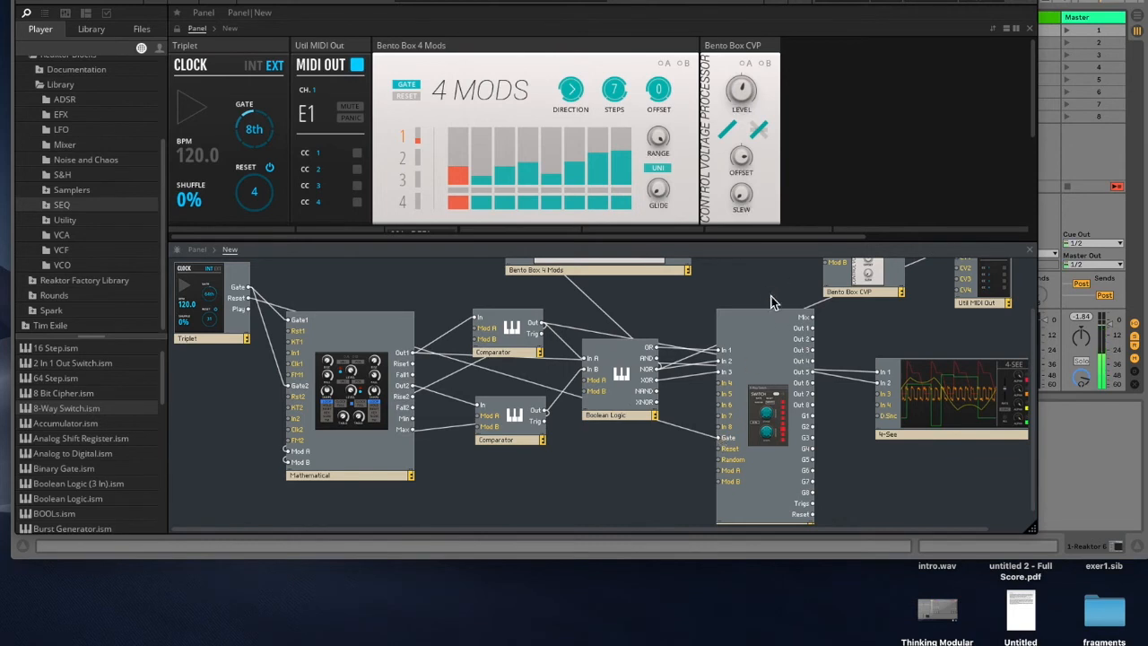
Step: Rearrange the 8-Way Switch and Boolean Logic modules in the structure
scroll(749, 317, down, 1)
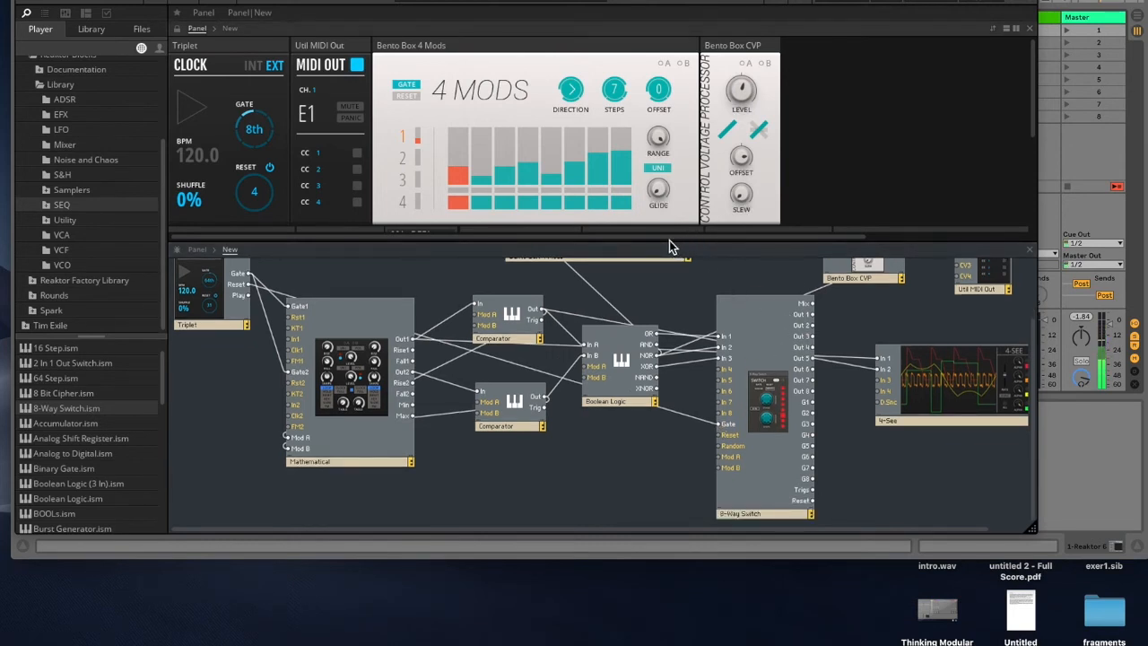
scroll(745, 411, up, 3)
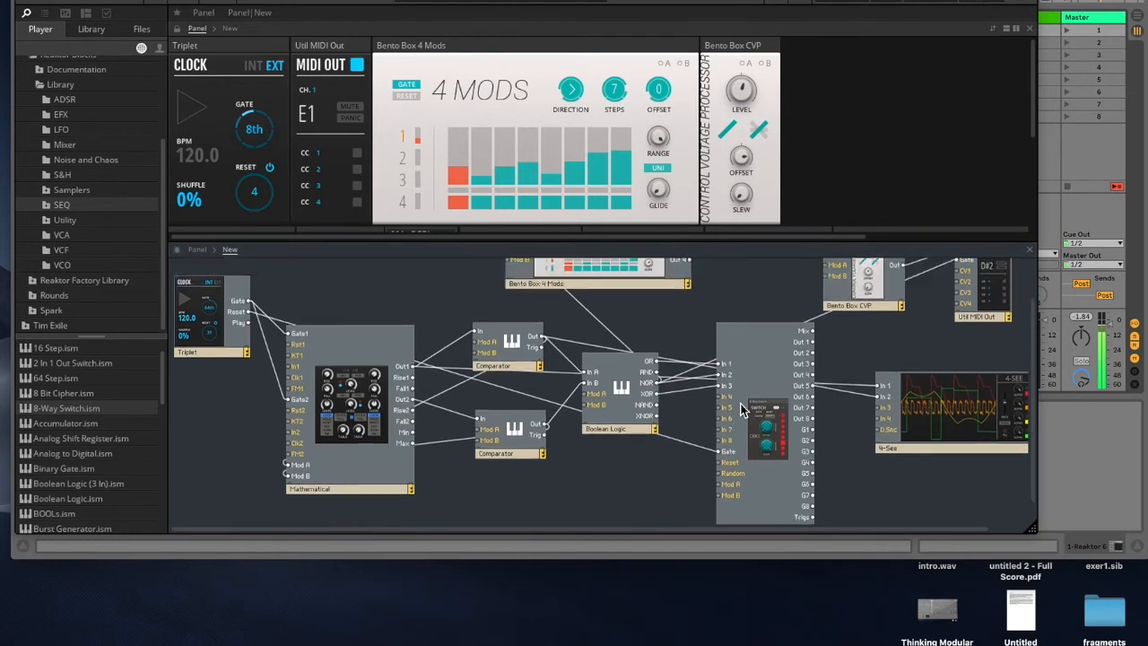
drag(805, 421, 767, 411)
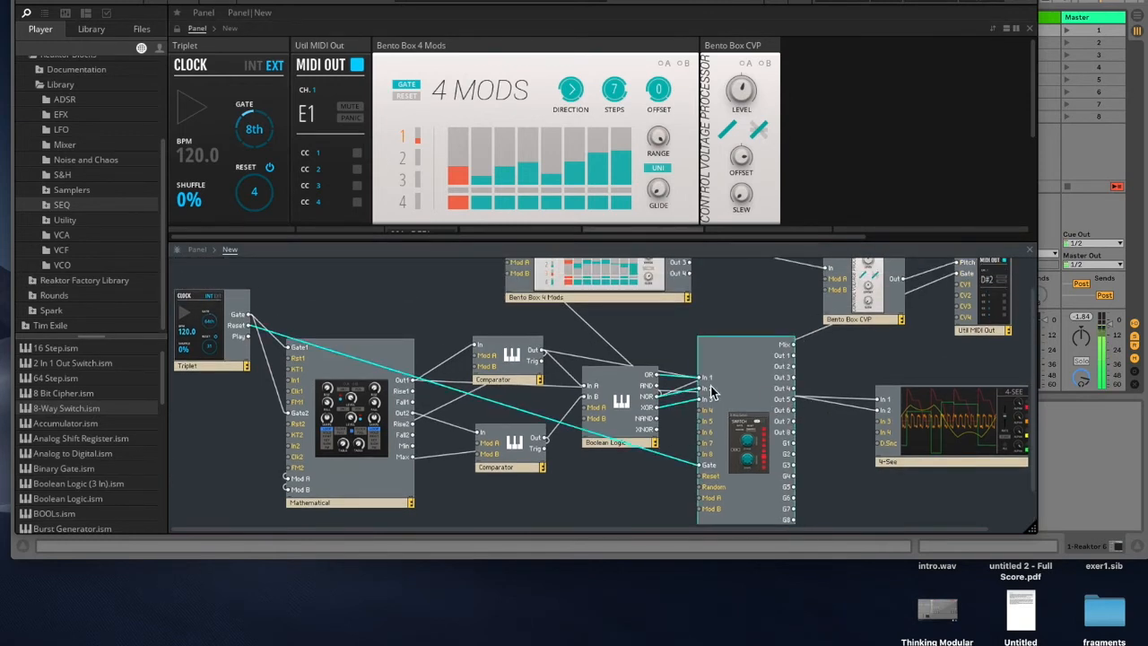
drag(625, 398, 621, 388)
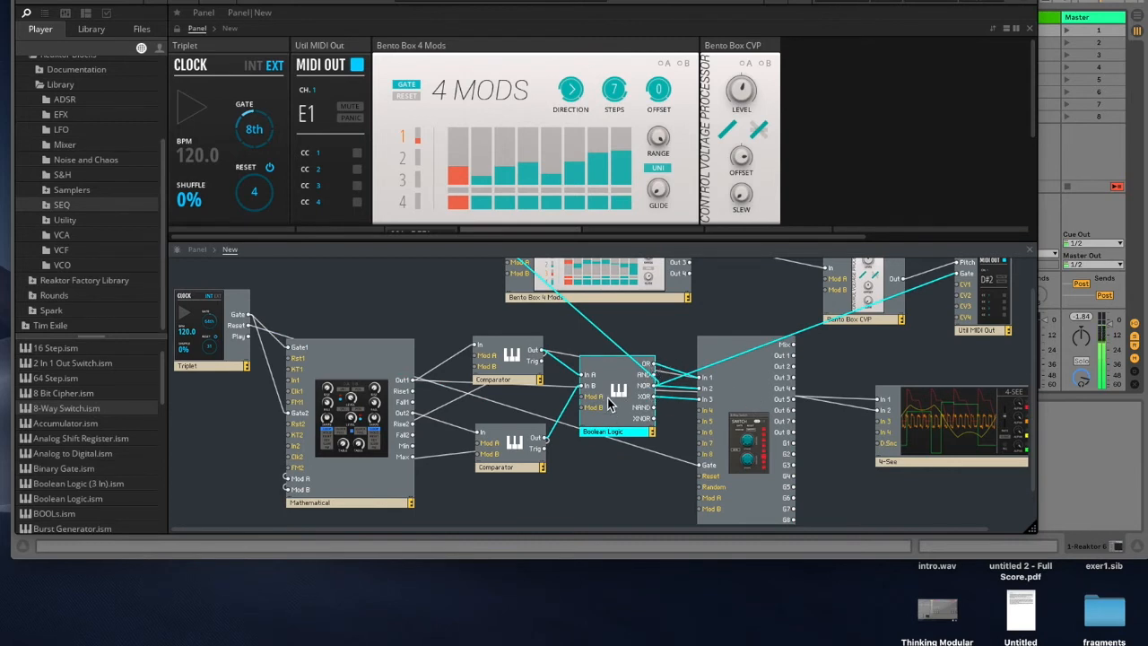
Step: Patch the 8-Way Switch's Mix output into the 4 Mods Gate and the Util MIDI Out Gate
scroll(793, 411, up, 2)
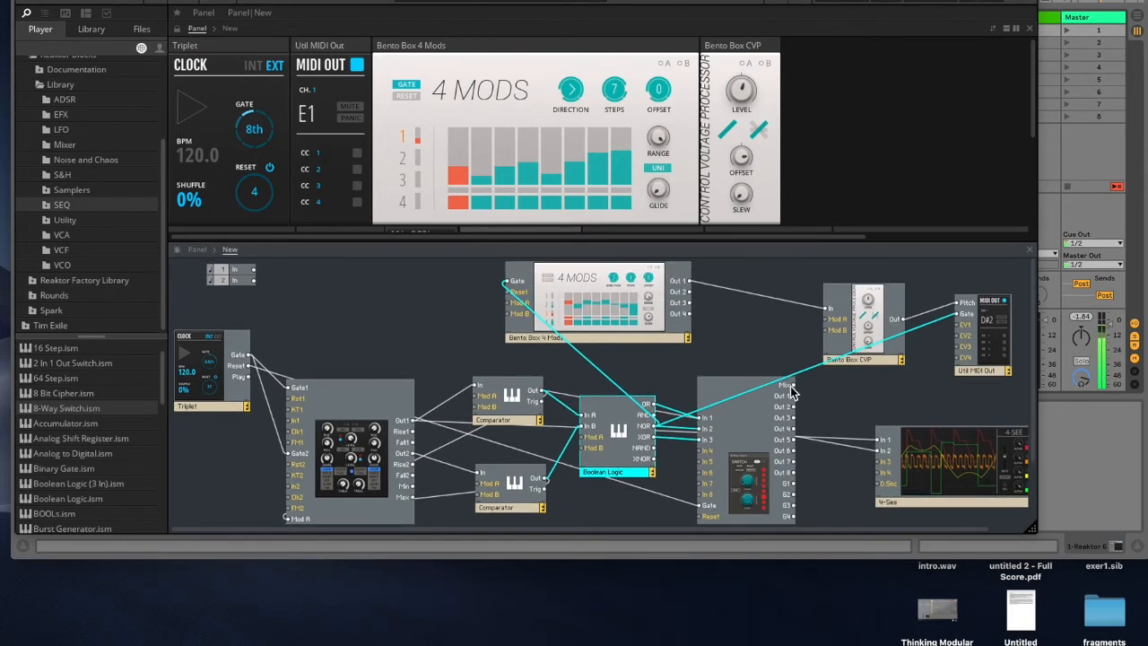
drag(793, 386, 512, 282)
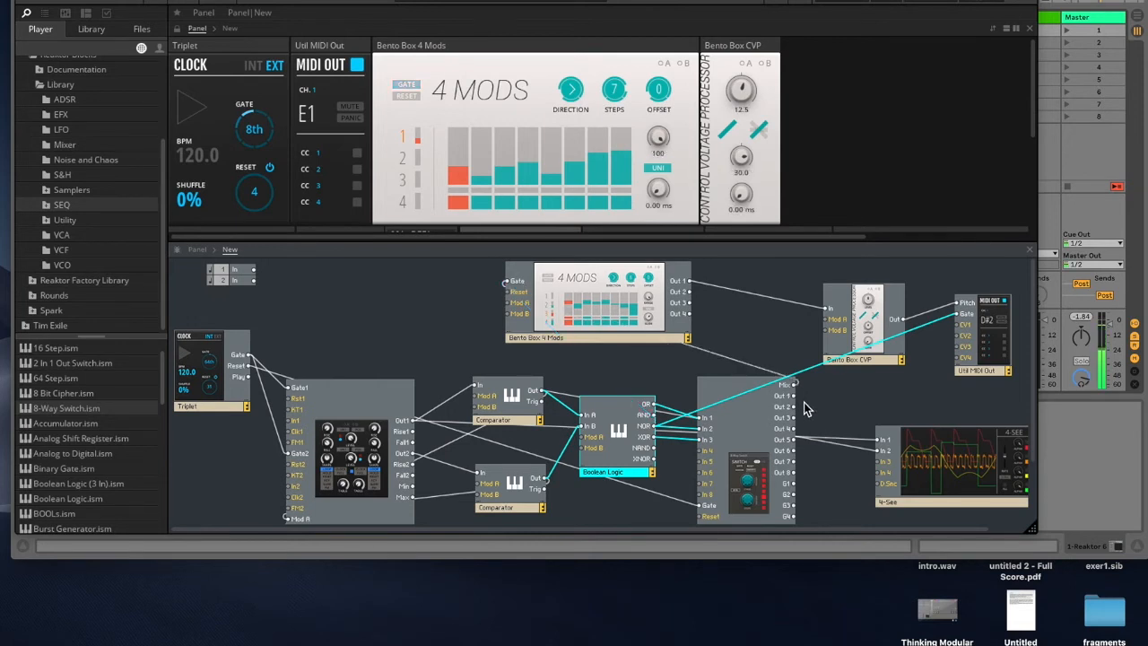
drag(794, 387, 964, 323)
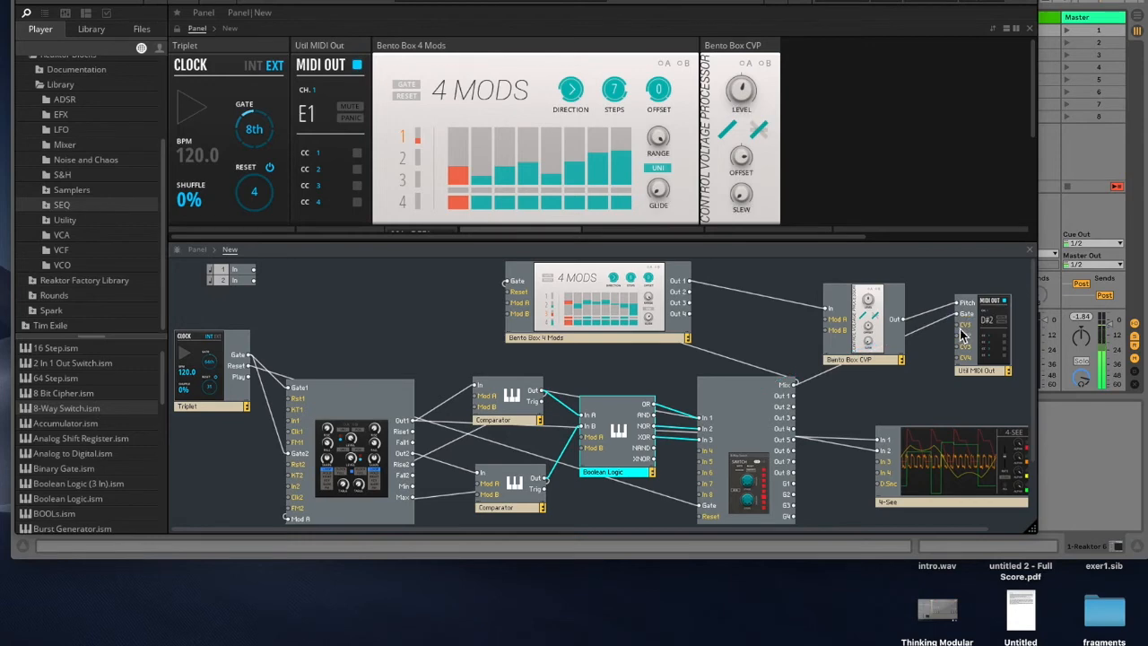
Step: Start Live's transport so the patch plays
drag(347, 0, 363, 76)
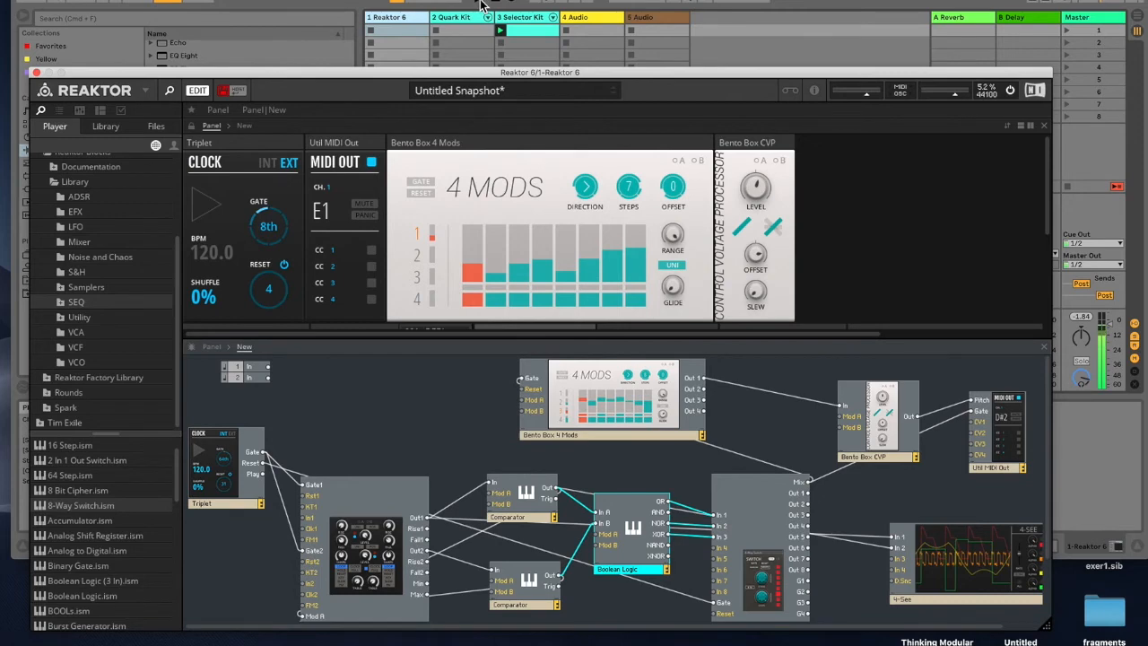
click(482, 4)
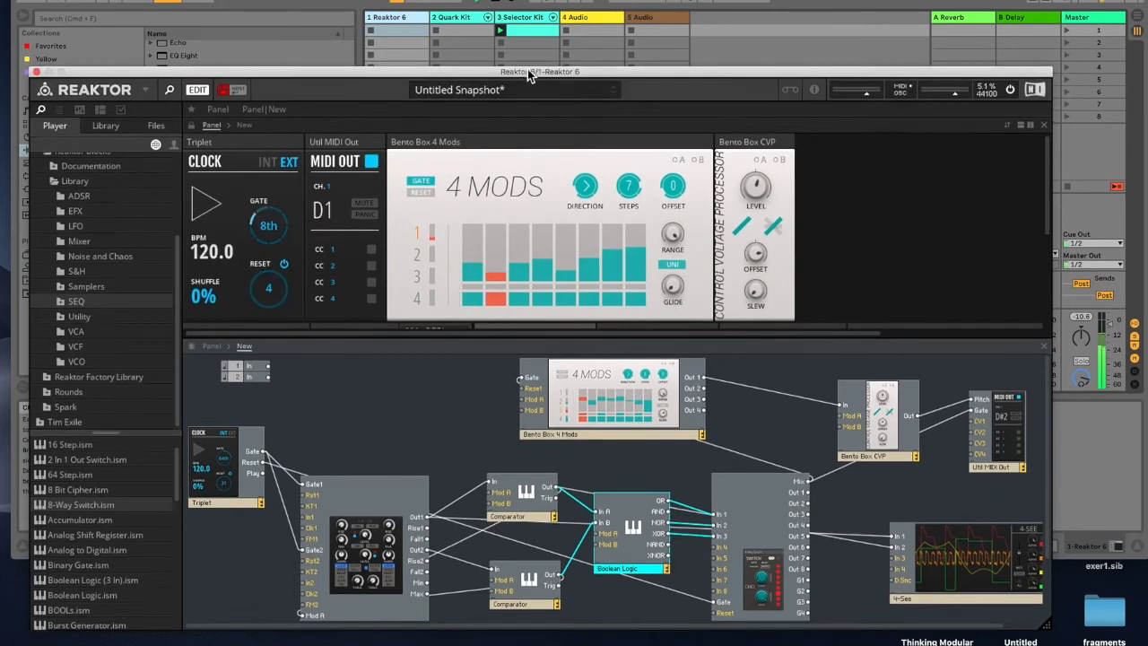
drag(529, 78, 527, 0)
Step: Enlarge the panel view and adjust the Mathematical's B-side Rise and Fall knobs
drag(495, 243, 500, 475)
click(446, 258)
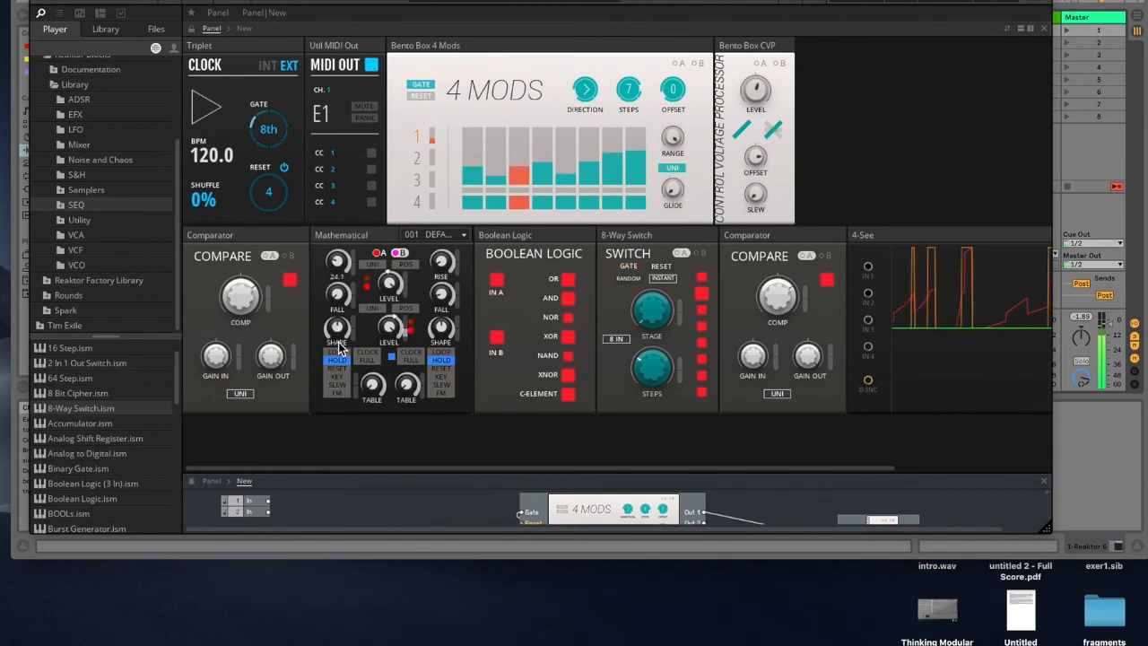
drag(445, 225, 447, 214)
drag(444, 305, 446, 289)
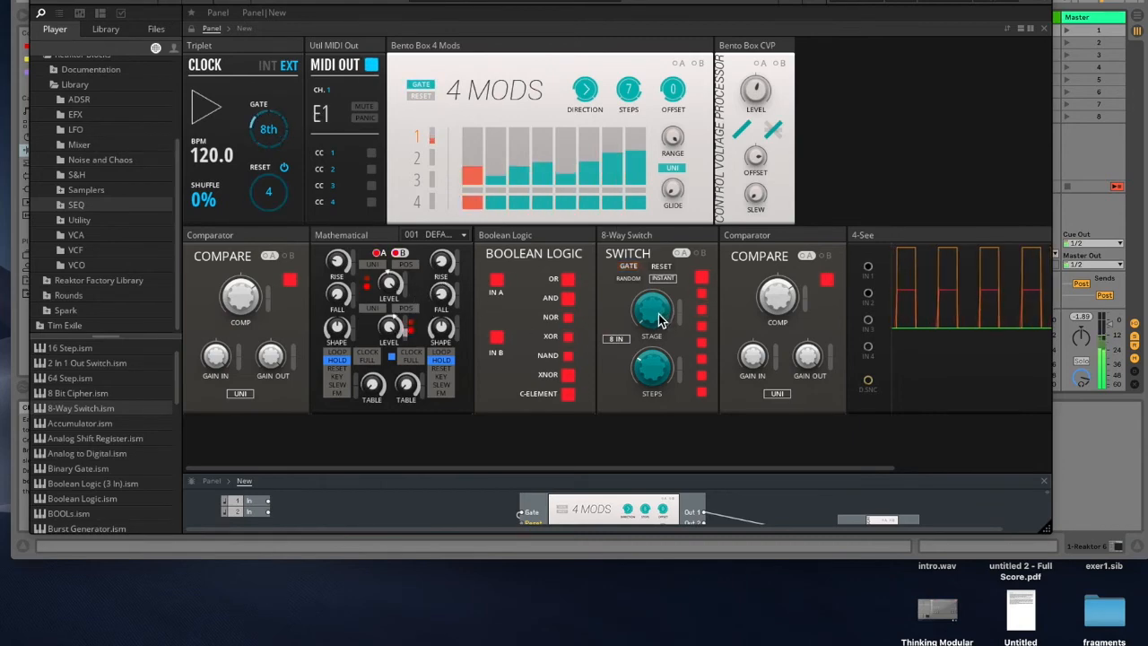
Step: Toggle playback from Live's transport
drag(332, 0, 334, 93)
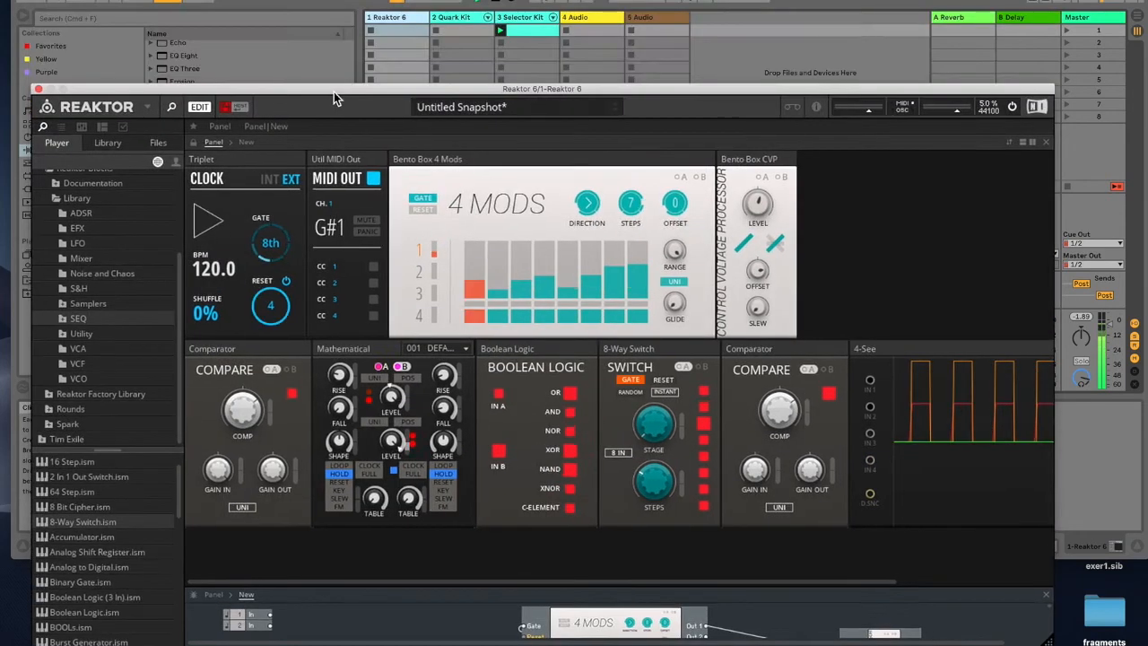
click(164, 1)
drag(349, 91, 352, 0)
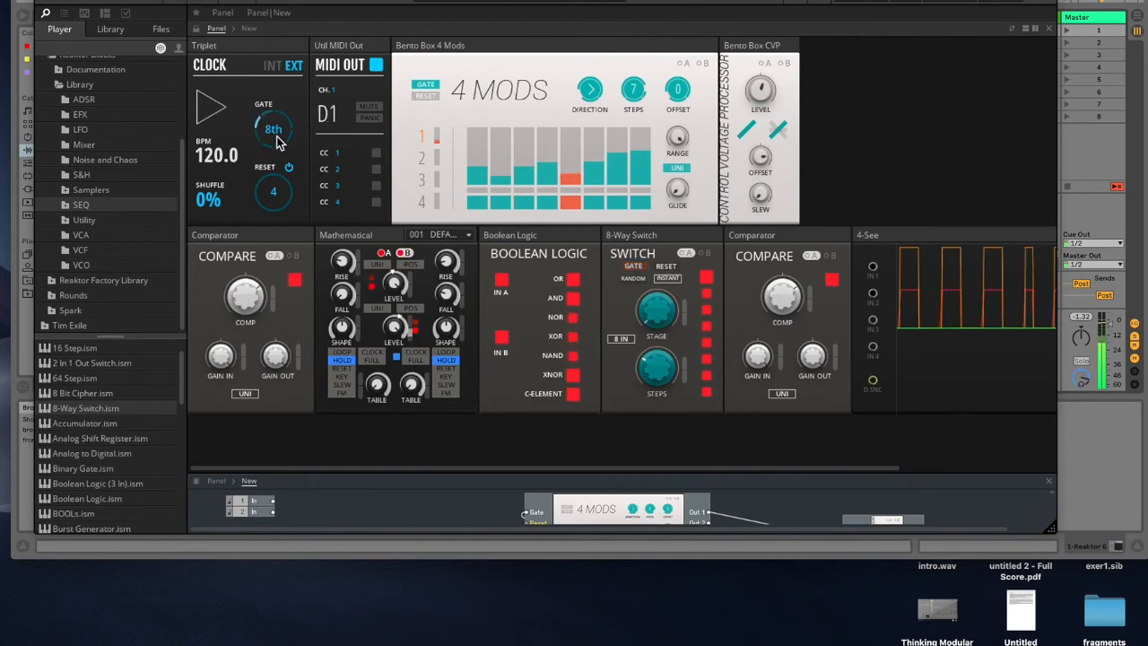
Step: Set the Clock's Gate rate to 16th
drag(277, 134, 278, 159)
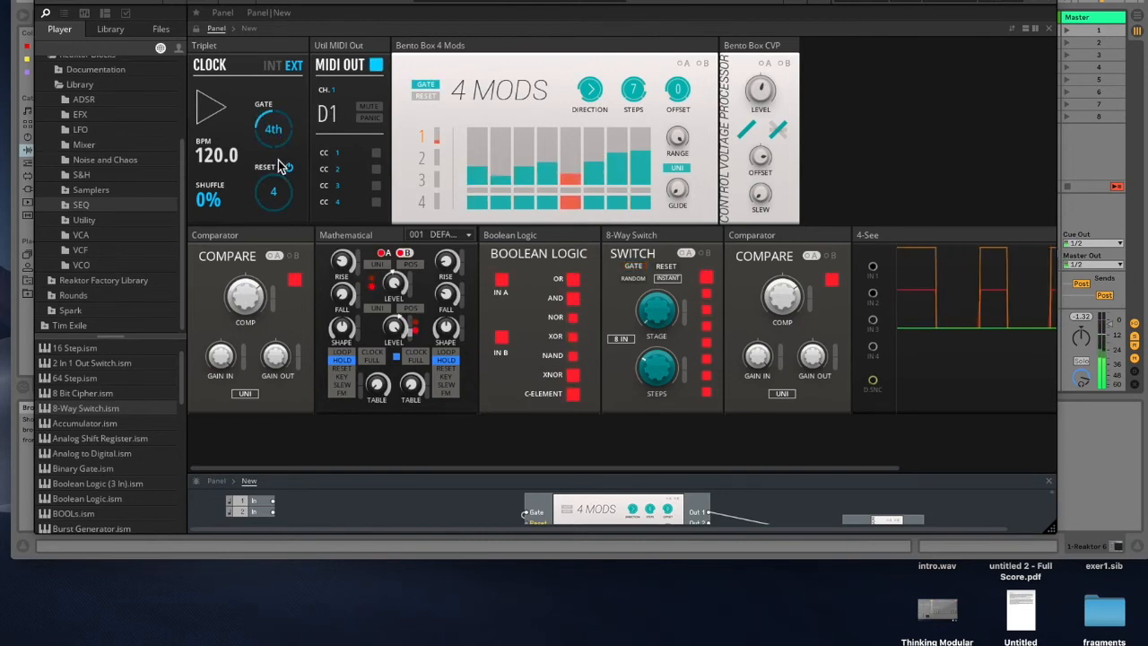
drag(275, 139, 278, 88)
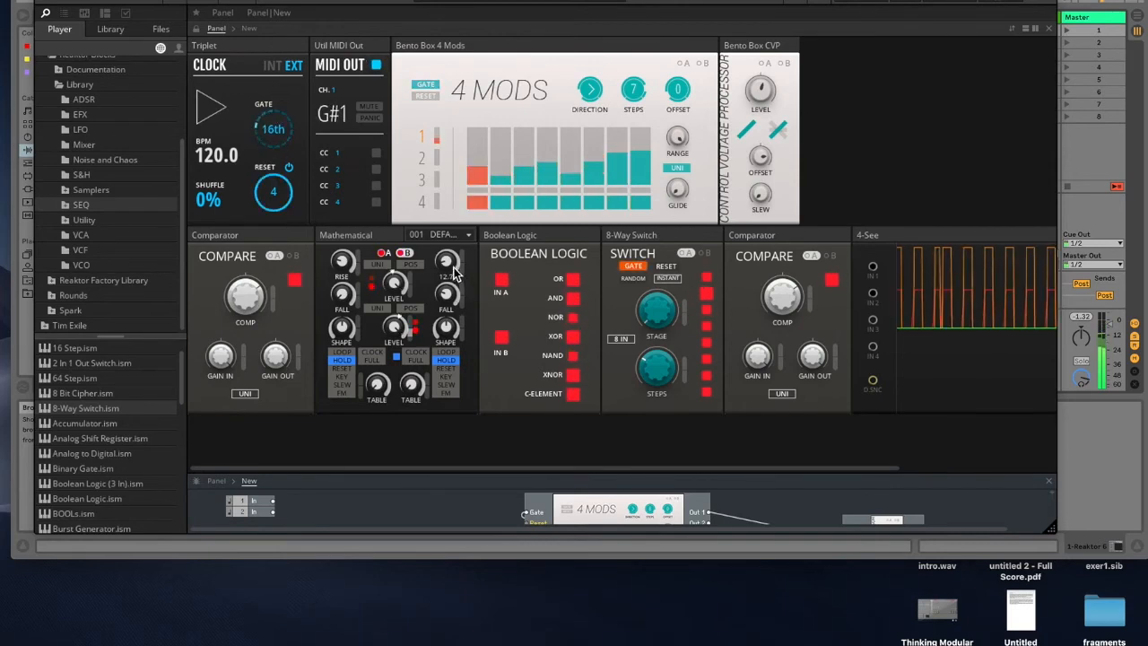
Step: Patch the Boolean Logic's AND output into the 8-Way Switch's In 3
drag(723, 473, 725, 188)
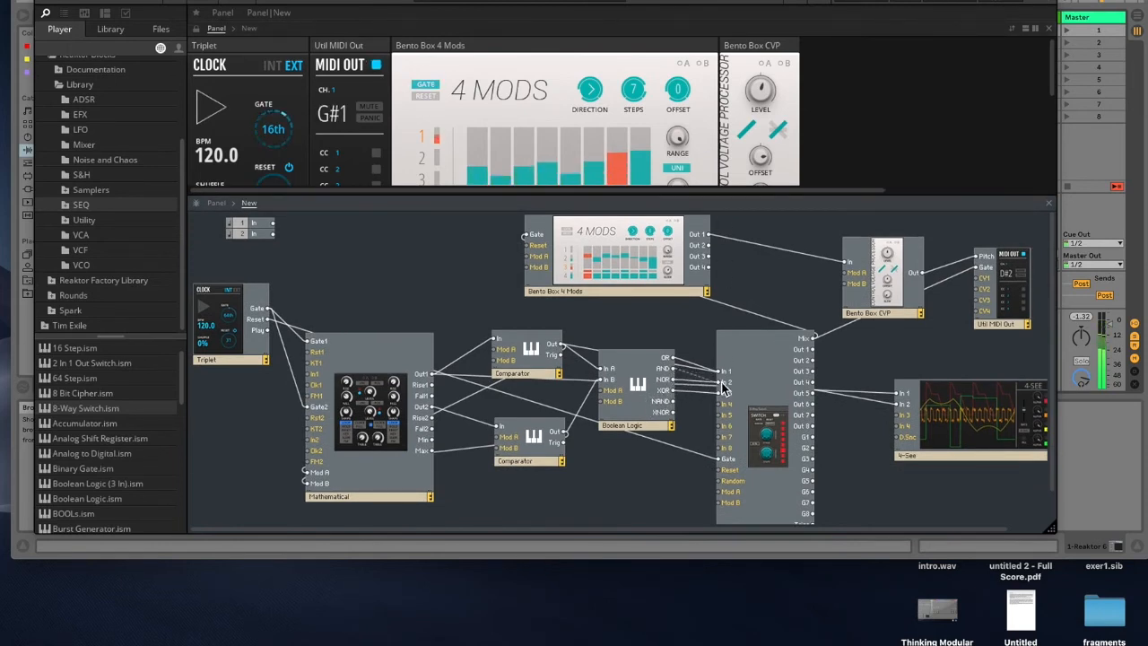
drag(674, 380, 721, 393)
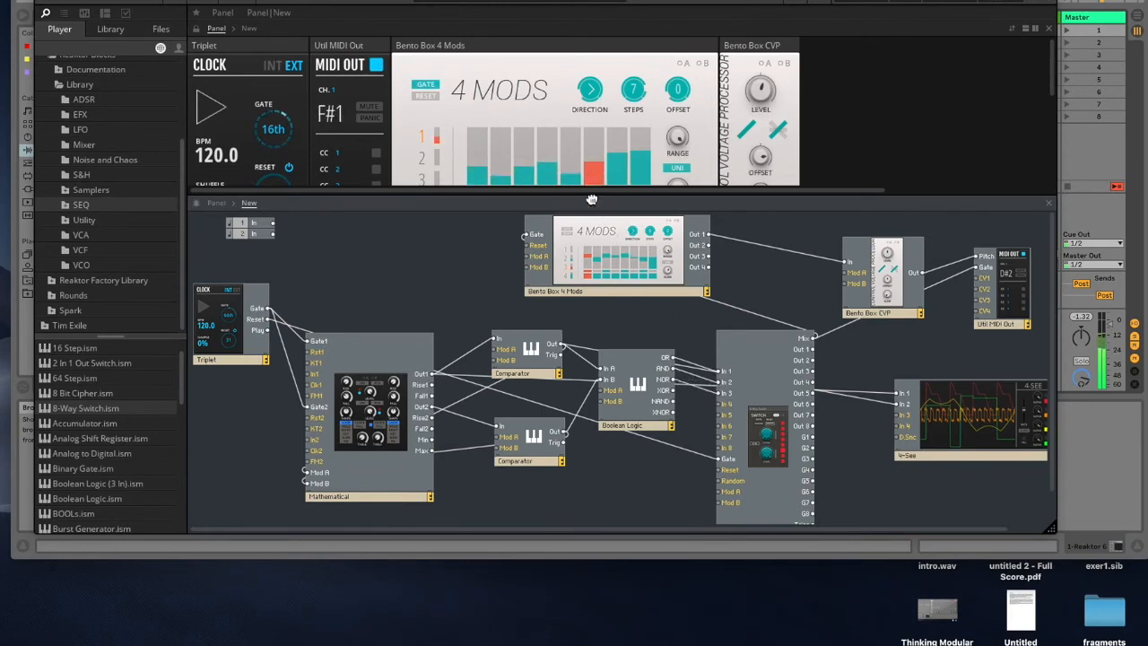
Step: Move the second Comparator's panel next to the Mathematical in the panel layout
drag(590, 196, 590, 356)
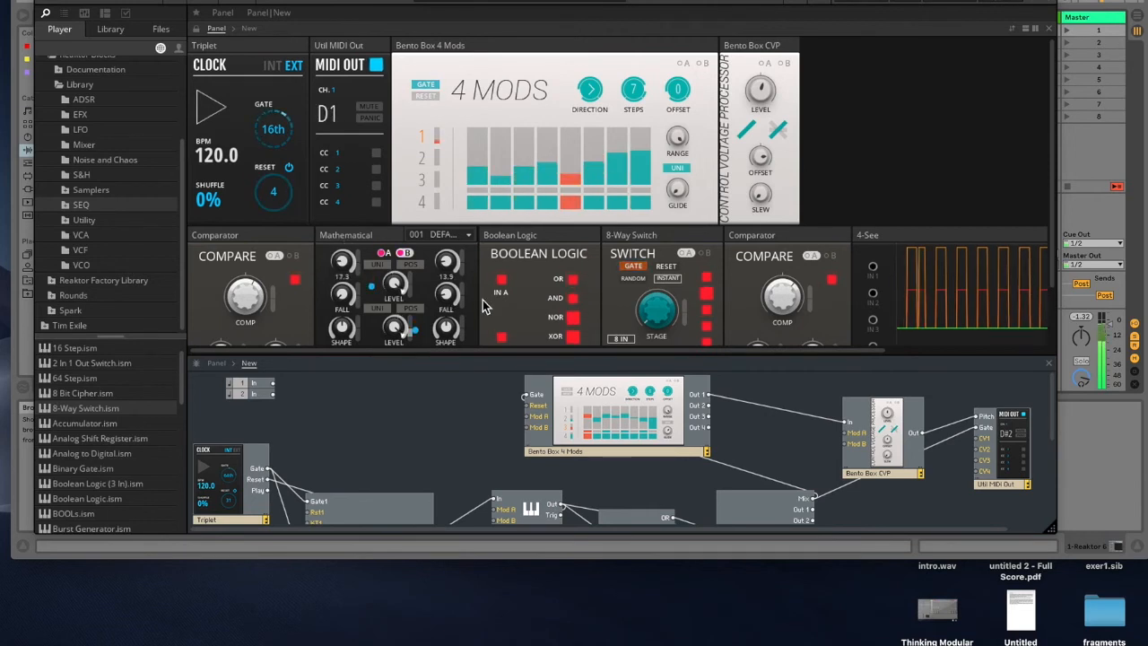
drag(463, 358, 466, 428)
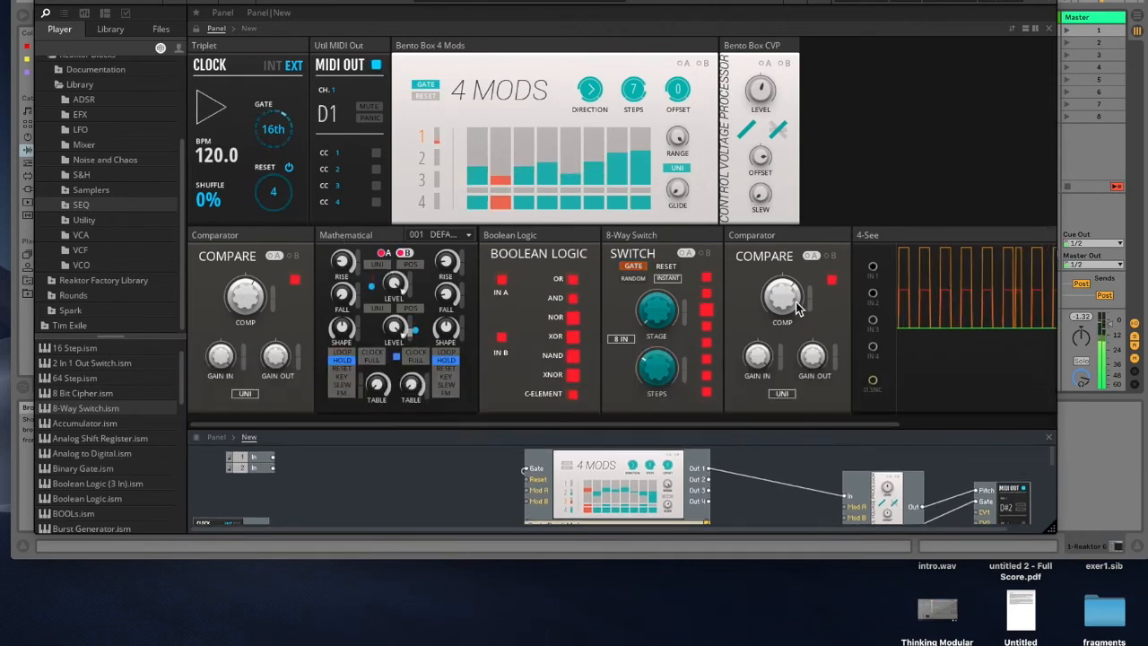
drag(785, 239, 538, 236)
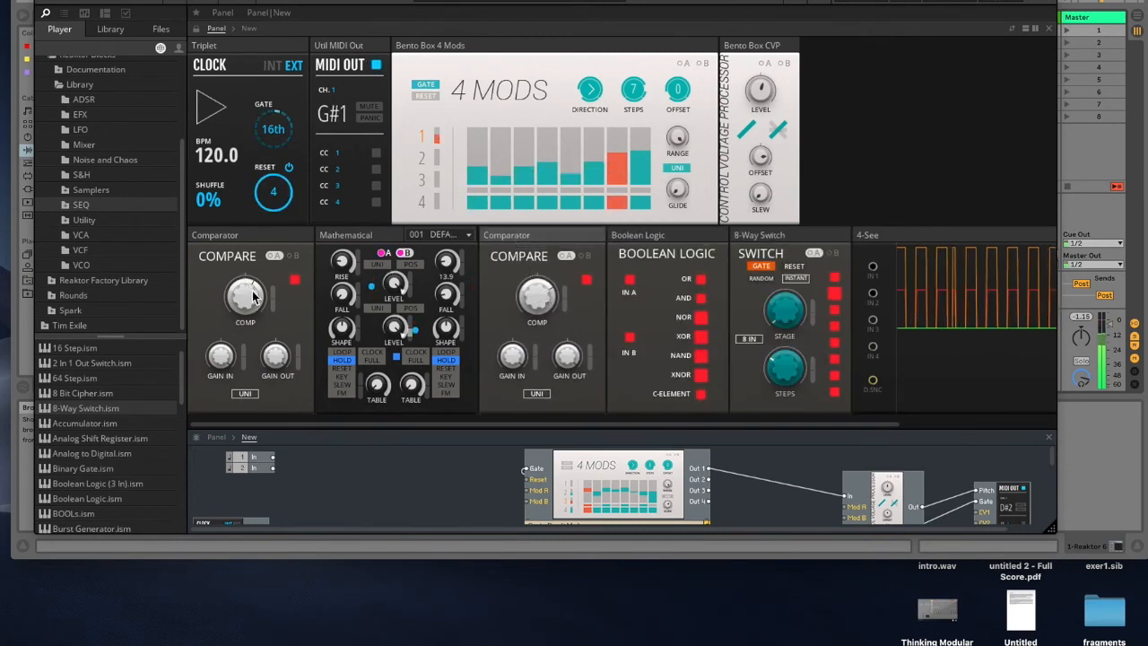
Step: Tweak both Comparators' COMP thresholds and the Mathematical's rise knob, and set the Clock Gate rate to 8th
drag(254, 302, 254, 274)
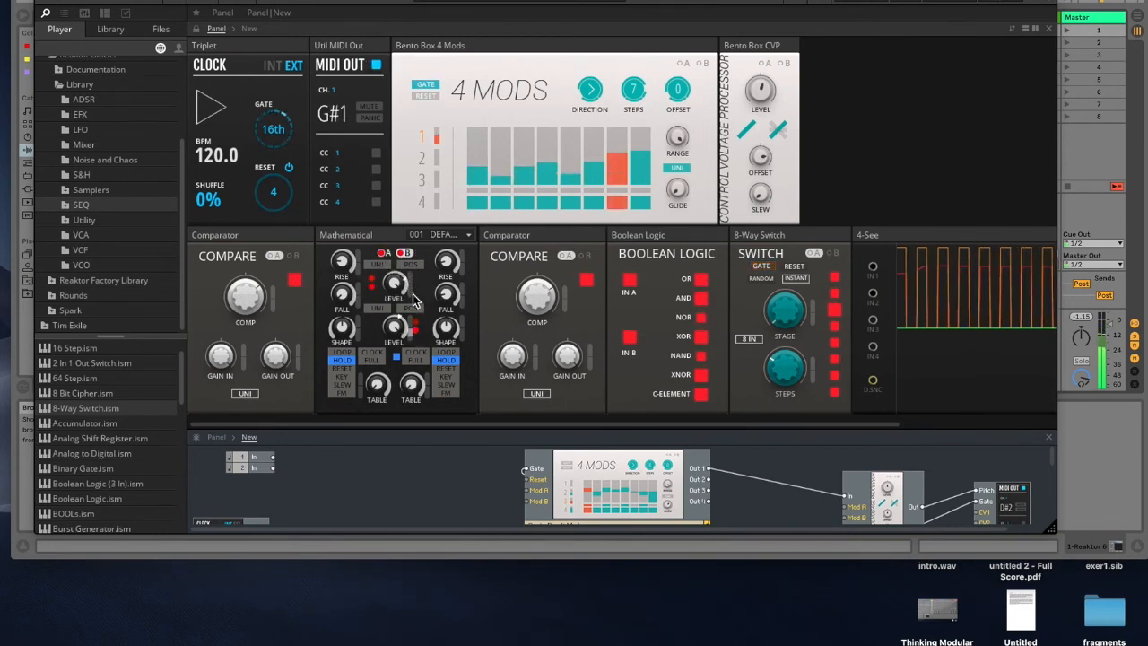
drag(535, 302, 536, 328)
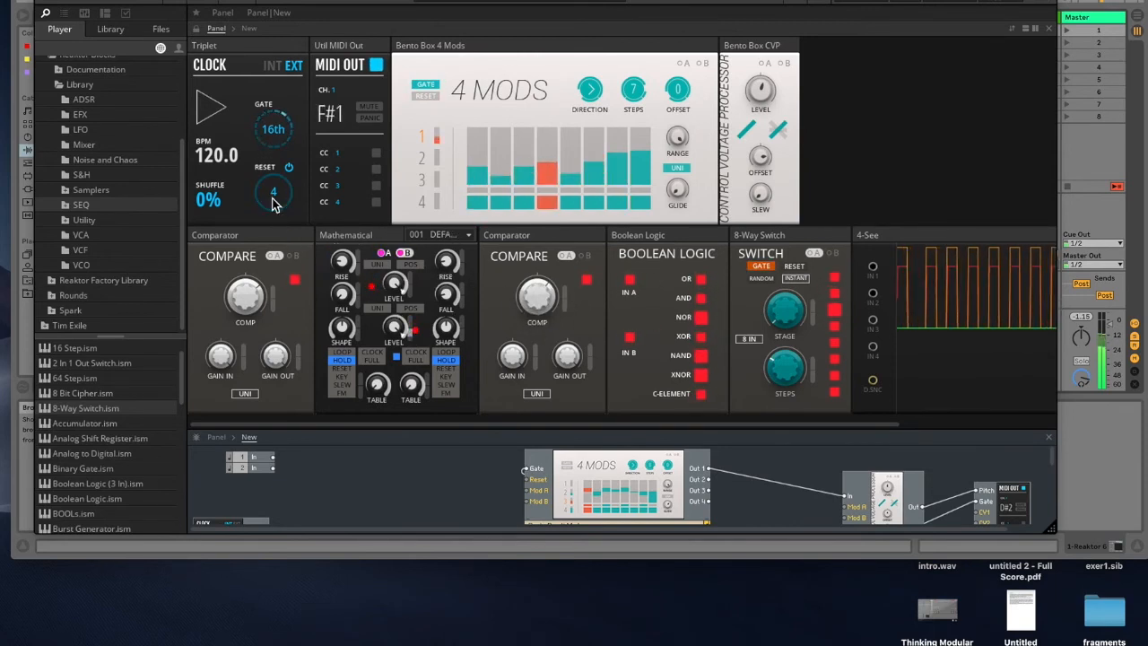
drag(252, 291, 245, 266)
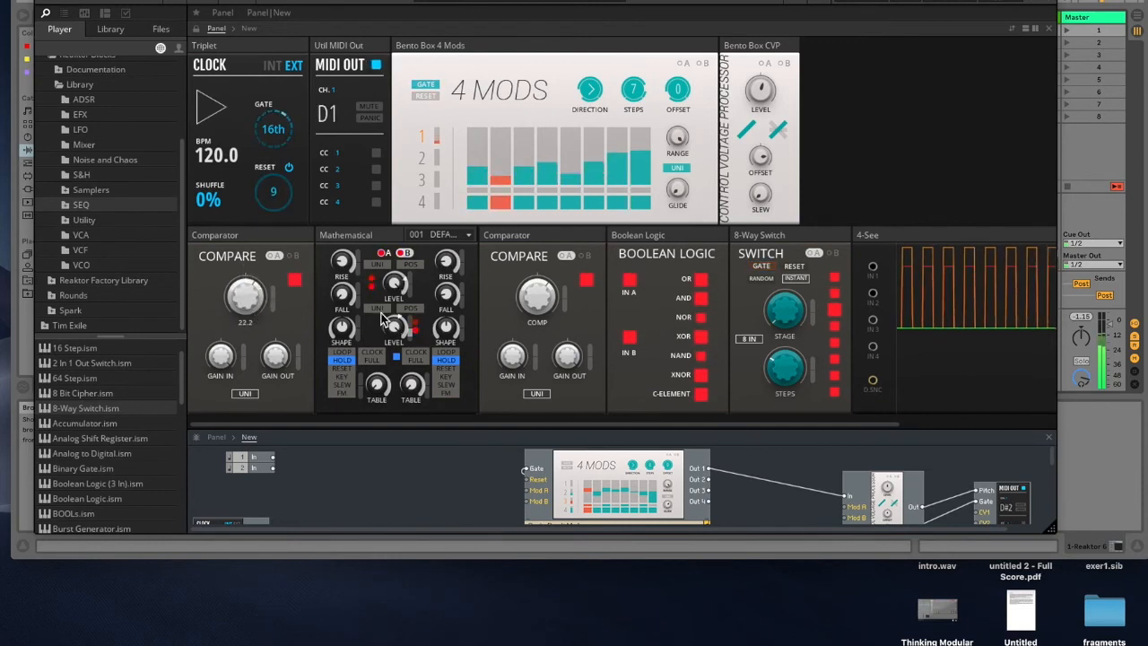
drag(454, 272, 447, 257)
drag(449, 175, 448, 167)
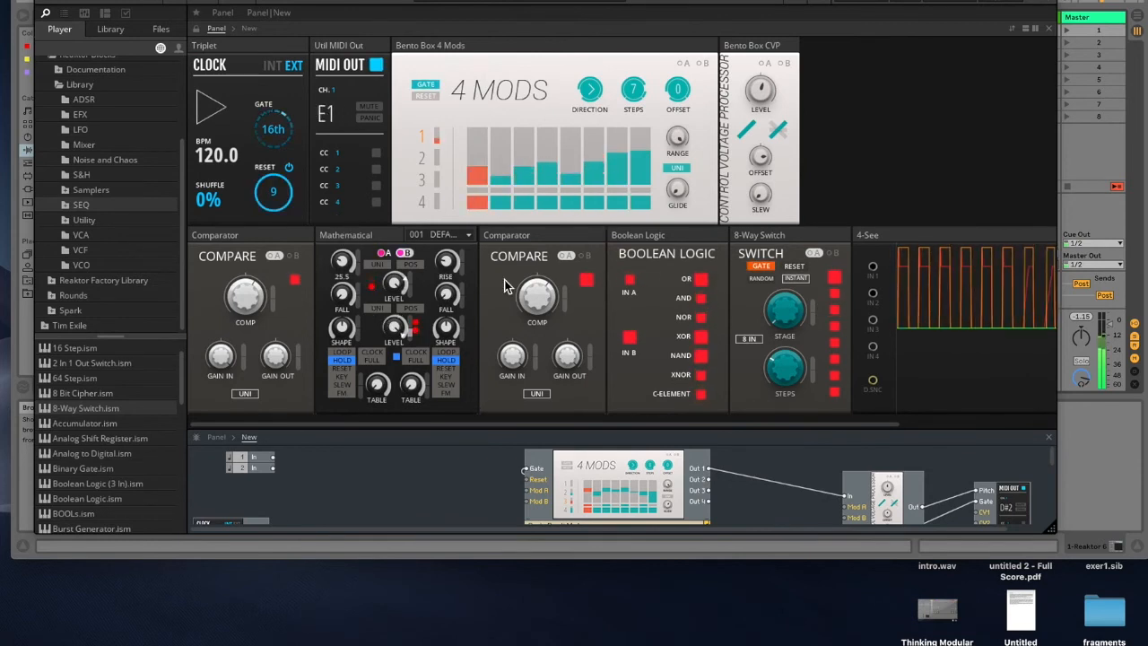
drag(544, 307, 544, 272)
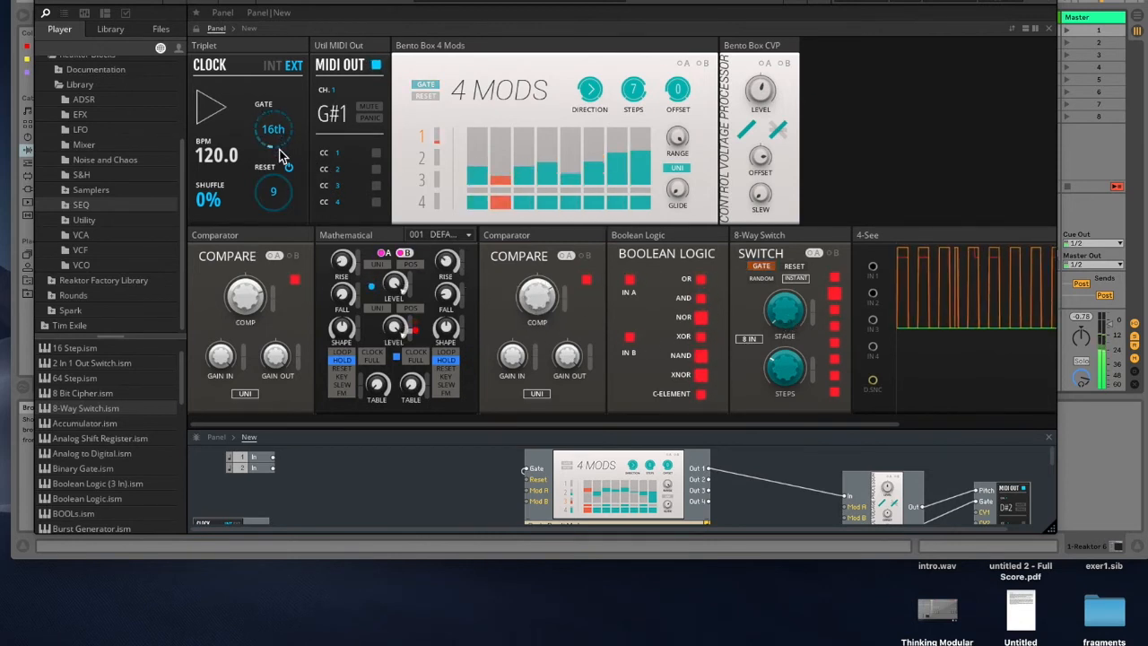
drag(272, 126, 270, 148)
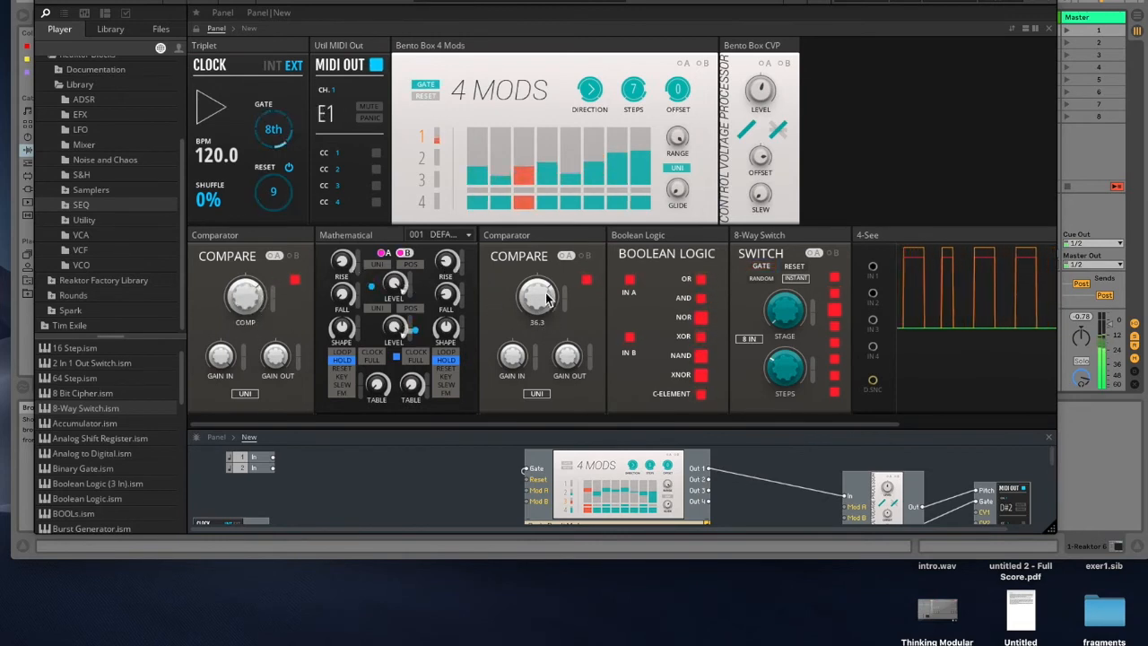
Step: Enlarge the structure view and rearrange the Mathematical and both Comparator modules for clearer wiring
drag(466, 1, 325, 2)
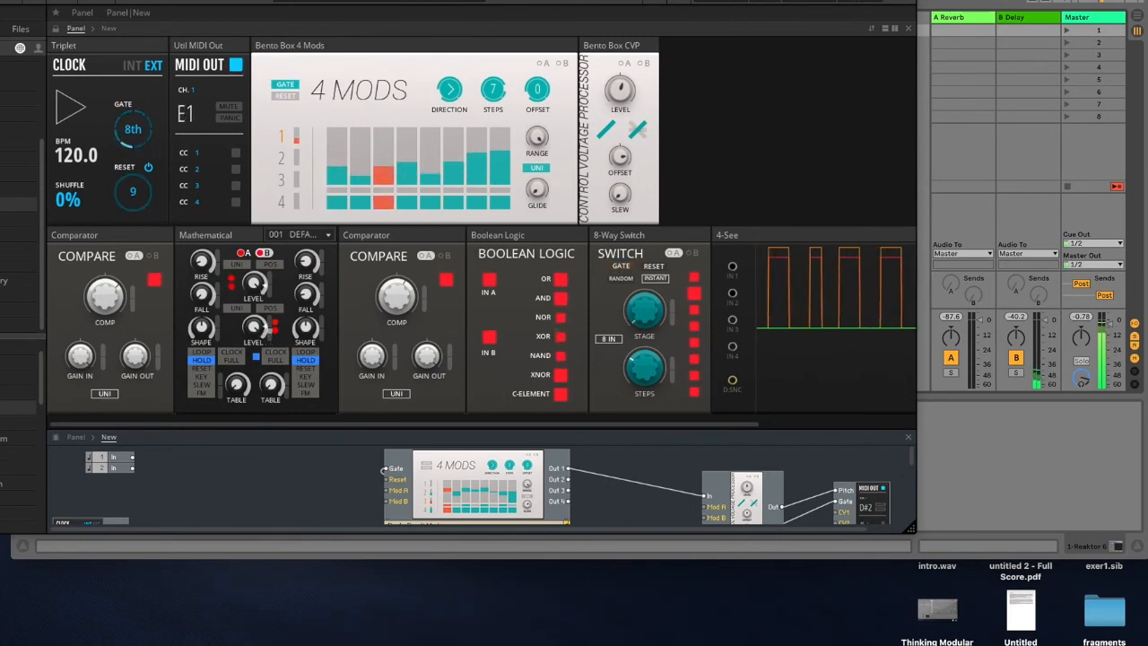
drag(735, 11, 813, 11)
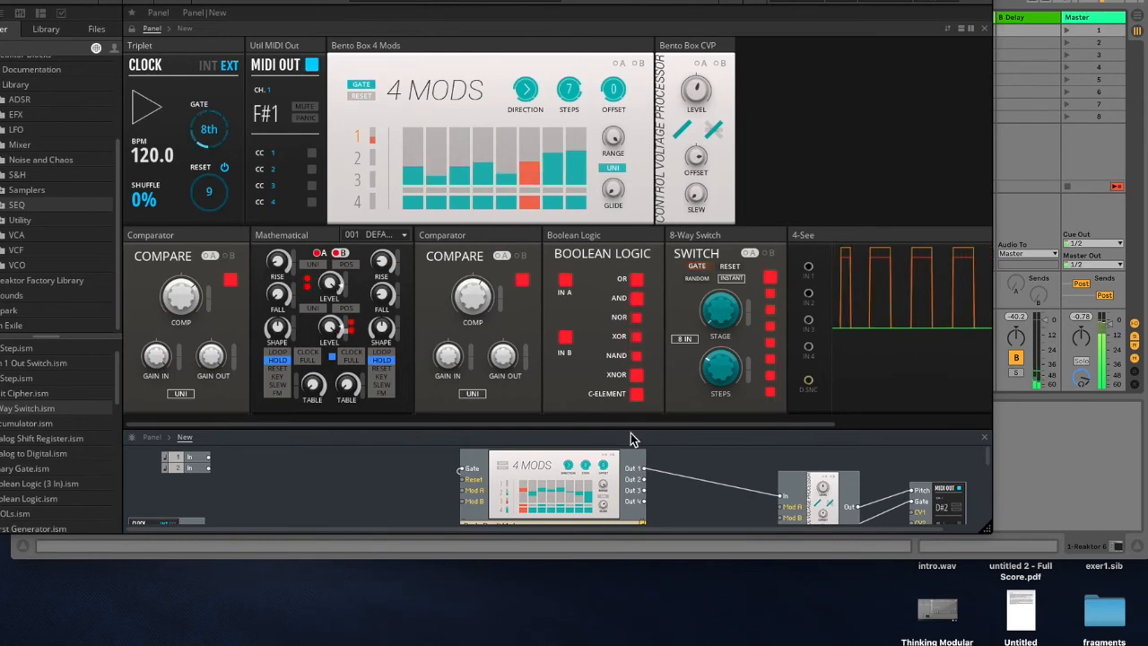
drag(644, 429, 658, 116)
drag(344, 345, 315, 342)
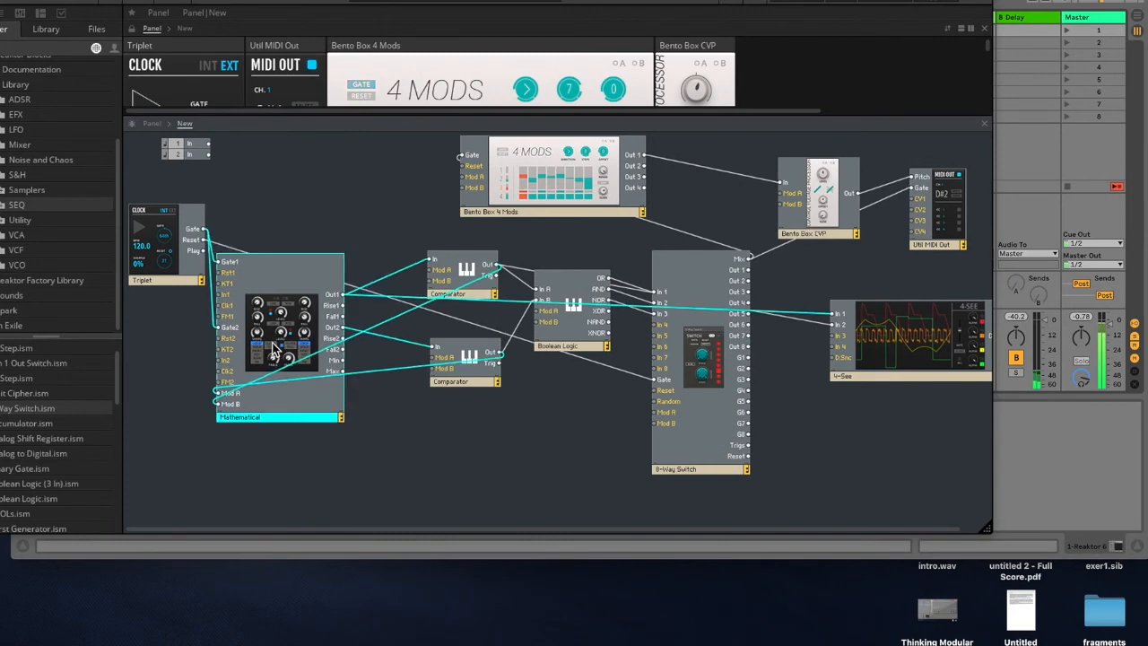
drag(475, 385, 430, 416)
drag(480, 286, 439, 276)
drag(431, 401, 416, 401)
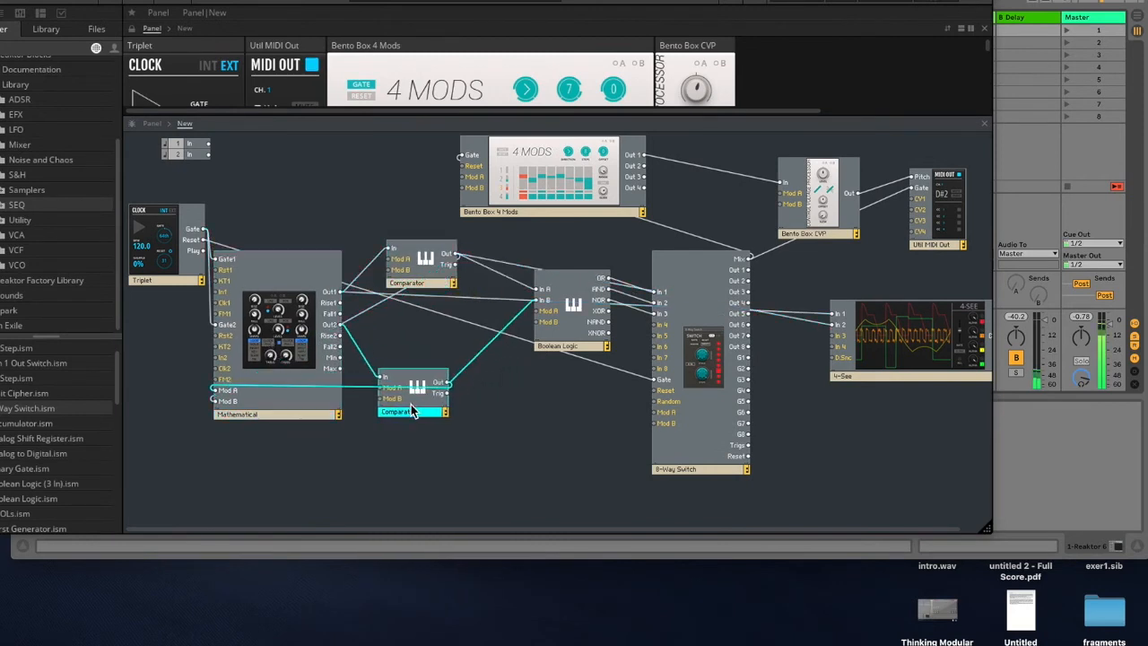
drag(569, 342, 566, 343)
drag(466, 0, 527, 3)
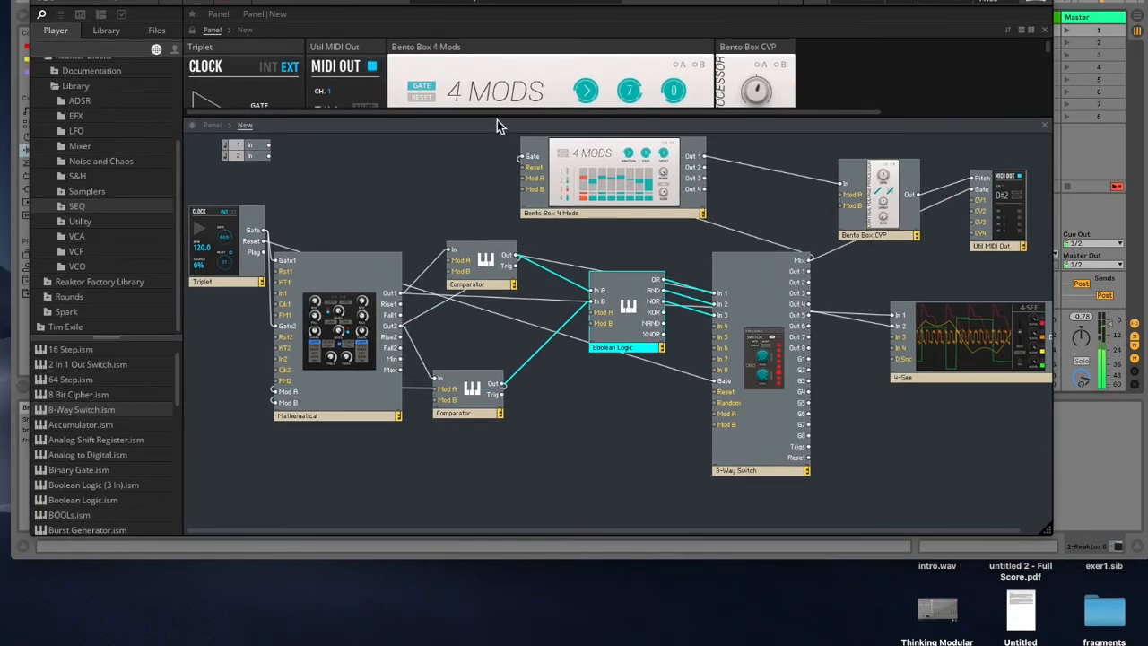
drag(496, 122, 494, 351)
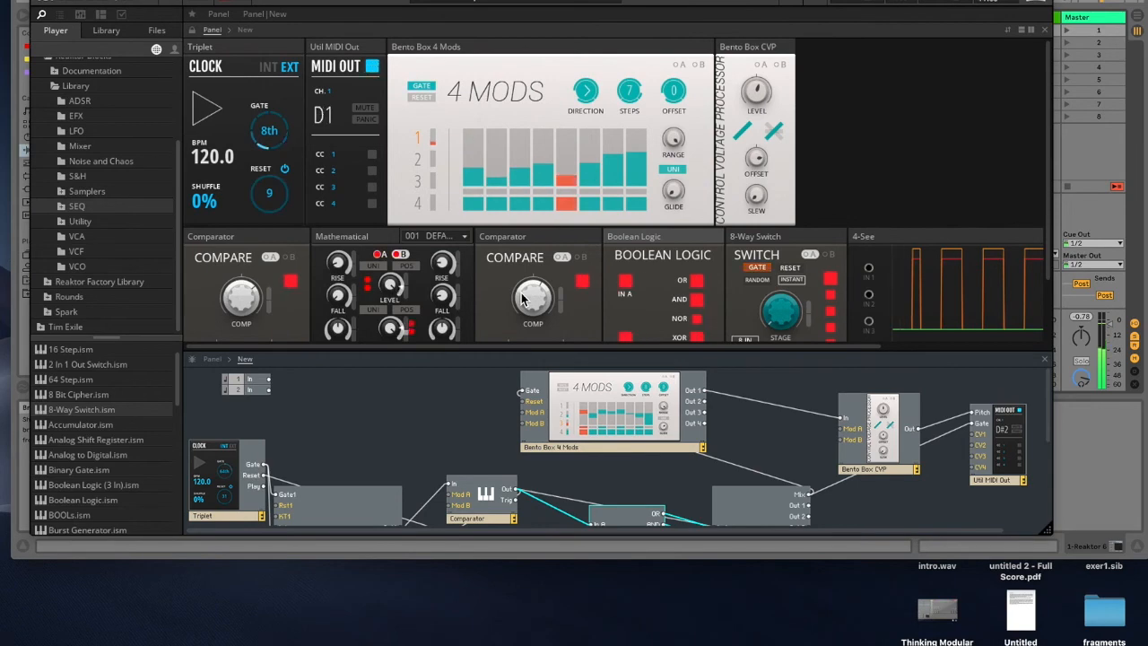
drag(538, 1, 565, 0)
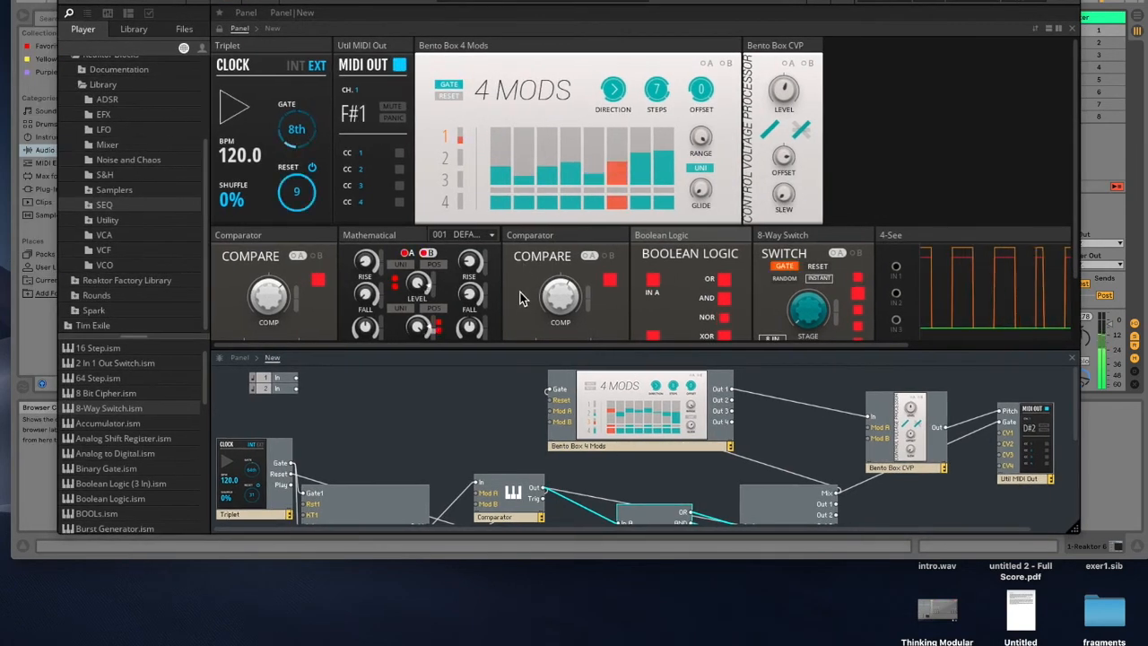
Step: Add a Bento Box CVP from the Utility library and place it between the first Comparator and Boolean Logic
scroll(520, 297, down, 3)
drag(475, 360, 491, 126)
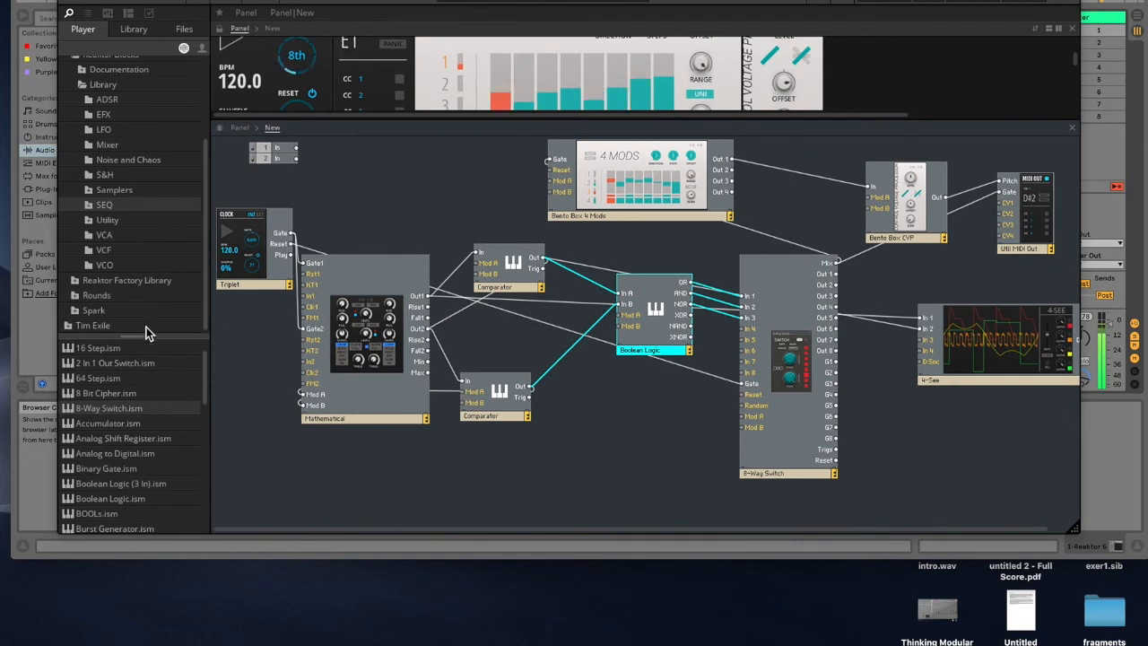
click(105, 222)
scroll(165, 493, down, 4)
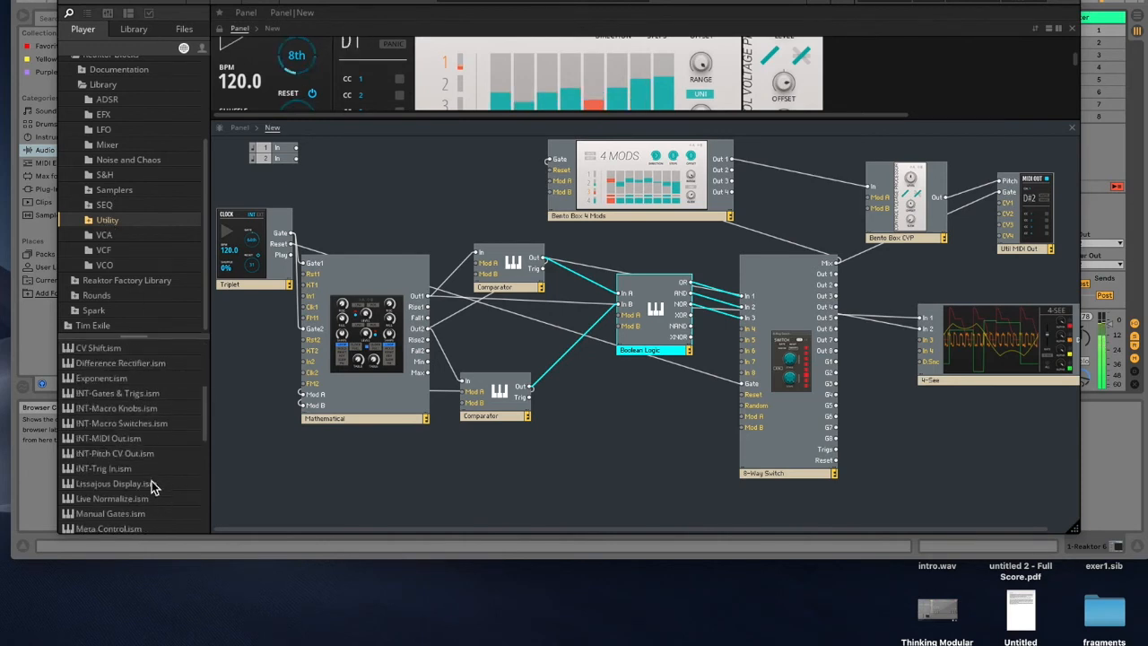
scroll(142, 487, down, 3)
drag(130, 468, 577, 382)
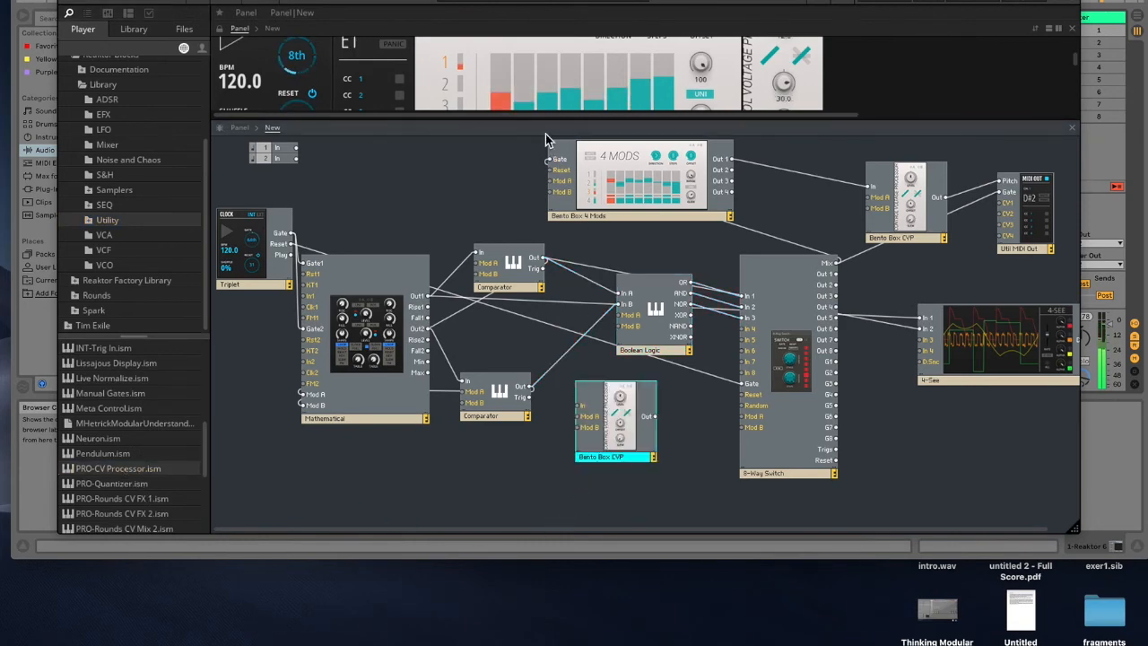
drag(546, 119, 545, 280)
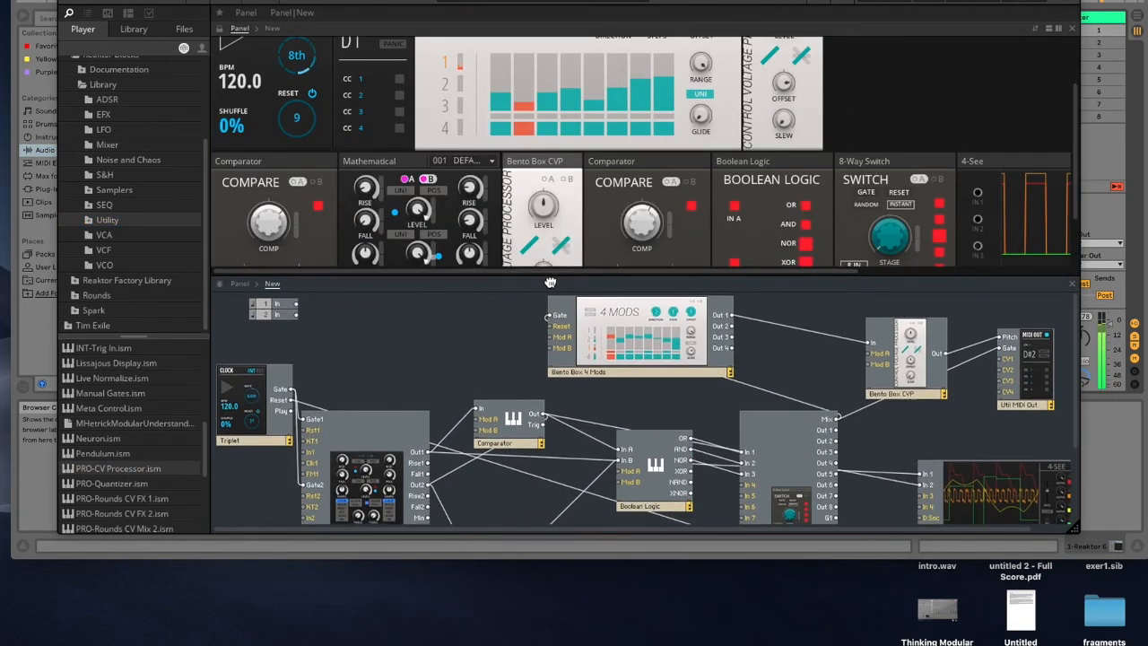
drag(549, 170, 386, 171)
scroll(588, 433, down, 3)
drag(587, 473, 589, 378)
drag(668, 390, 695, 387)
drag(605, 379, 609, 359)
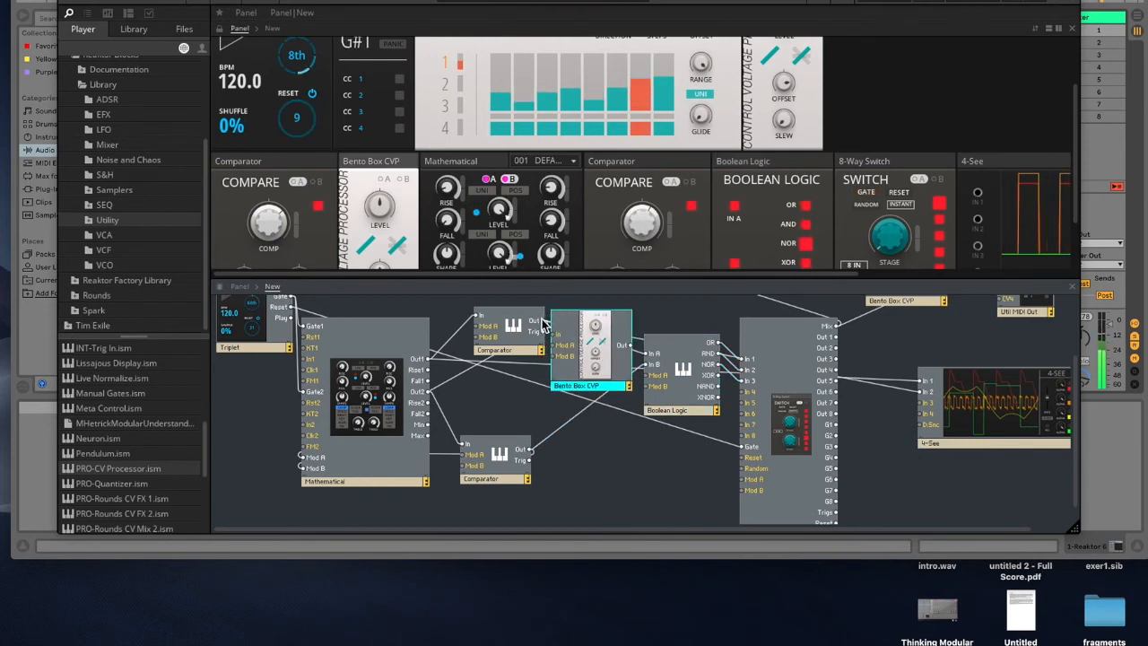
Step: Insert the Bento Box CVP into the first Comparator's output path
drag(596, 365, 601, 419)
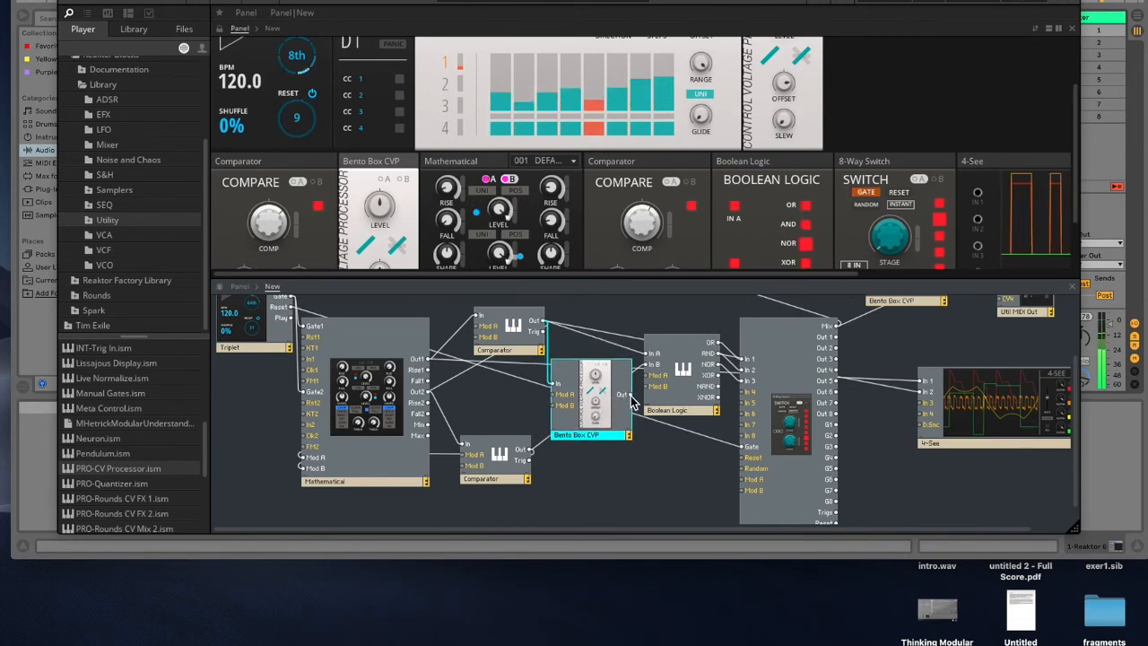
drag(599, 410, 596, 402)
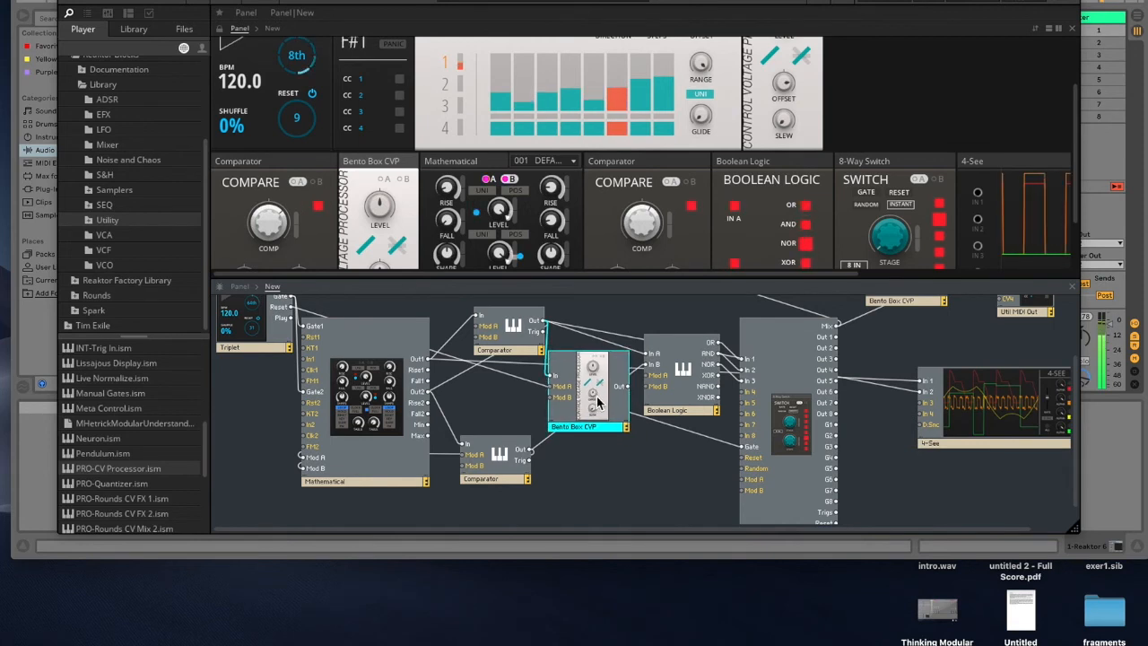
click(457, 380)
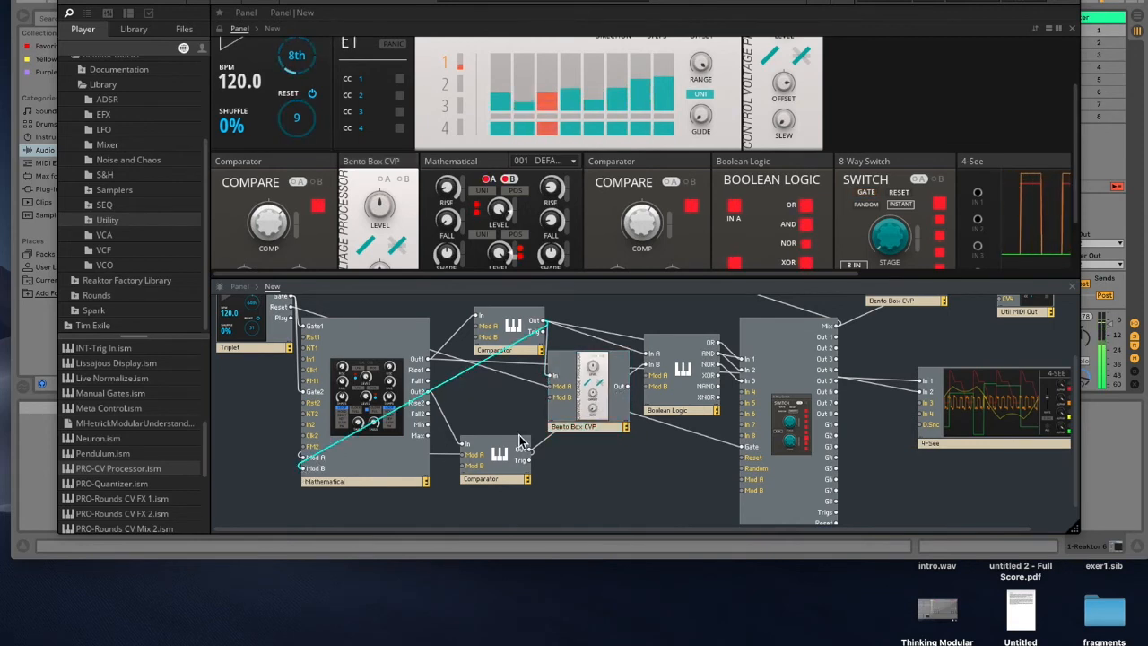
drag(394, 461, 305, 469)
drag(587, 413, 592, 359)
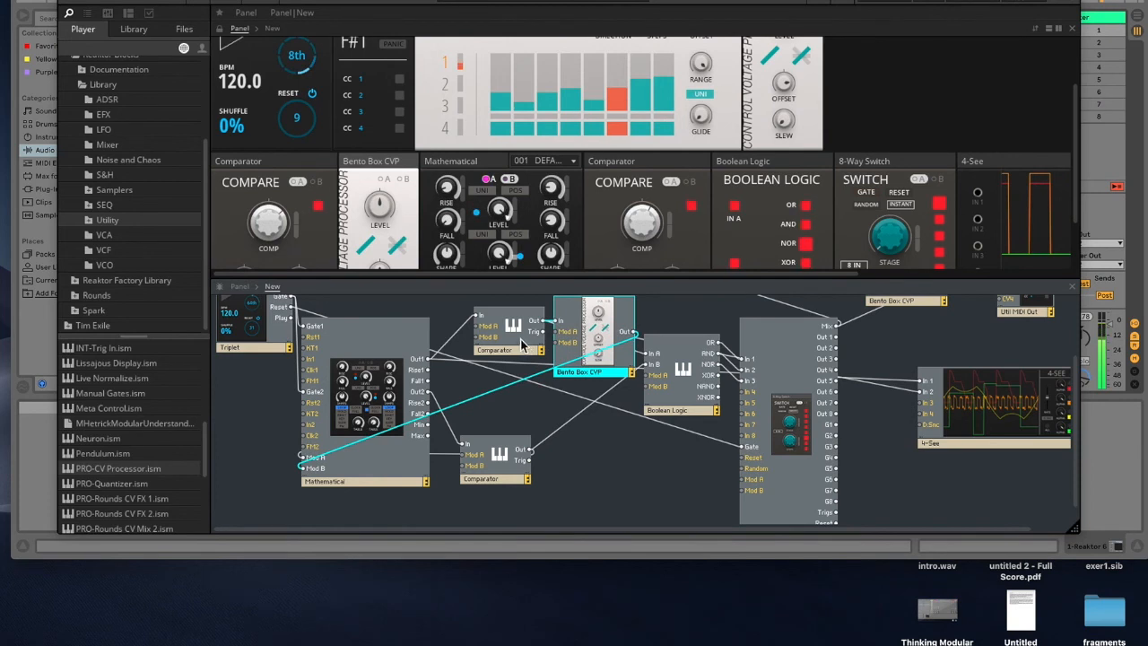
drag(521, 340, 513, 341)
Step: Add a second Bento Box CVP after the second Comparator, rewire its output and delete the old wire
drag(112, 469, 581, 460)
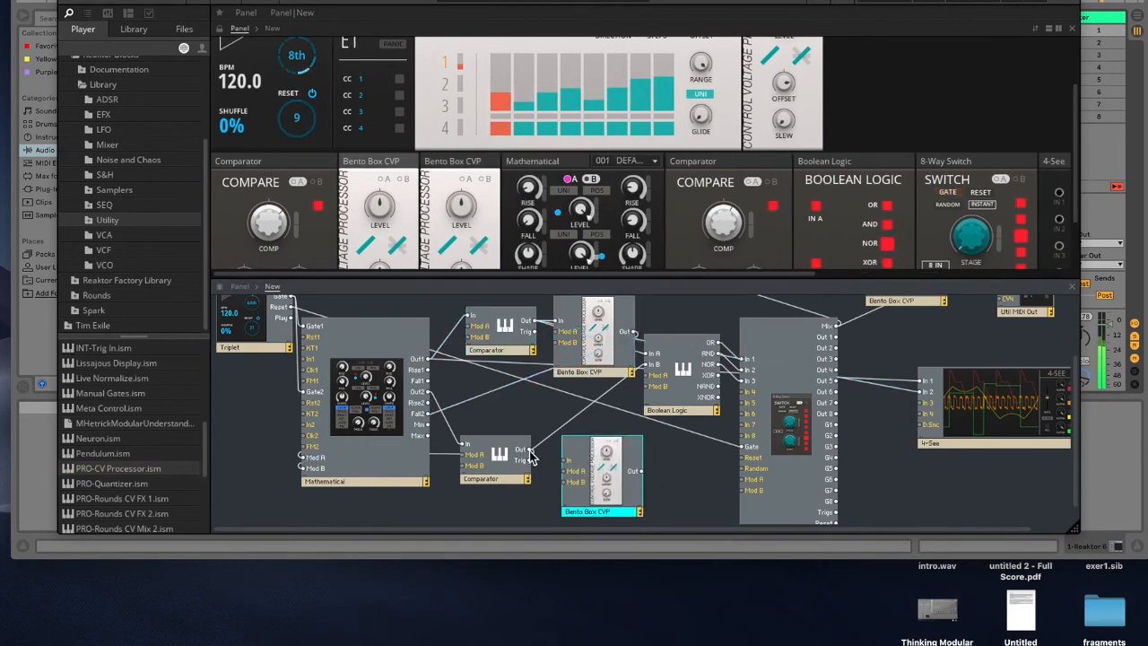
drag(610, 489, 602, 478)
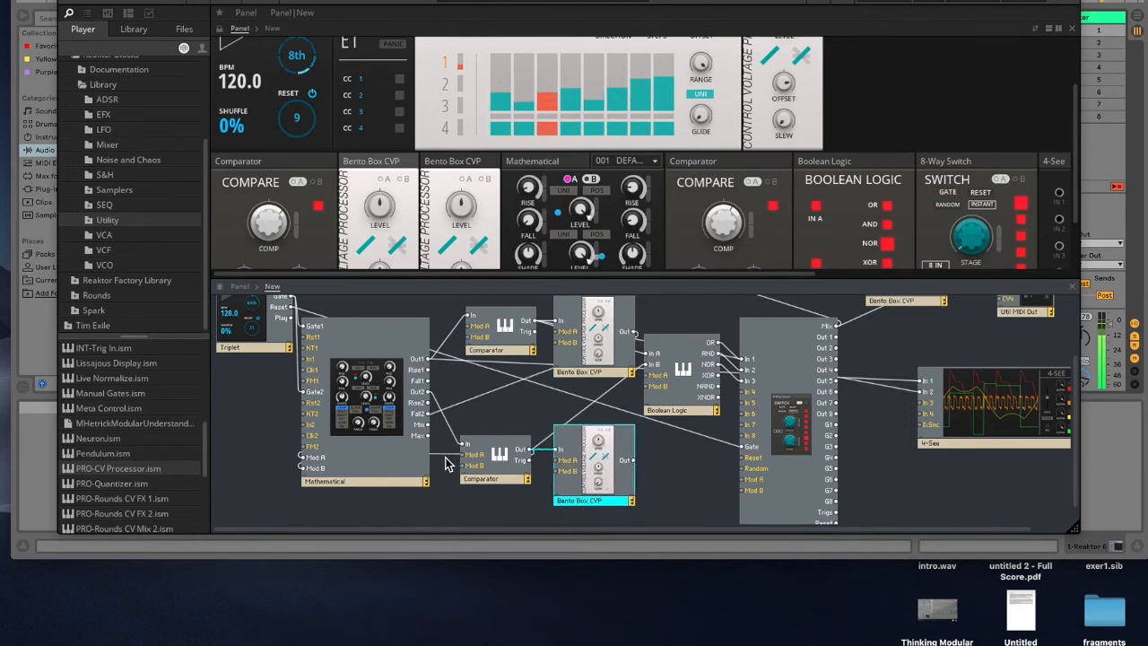
click(401, 459)
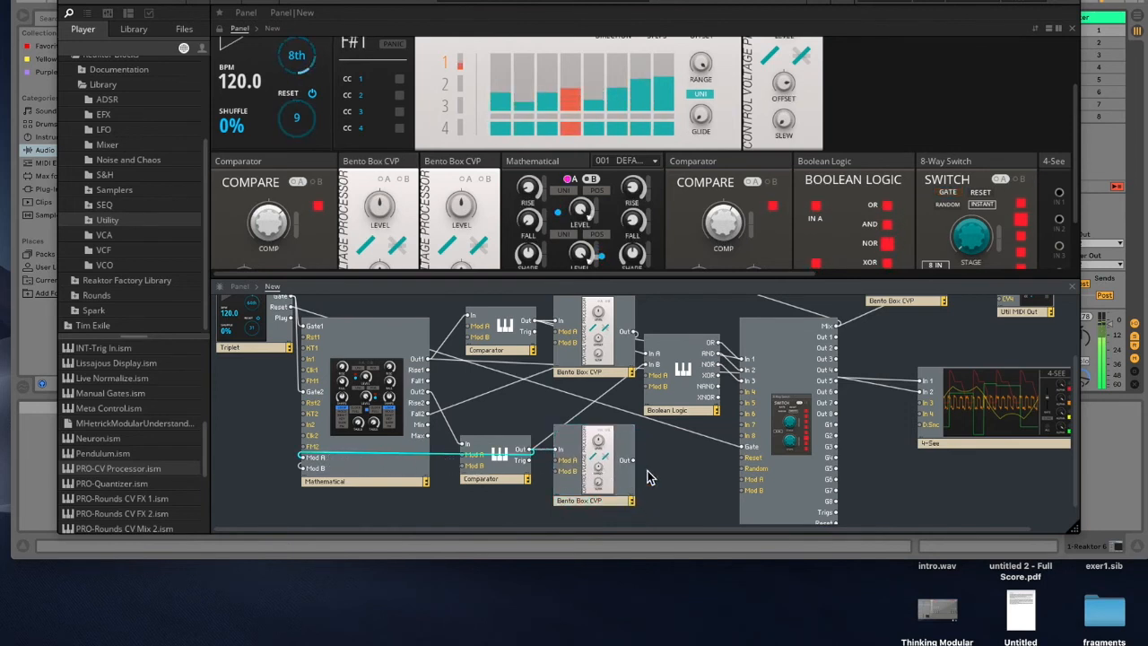
drag(632, 460, 302, 435)
key(Delete)
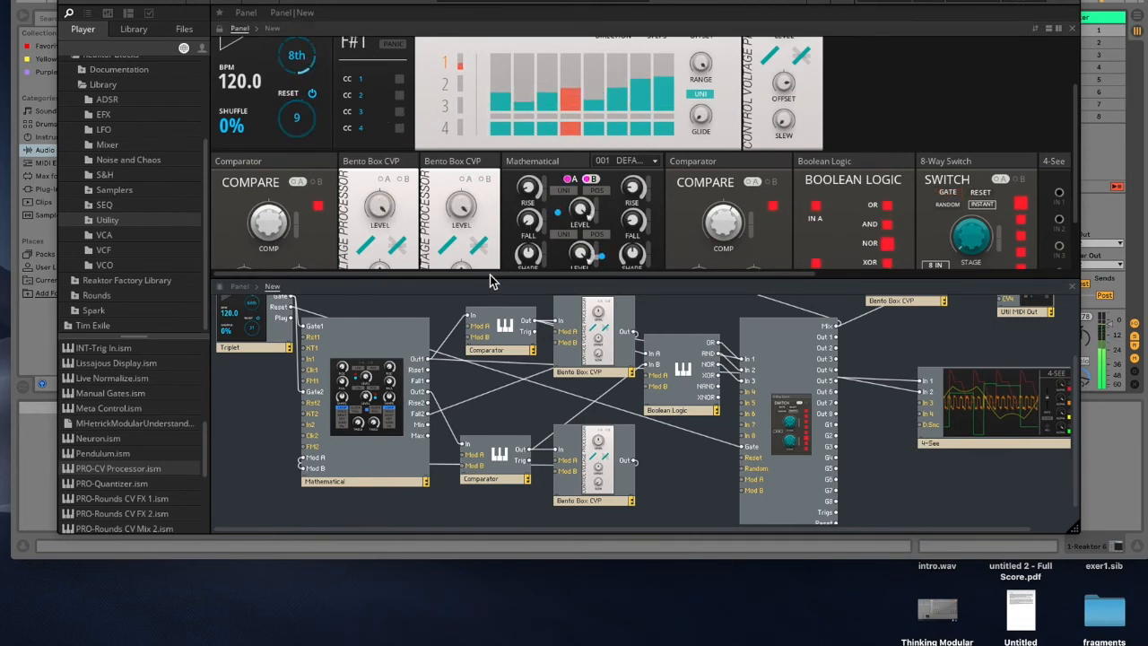
Step: Adjust the first Bento Box CVP's level knob
drag(484, 281, 484, 309)
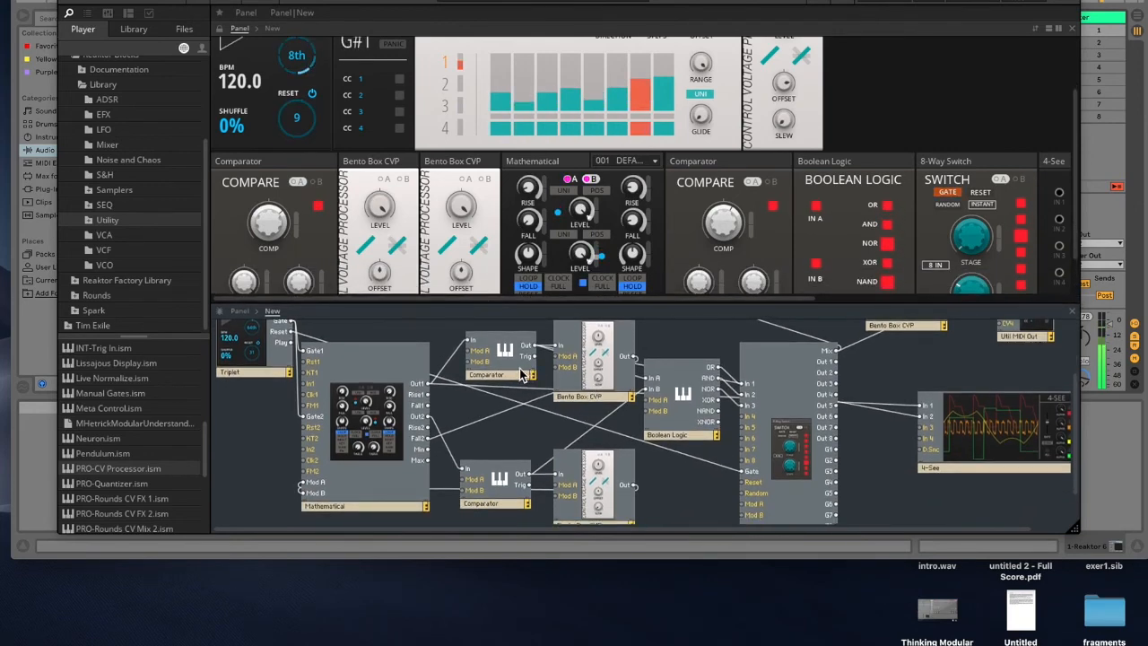
drag(510, 377, 505, 370)
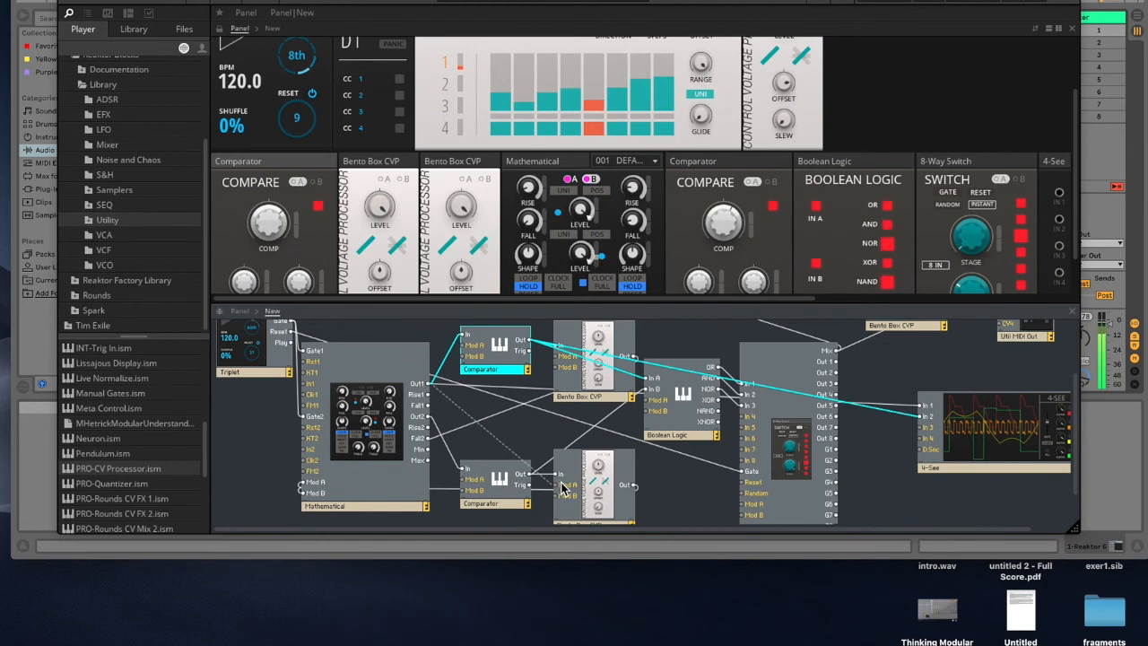
click(381, 220)
drag(378, 203, 386, 190)
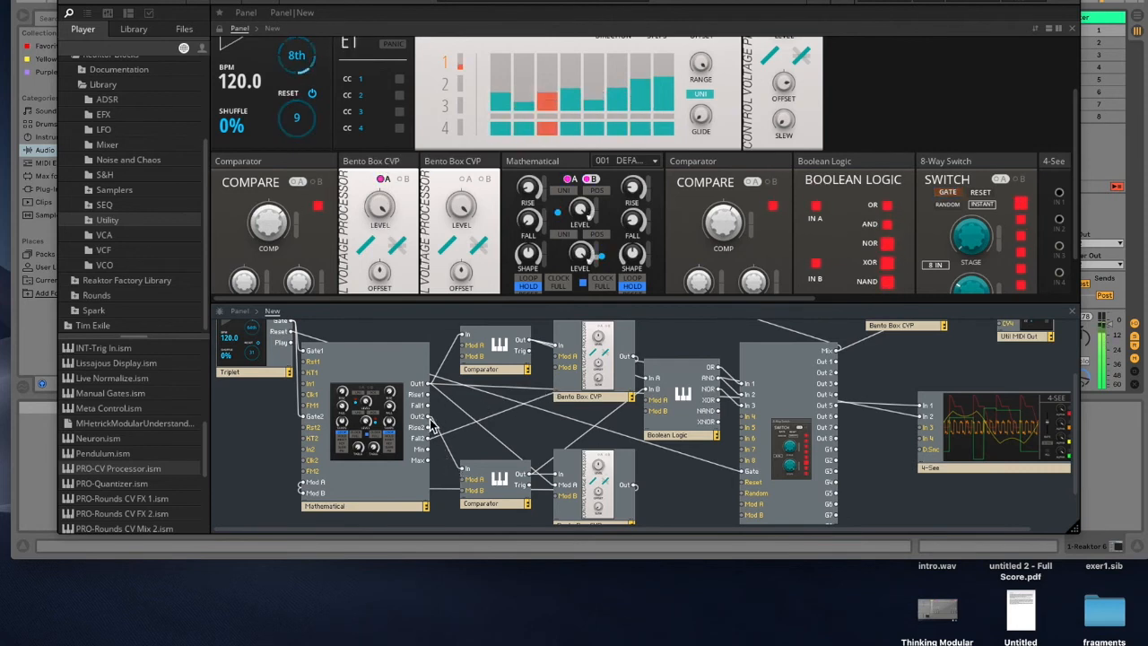
Step: Patch the Mathematical's Out2 into the first CVP's modulation input and select the A view on both CVP panels
drag(429, 418, 560, 362)
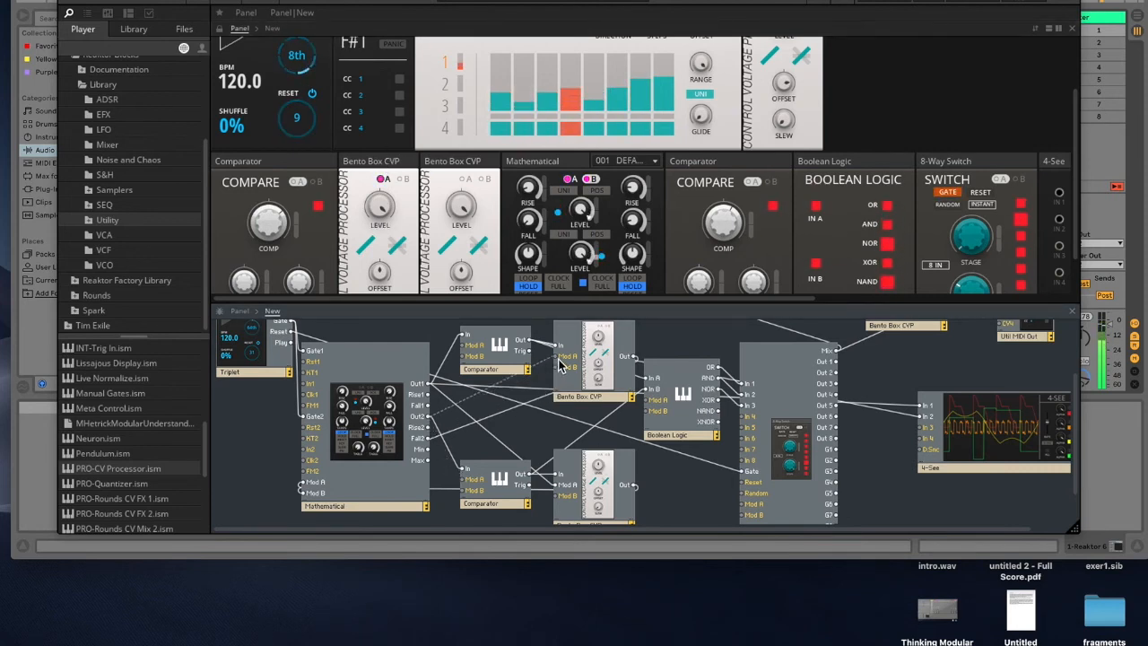
click(383, 180)
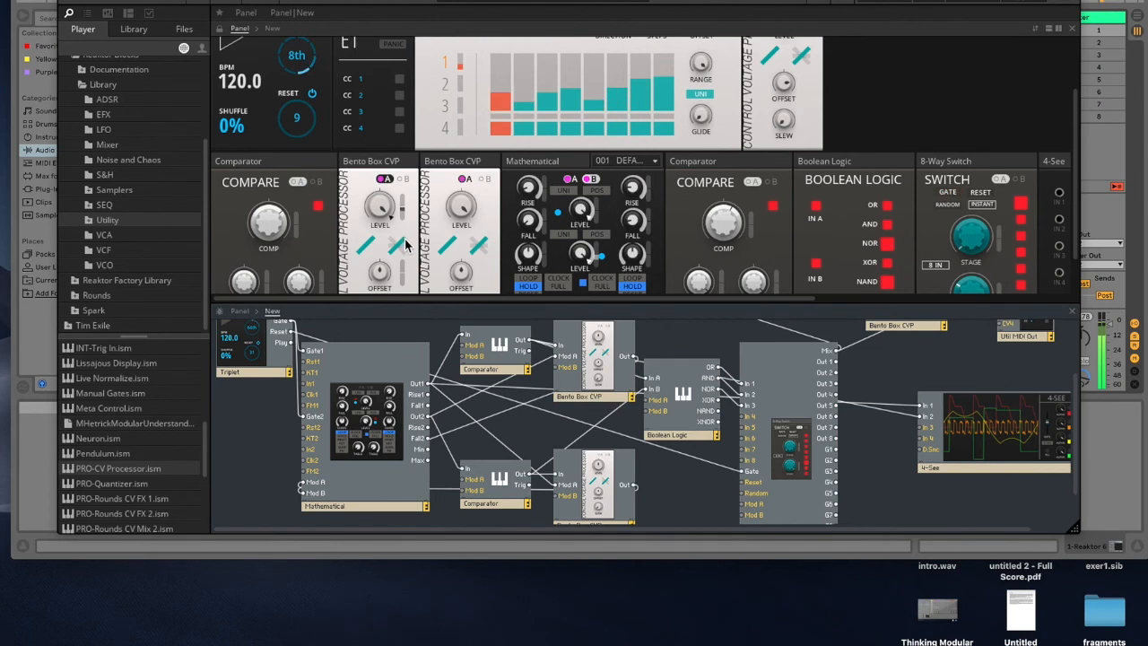
click(463, 179)
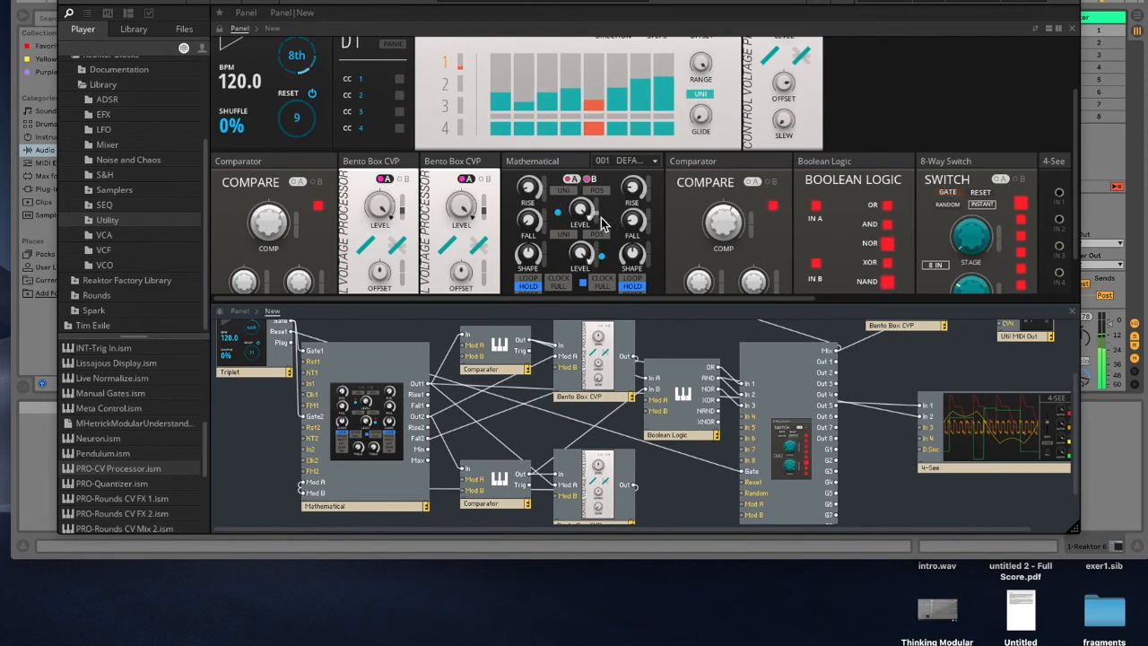
Step: Switch the Mathematical panel to its B view
click(591, 181)
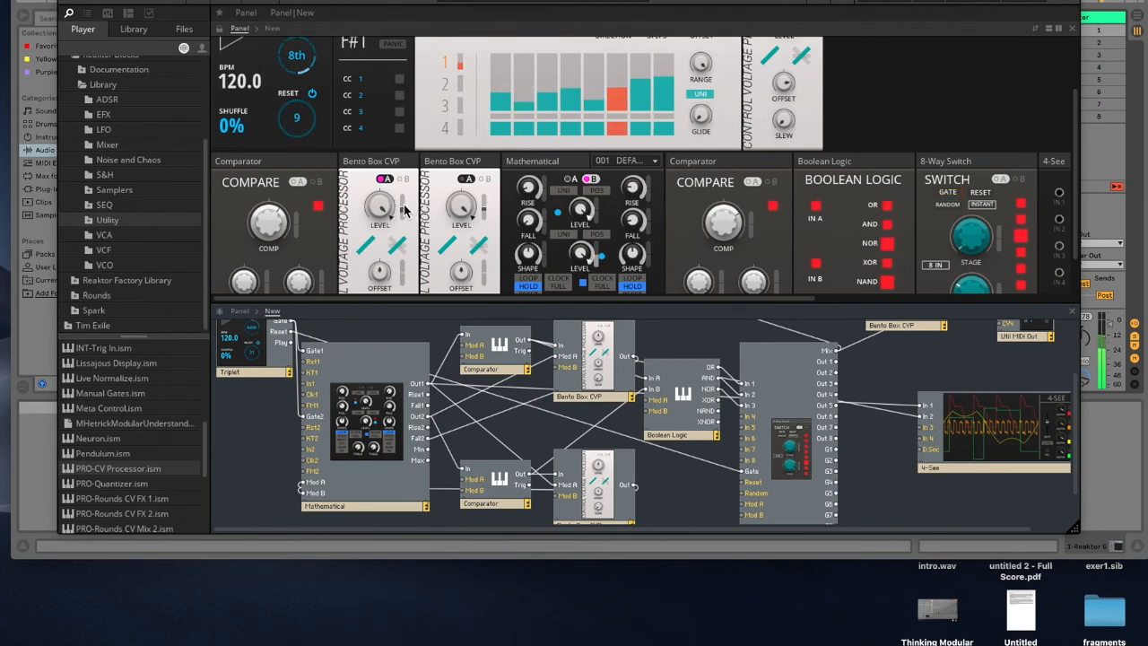
drag(773, 3, 657, 2)
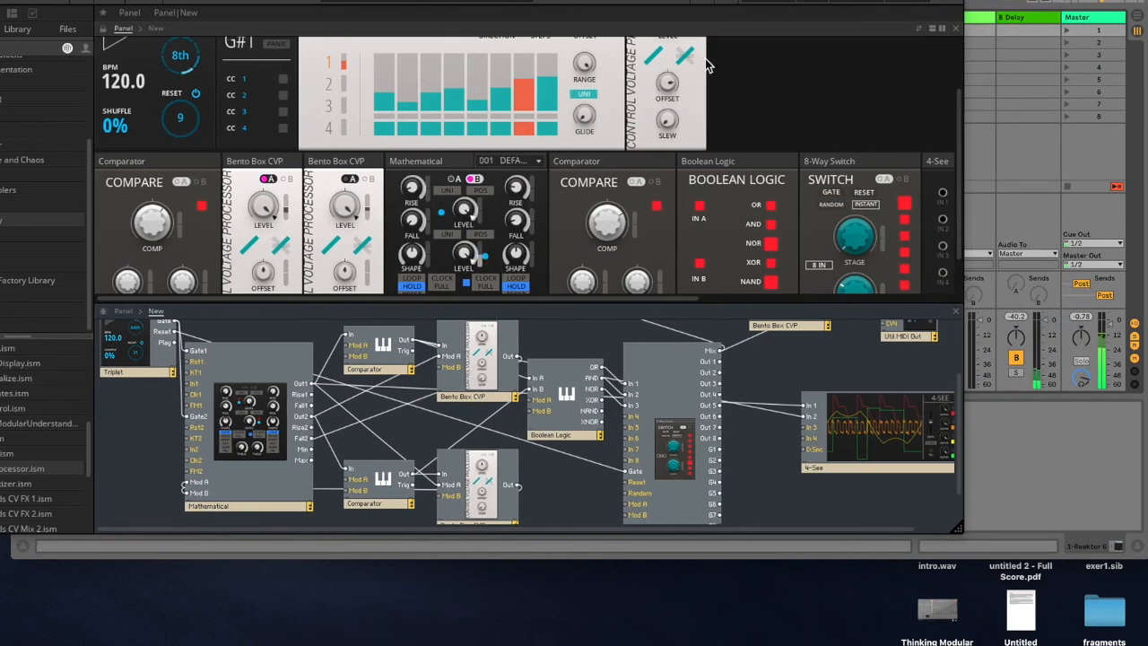
scroll(785, 199, down, 2)
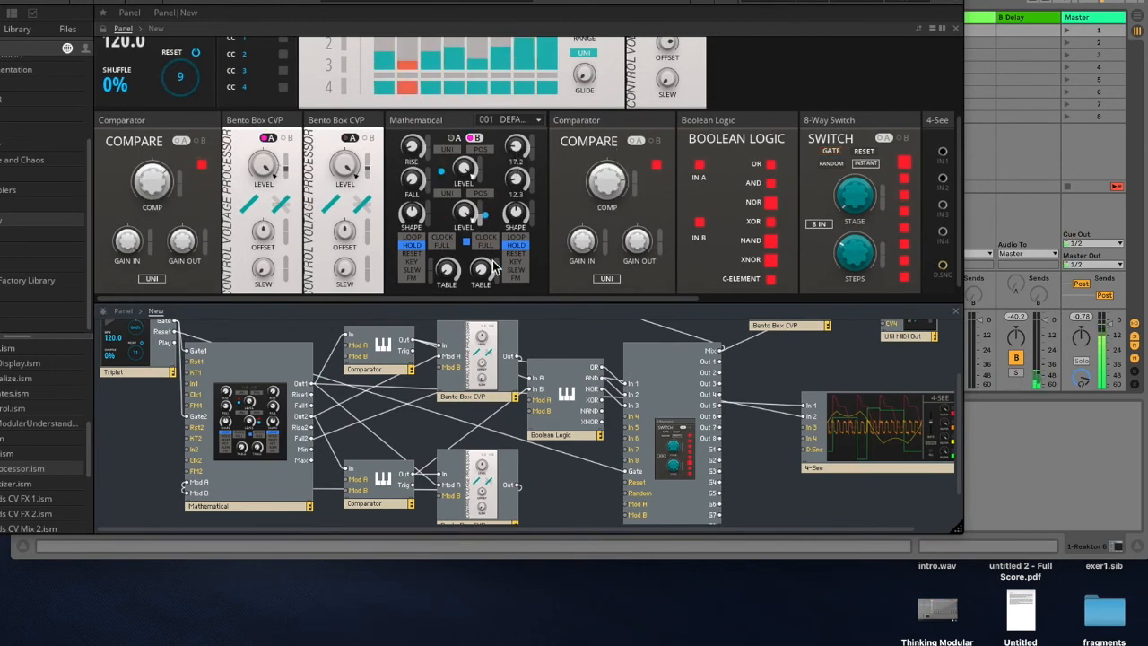
Step: Raise the second Table knob on the Mathematical's B view panel
drag(484, 281, 487, 229)
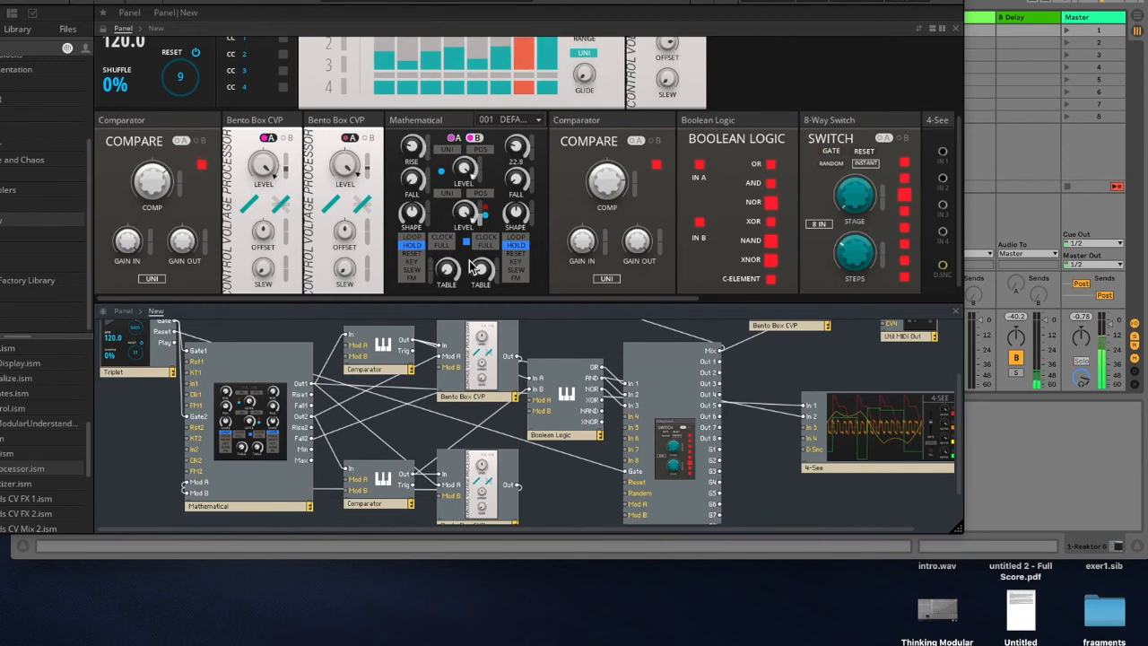
drag(484, 275, 486, 226)
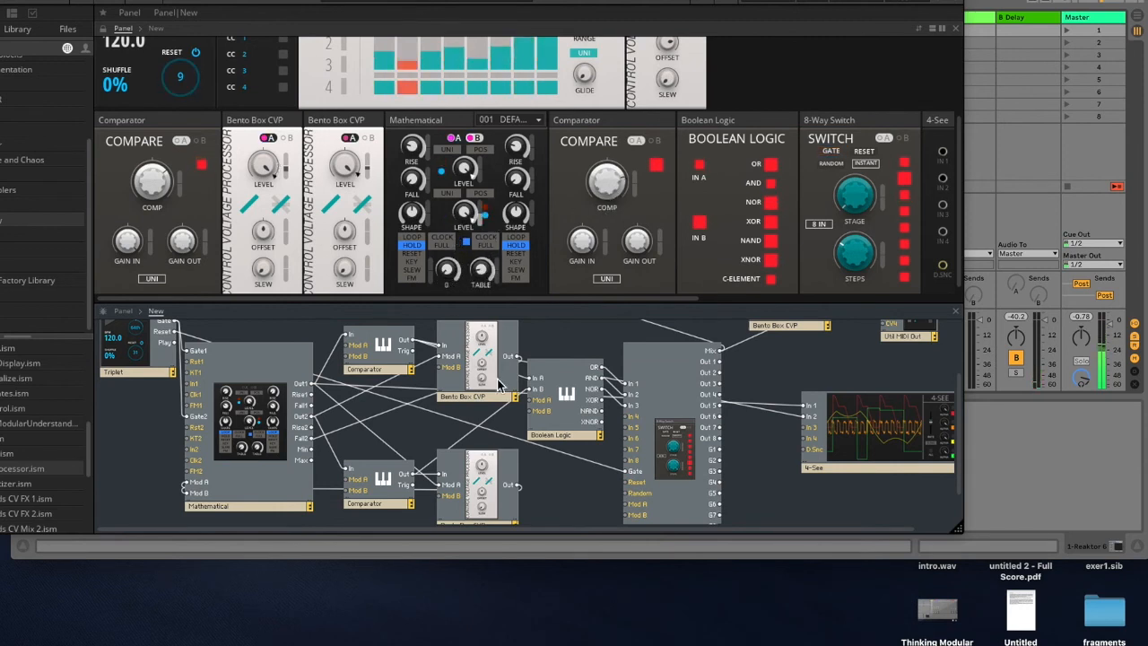
Step: Move the Boolean Logic module slightly in the structure and adjust the Mathematical's first Rise knob
drag(607, 404, 589, 422)
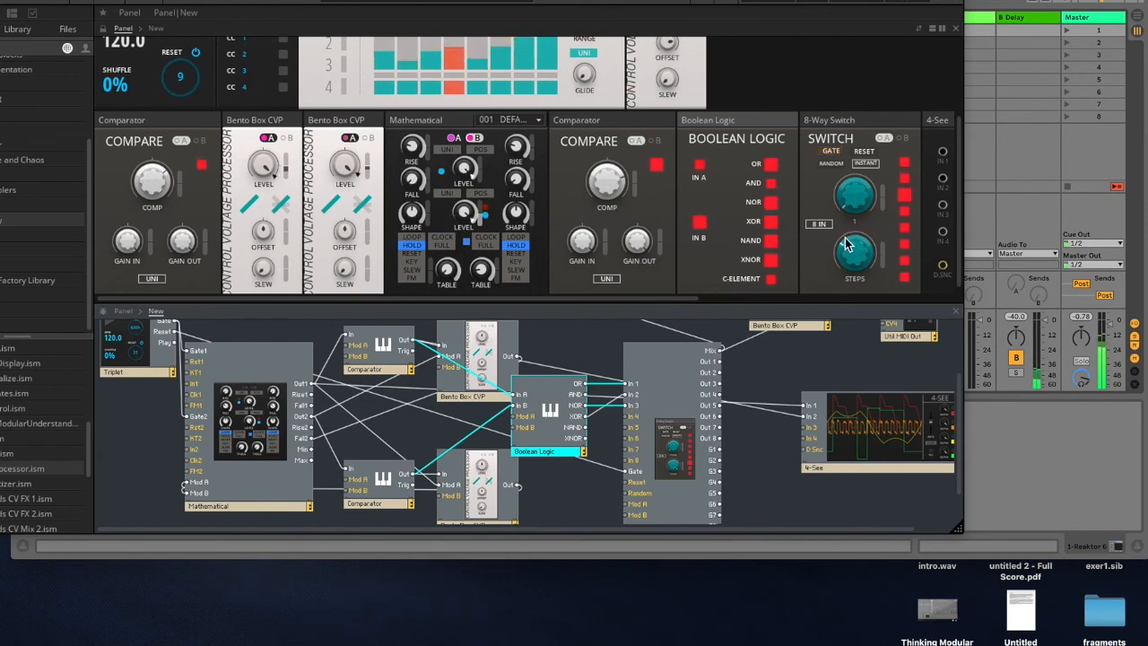
click(414, 151)
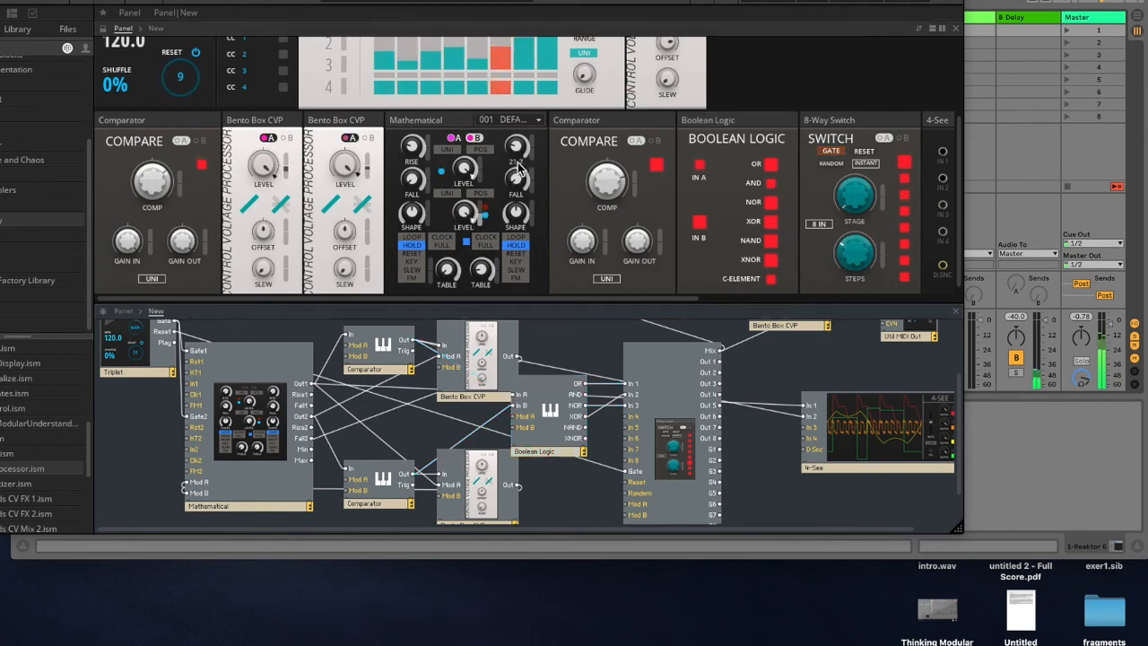
drag(414, 151, 415, 98)
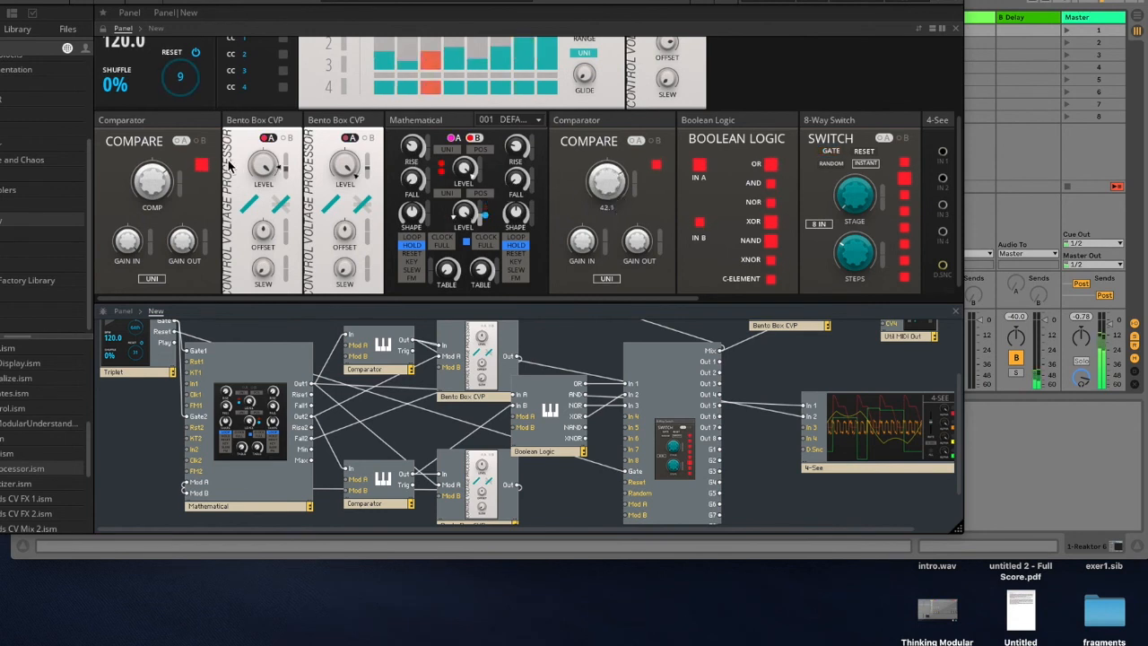
drag(413, 149, 414, 177)
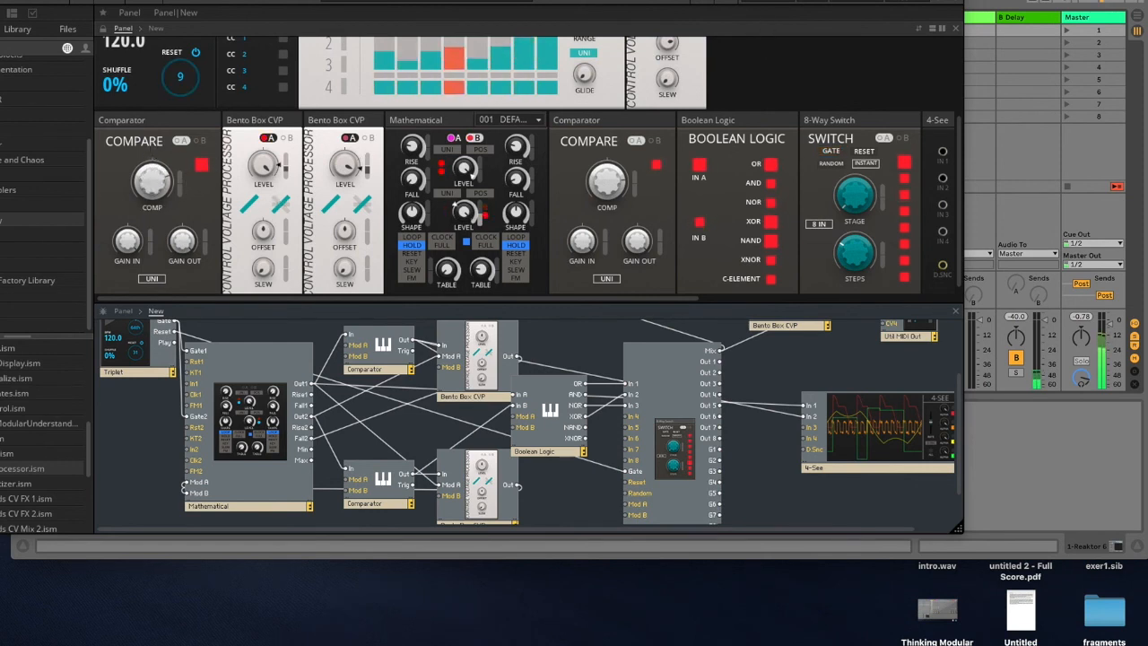
Step: Replace the drum kit on the Quark Kit track with Flares Kit.adg from the Drums browser category
drag(538, 1, 227, 3)
scroll(1082, 380, left, 6)
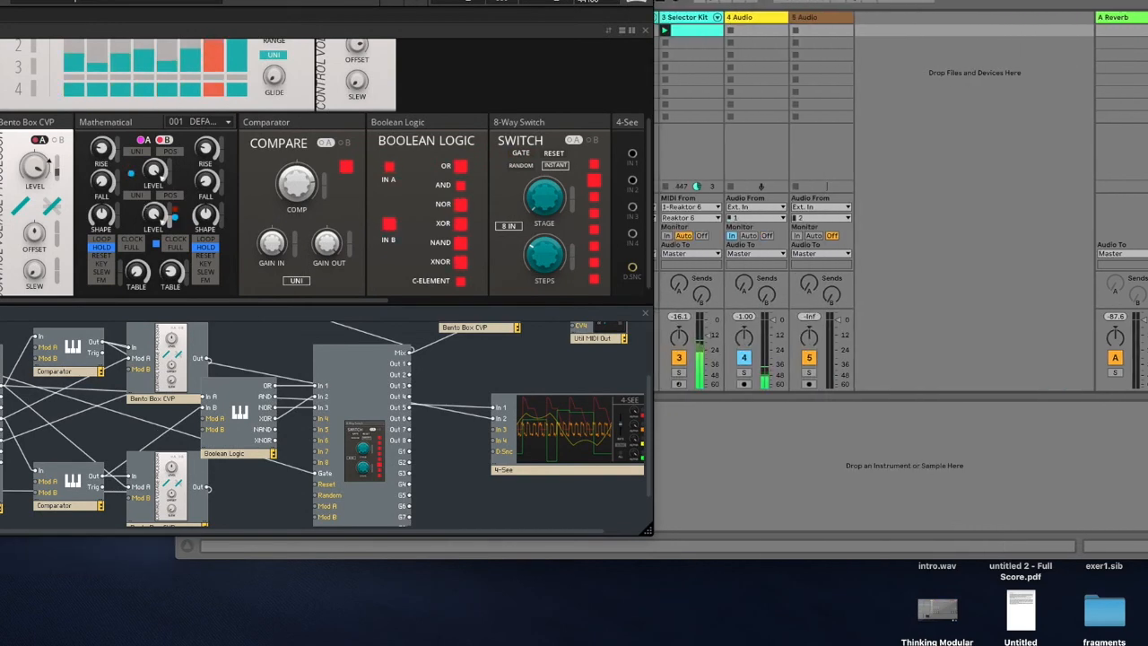
drag(350, 3, 563, 1)
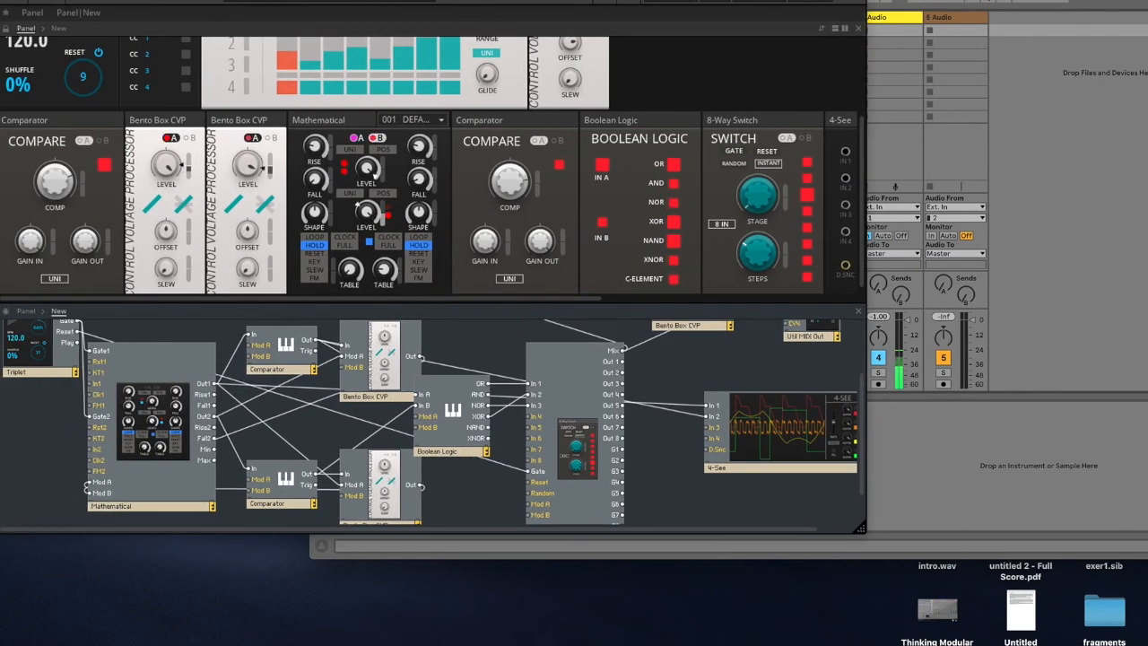
scroll(571, 190, up, 4)
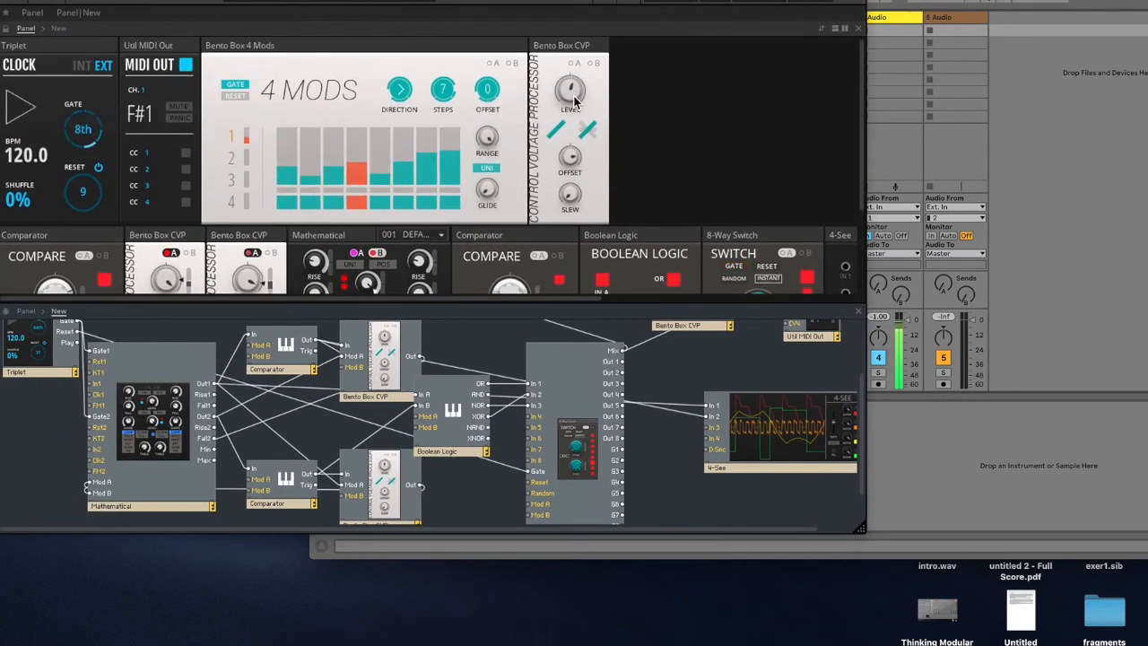
drag(183, 0, 166, 211)
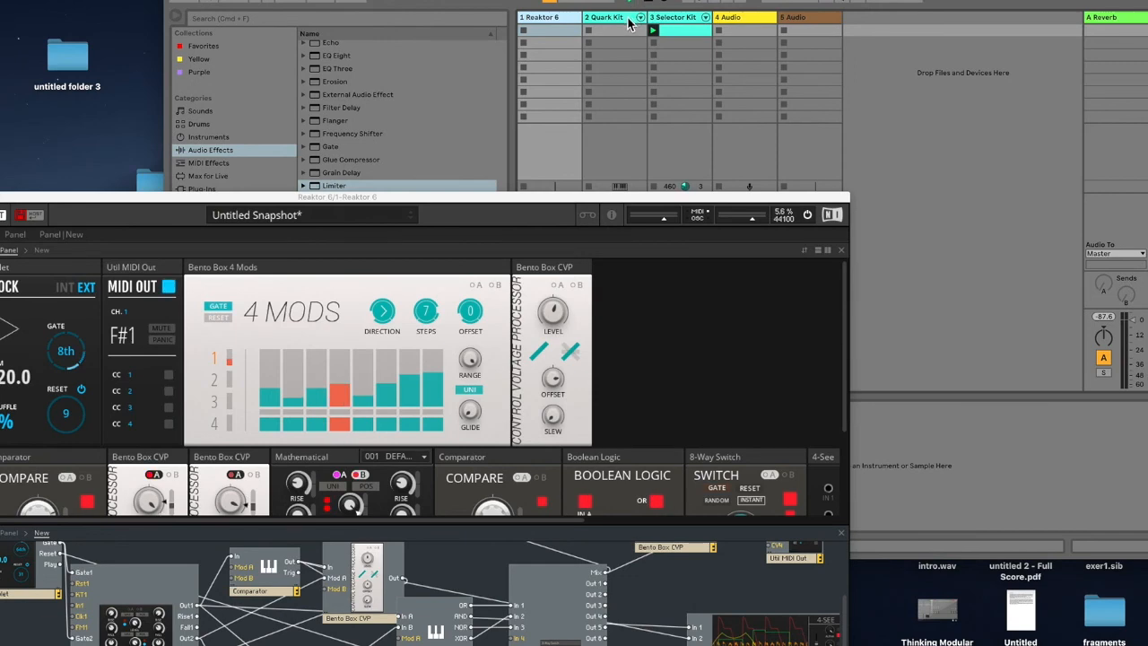
click(621, 25)
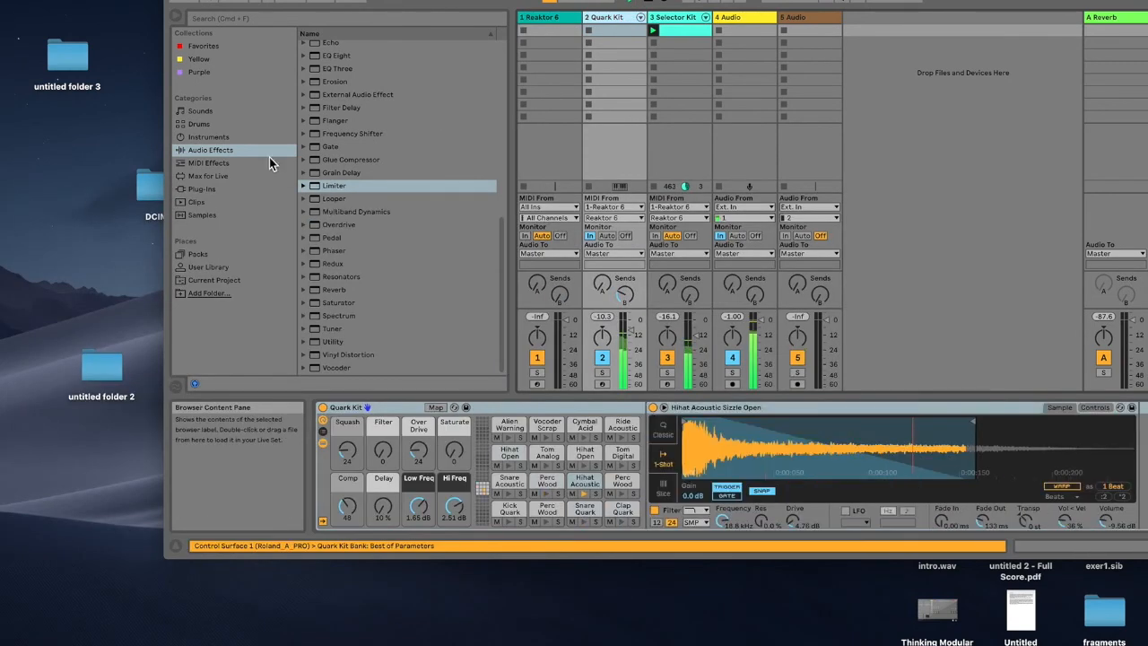
click(200, 126)
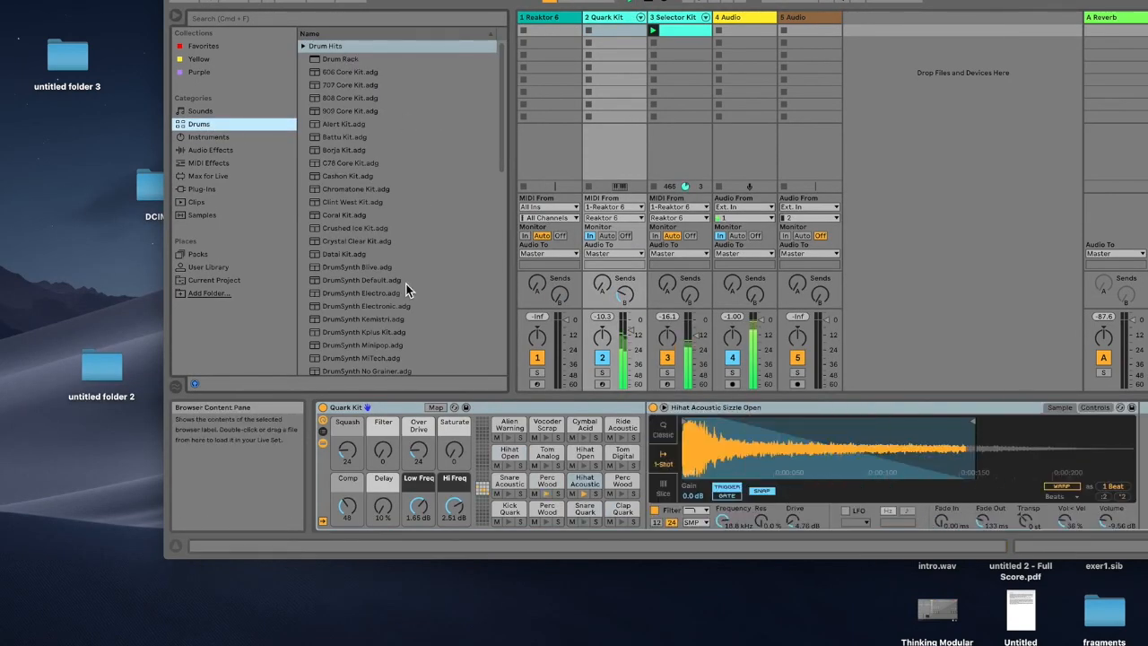
scroll(404, 287, down, 10)
drag(347, 240, 379, 407)
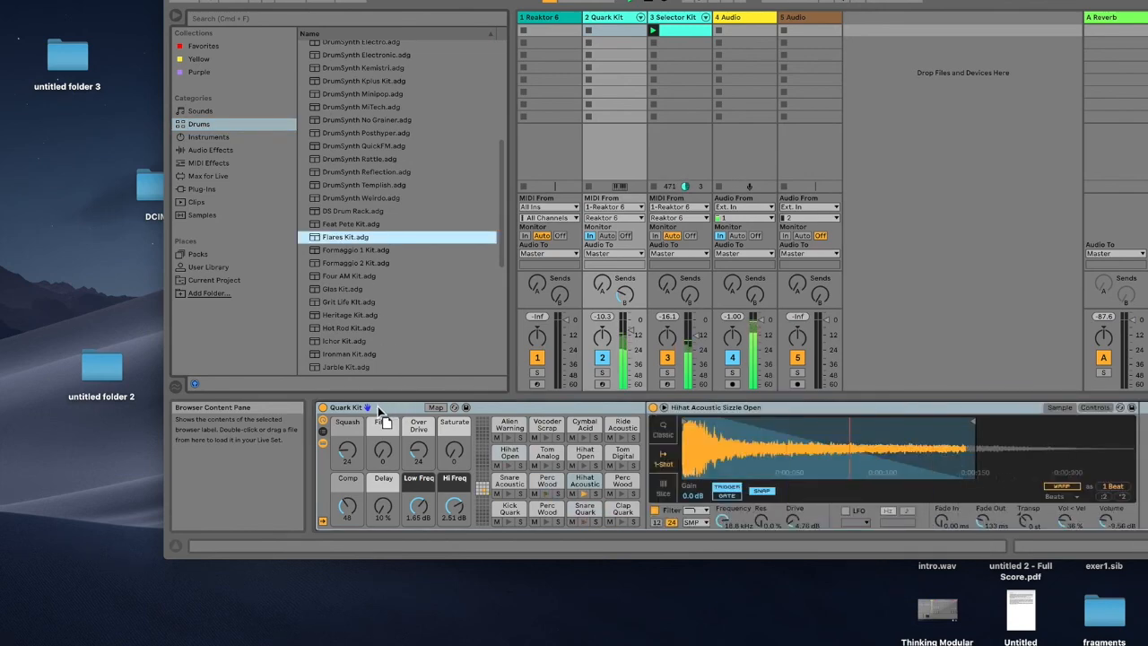
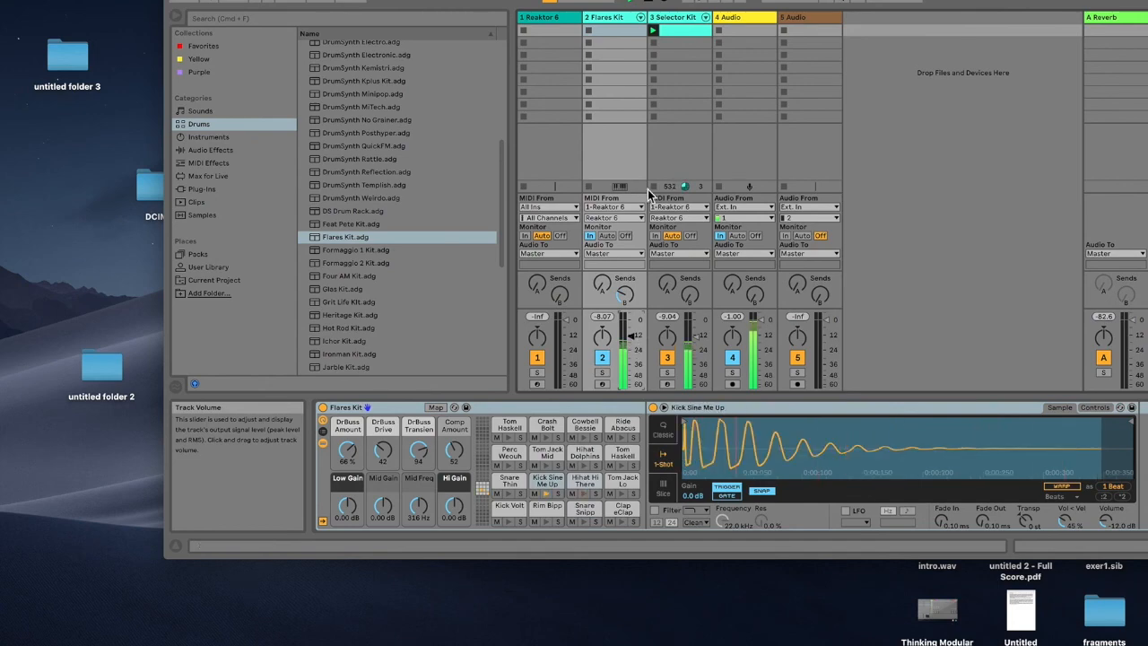
Step: Lower the Flares Kit track's volume to about -6 dB and set its Delay send to -30 dB
drag(620, 0, 471, 2)
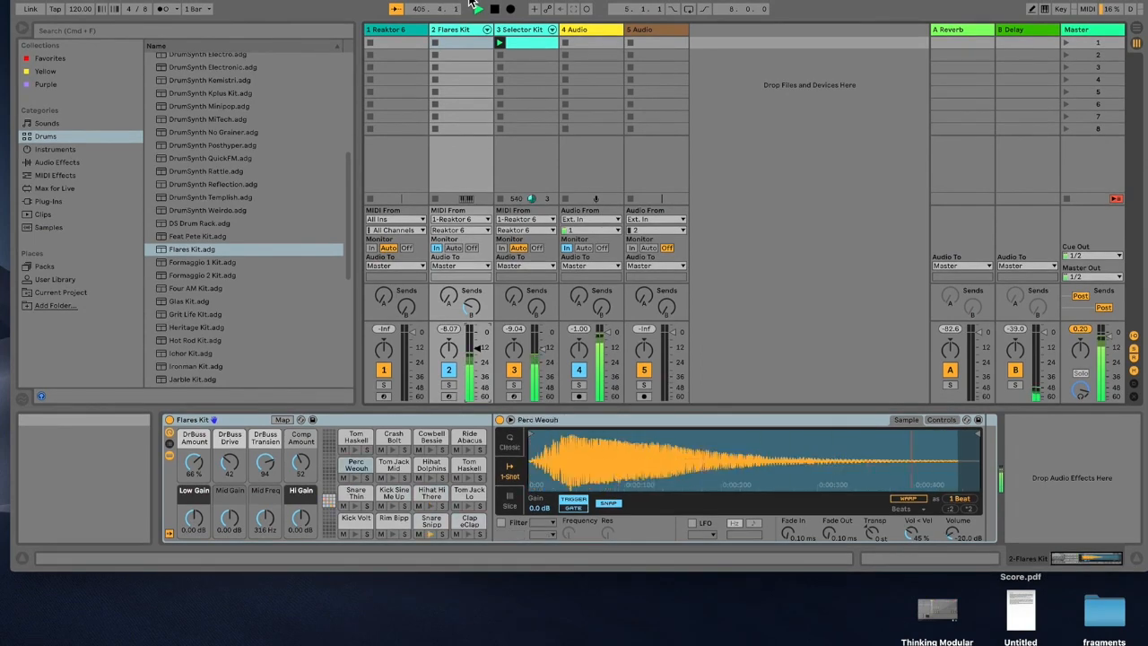
drag(464, 3, 458, 2)
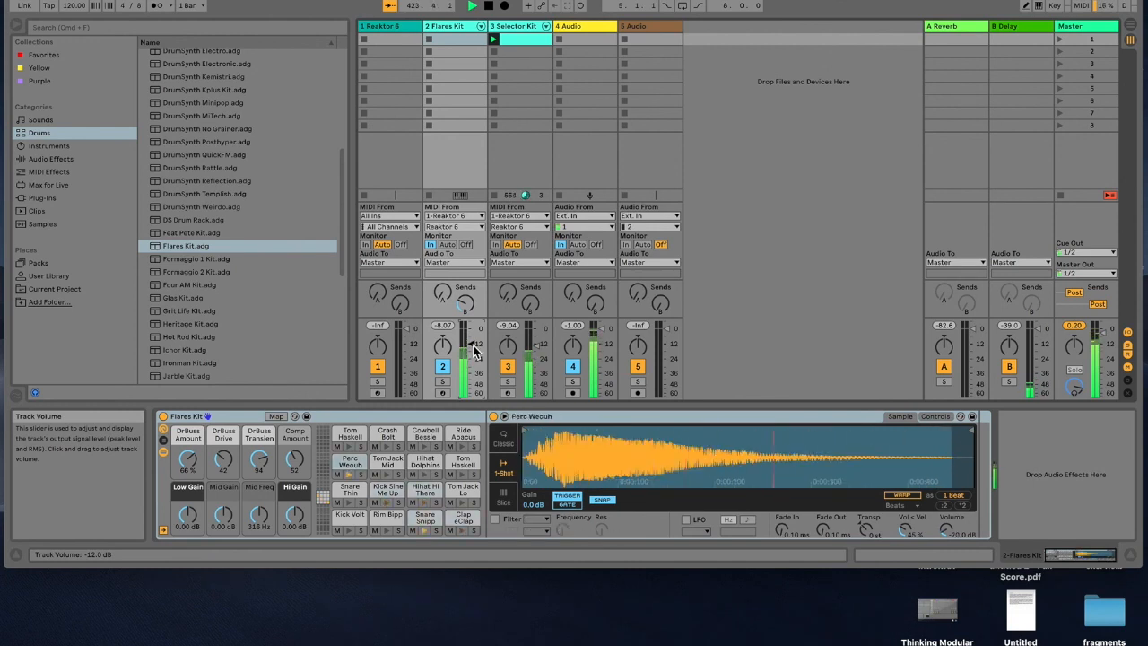
drag(465, 309, 470, 347)
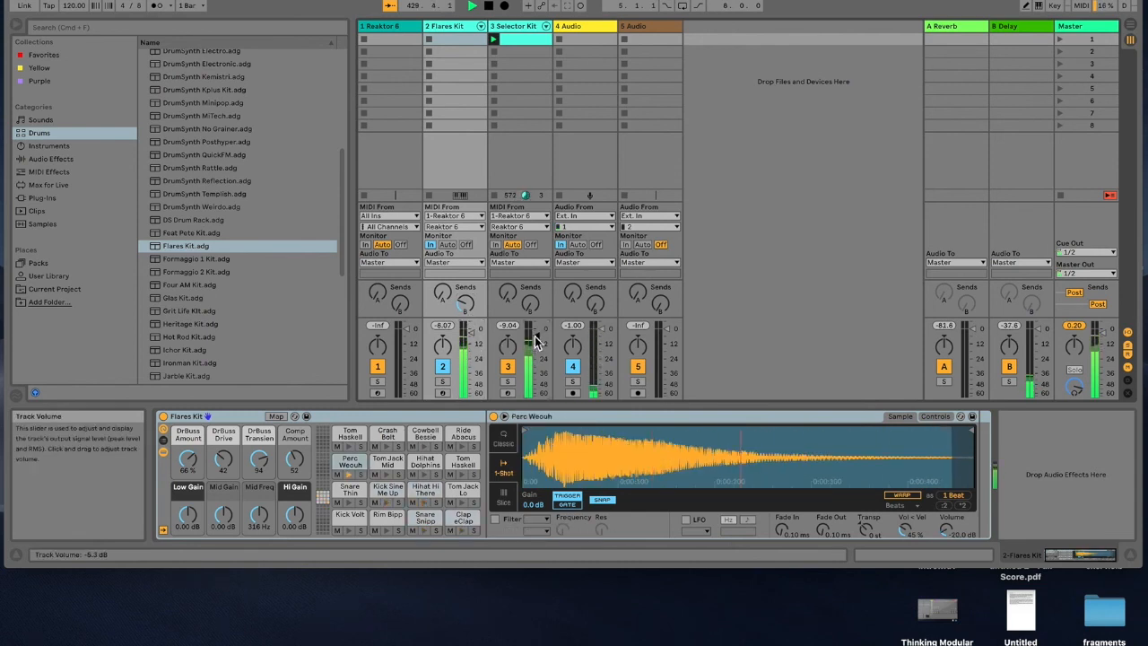
drag(465, 305, 464, 330)
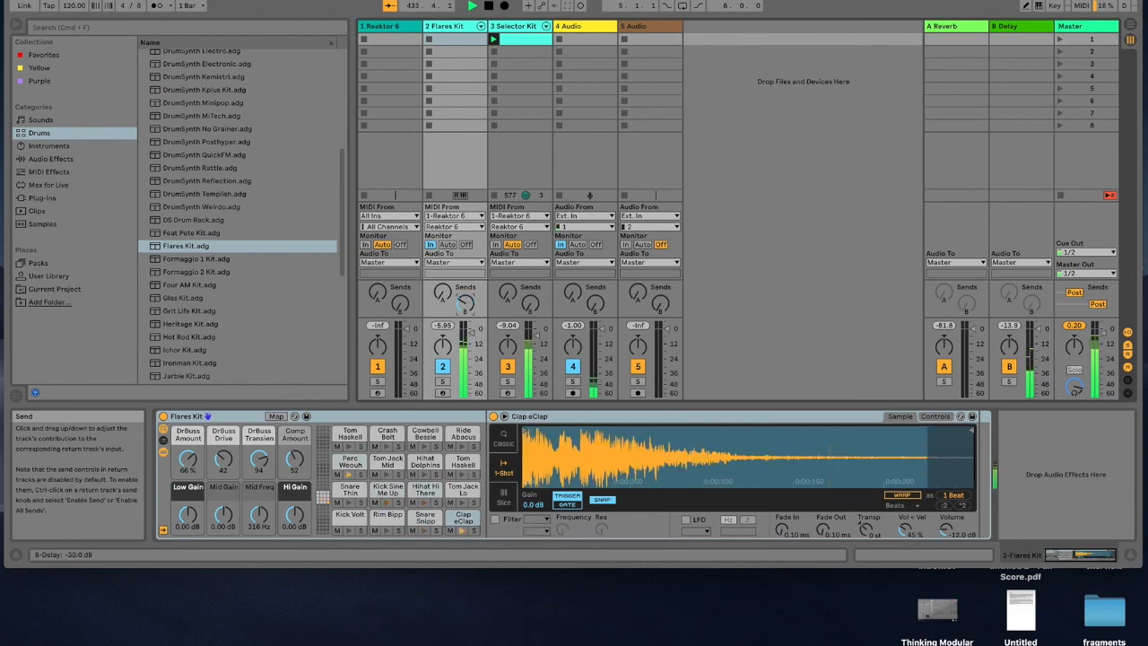
Step: Open the Reaktor 6 plug-in window and scroll its panel to inspect the Comparator, Mathematical, Boolean Logic and Switch modules
click(401, 28)
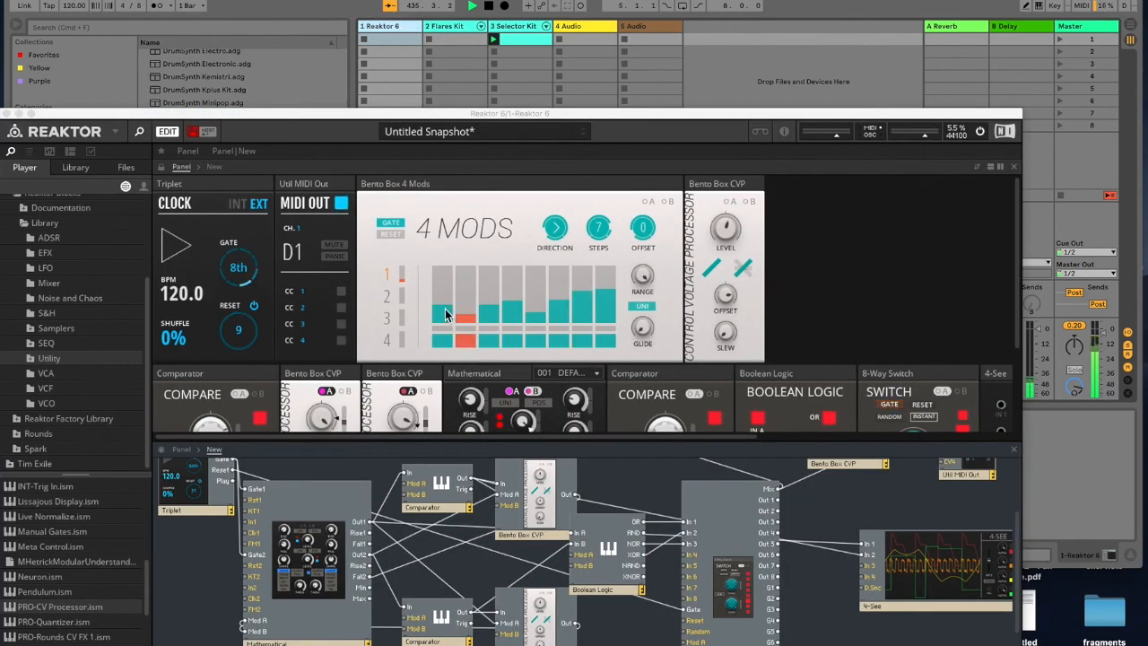
drag(440, 113, 533, 37)
scroll(517, 314, down, 3)
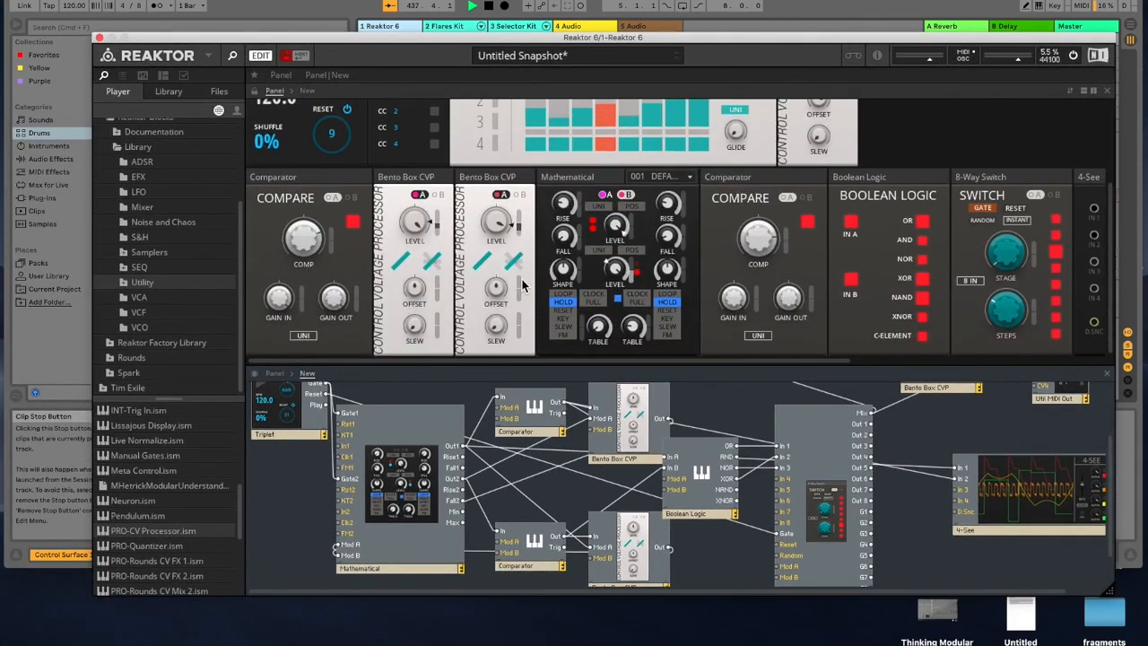
mouse_move(762, 266)
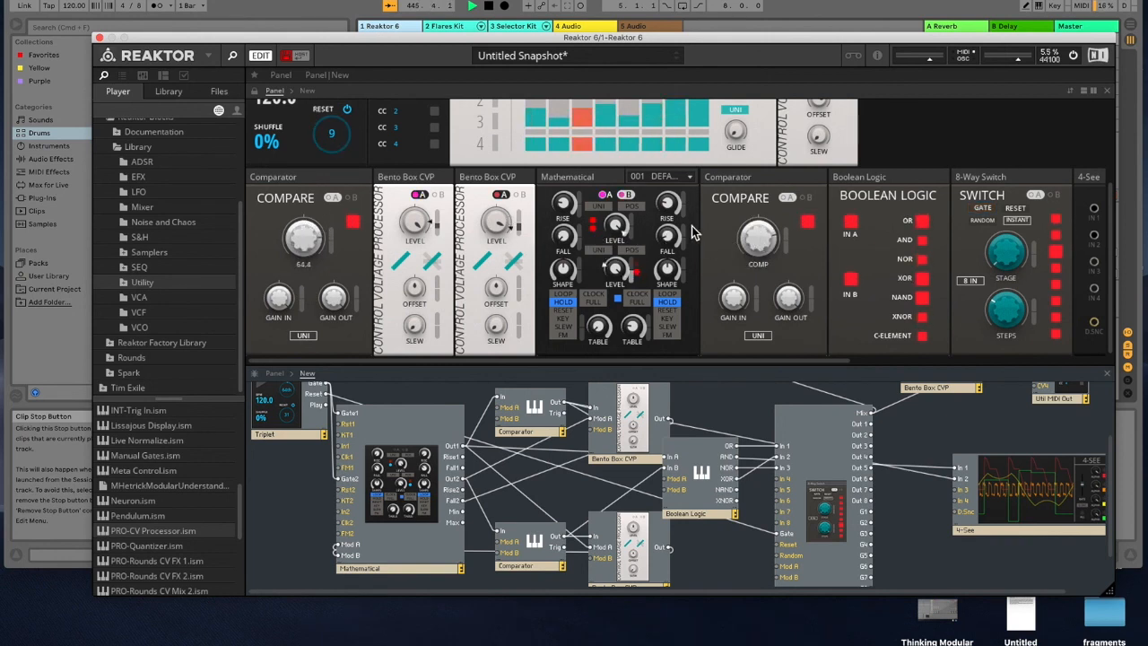
mouse_move(667, 206)
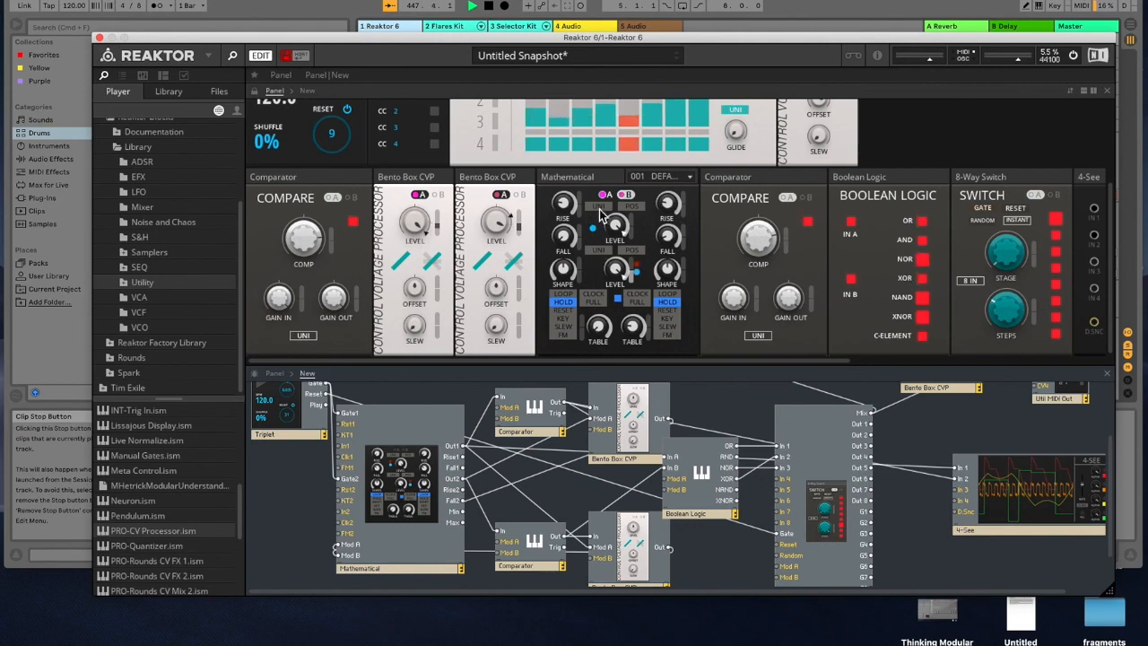
drag(465, 38, 375, 141)
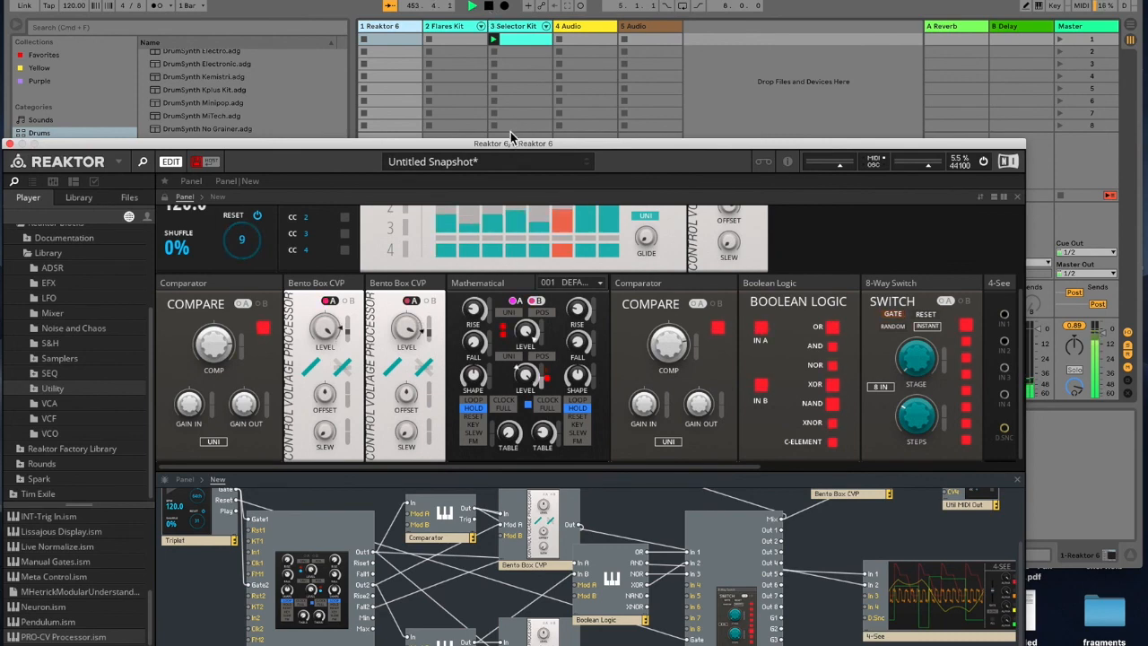
click(491, 6)
drag(453, 161, 532, 388)
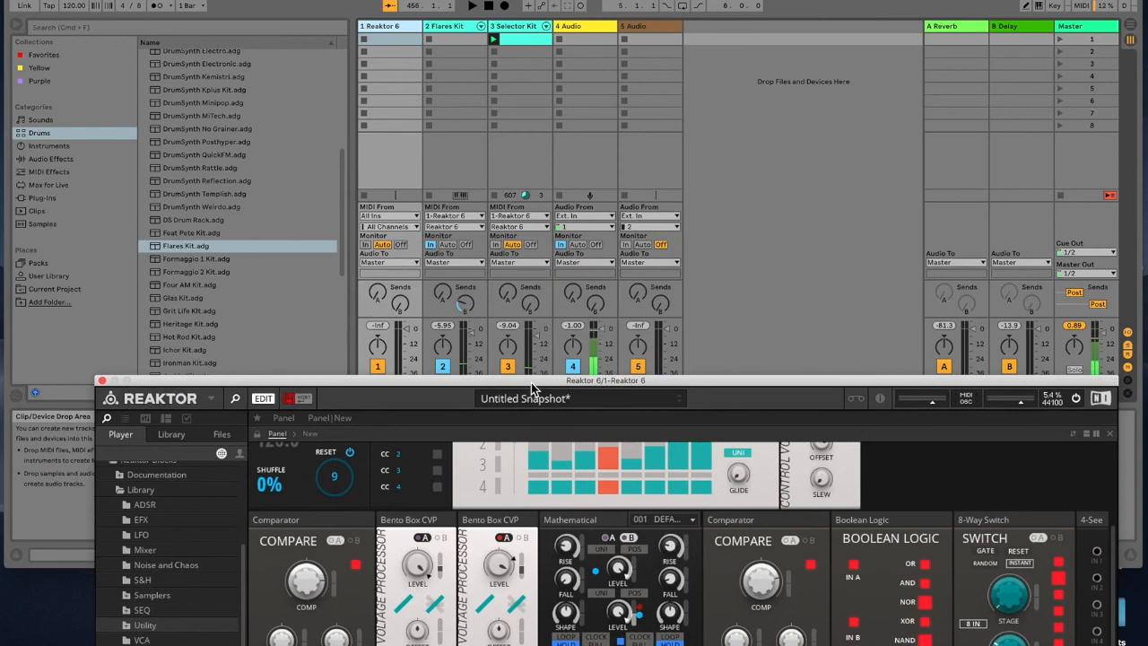
drag(675, 2, 669, 0)
drag(677, 381, 665, 14)
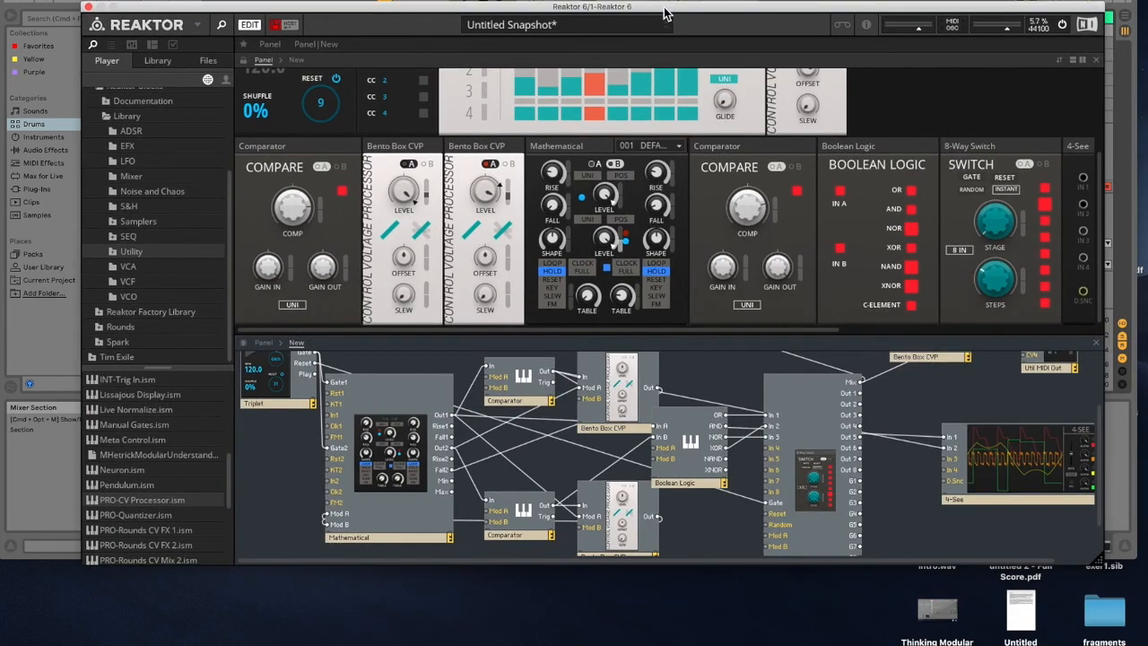
drag(713, 12, 628, 52)
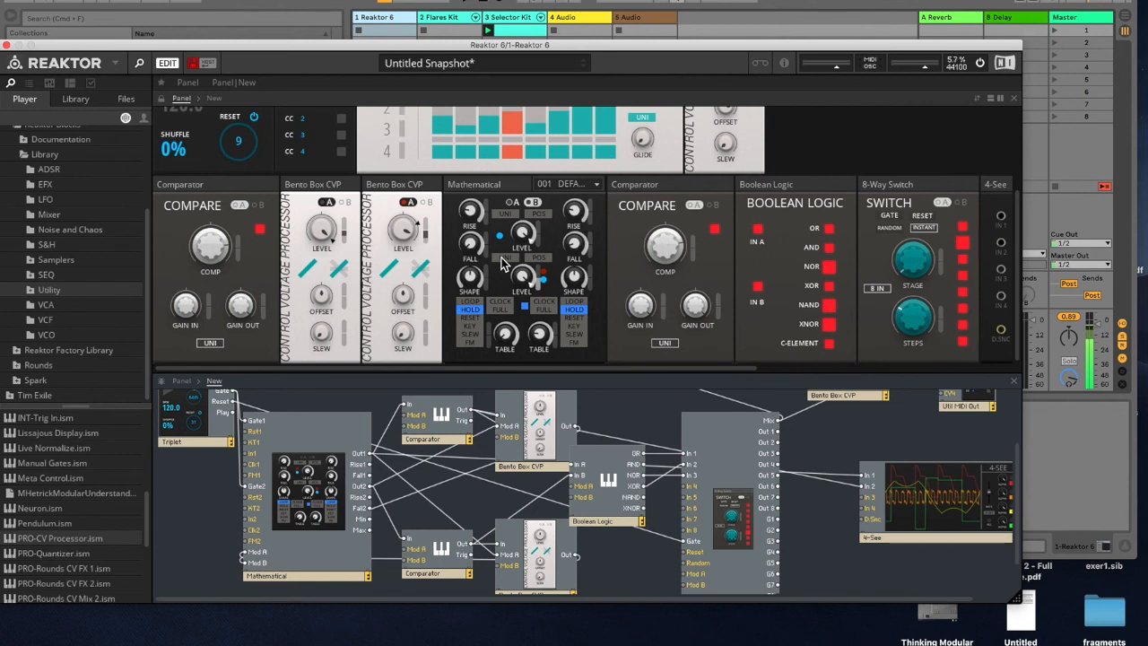
mouse_move(679, 273)
drag(541, 44, 510, 111)
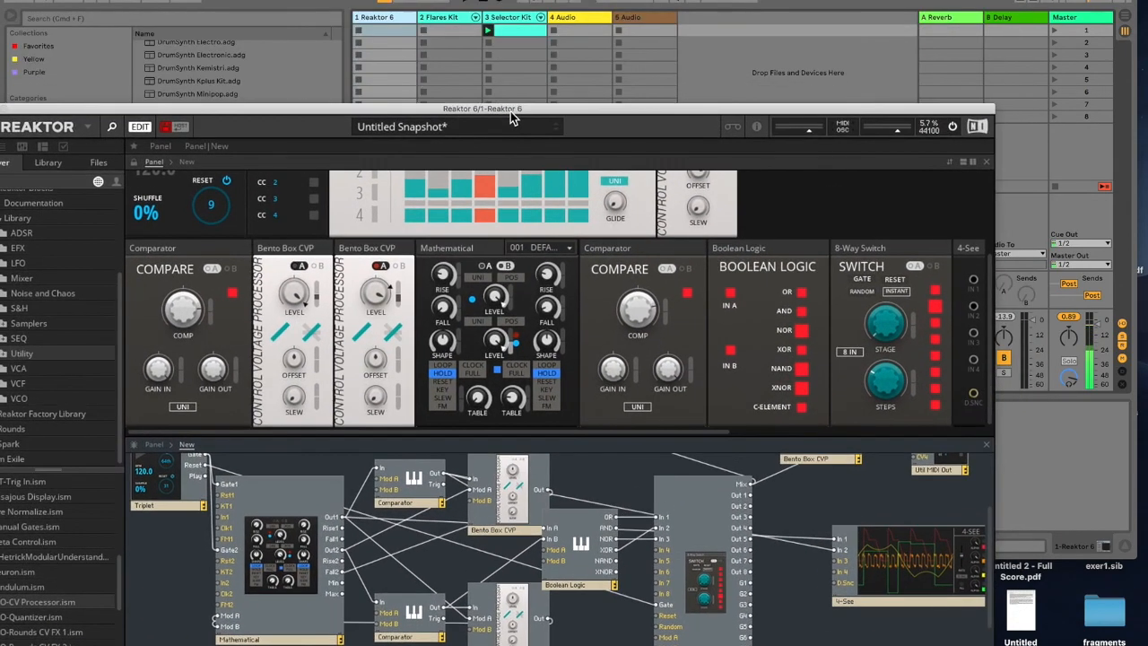
drag(717, 121, 826, 131)
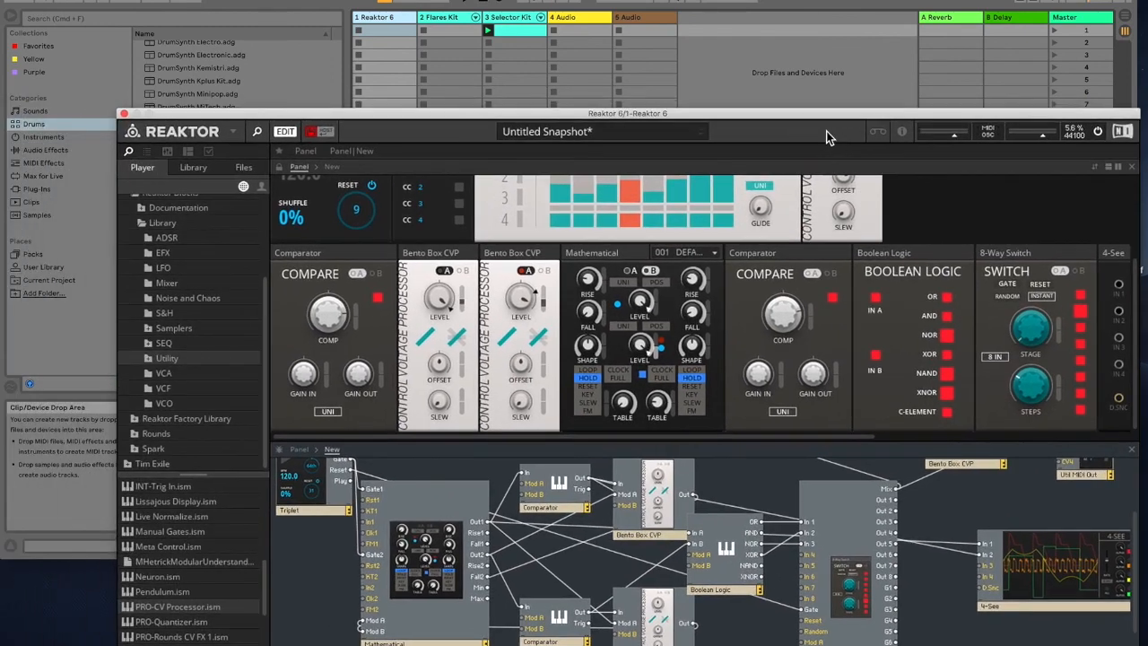
click(465, 1)
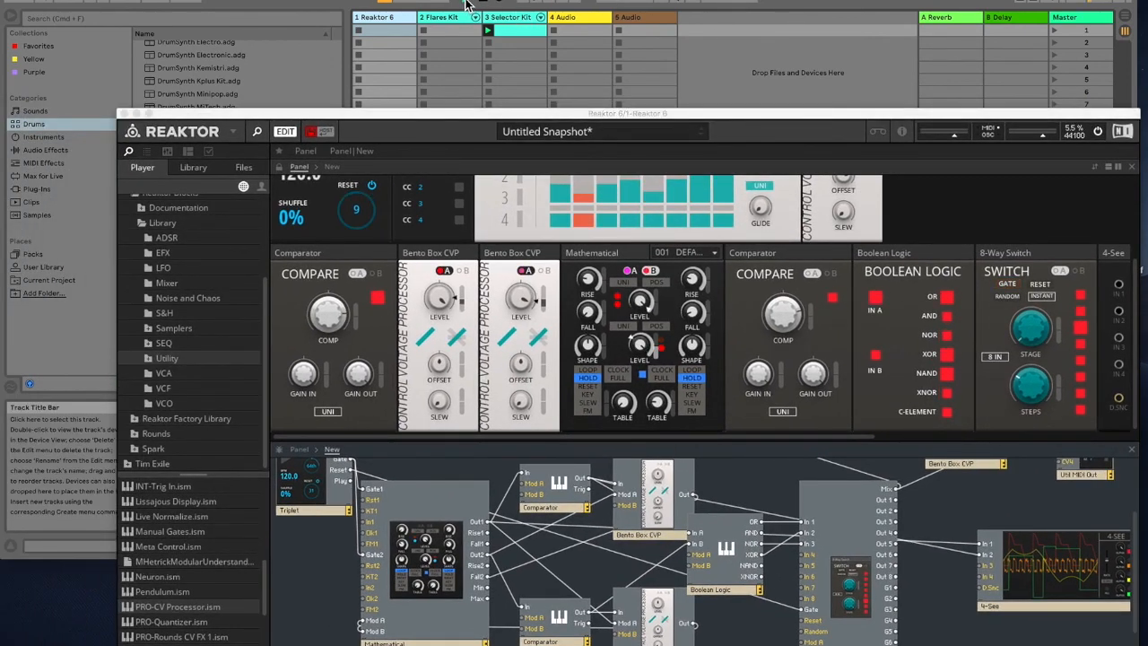